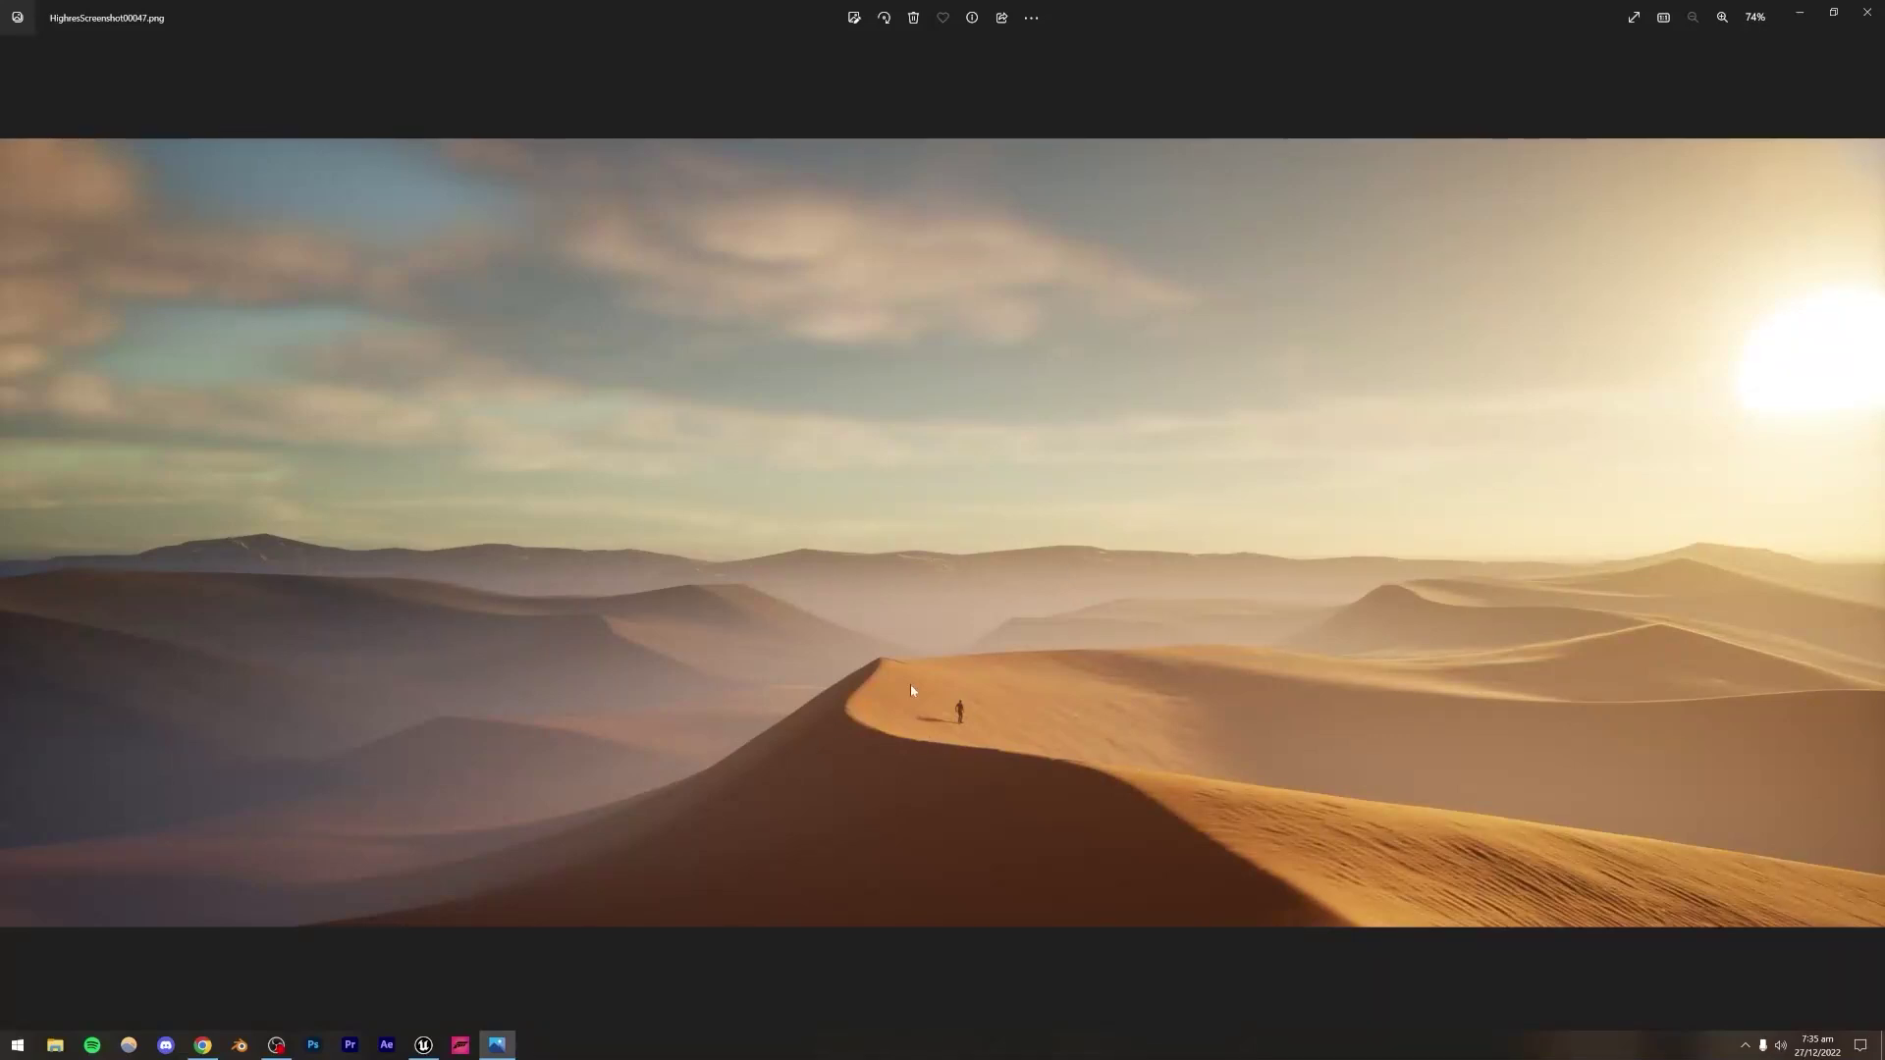
Step: Open the cave_SS project from the Unreal Project Browser
{"action": "scroll", "coordinate": [846, 671], "scroll_direction": "up", "scroll_amount": 3}
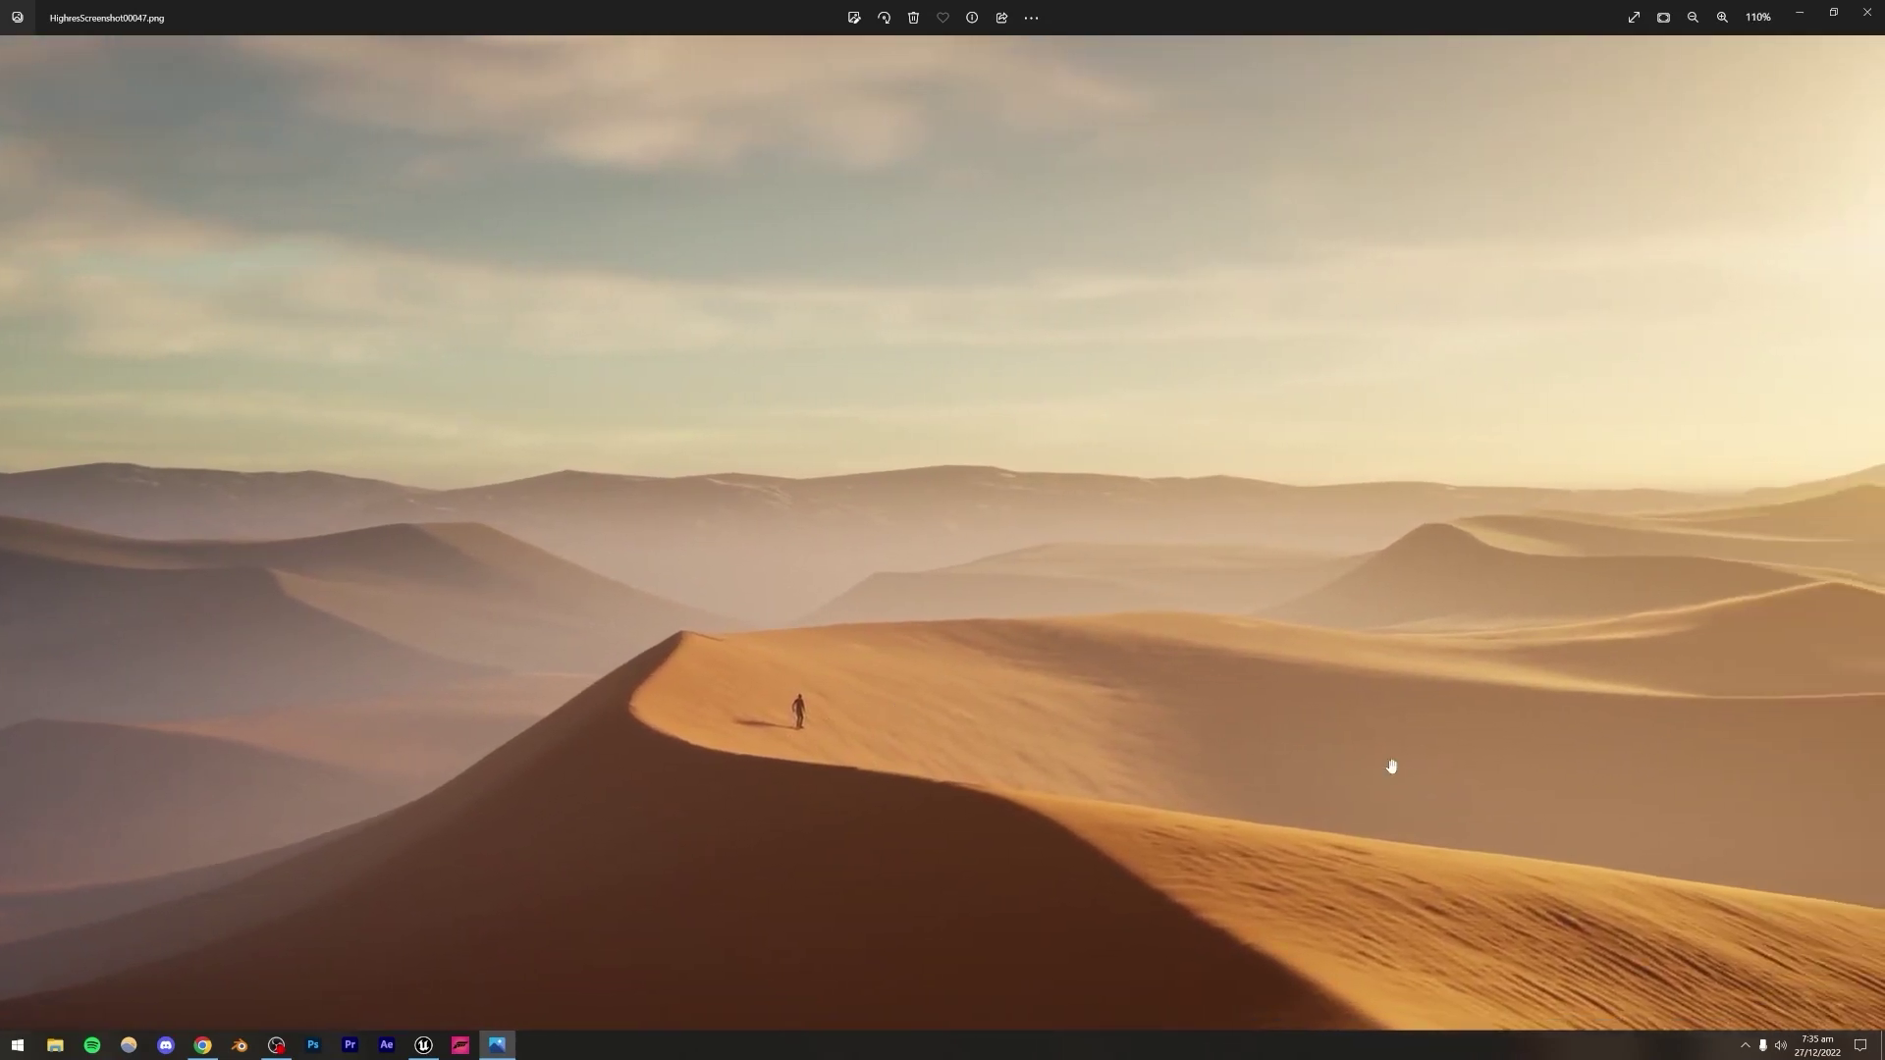
{"action": "scroll", "coordinate": [737, 831], "scroll_direction": "down", "scroll_amount": 3}
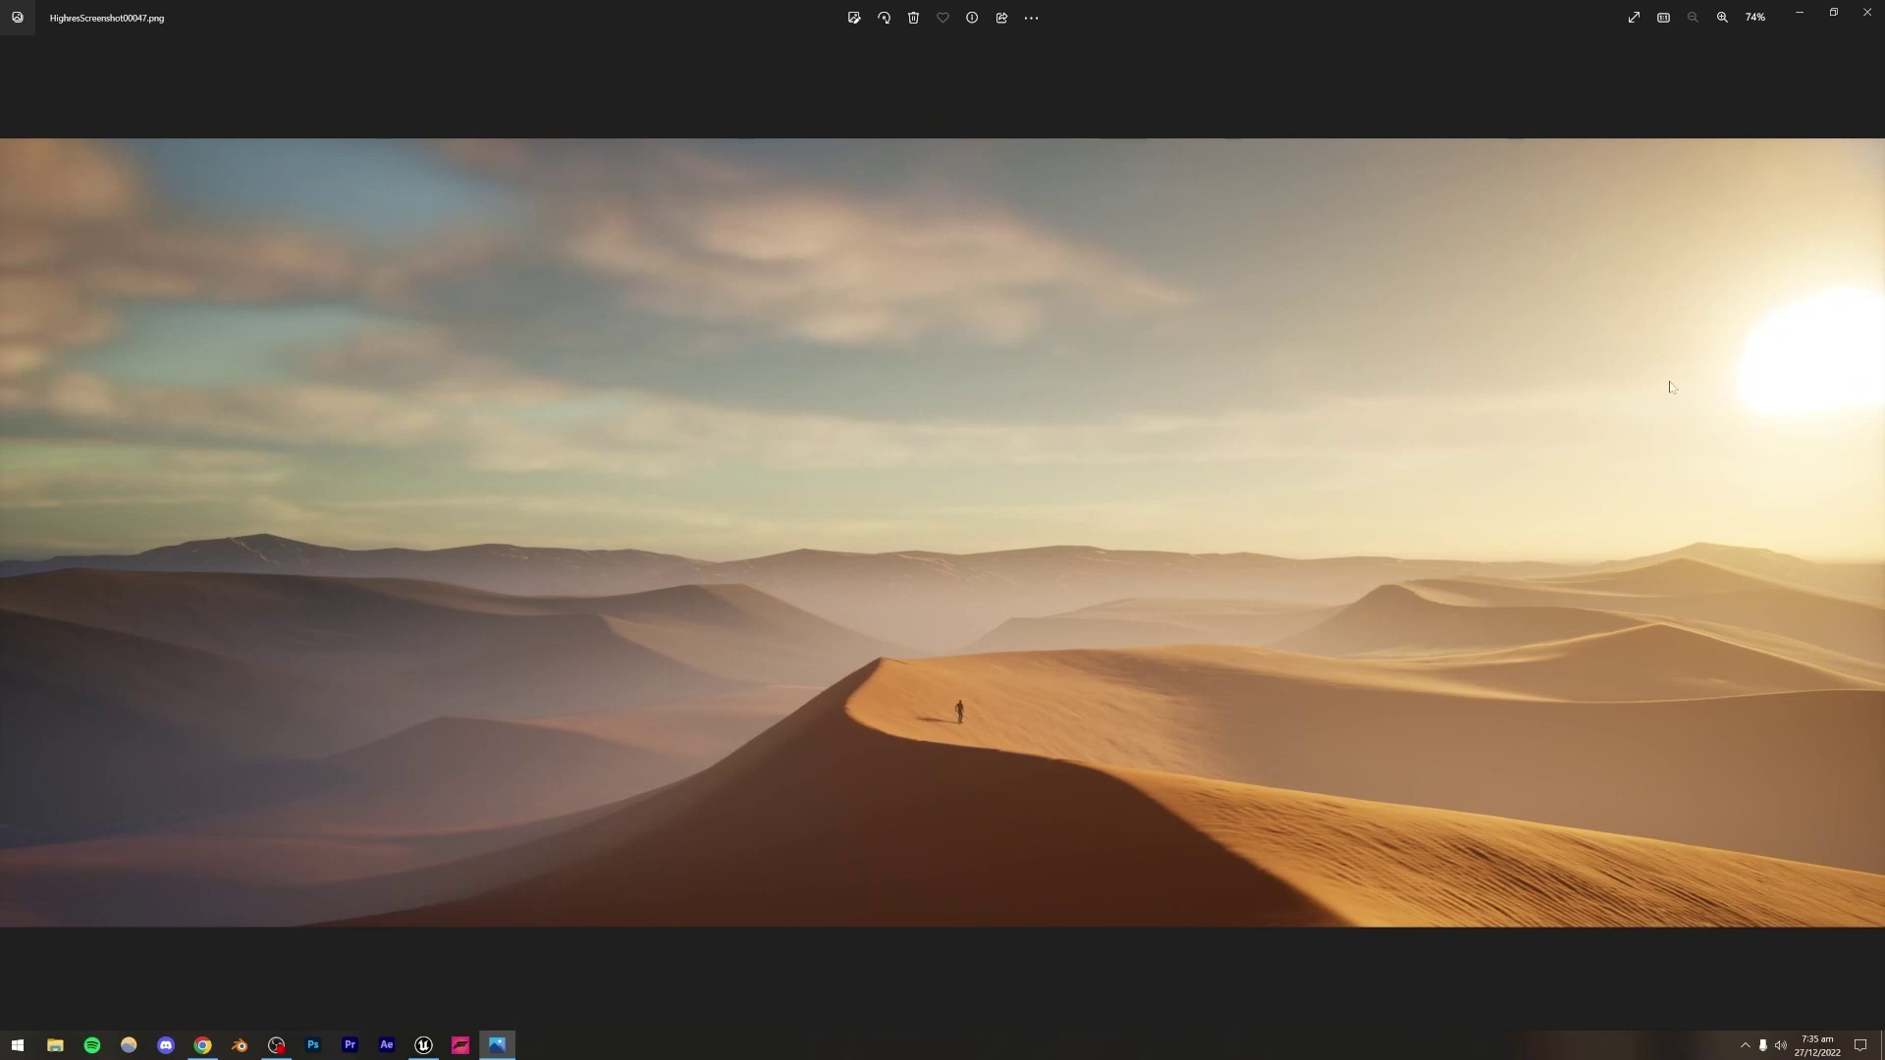
{"action": "scroll", "coordinate": [832, 795], "scroll_direction": "up", "scroll_amount": 8}
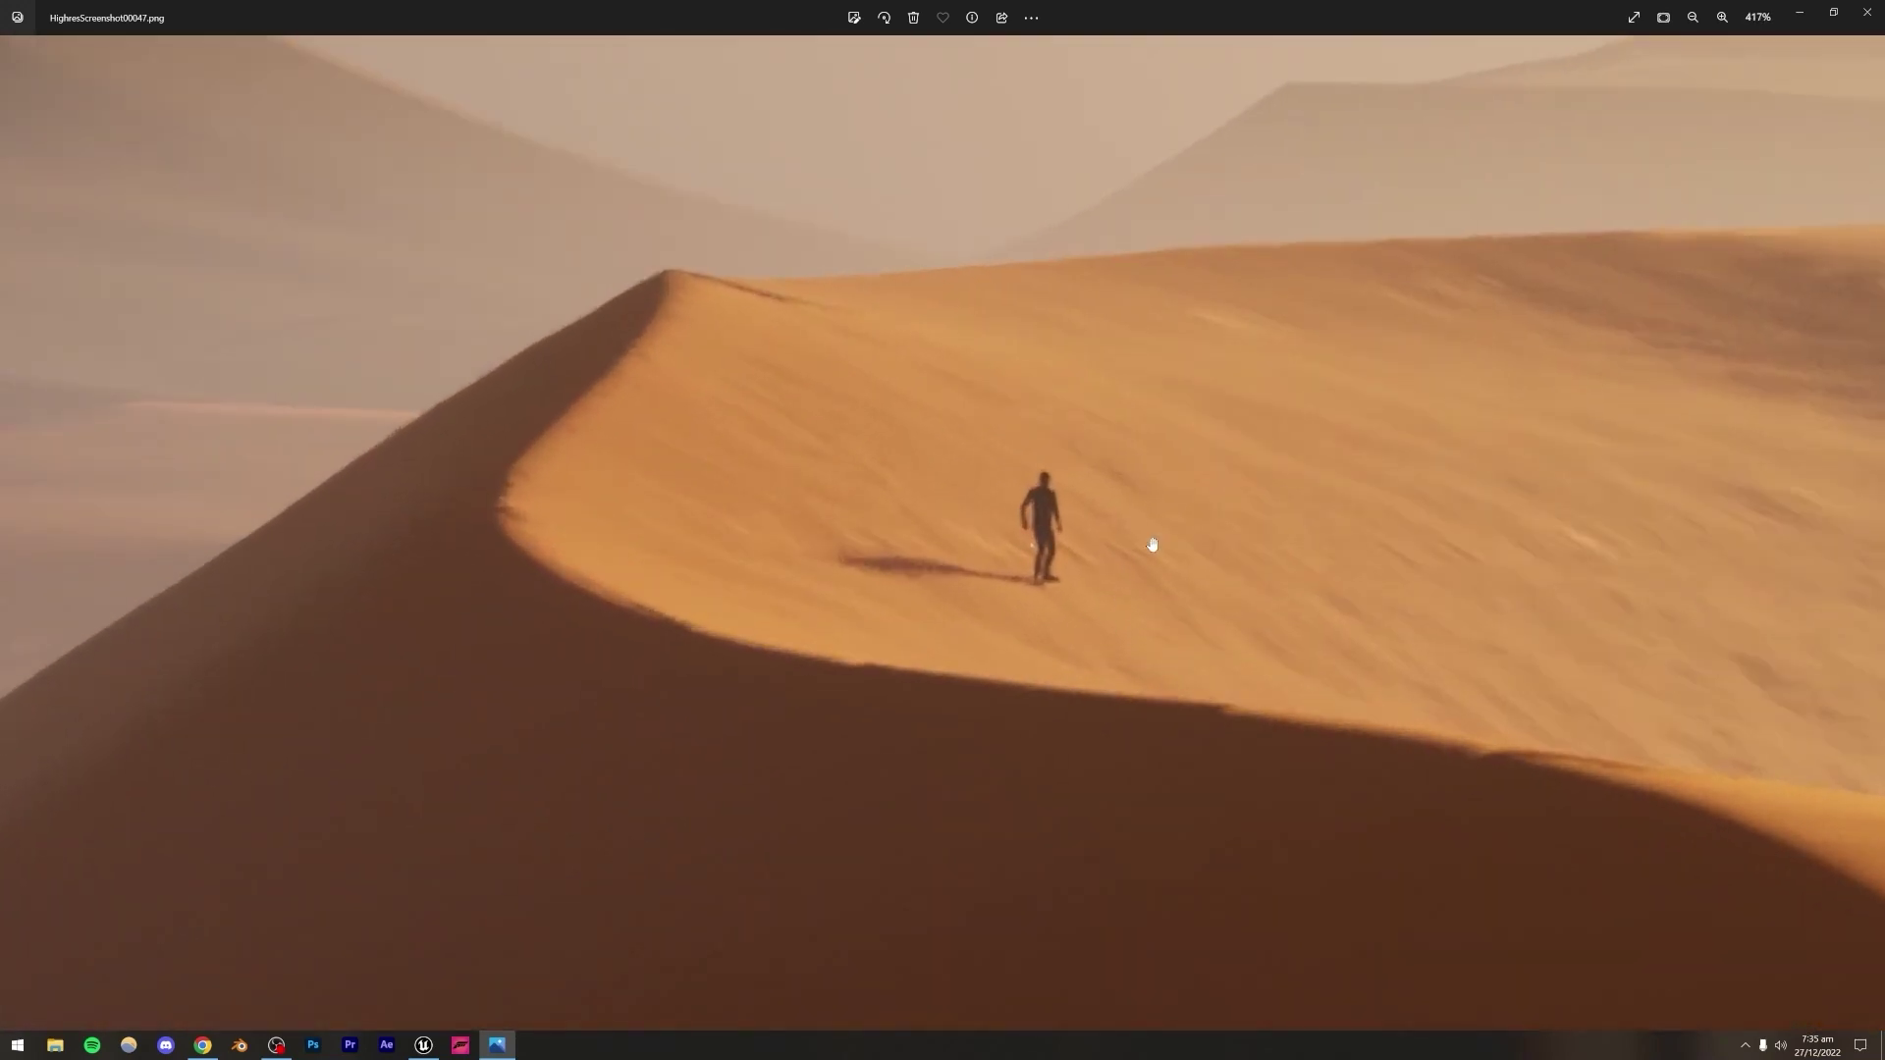
{"action": "scroll", "coordinate": [1064, 499], "scroll_direction": "down", "scroll_amount": 8}
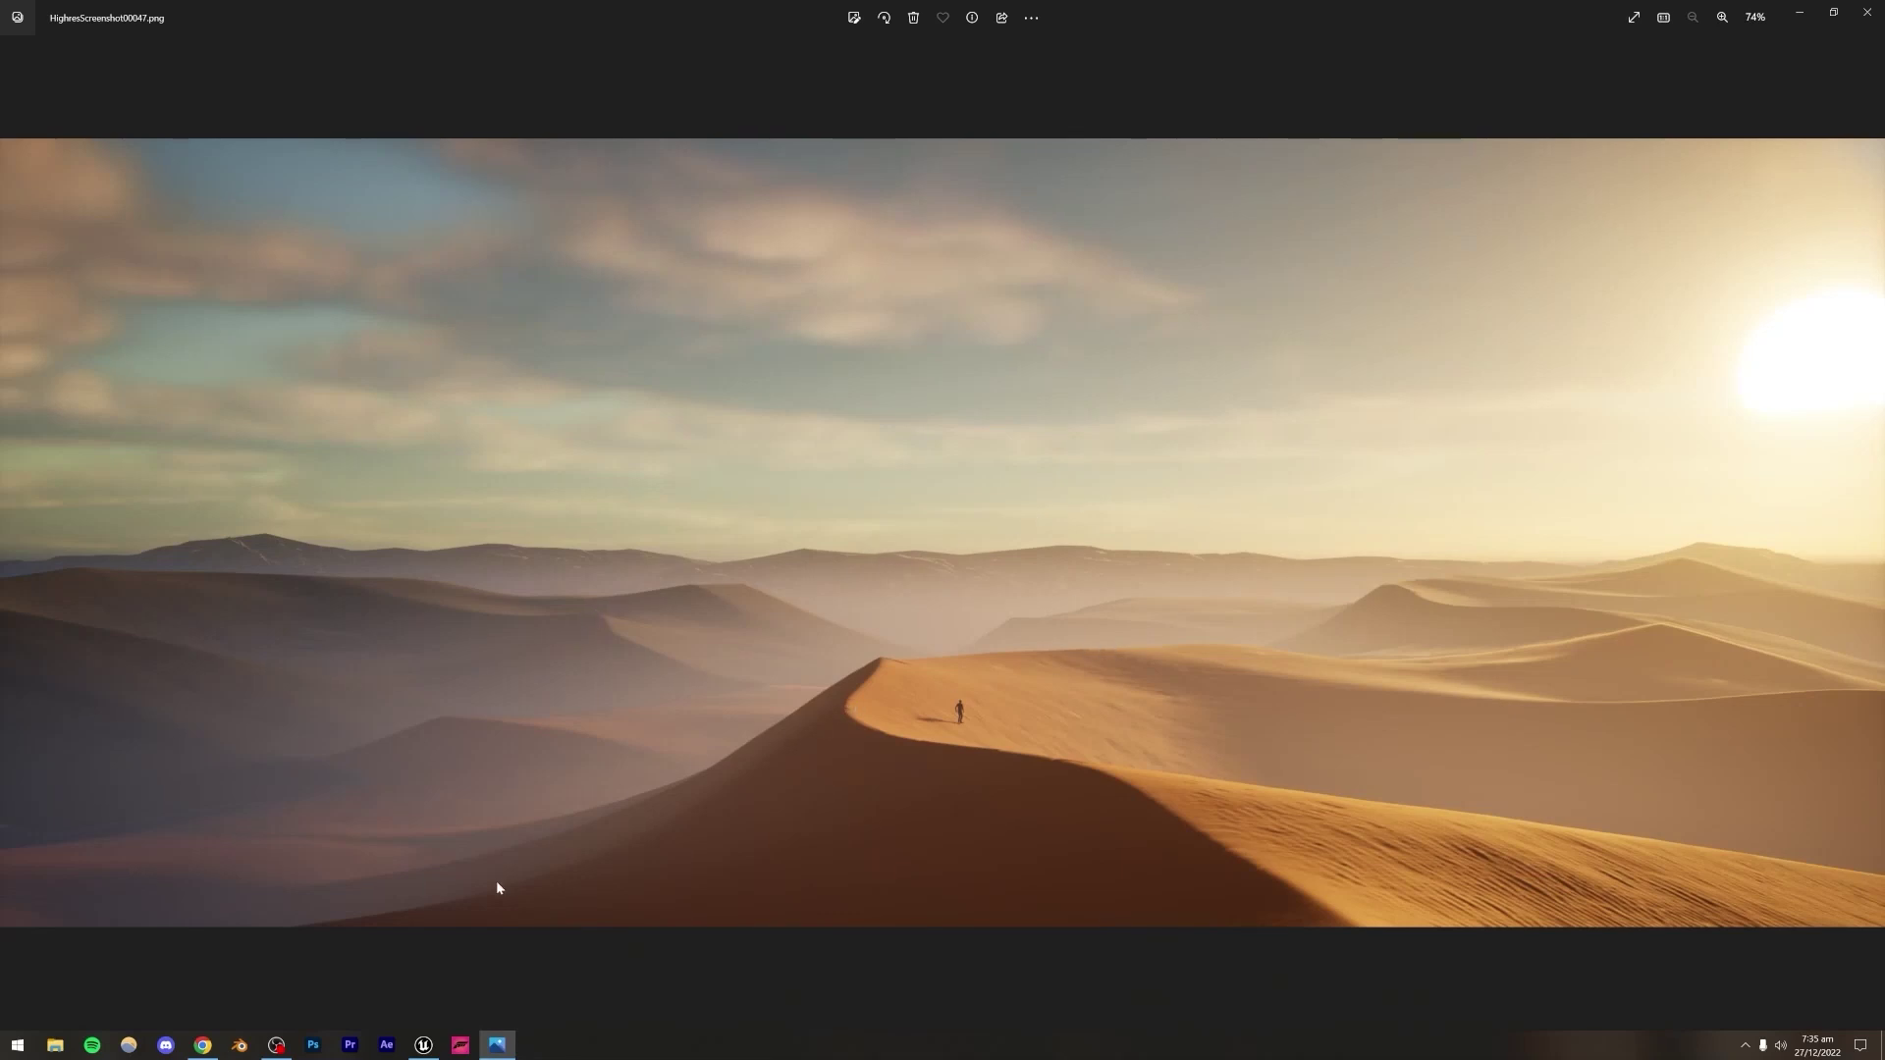
{"action": "left_click", "coordinate": [424, 1045]}
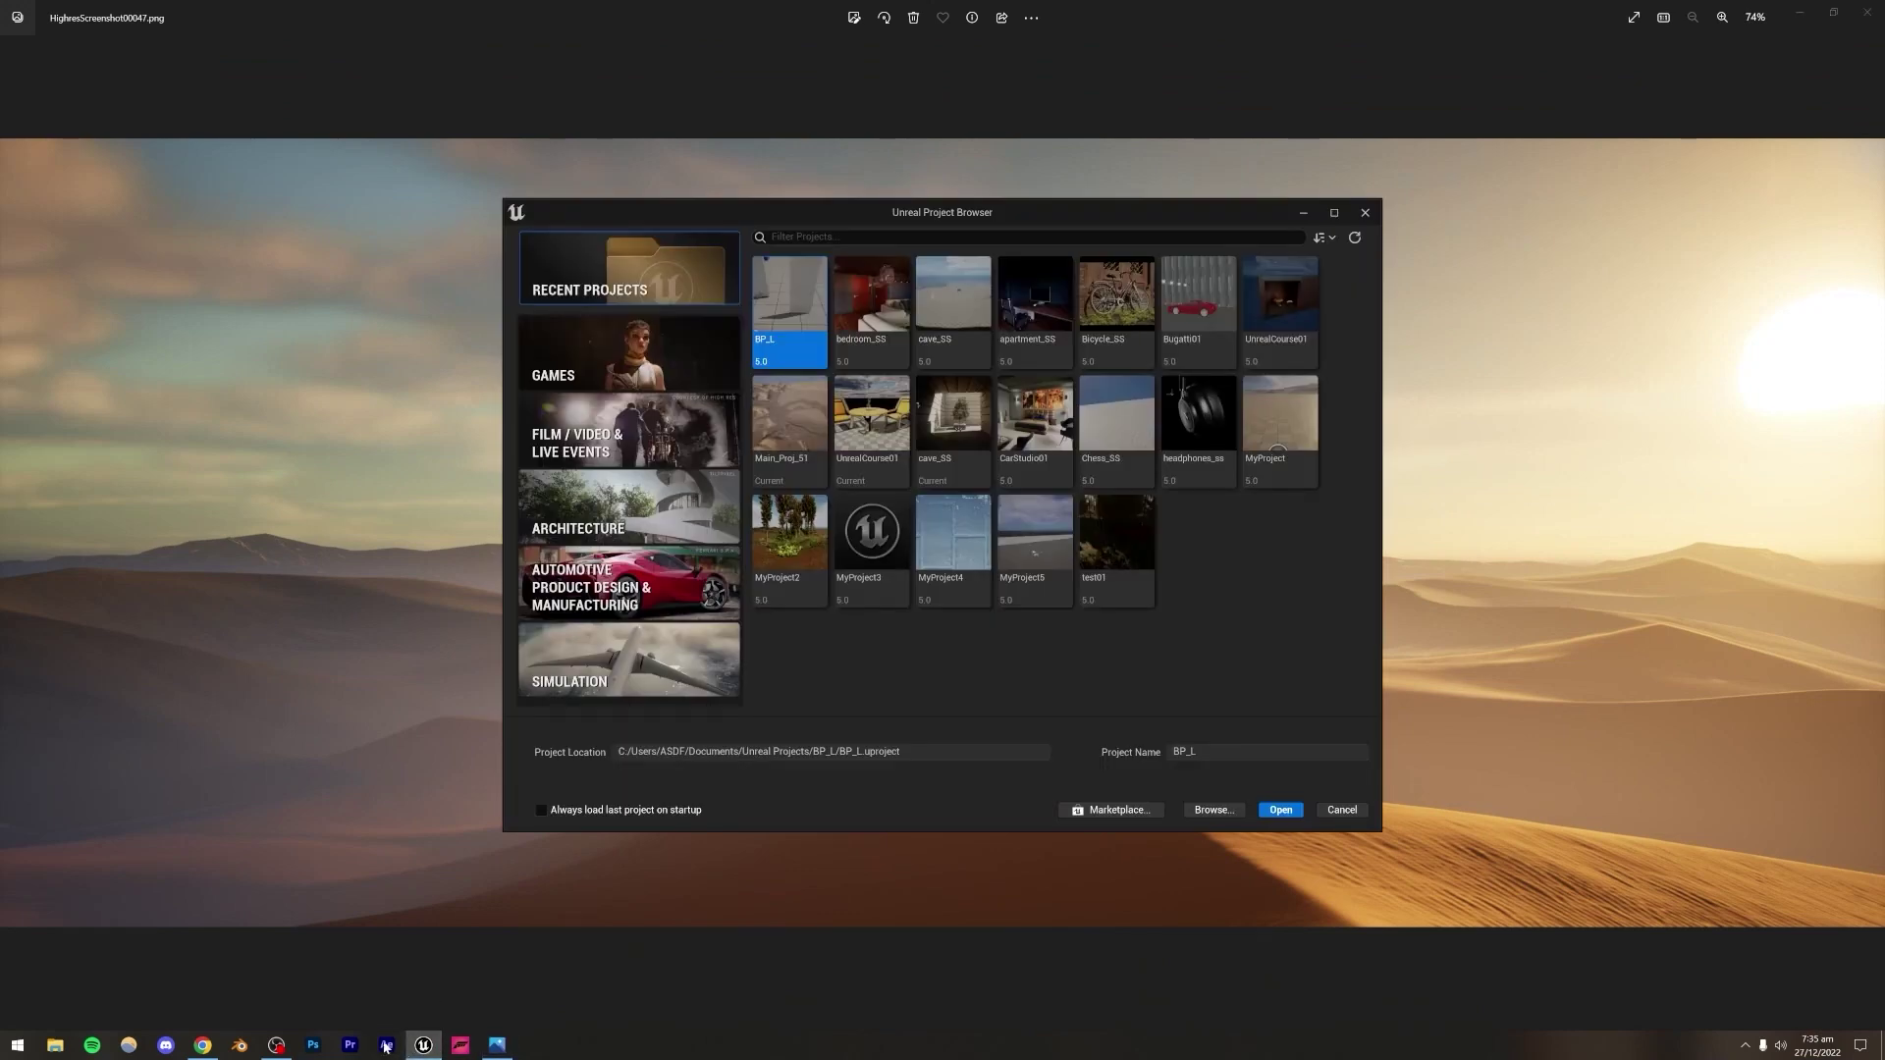
{"action": "left_click", "coordinate": [953, 422]}
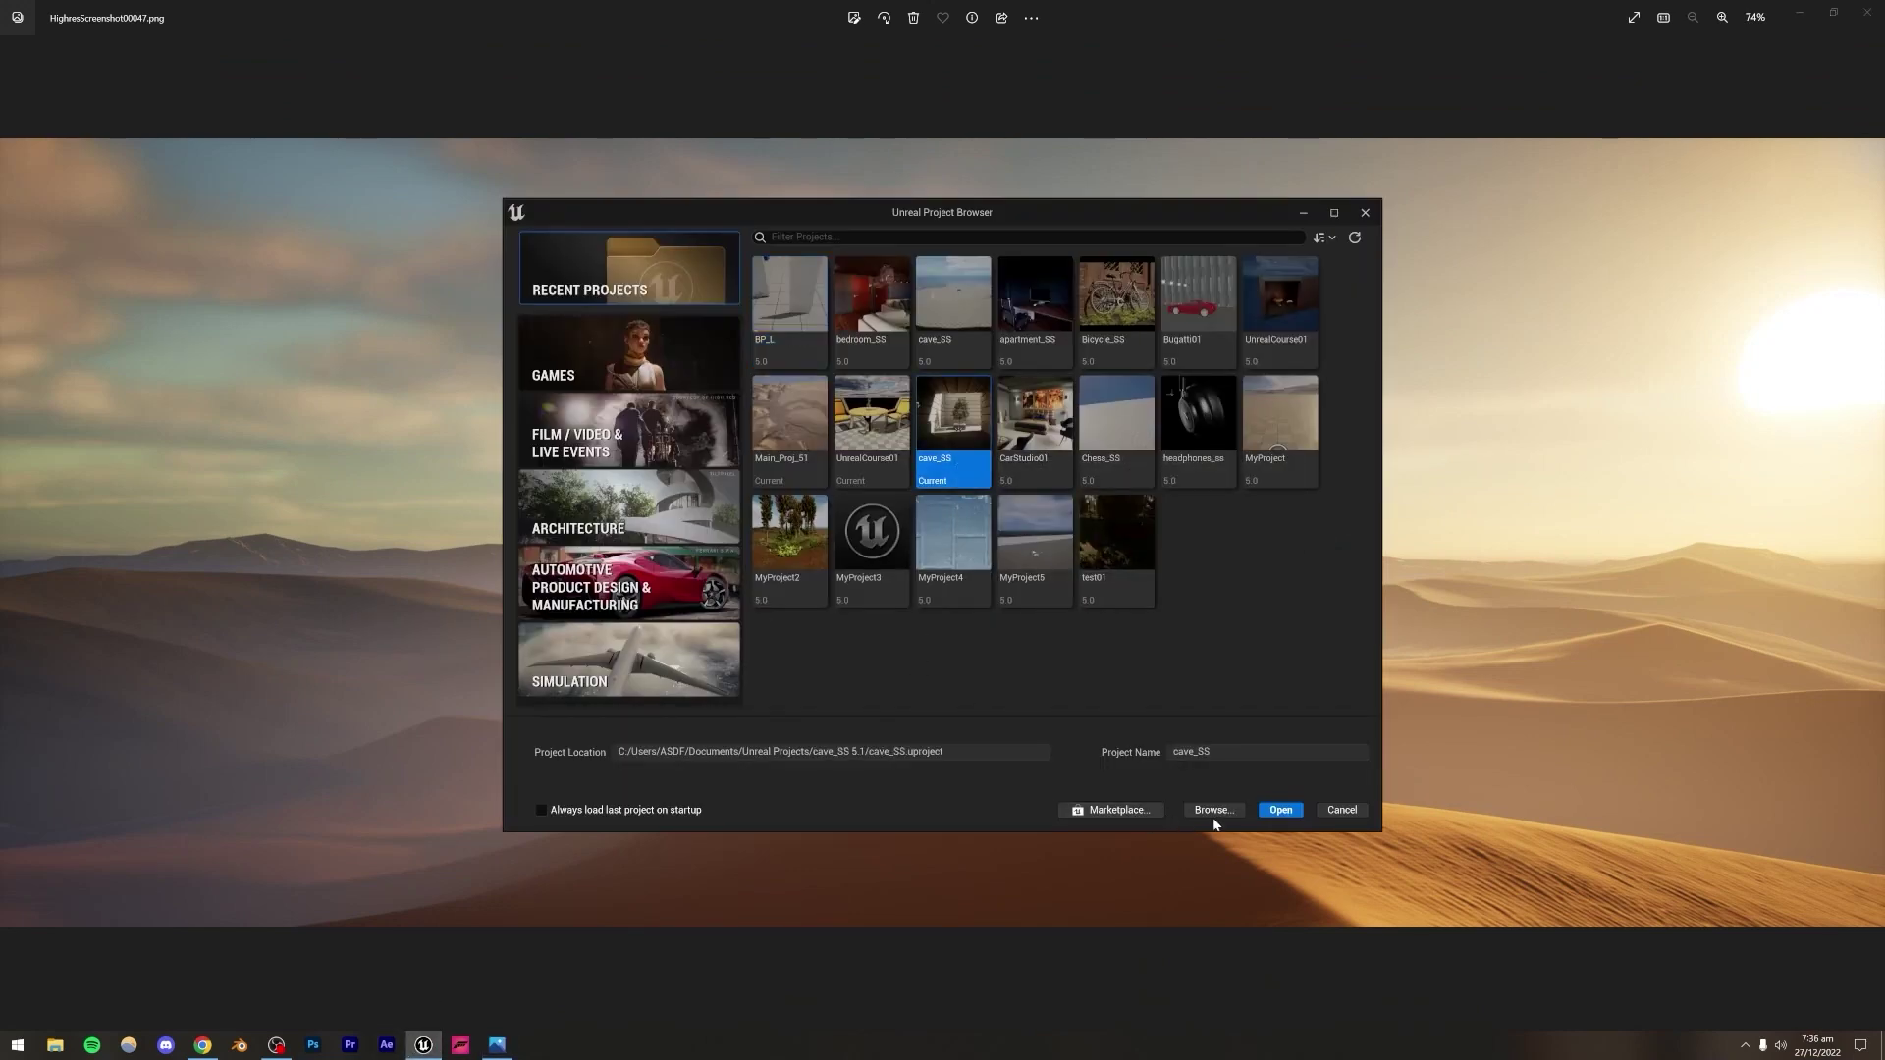
{"action": "left_click", "coordinate": [1280, 811]}
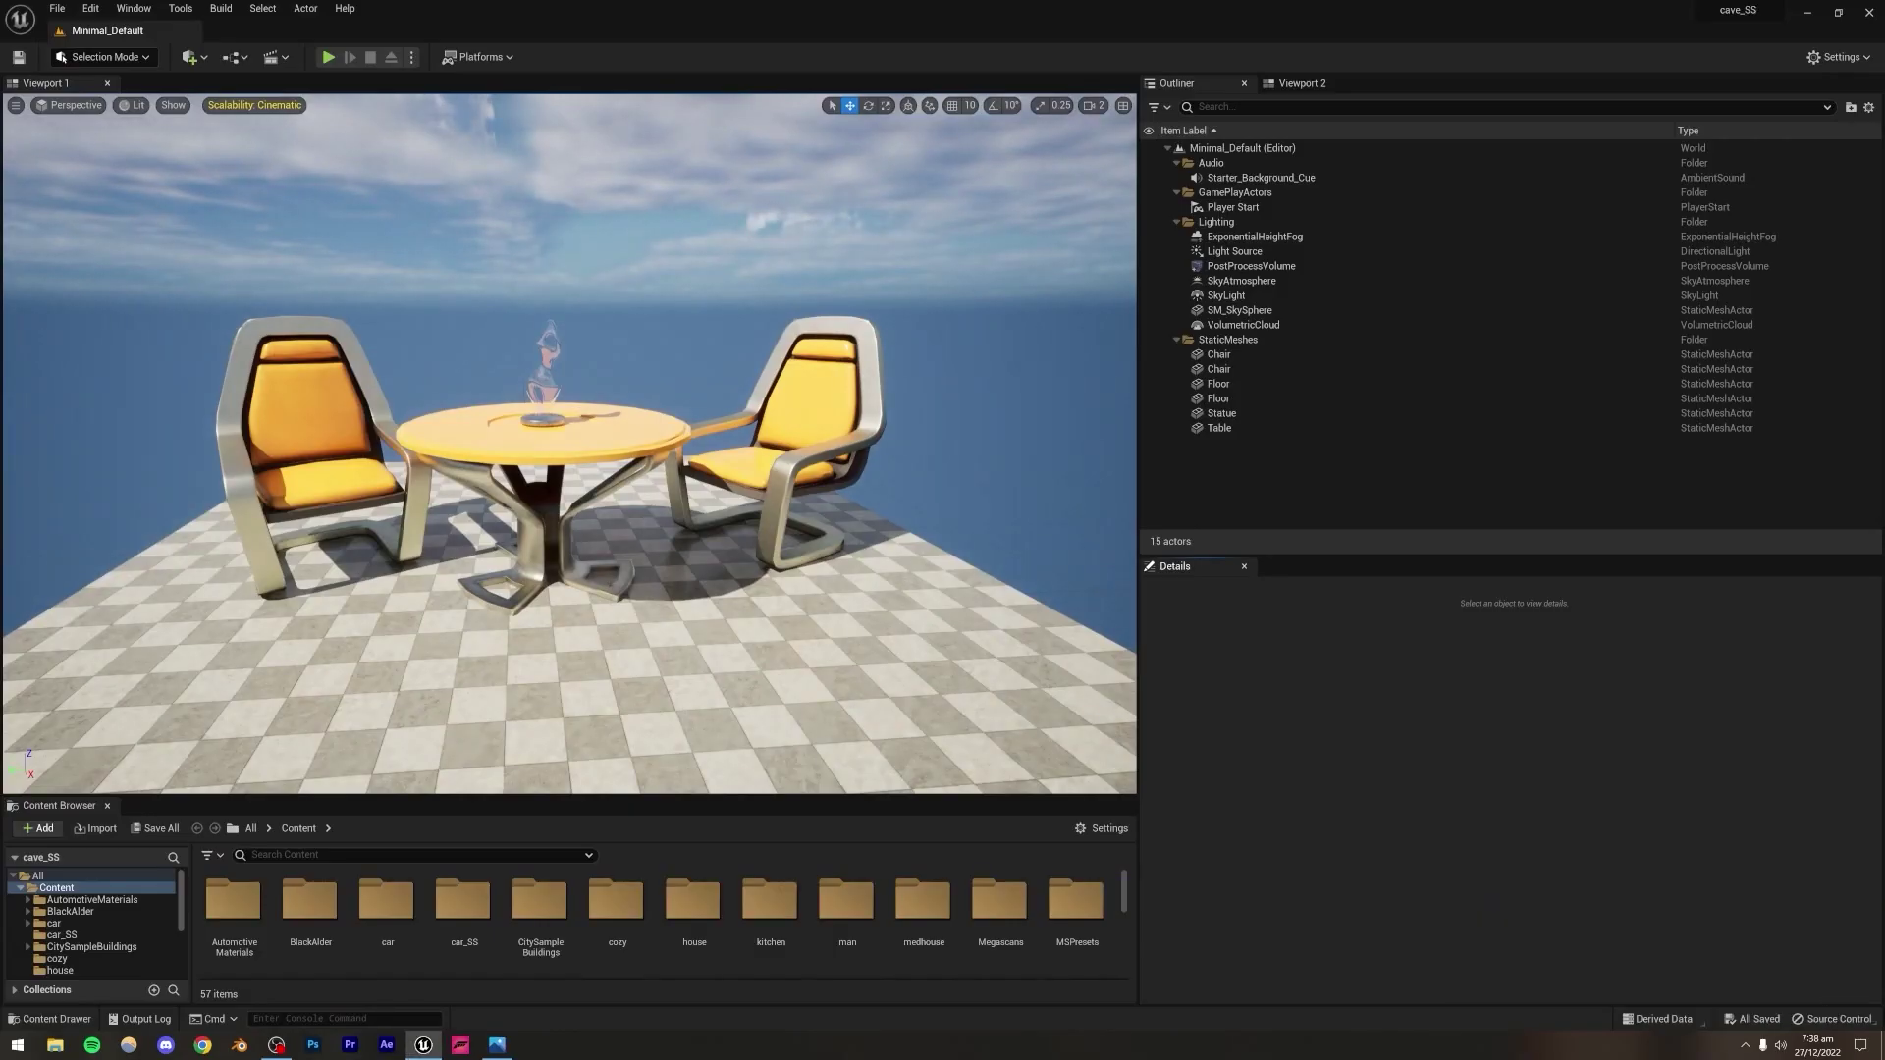
Step: Create a new level from the Empty Level template
{"action": "left_click", "coordinate": [57, 8]}
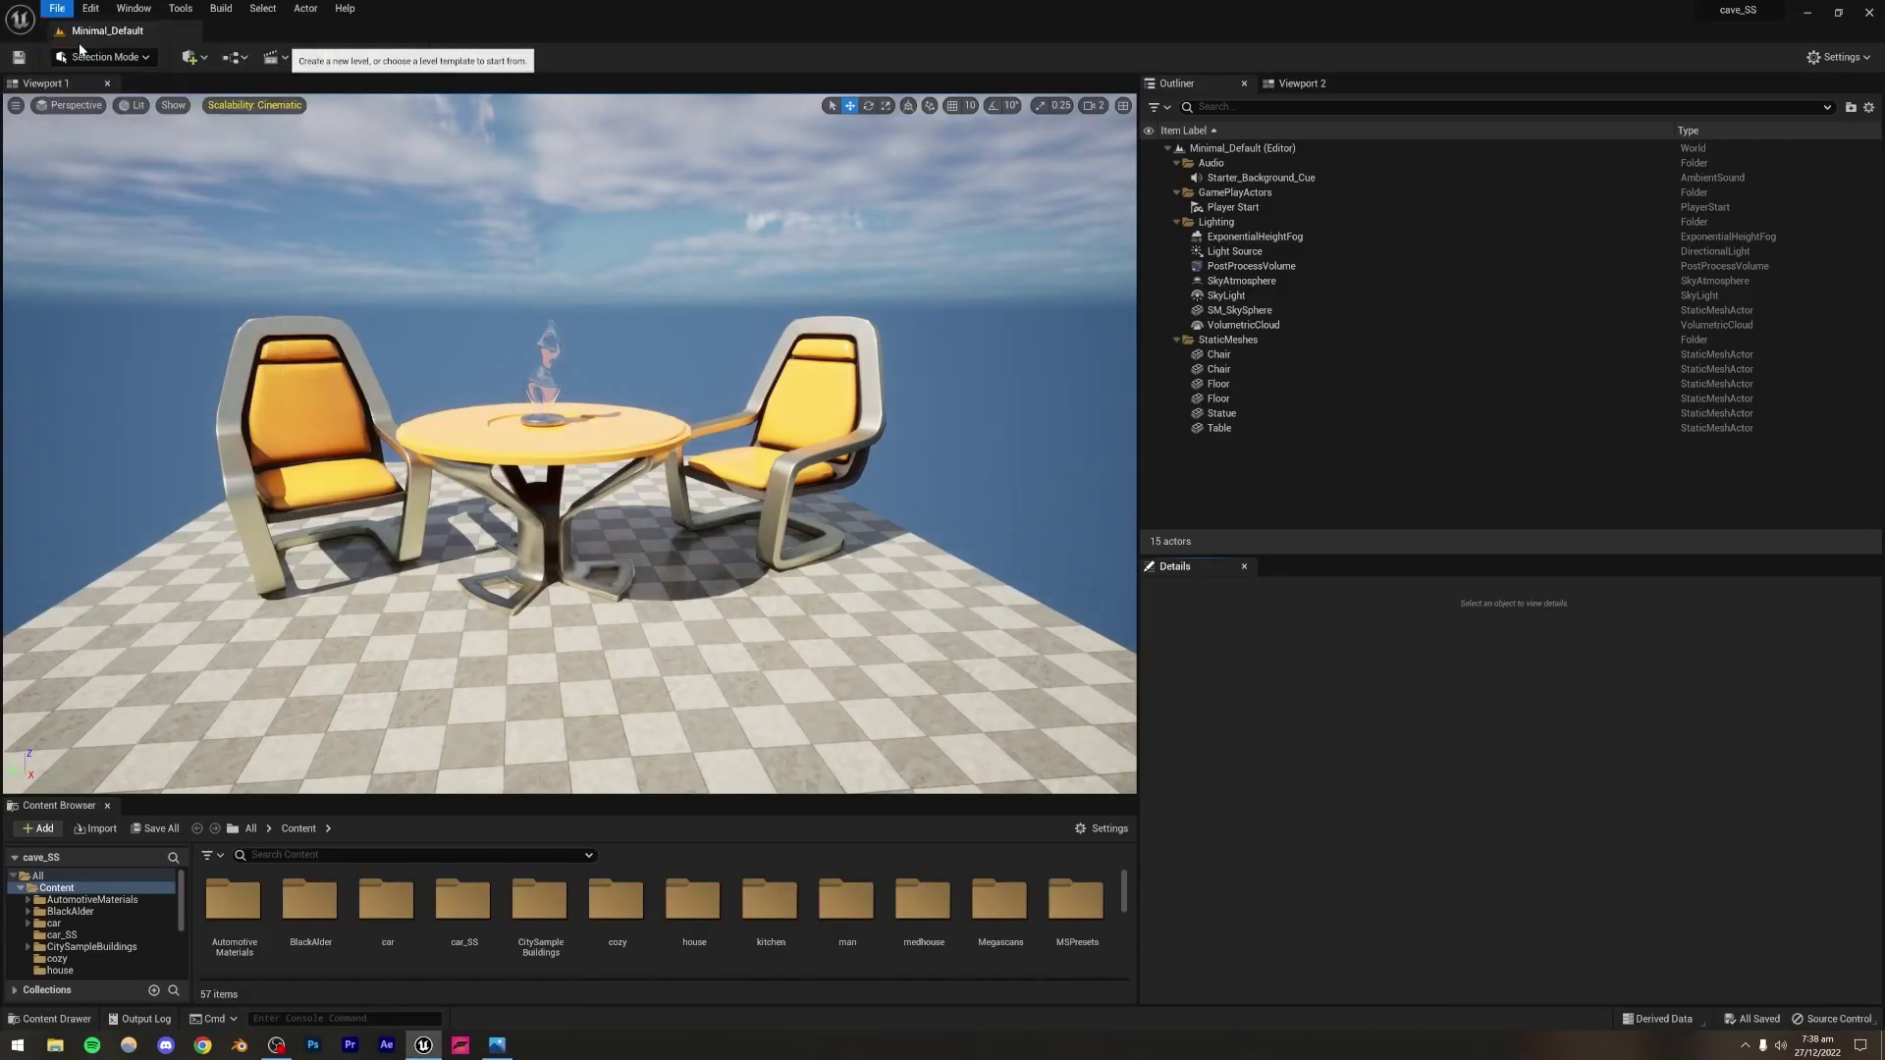
{"action": "left_click", "coordinate": [80, 47]}
{"action": "left_click", "coordinate": [1037, 432]}
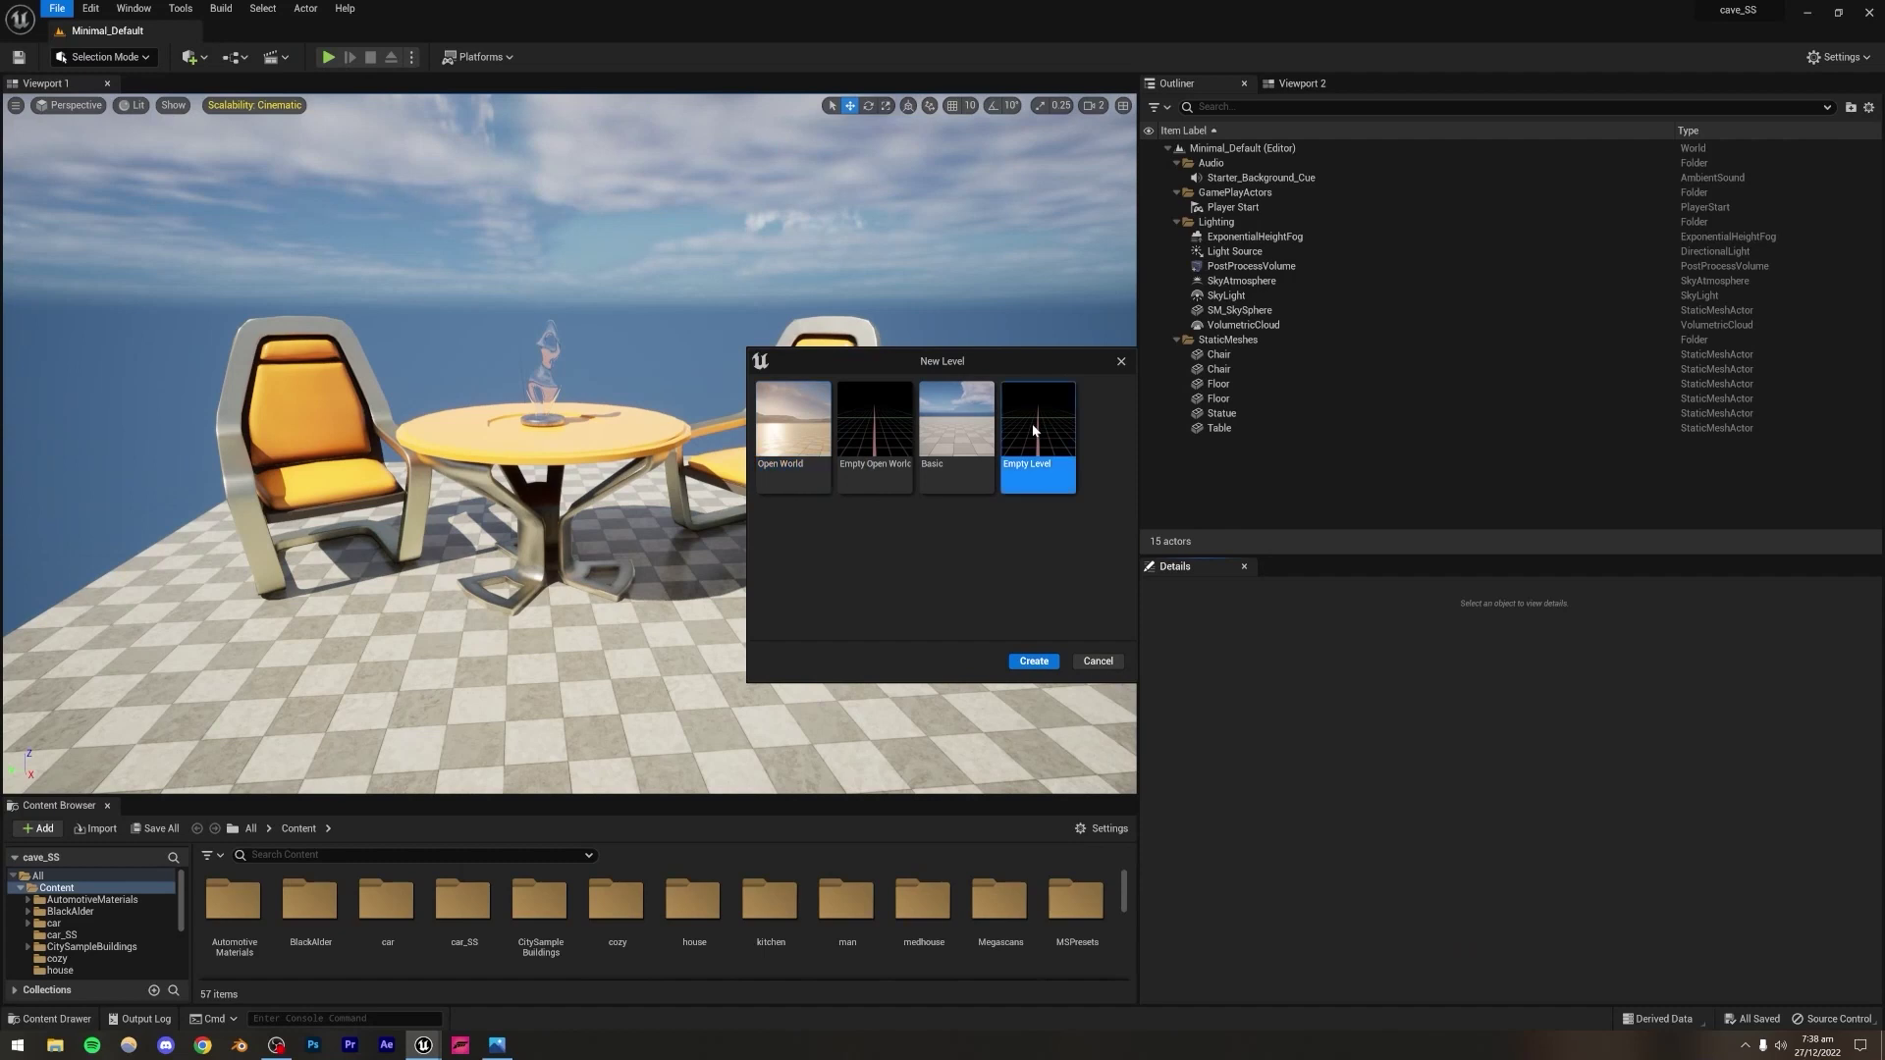
{"action": "left_click", "coordinate": [1034, 661]}
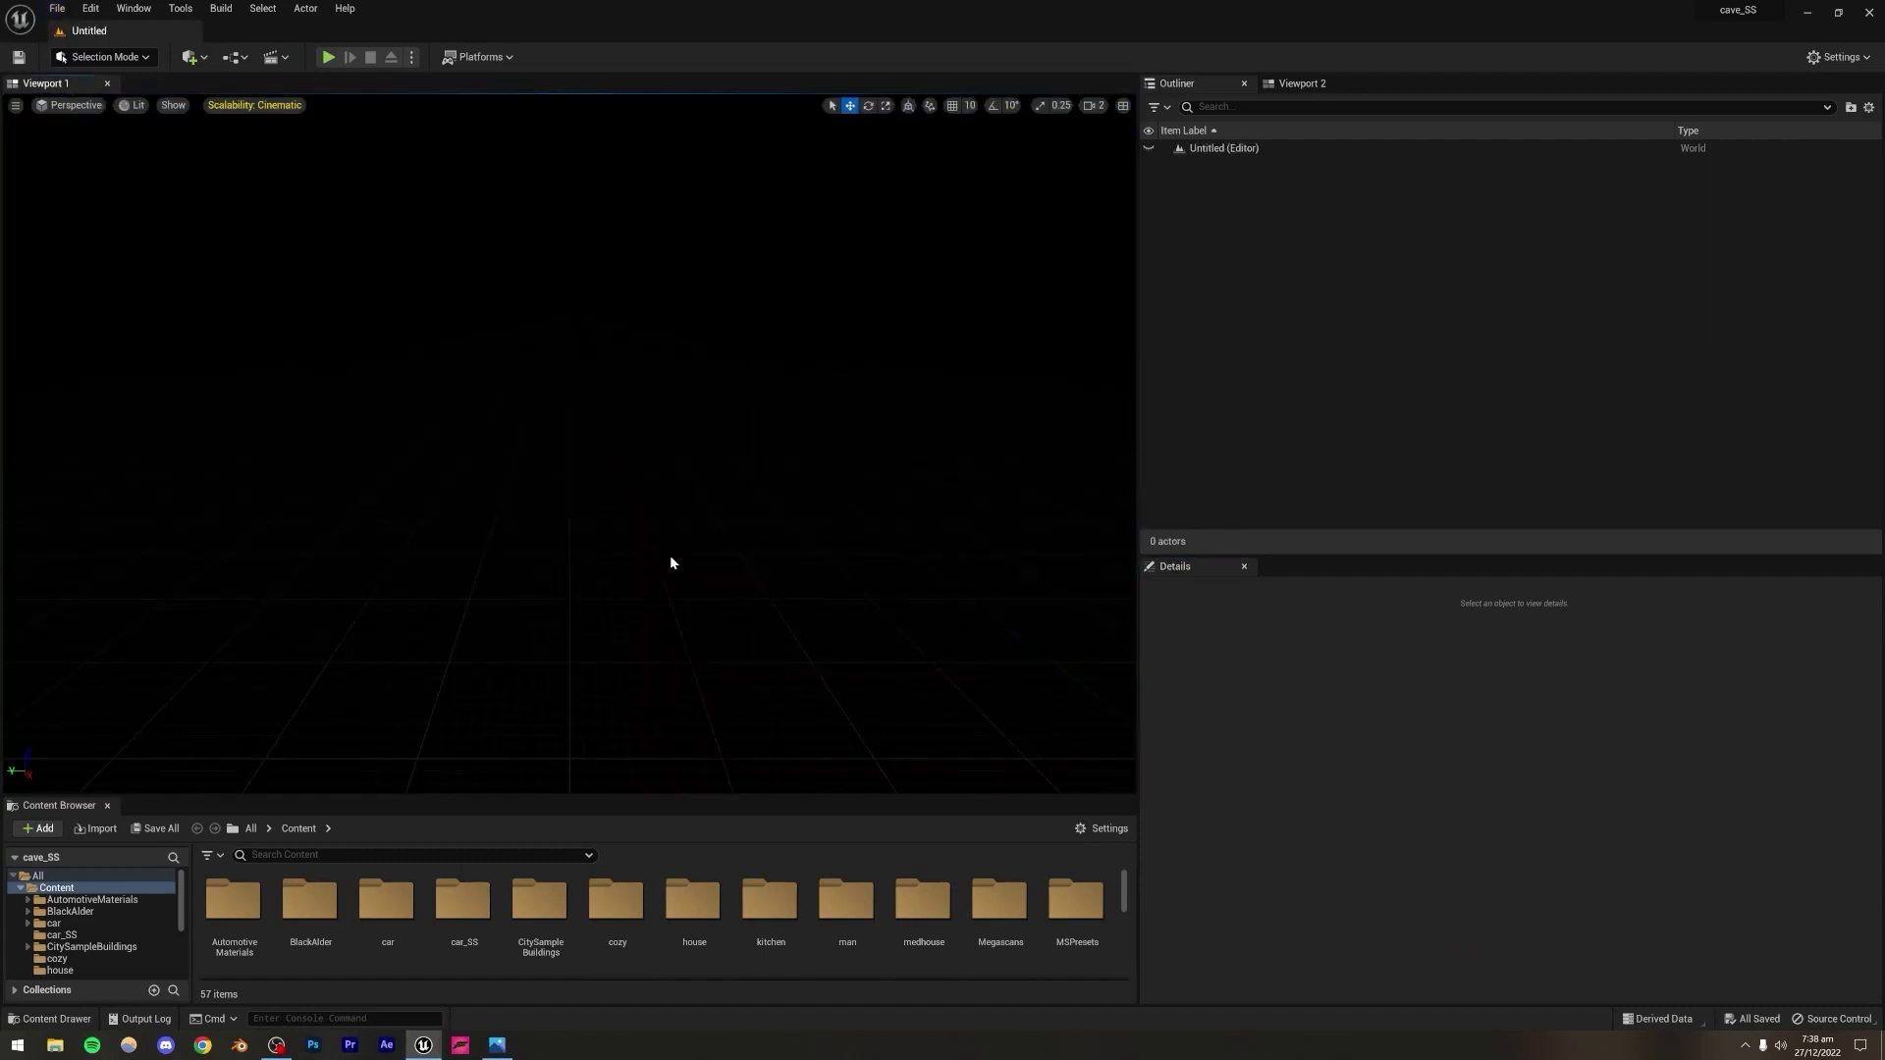
Step: Save the new level as desertSS
{"action": "key", "text": "ctrl+s"}
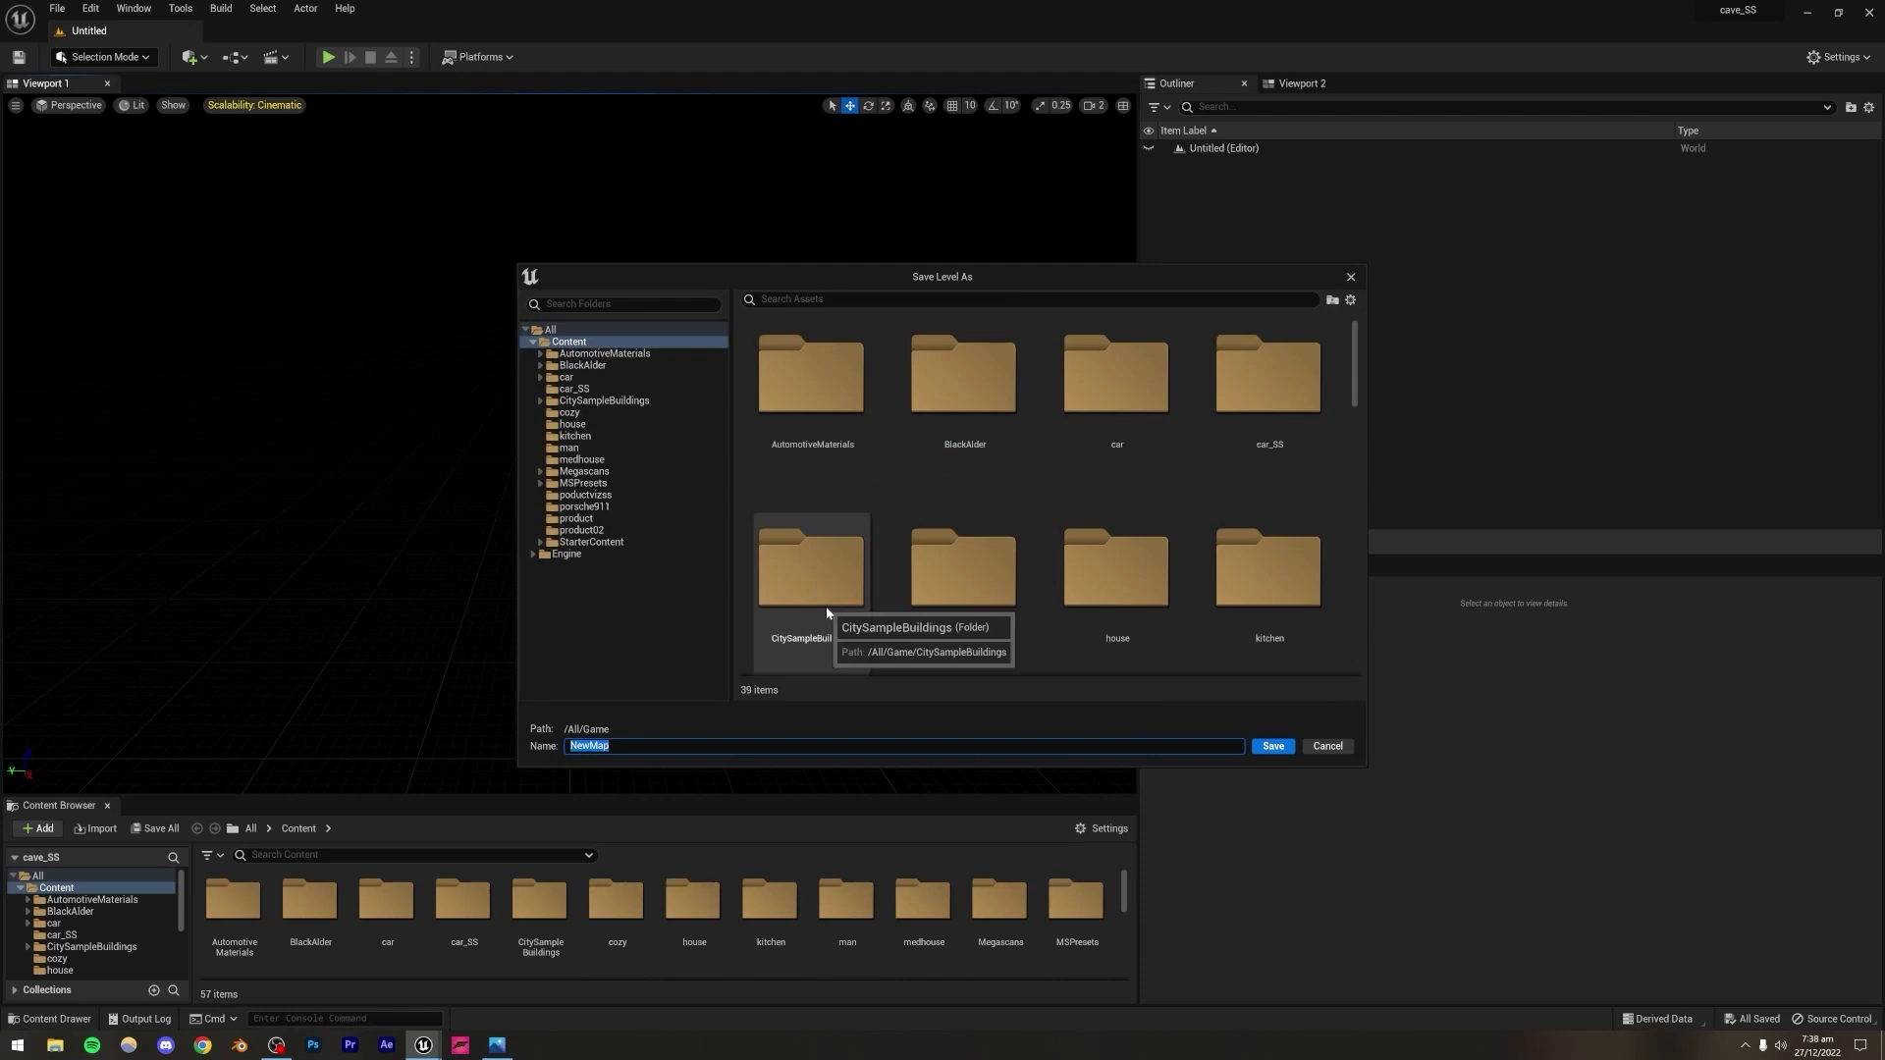
{"action": "type", "text": "ses"}
{"action": "key", "text": "BackSpace"}
{"action": "key", "text": "BackSpace"}
{"action": "key", "text": "BackSpace"}
{"action": "type", "text": "desertSS"}
{"action": "key", "text": "Return"}
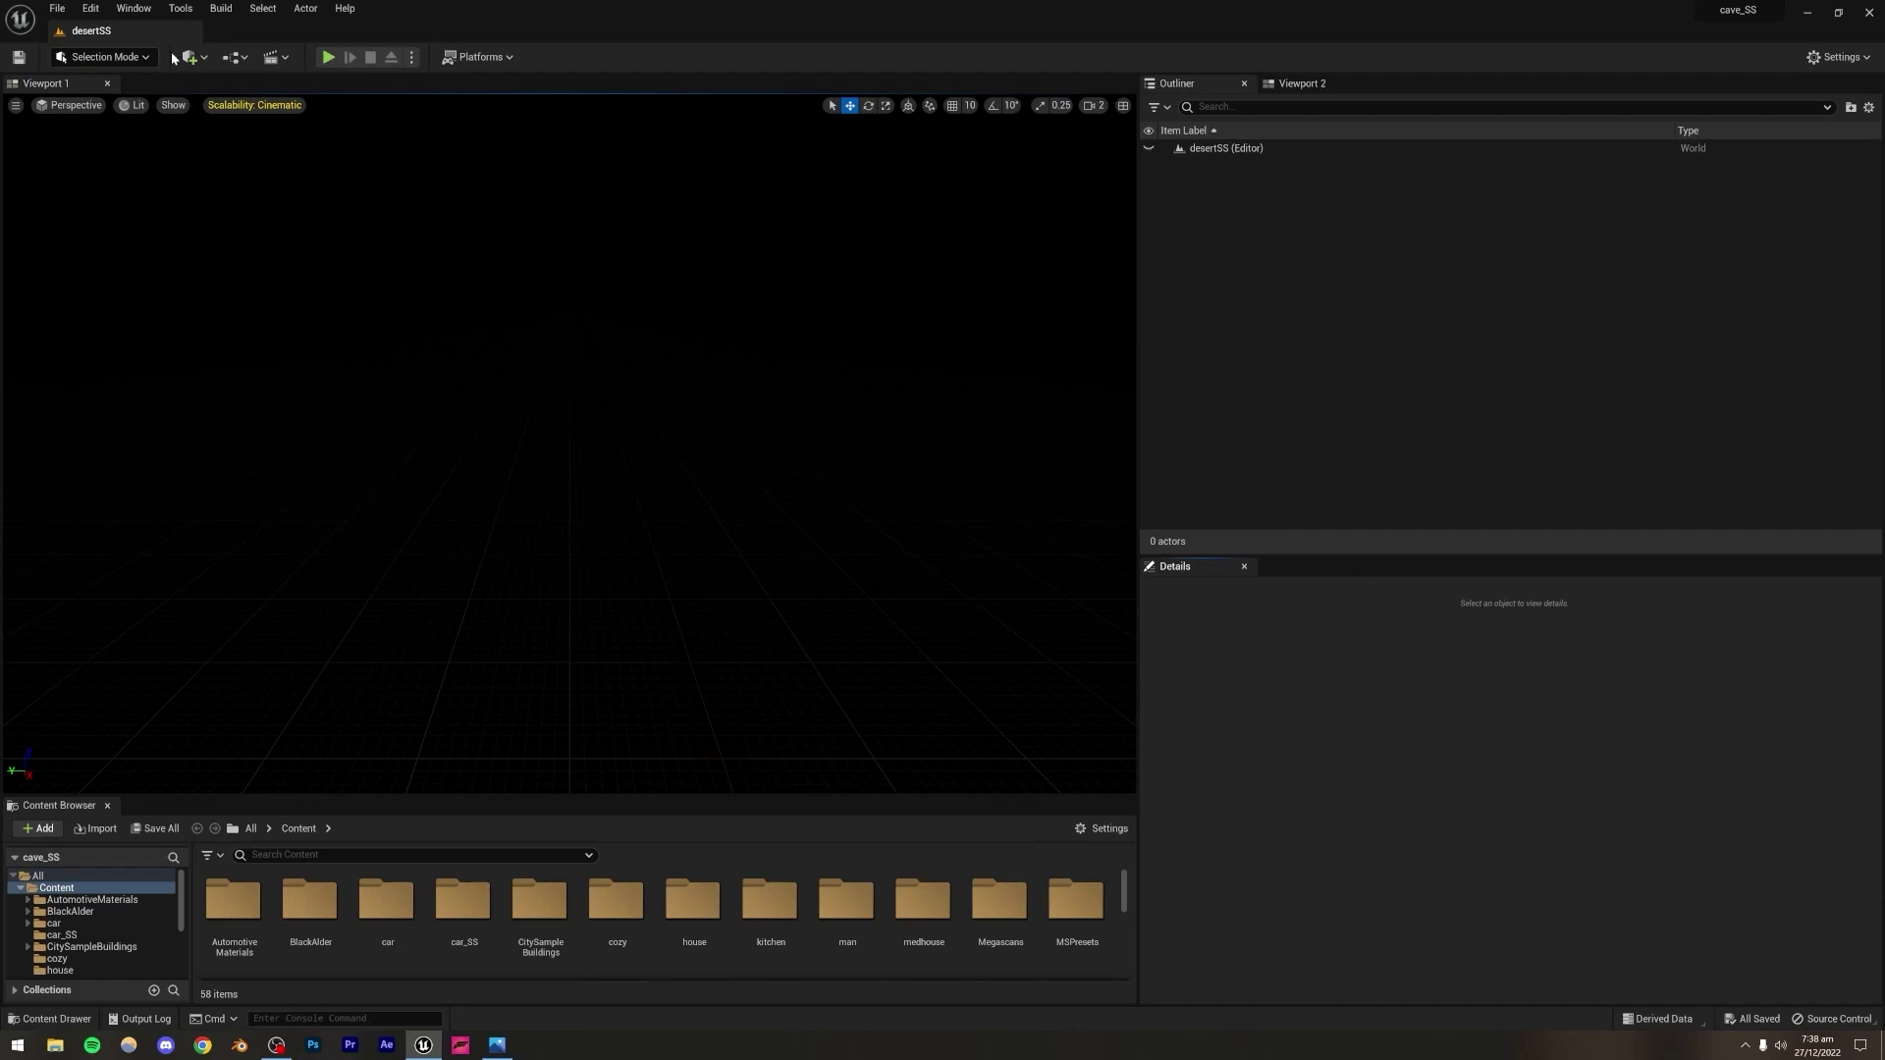
Step: Use the Env. Light Mixer to add sky light, directional light, sky atmosphere, volumetric clouds and height fog
{"action": "left_click", "coordinate": [147, 14]}
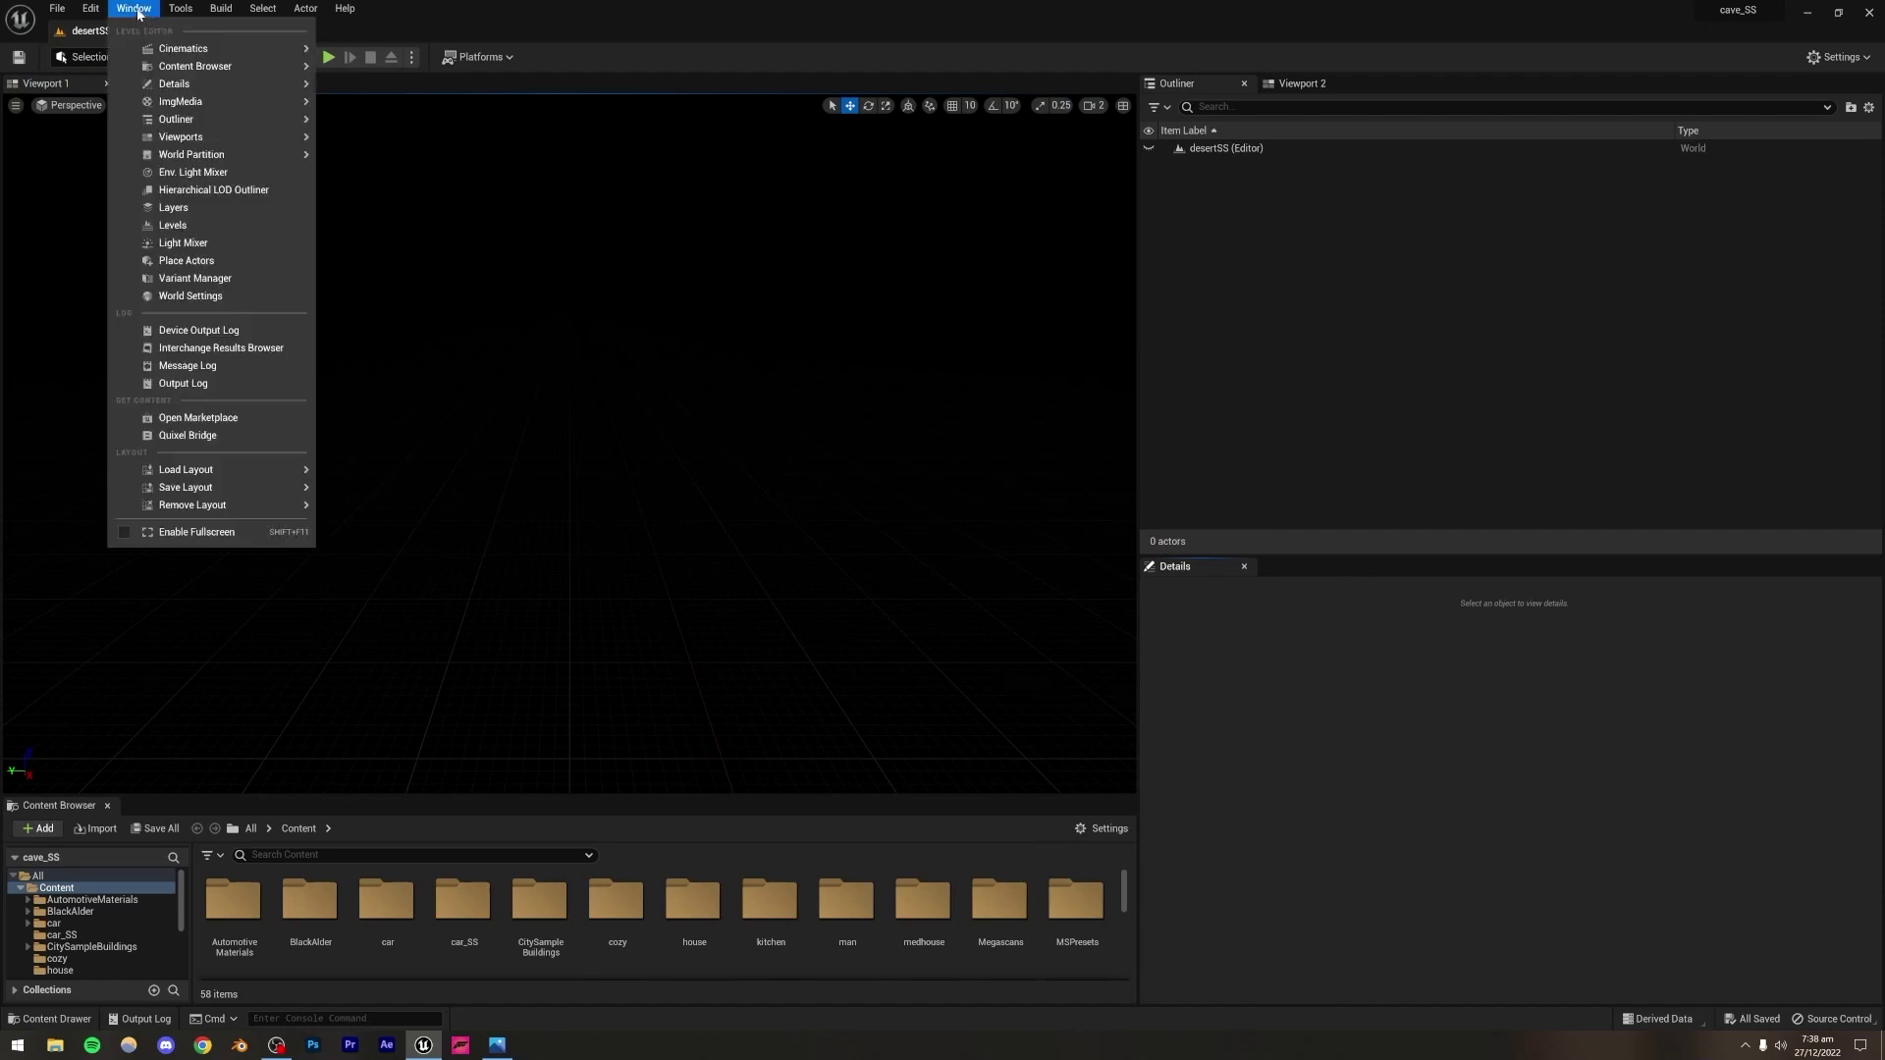
{"action": "left_click", "coordinate": [194, 172]}
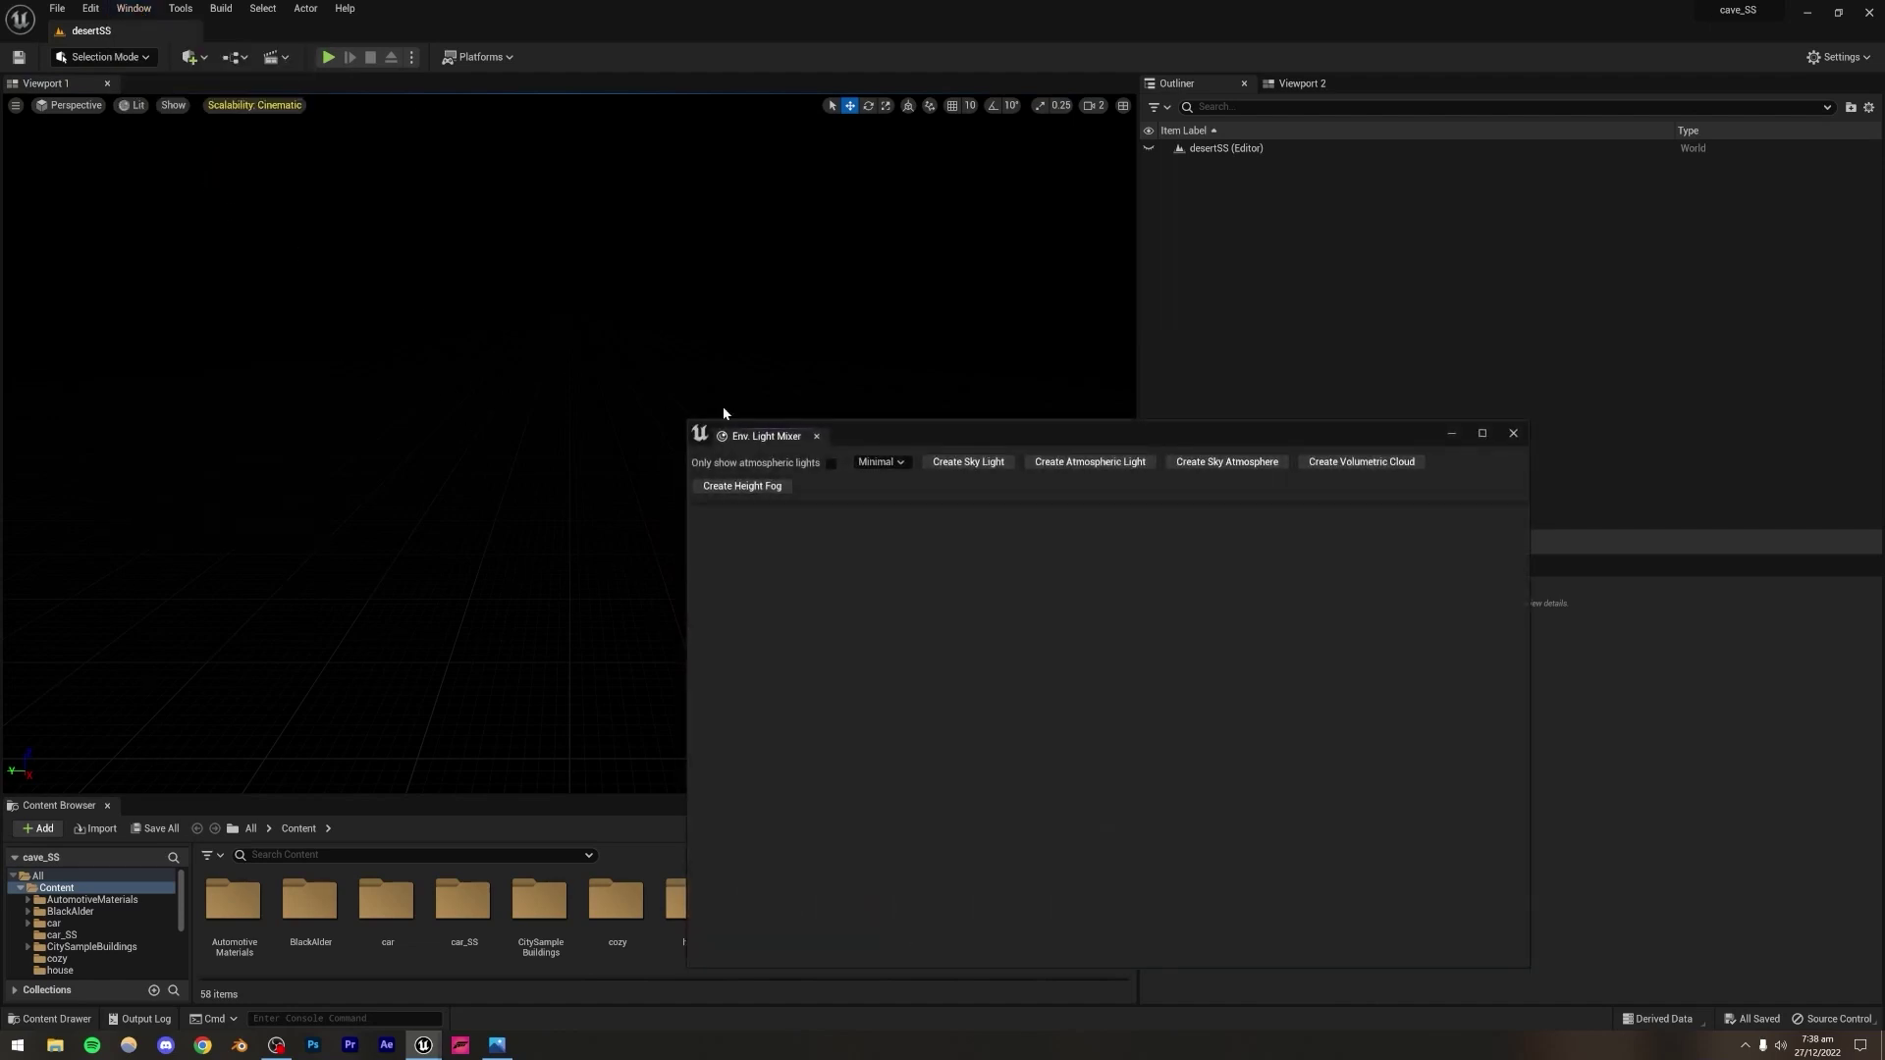
{"action": "left_click", "coordinate": [969, 463]}
{"action": "left_click", "coordinate": [968, 464]}
{"action": "left_click", "coordinate": [968, 464]}
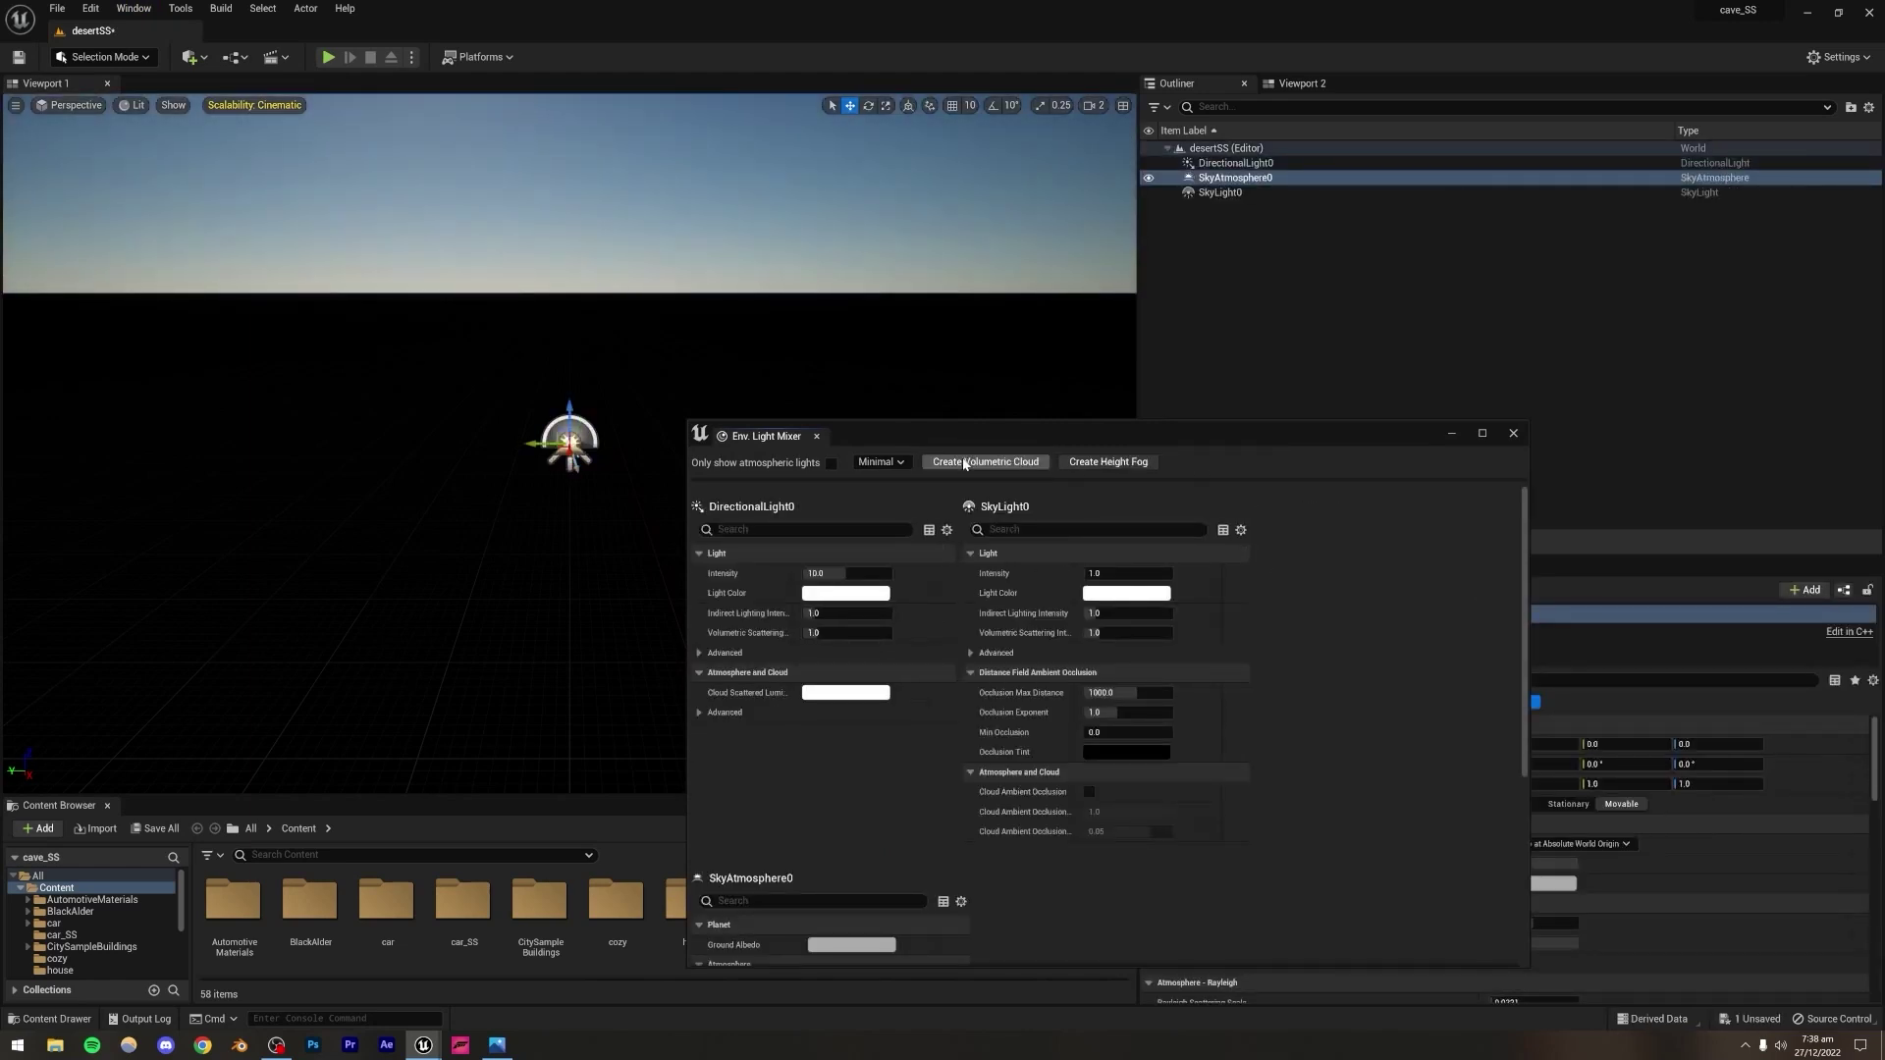
{"action": "left_click", "coordinate": [966, 464]}
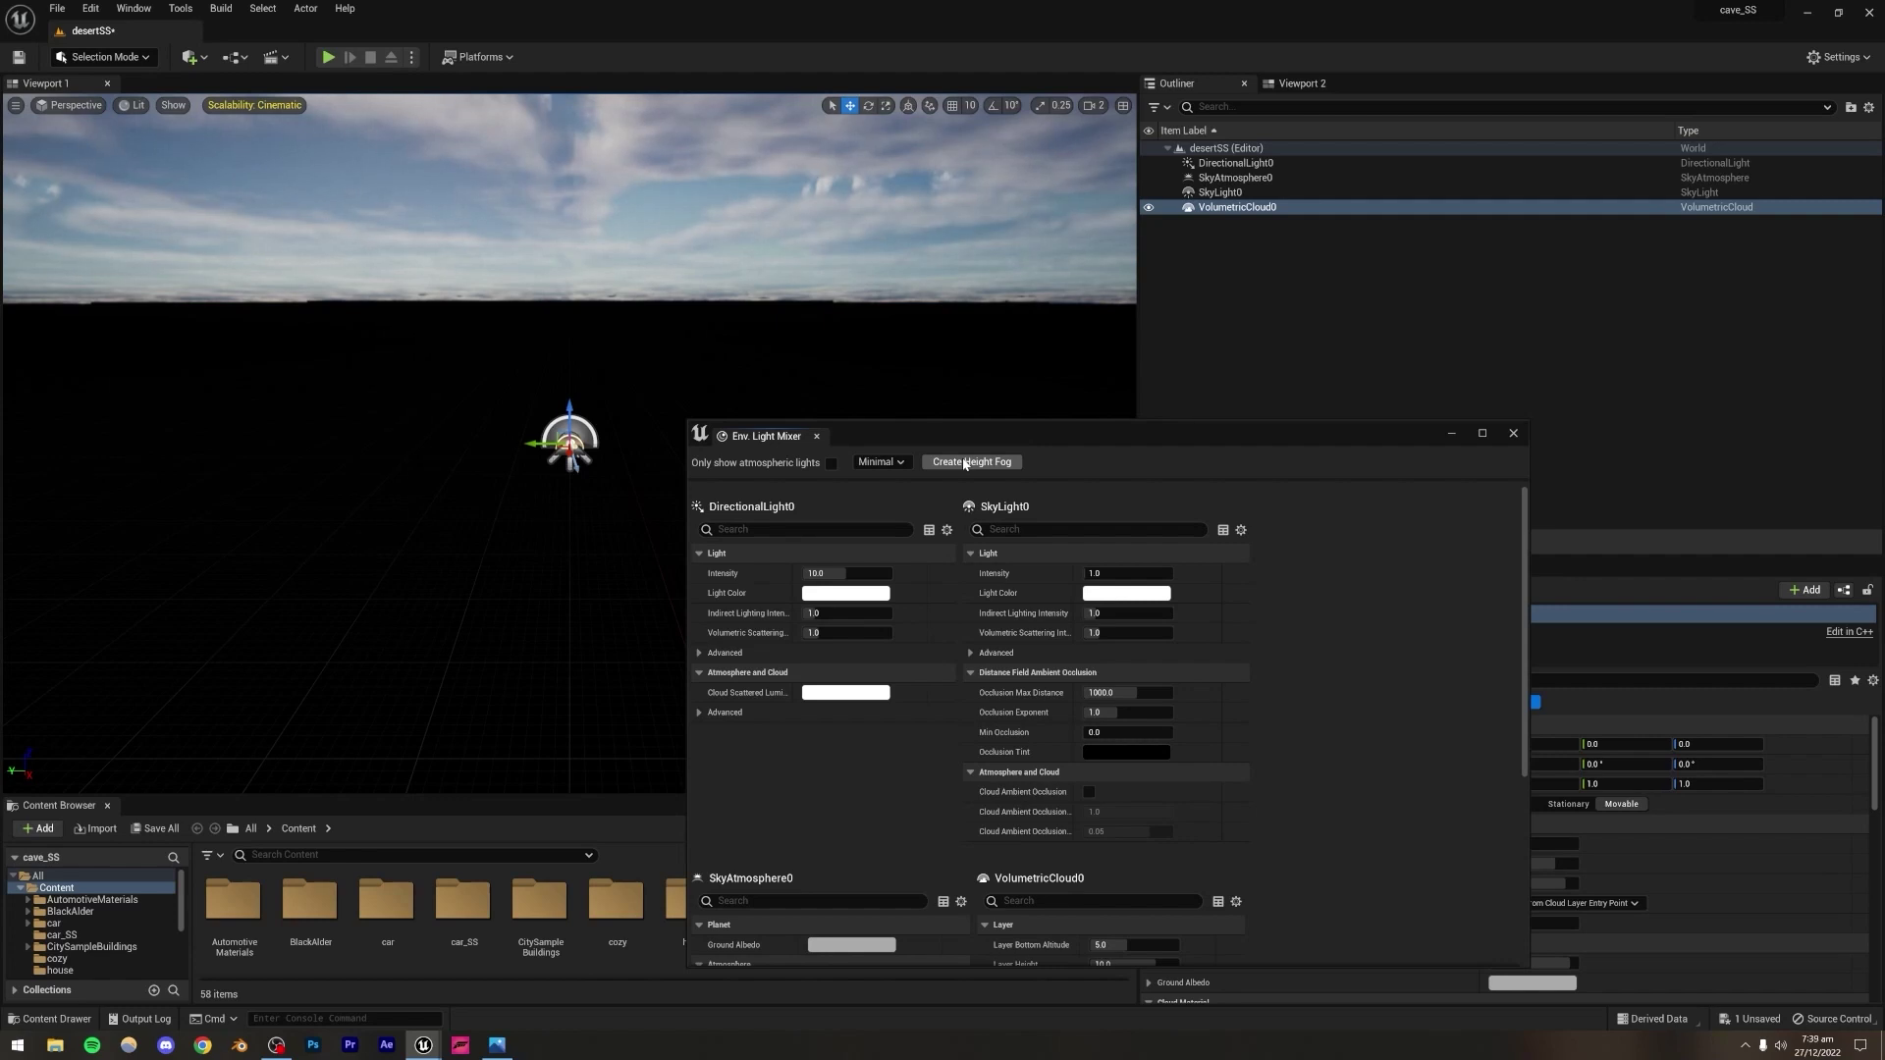
{"action": "left_click", "coordinate": [965, 464]}
{"action": "right_click_drag", "start_coordinate": [1120, 393], "coordinate": [1095, 423]}
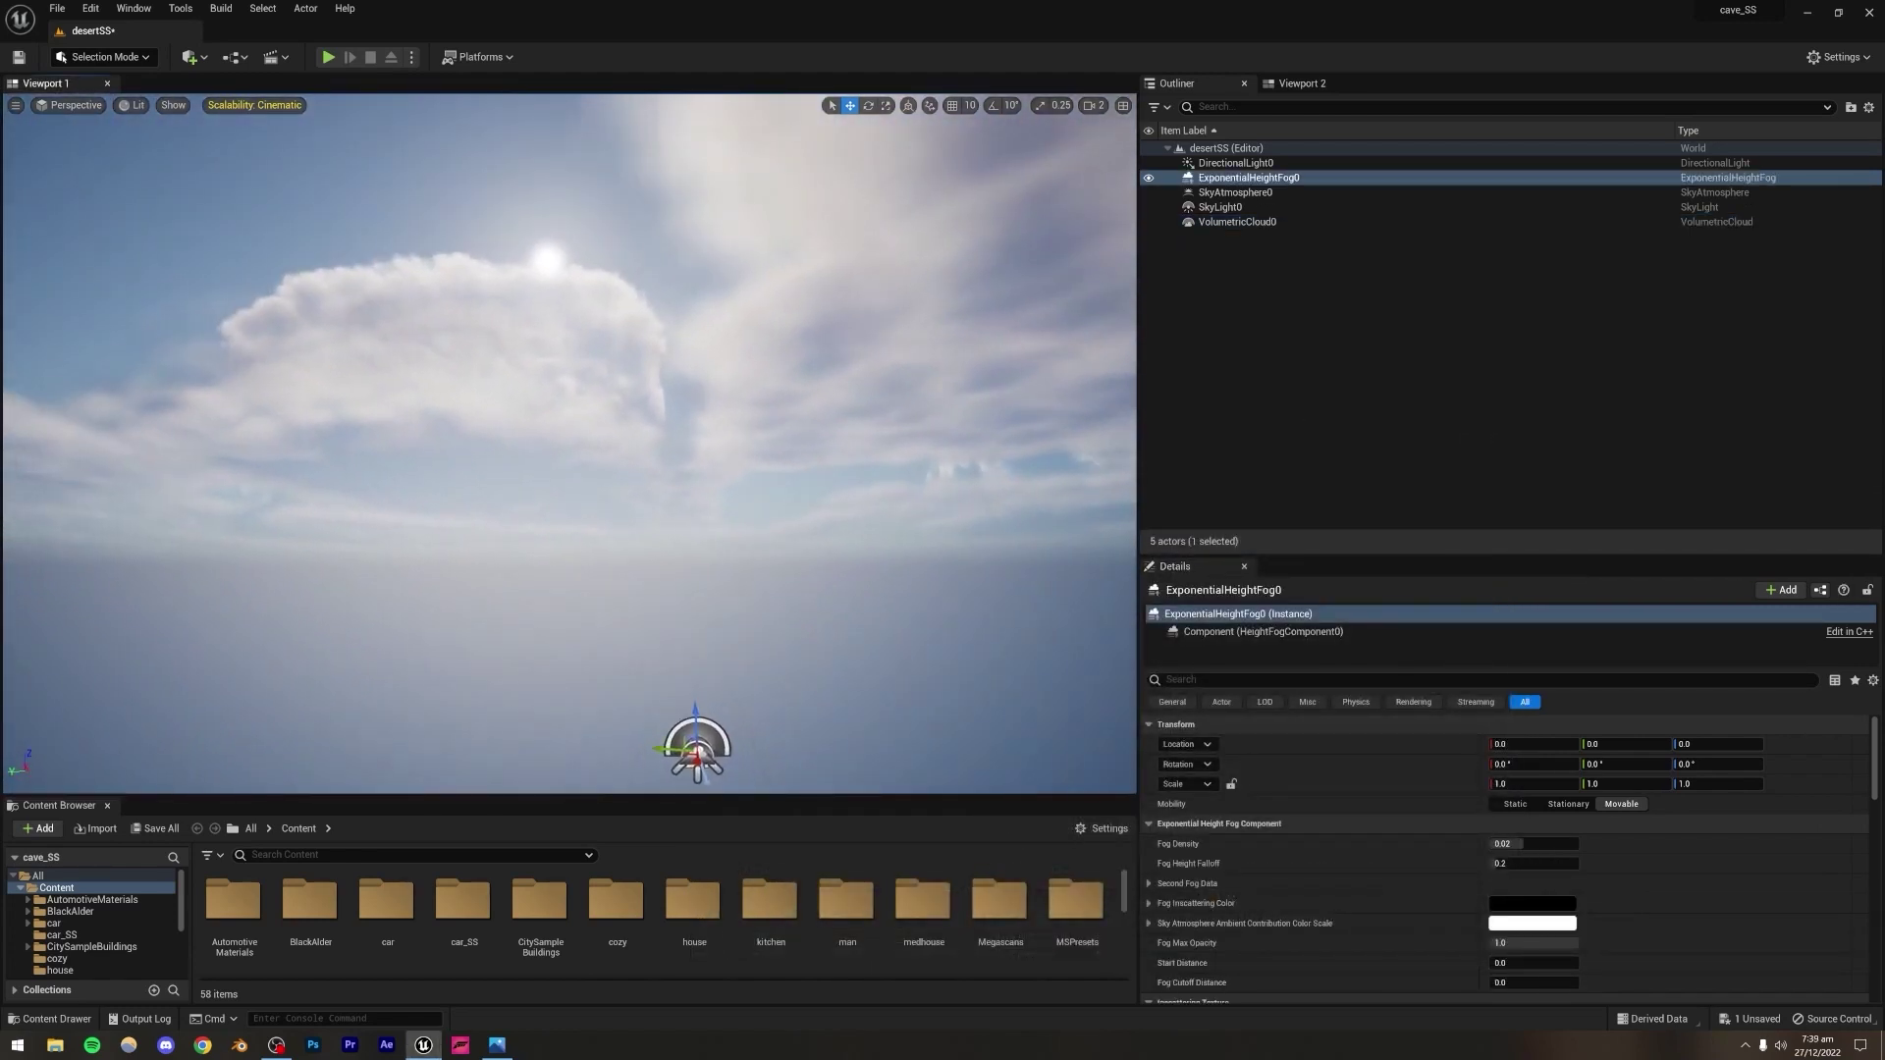
Step: Turn on Real Time Capture for SkyLight0 and save the level
{"action": "left_click", "coordinate": [1321, 486]}
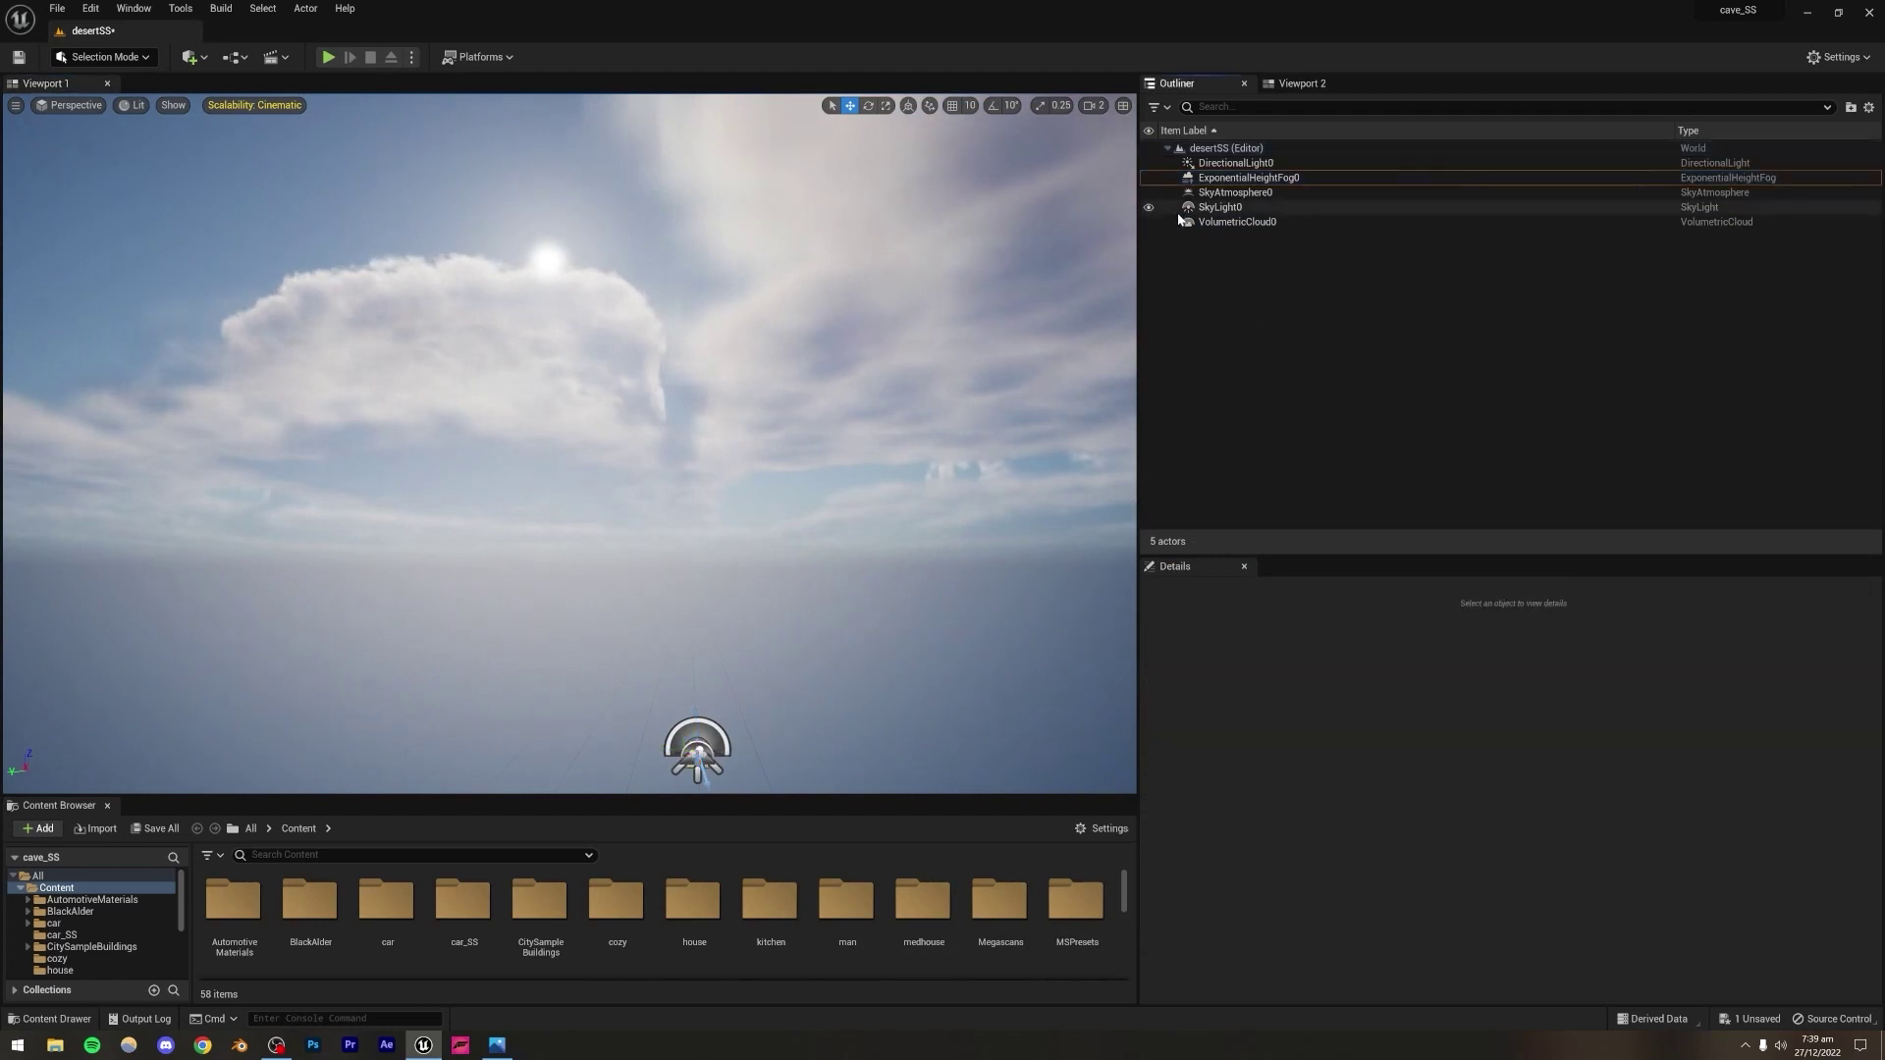
{"action": "left_click", "coordinate": [1225, 207]}
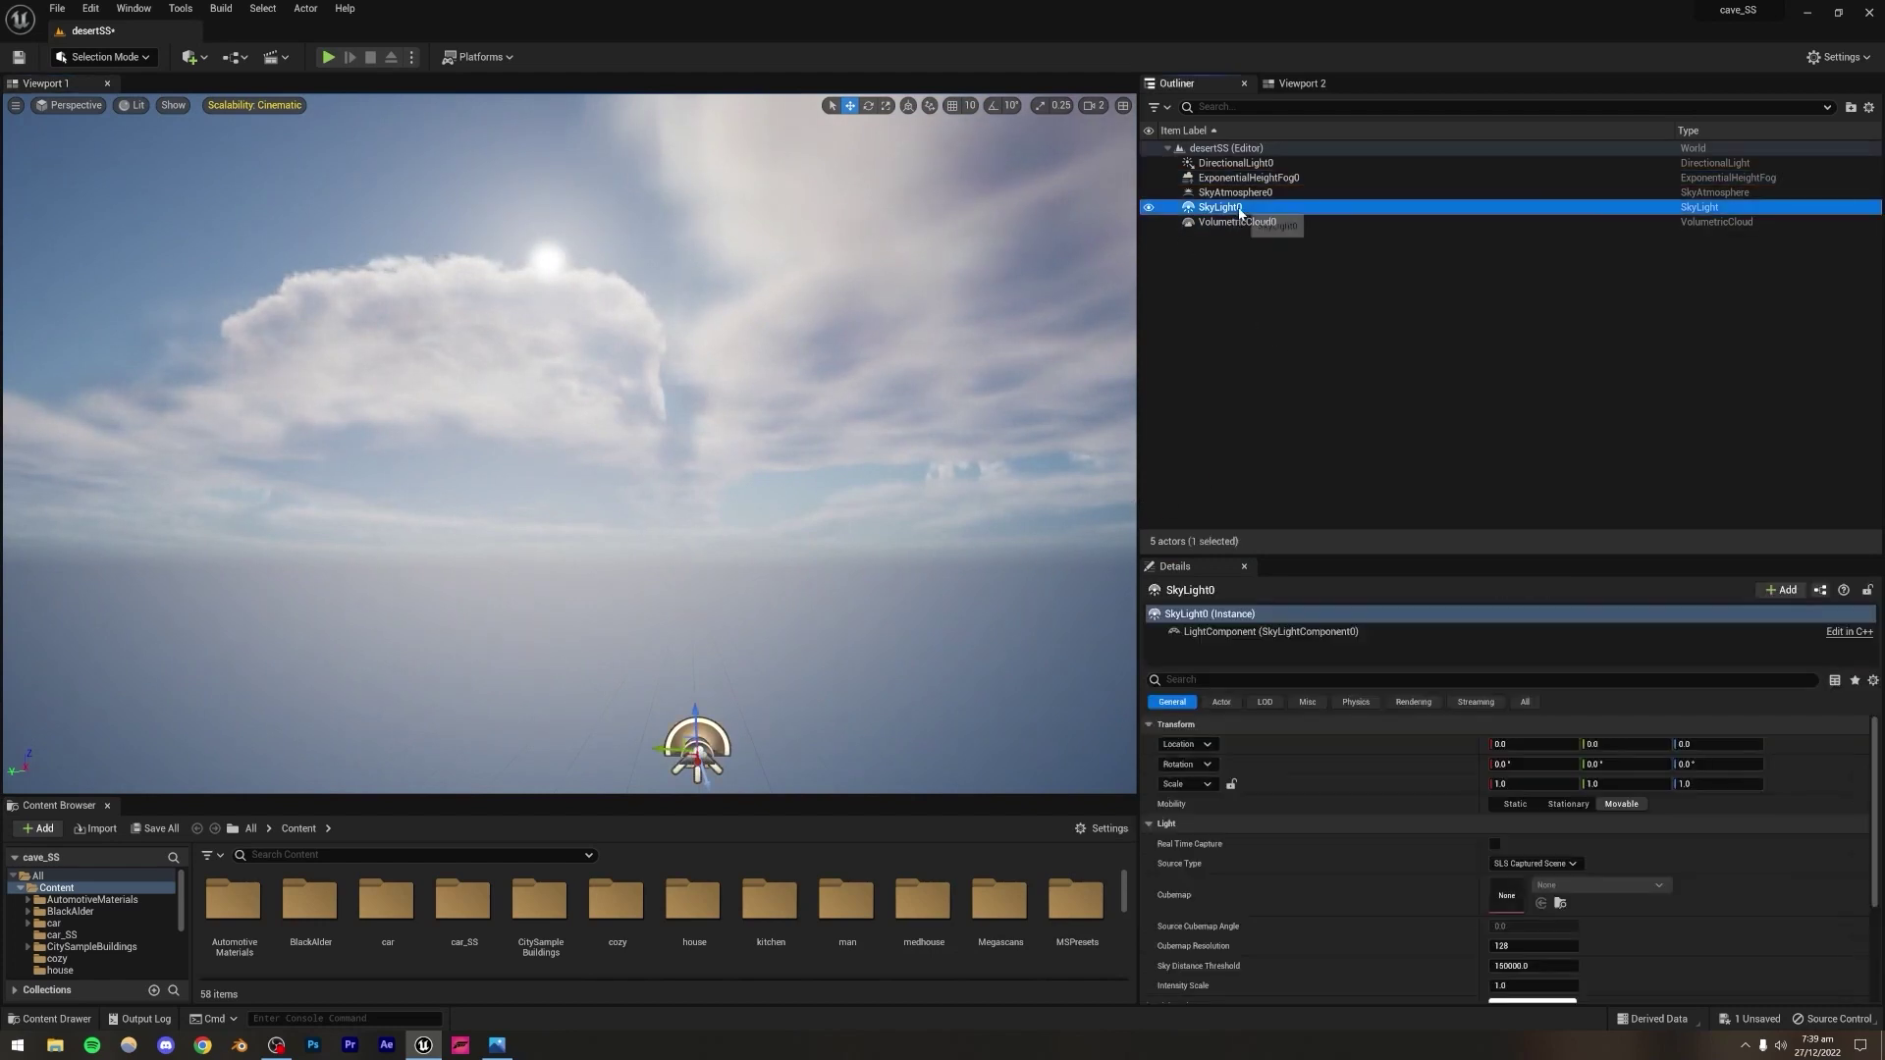
{"action": "left_click", "coordinate": [1495, 843]}
{"action": "right_click_drag", "start_coordinate": [929, 542], "coordinate": [735, 482]}
{"action": "left_click", "coordinate": [677, 510]}
{"action": "key", "text": "ctrl+s"}
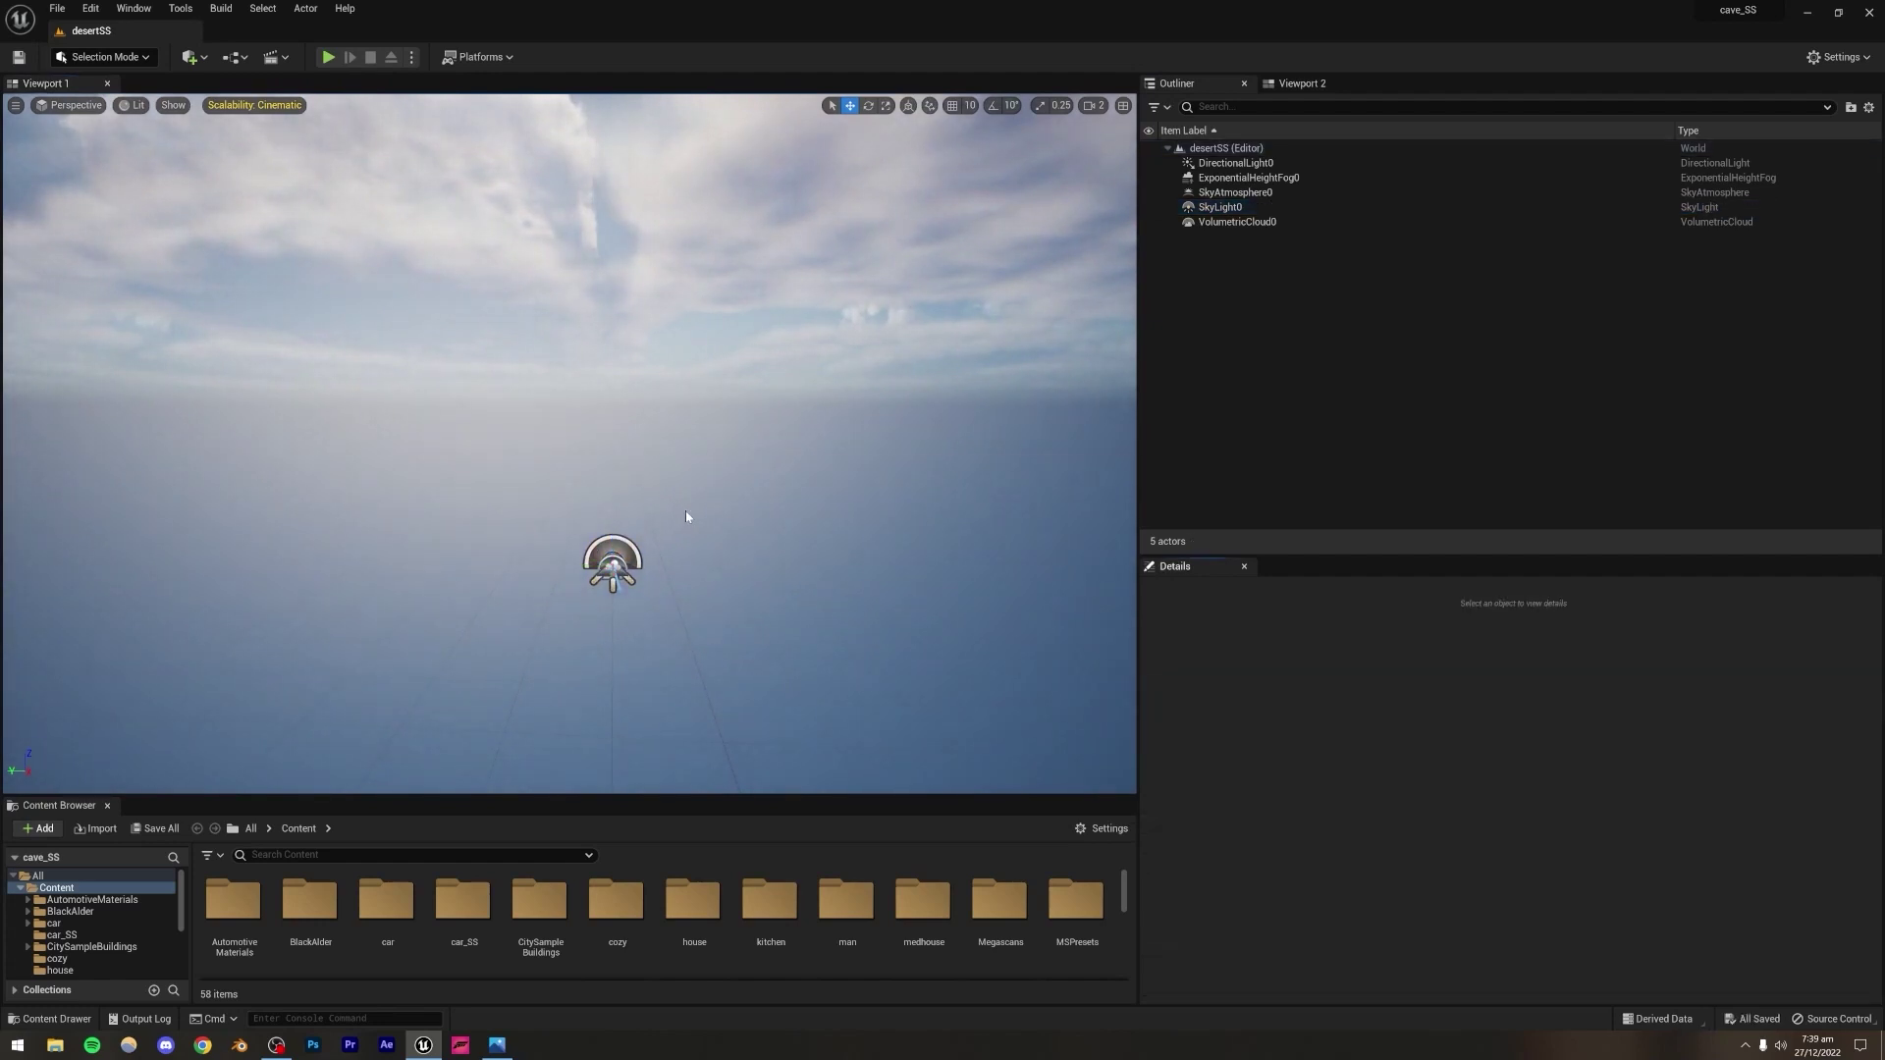
{"action": "mouse_move", "coordinate": [685, 515]}
{"action": "right_mouse_down"}
{"action": "mouse_move", "coordinate": [706, 532]}
{"action": "mouse_move", "coordinate": [686, 540]}
{"action": "right_mouse_up"}
{"action": "key", "text": "w"}
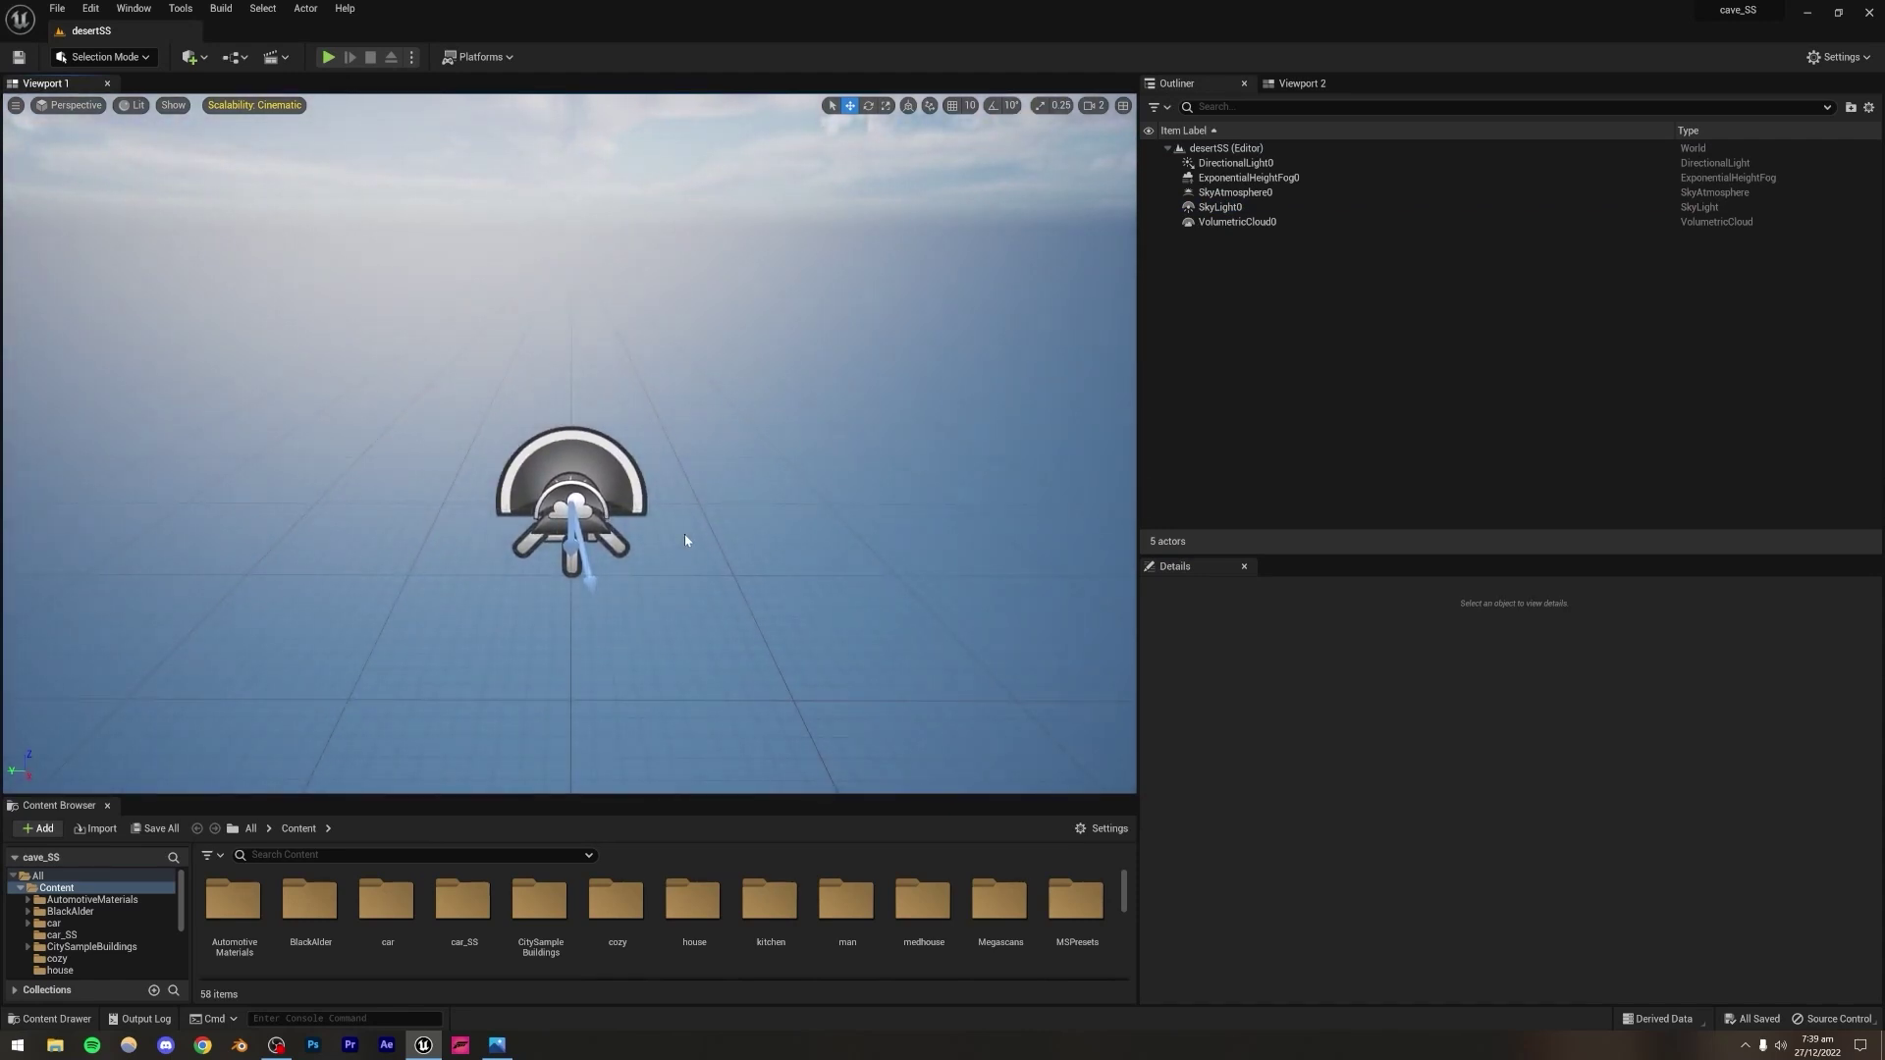
Step: Search Chrome image results for a desert displacement map
{"action": "left_click", "coordinate": [202, 1044]}
{"action": "type", "text": "dse"}
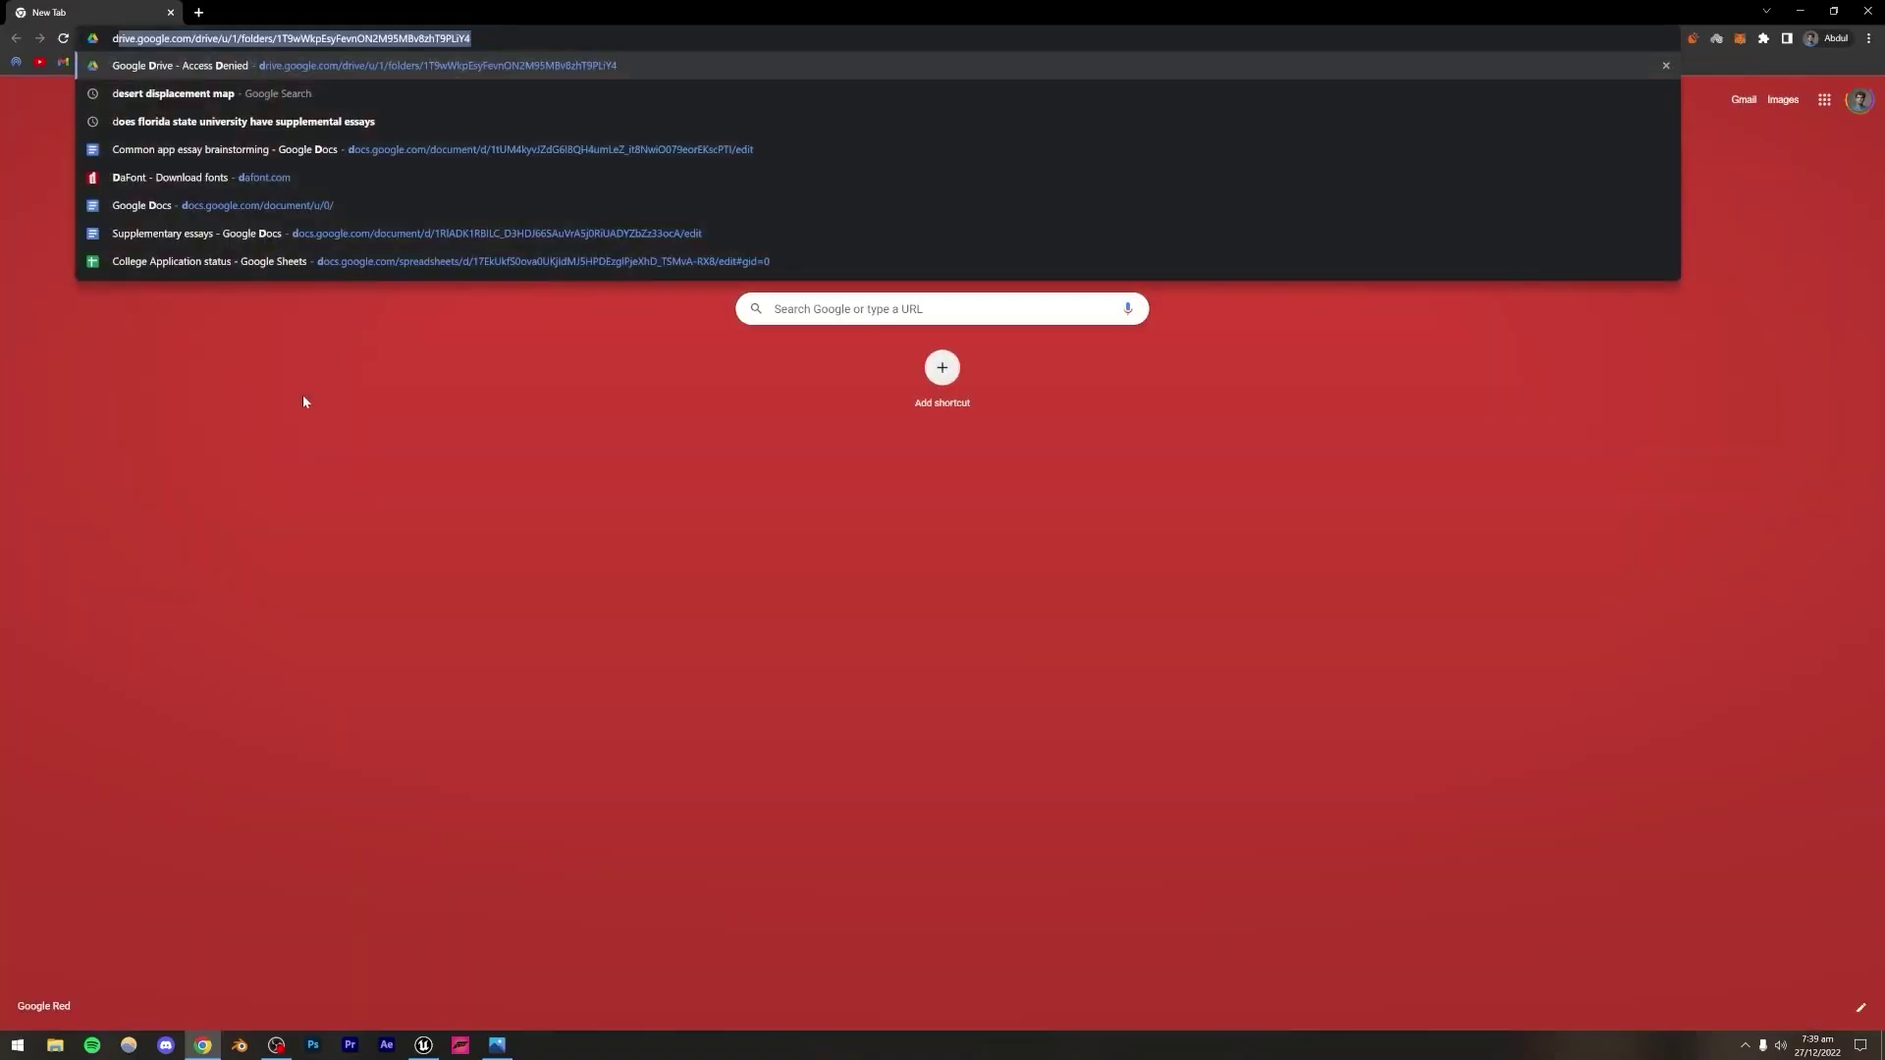
{"action": "key", "text": "BackSpace"}
{"action": "key", "text": "BackSpace"}
{"action": "key", "text": "BackSpace"}
{"action": "type", "text": "desert displacement map"}
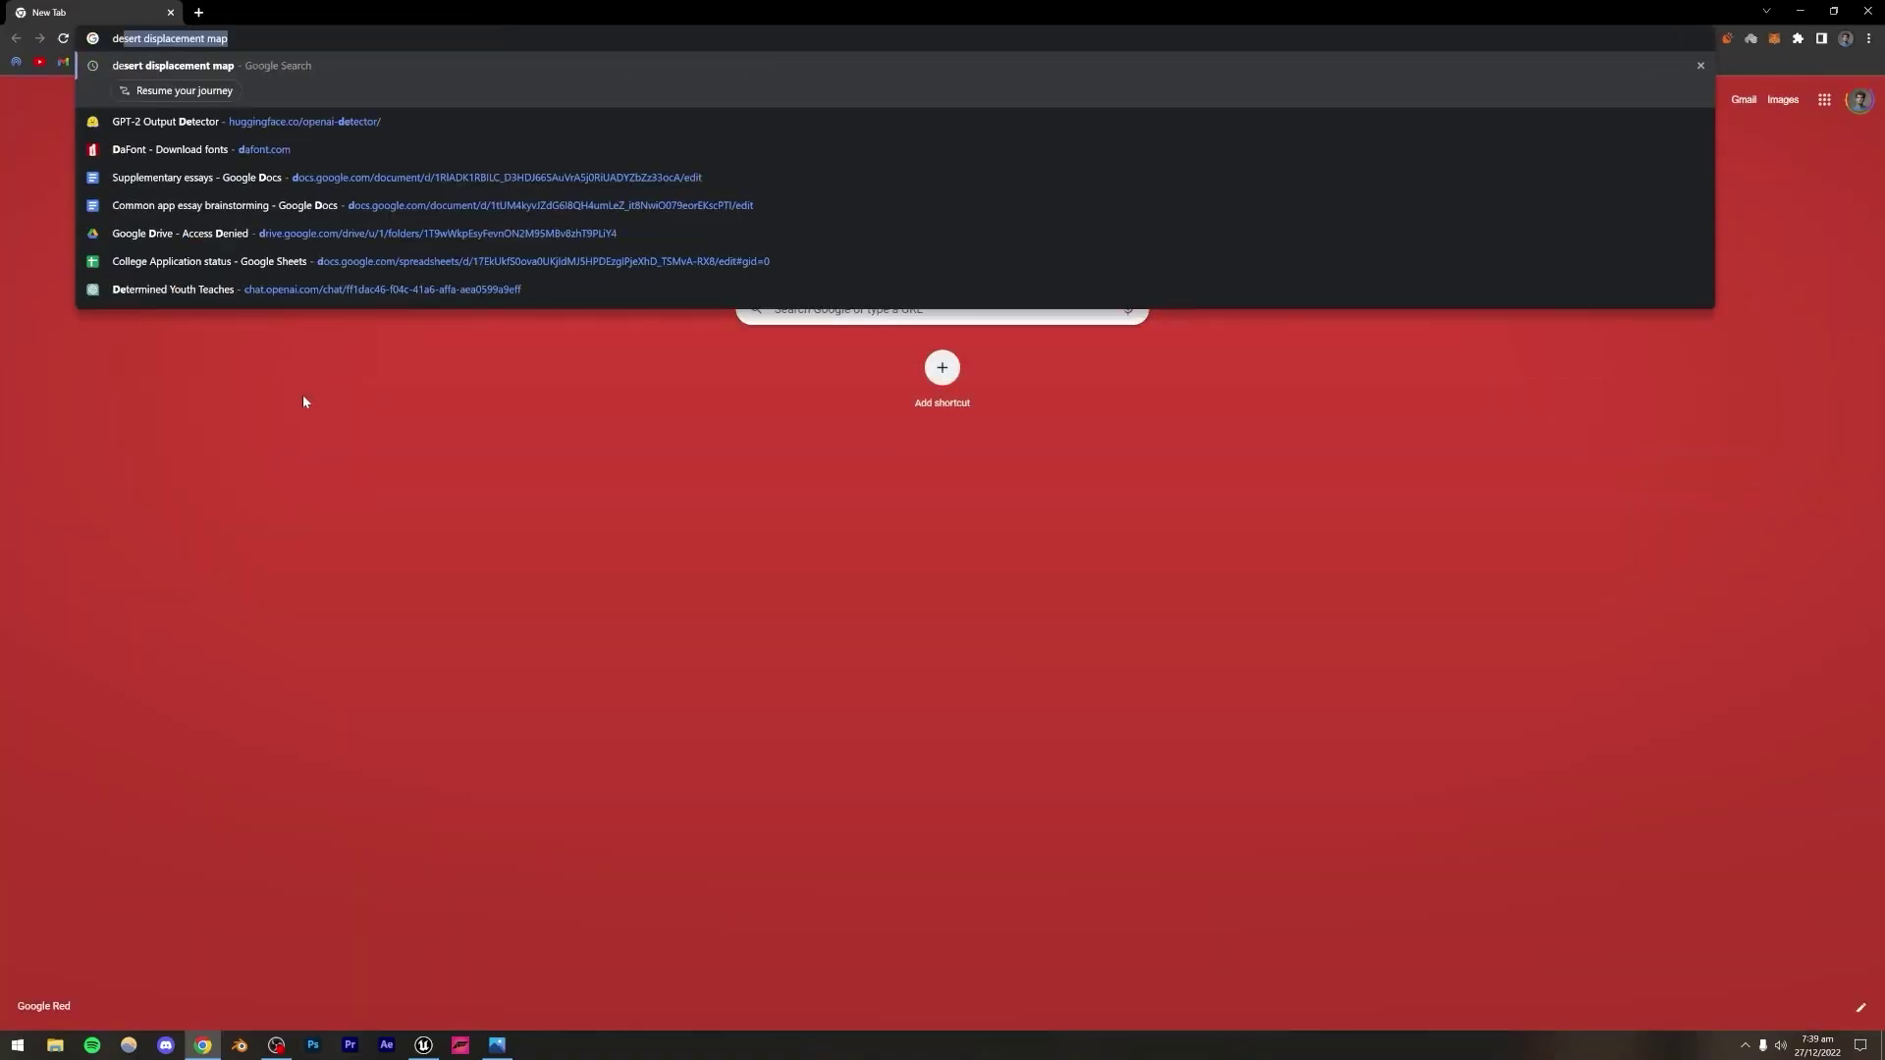
{"action": "key", "text": "Return"}
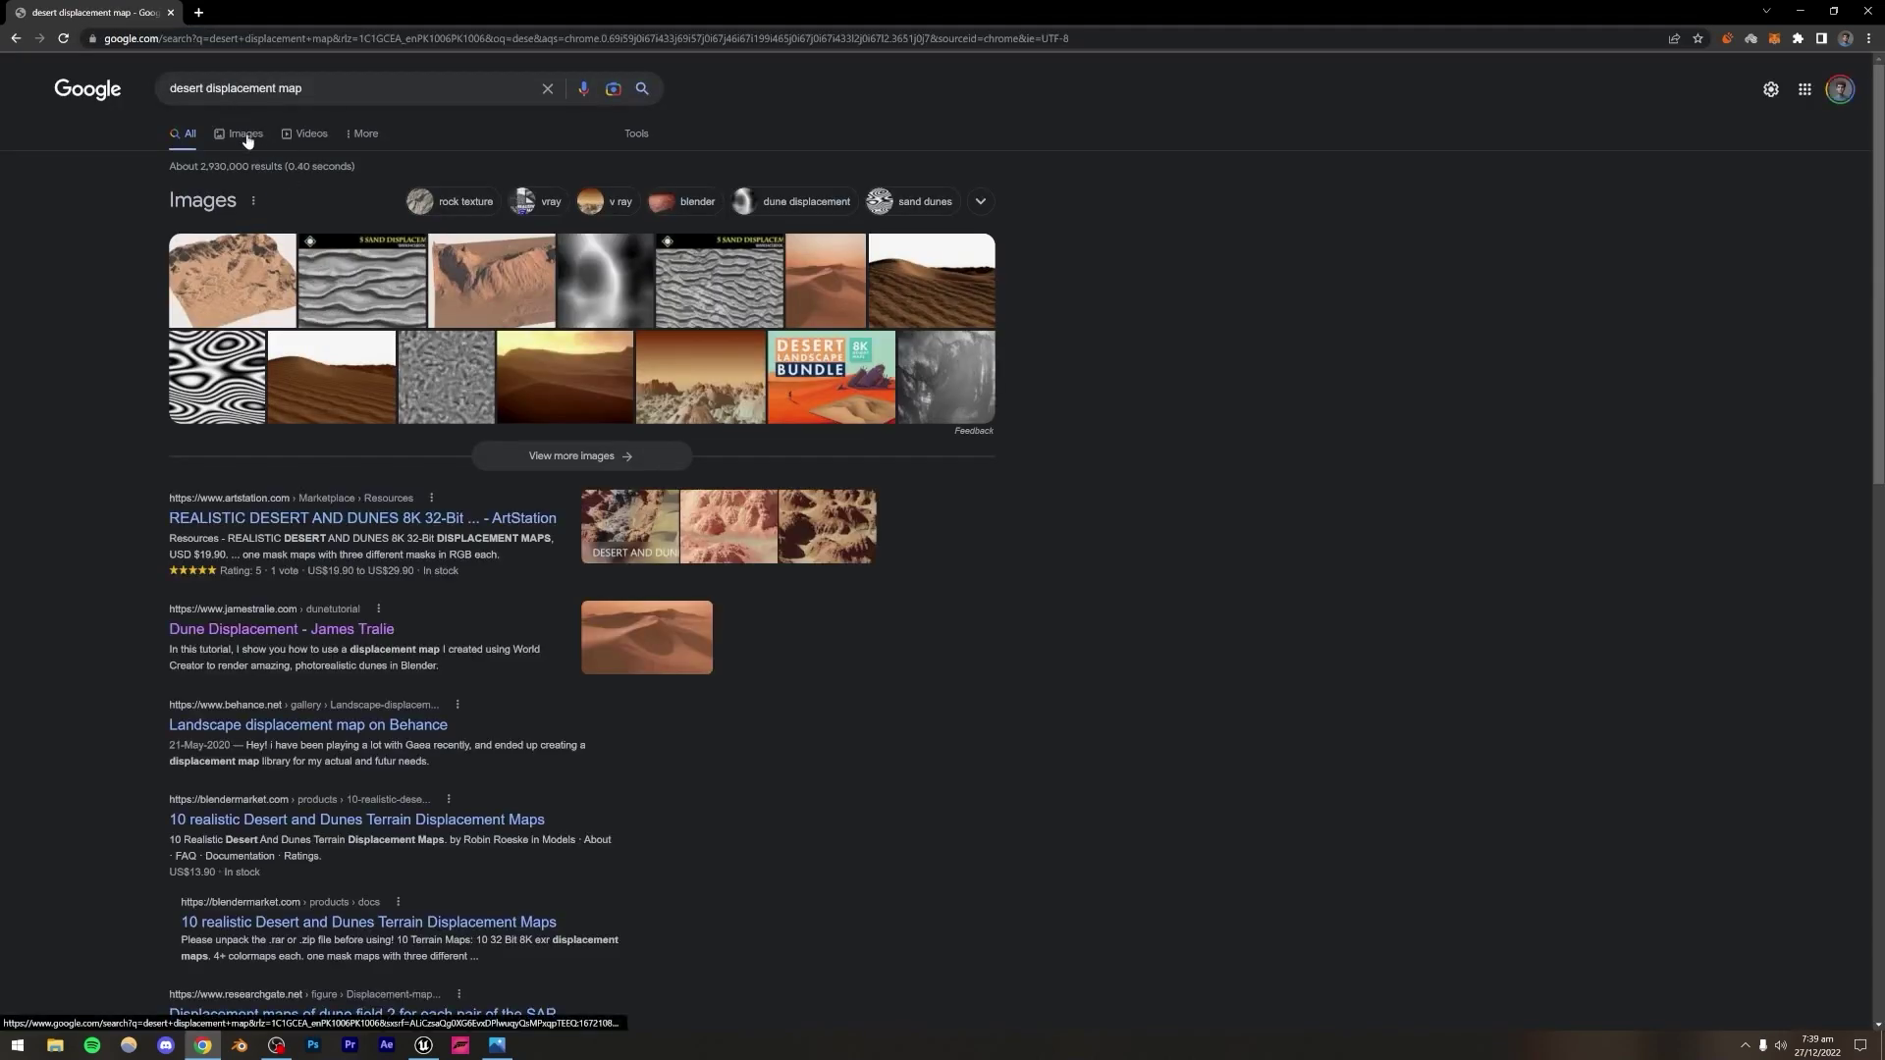
{"action": "left_click", "coordinate": [251, 135]}
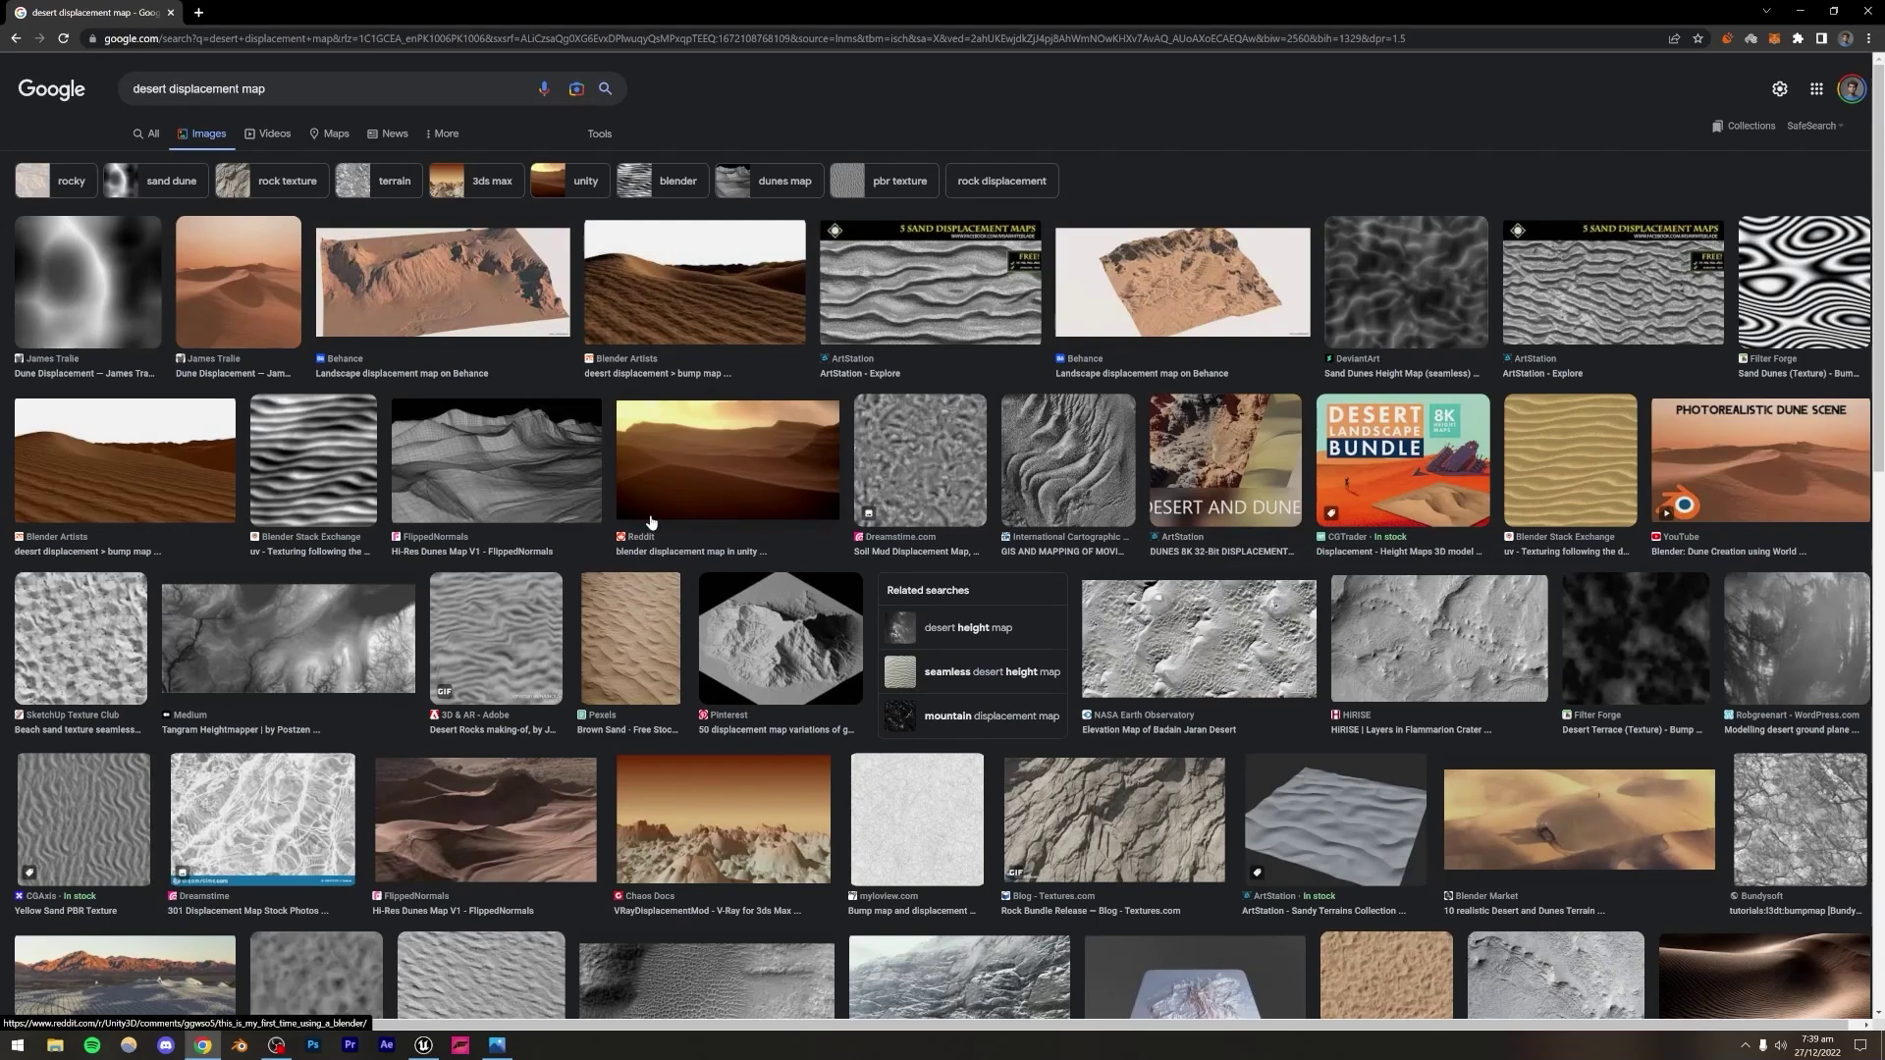
{"action": "left_click", "coordinate": [343, 476]}
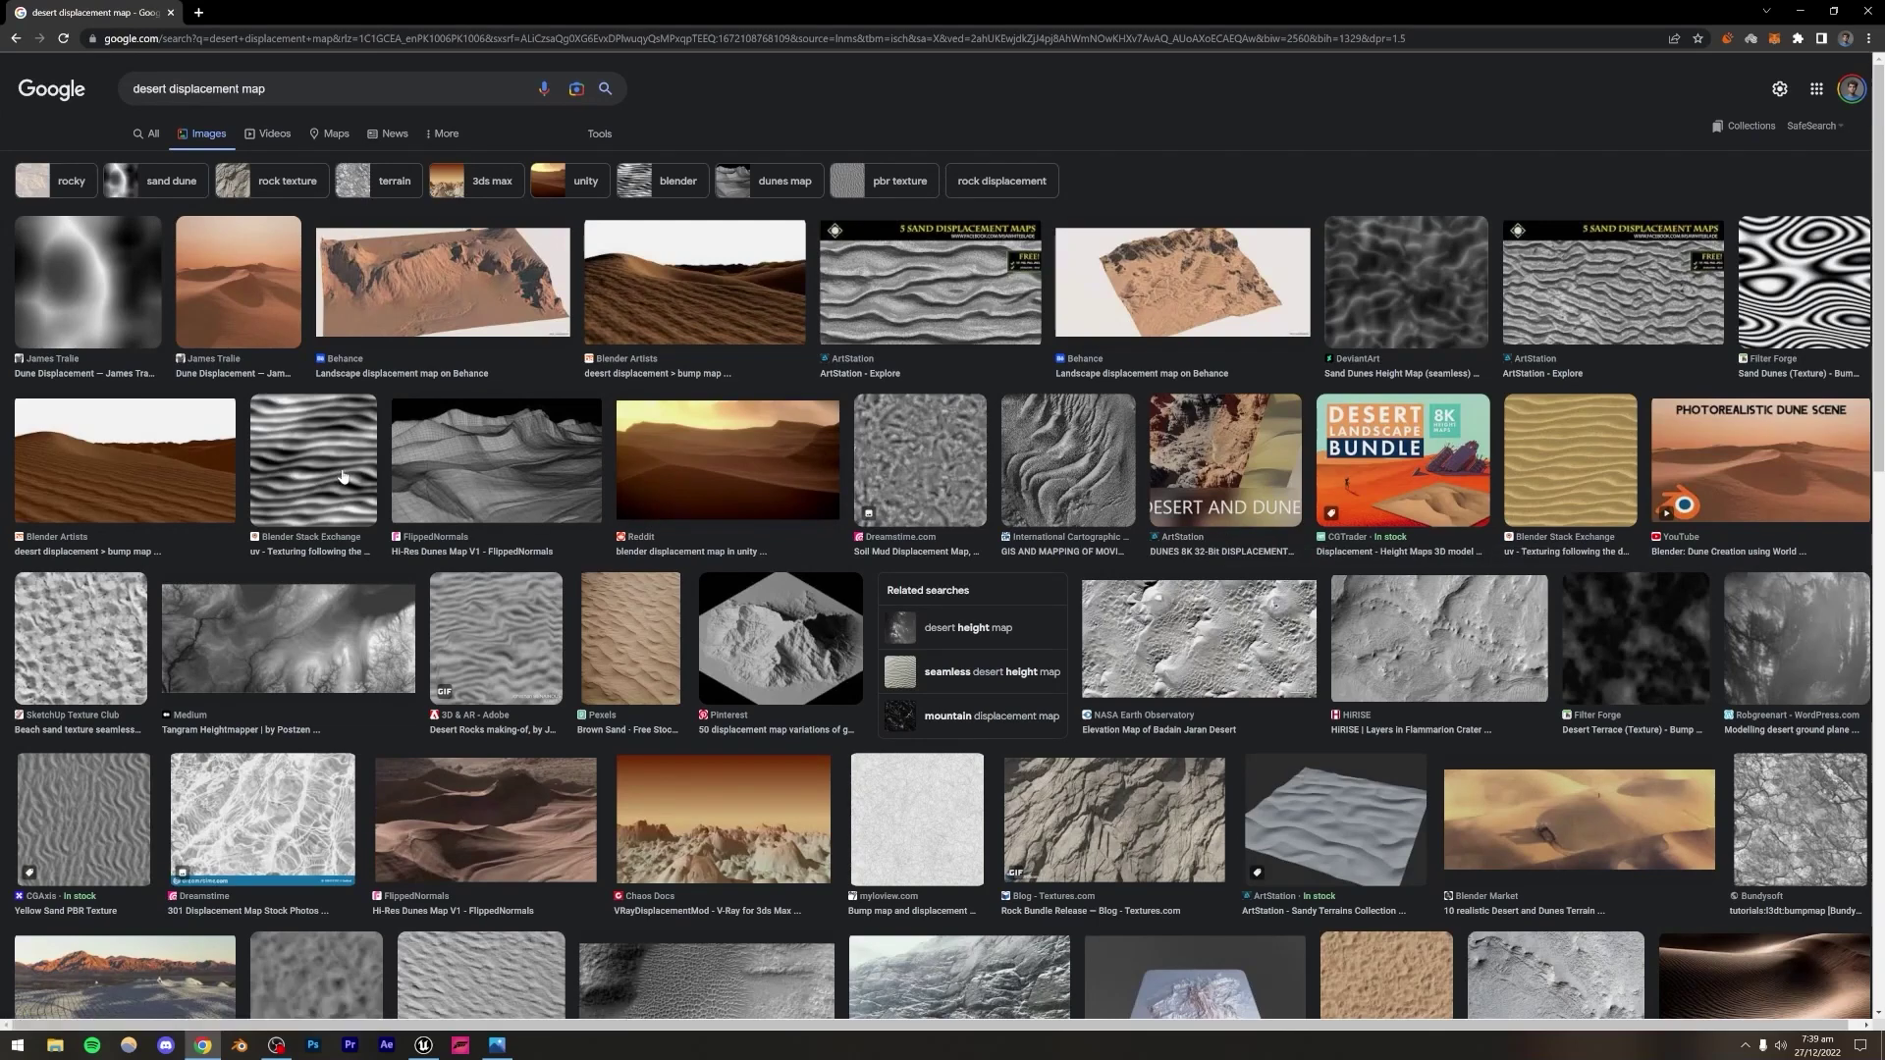
Step: Save the grayscale dune heightmap image as desert_height (2).png
{"action": "left_click", "coordinate": [1440, 296]}
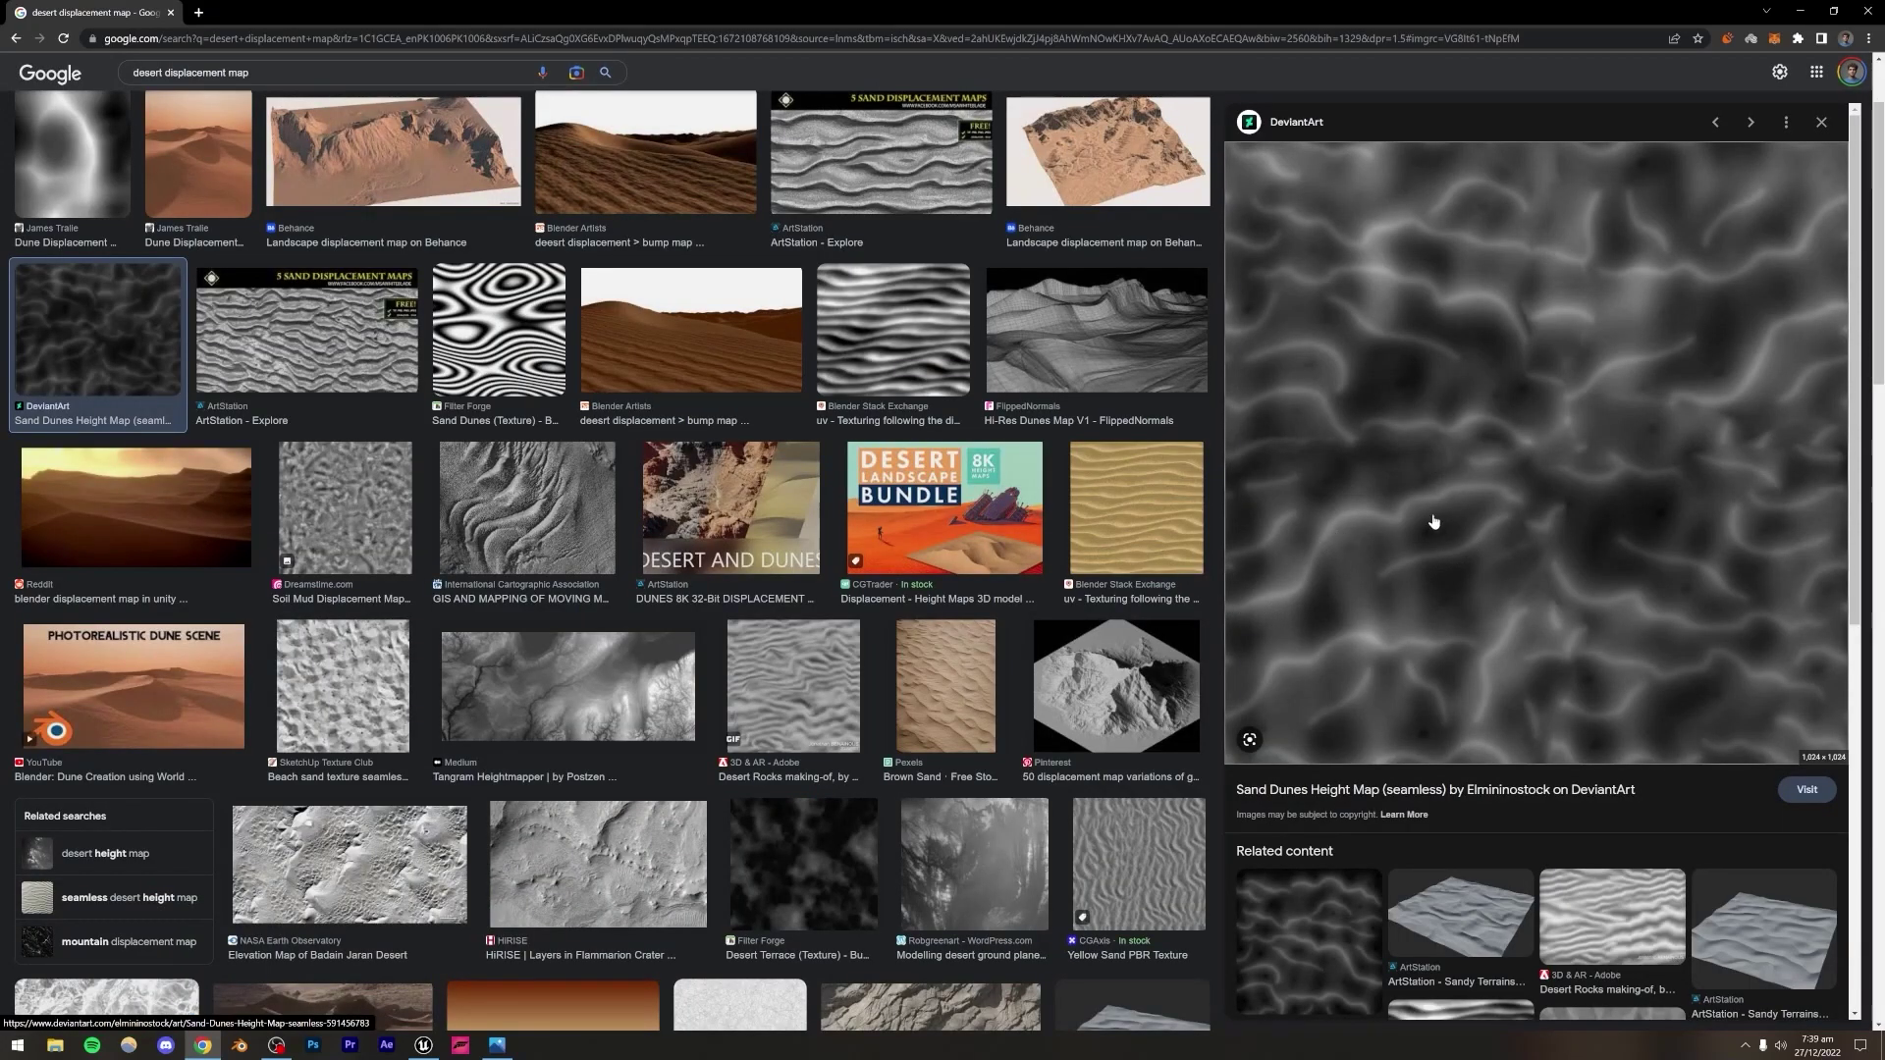
{"action": "scroll", "coordinate": [71, 263], "scroll_direction": "up", "scroll_amount": 1}
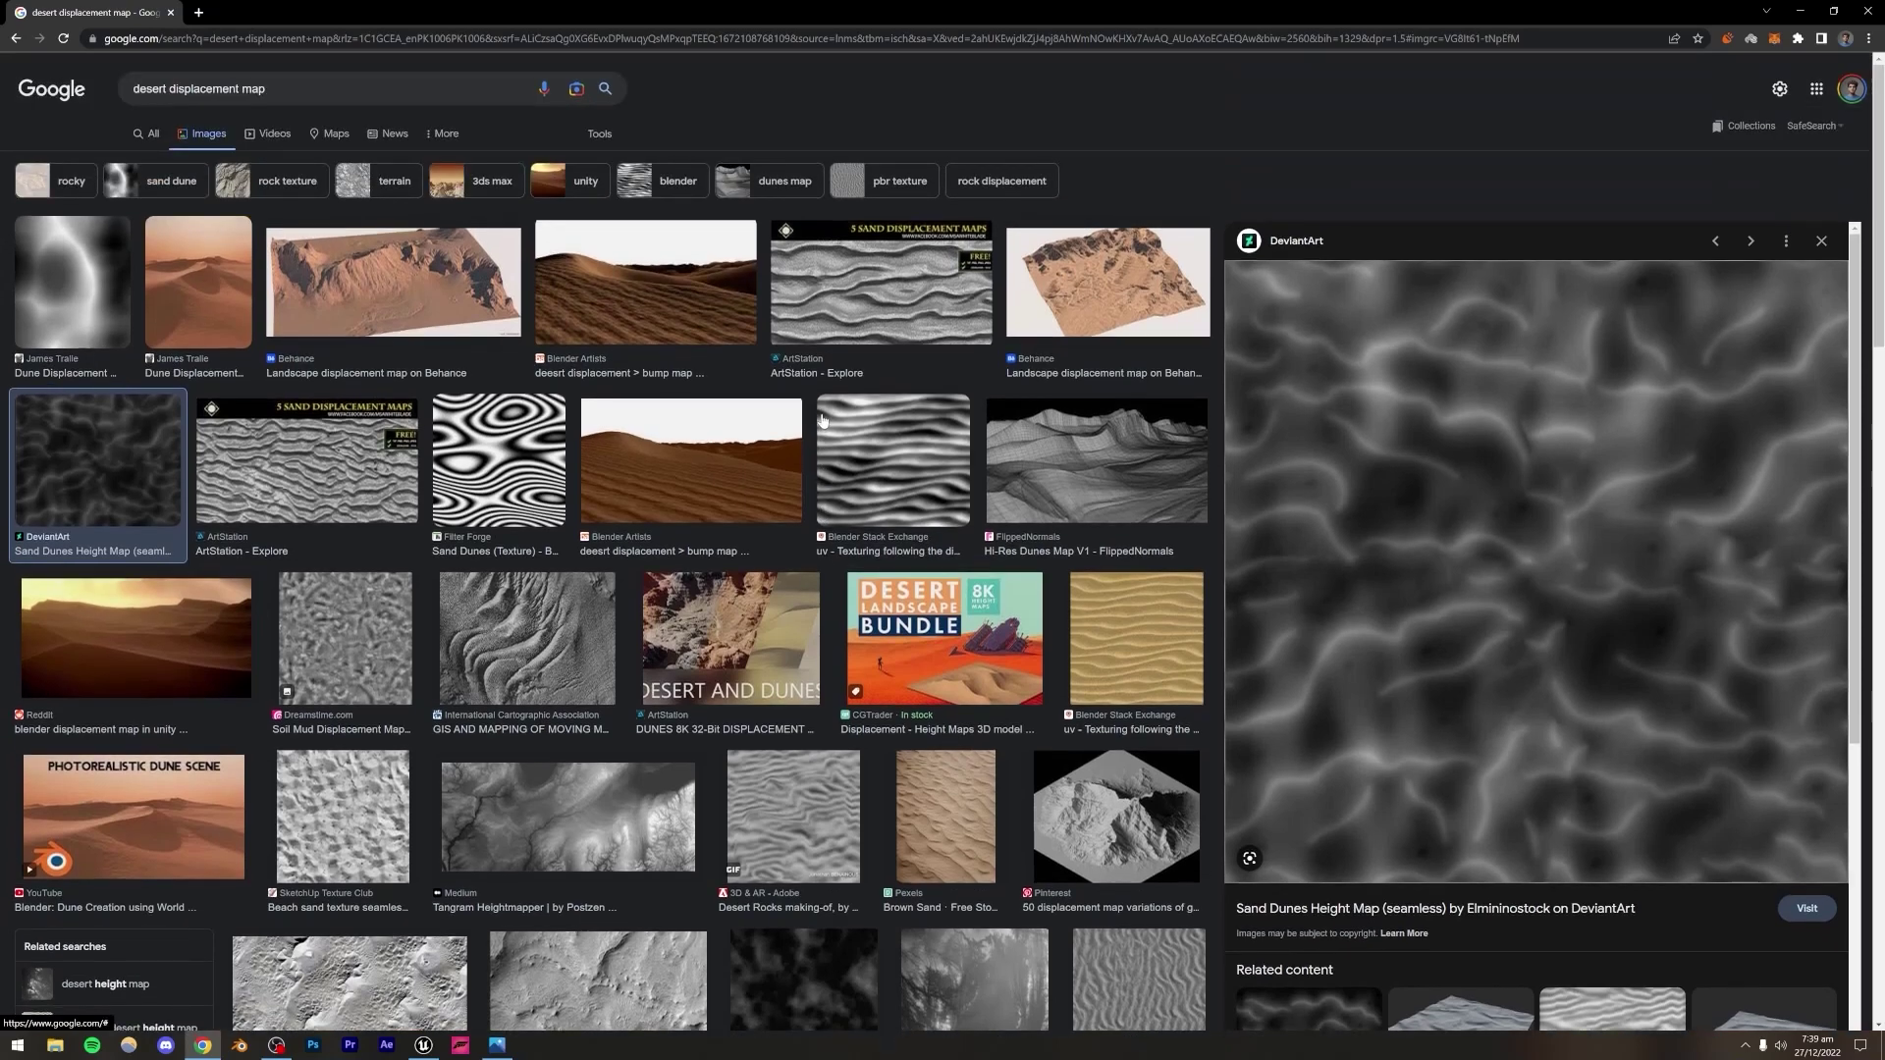
{"action": "left_click", "coordinate": [71, 263]}
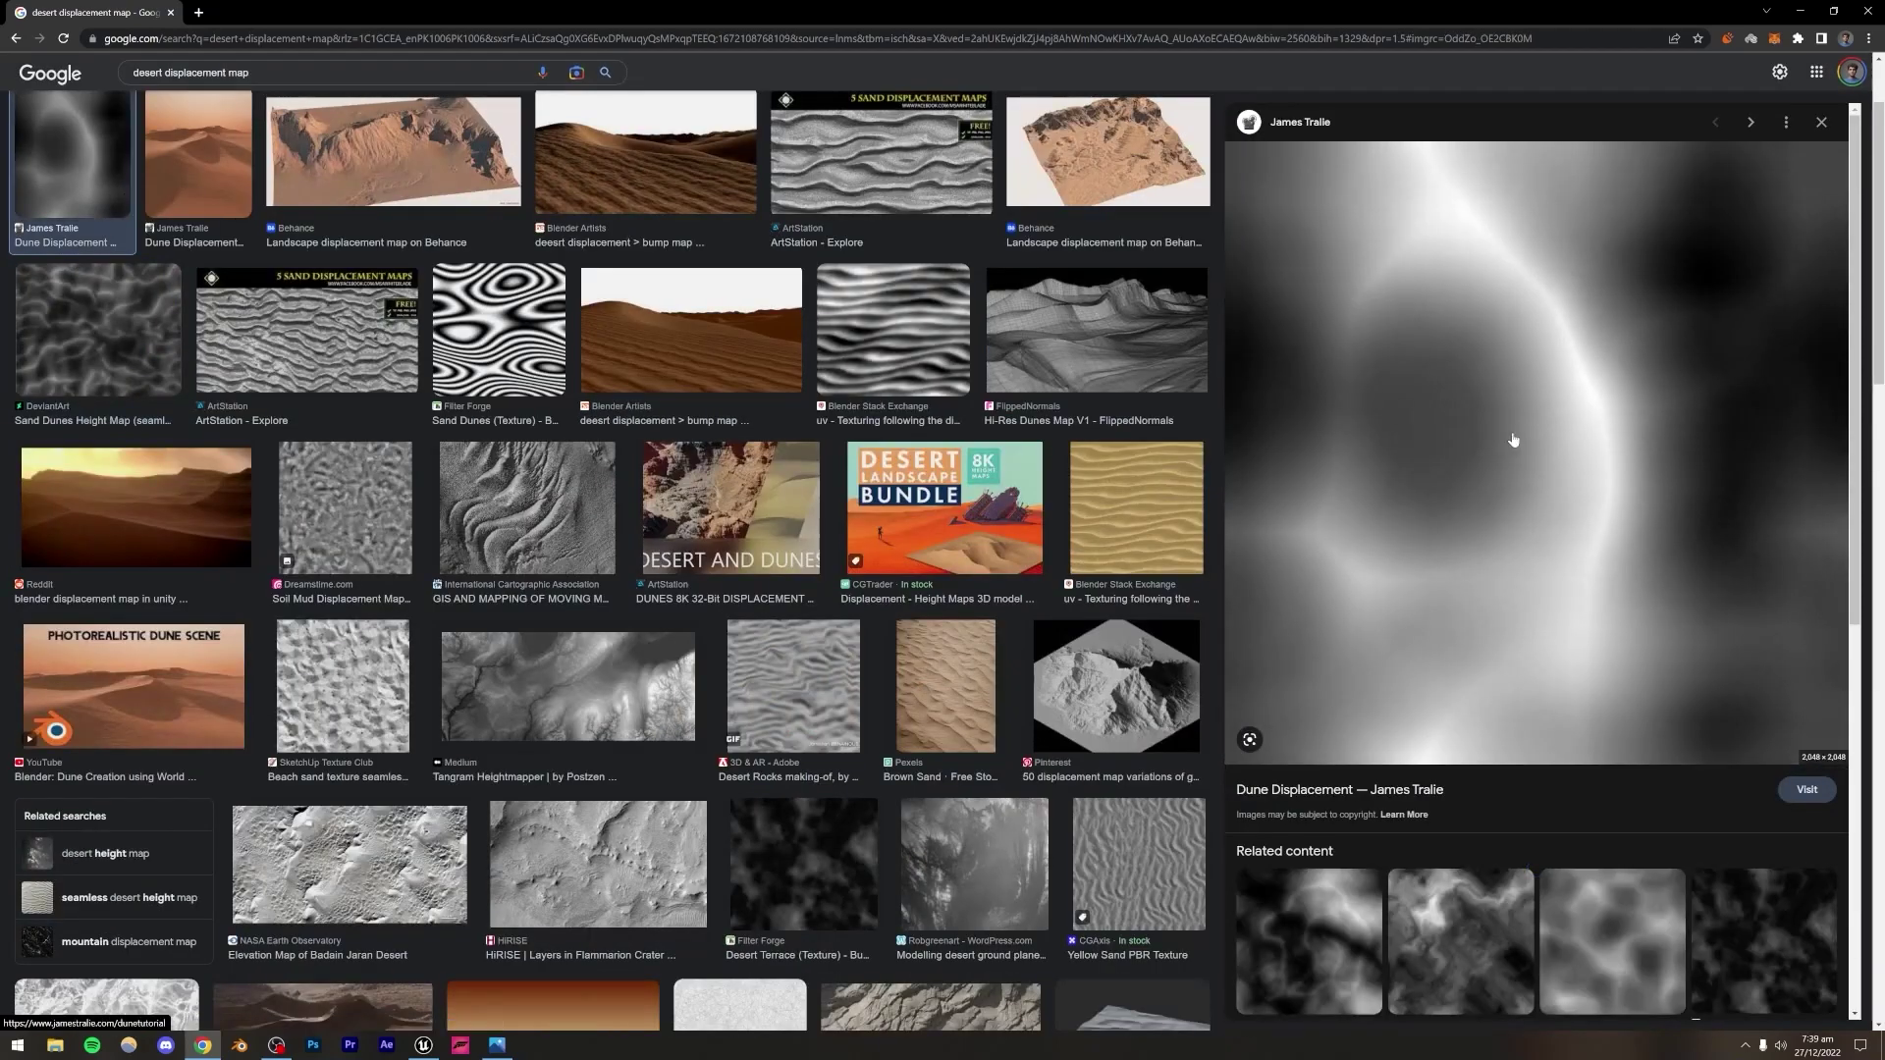
{"action": "right_click", "coordinate": [1478, 461]}
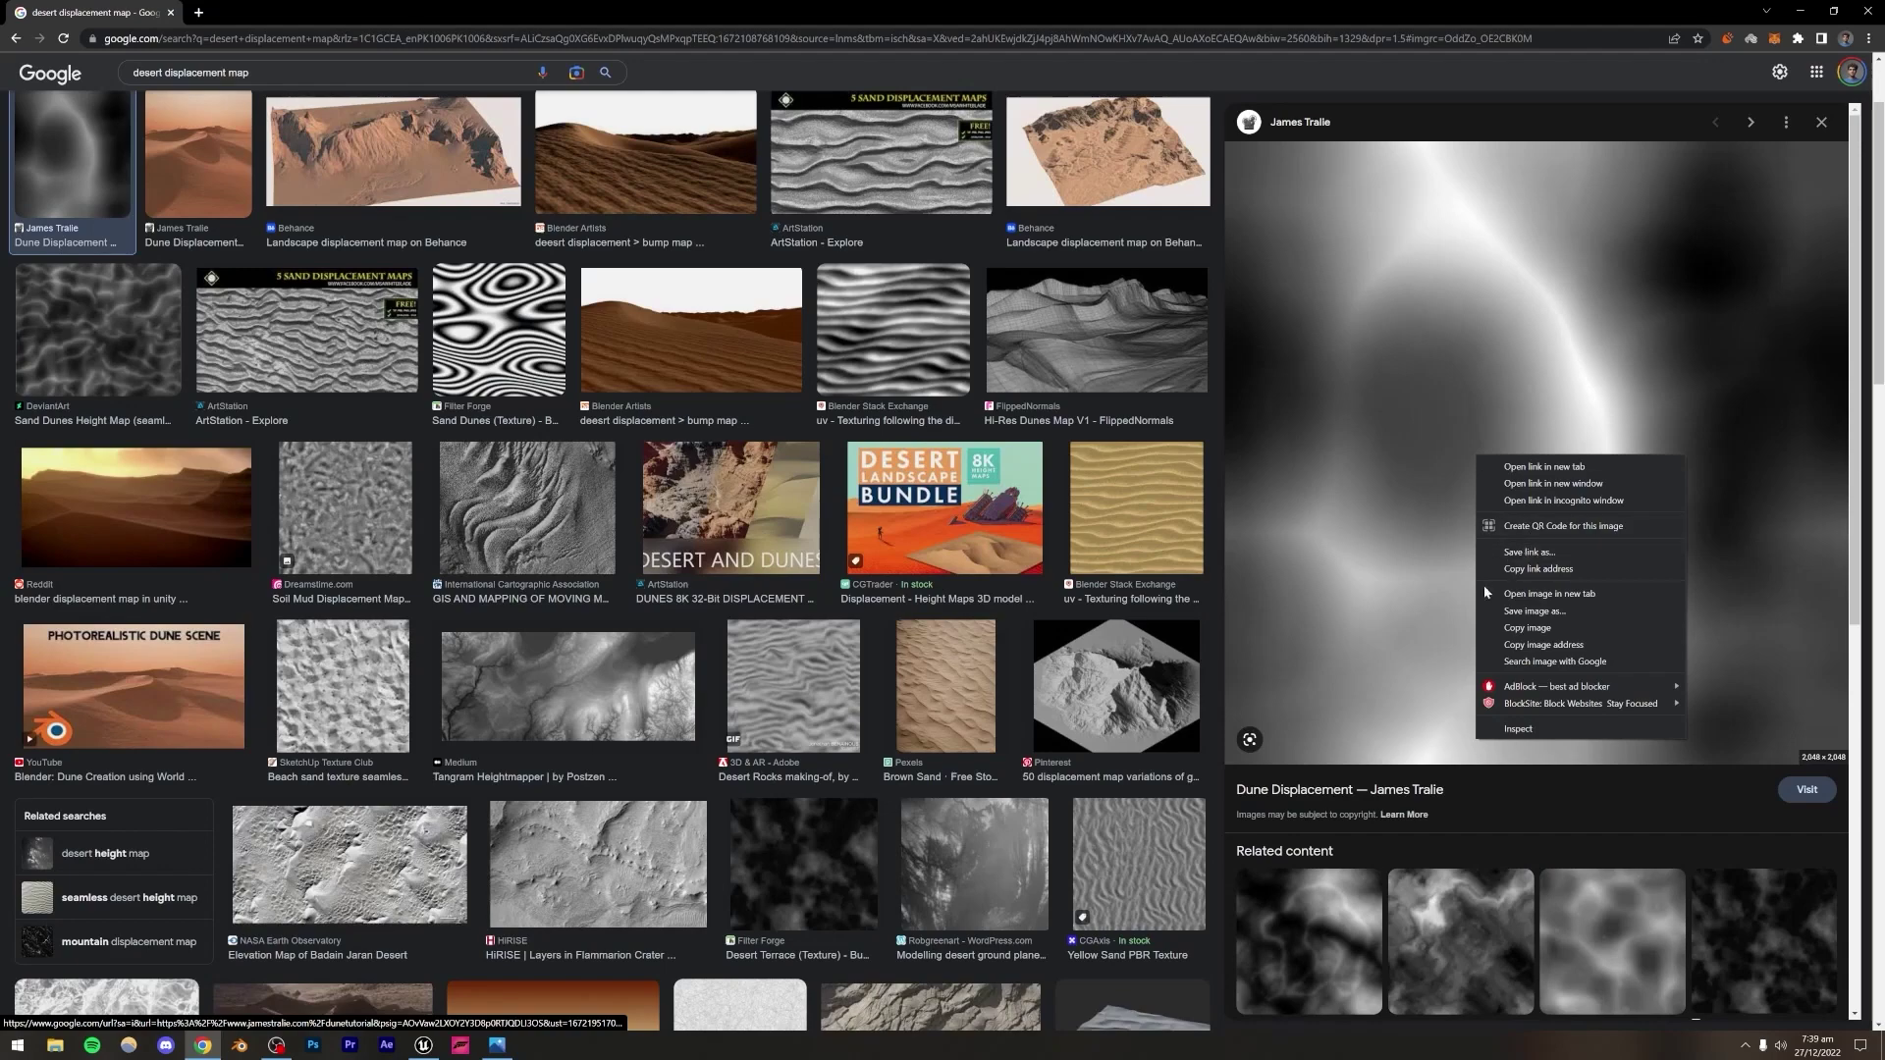
{"action": "left_click", "coordinate": [1507, 614]}
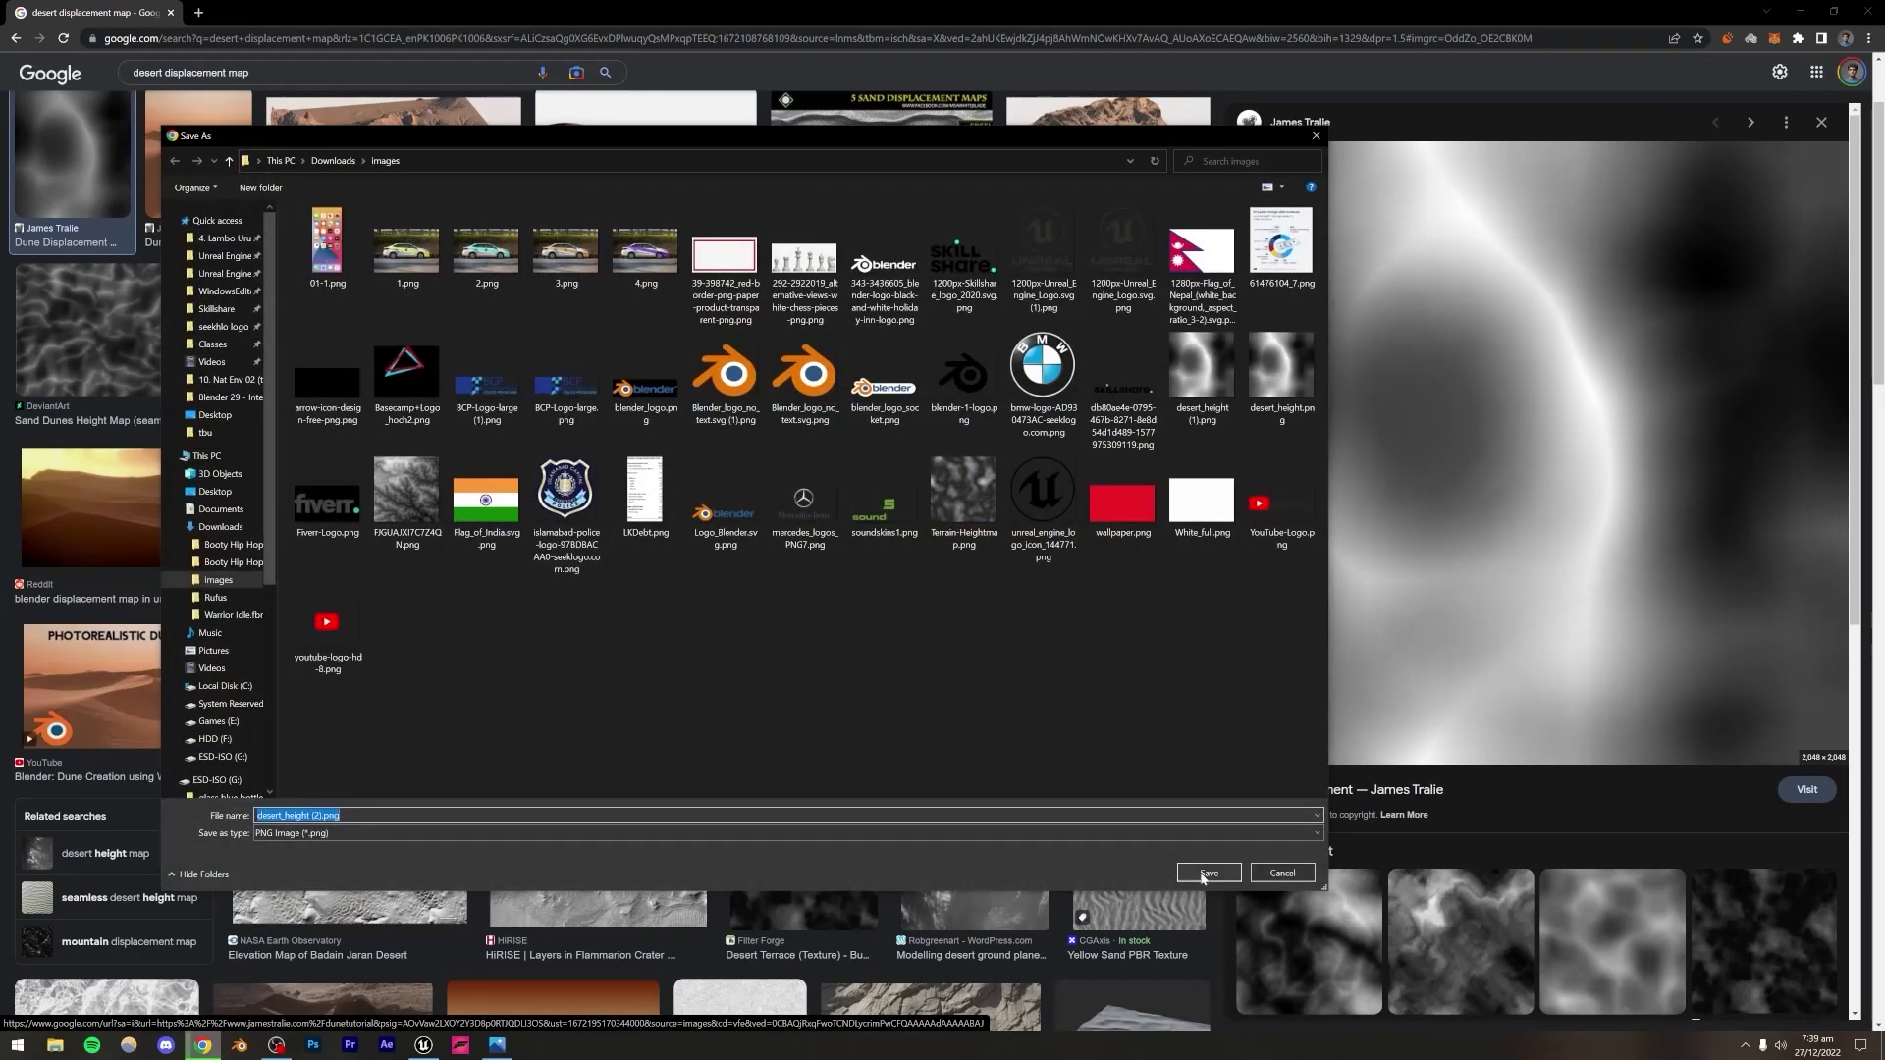
{"action": "left_click", "coordinate": [1208, 873]}
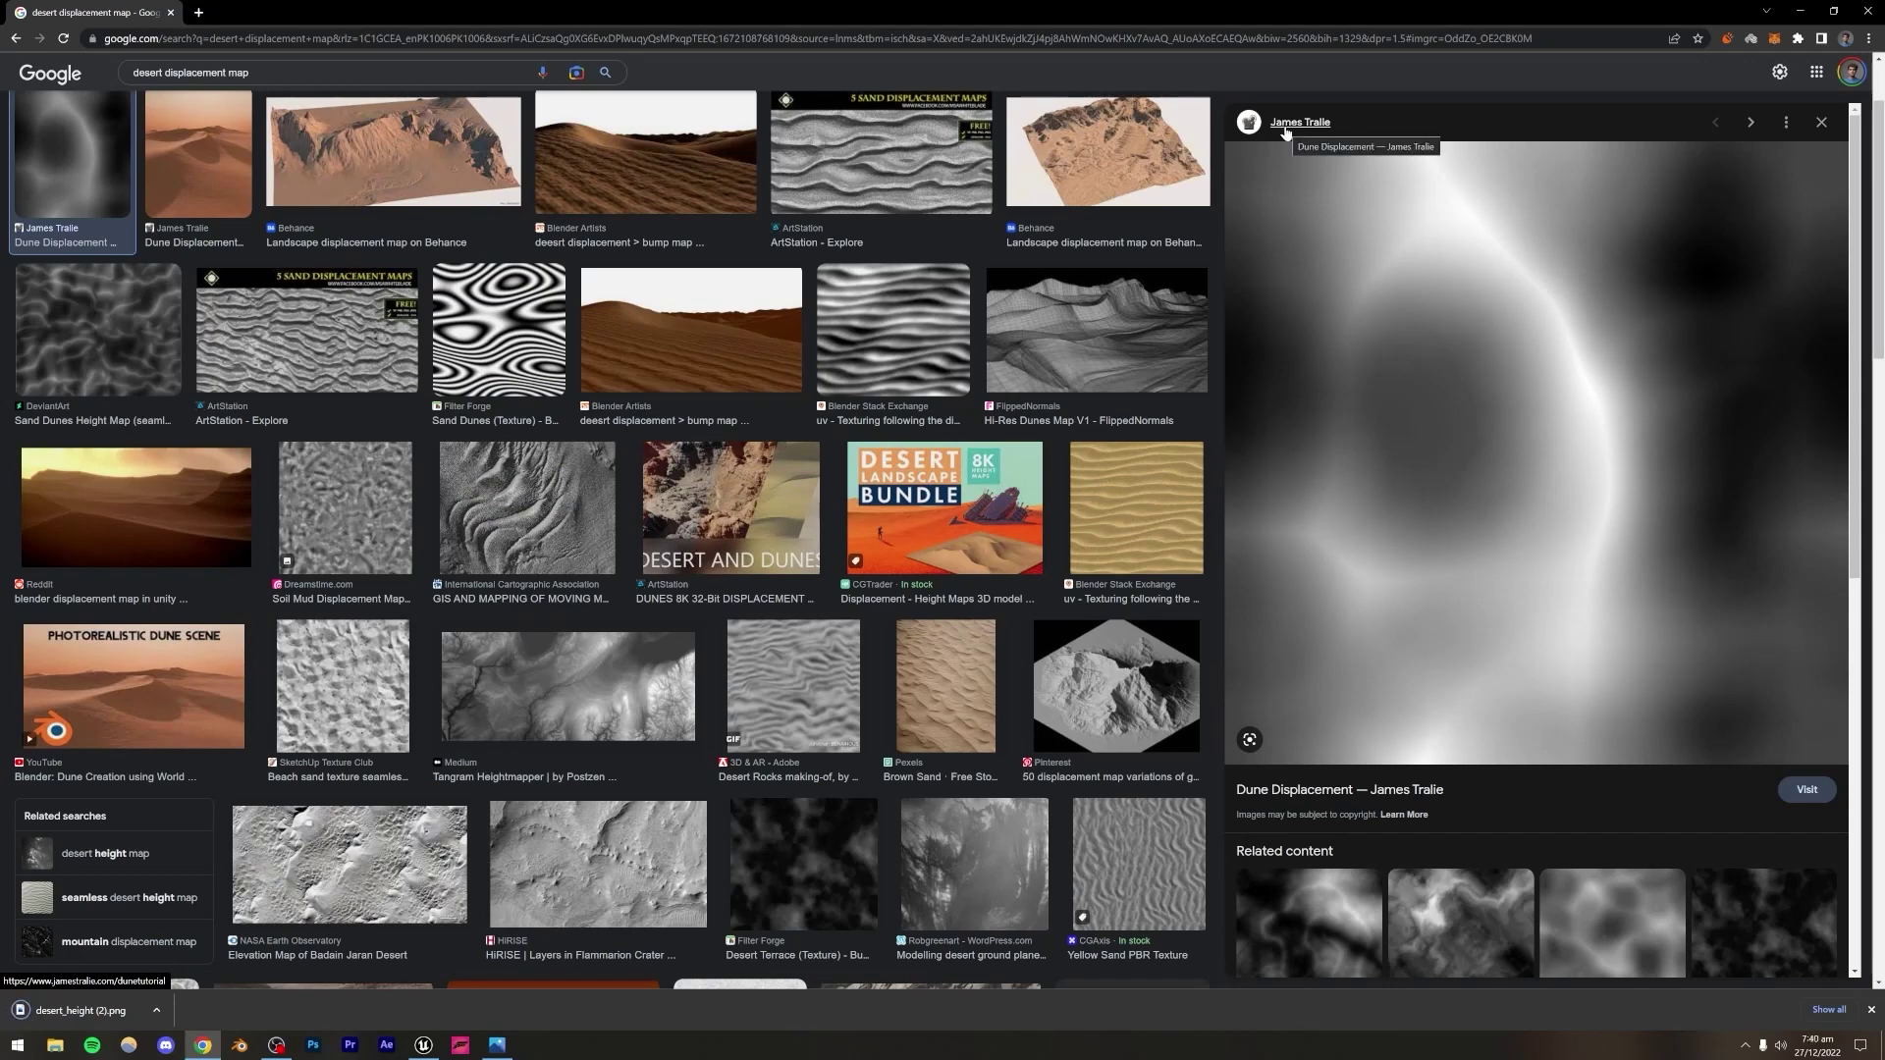
Step: Move the downloaded desert_height (2).png onto the desktop and return to Unreal
{"action": "scroll", "coordinate": [1464, 586], "scroll_direction": "down", "scroll_amount": 3}
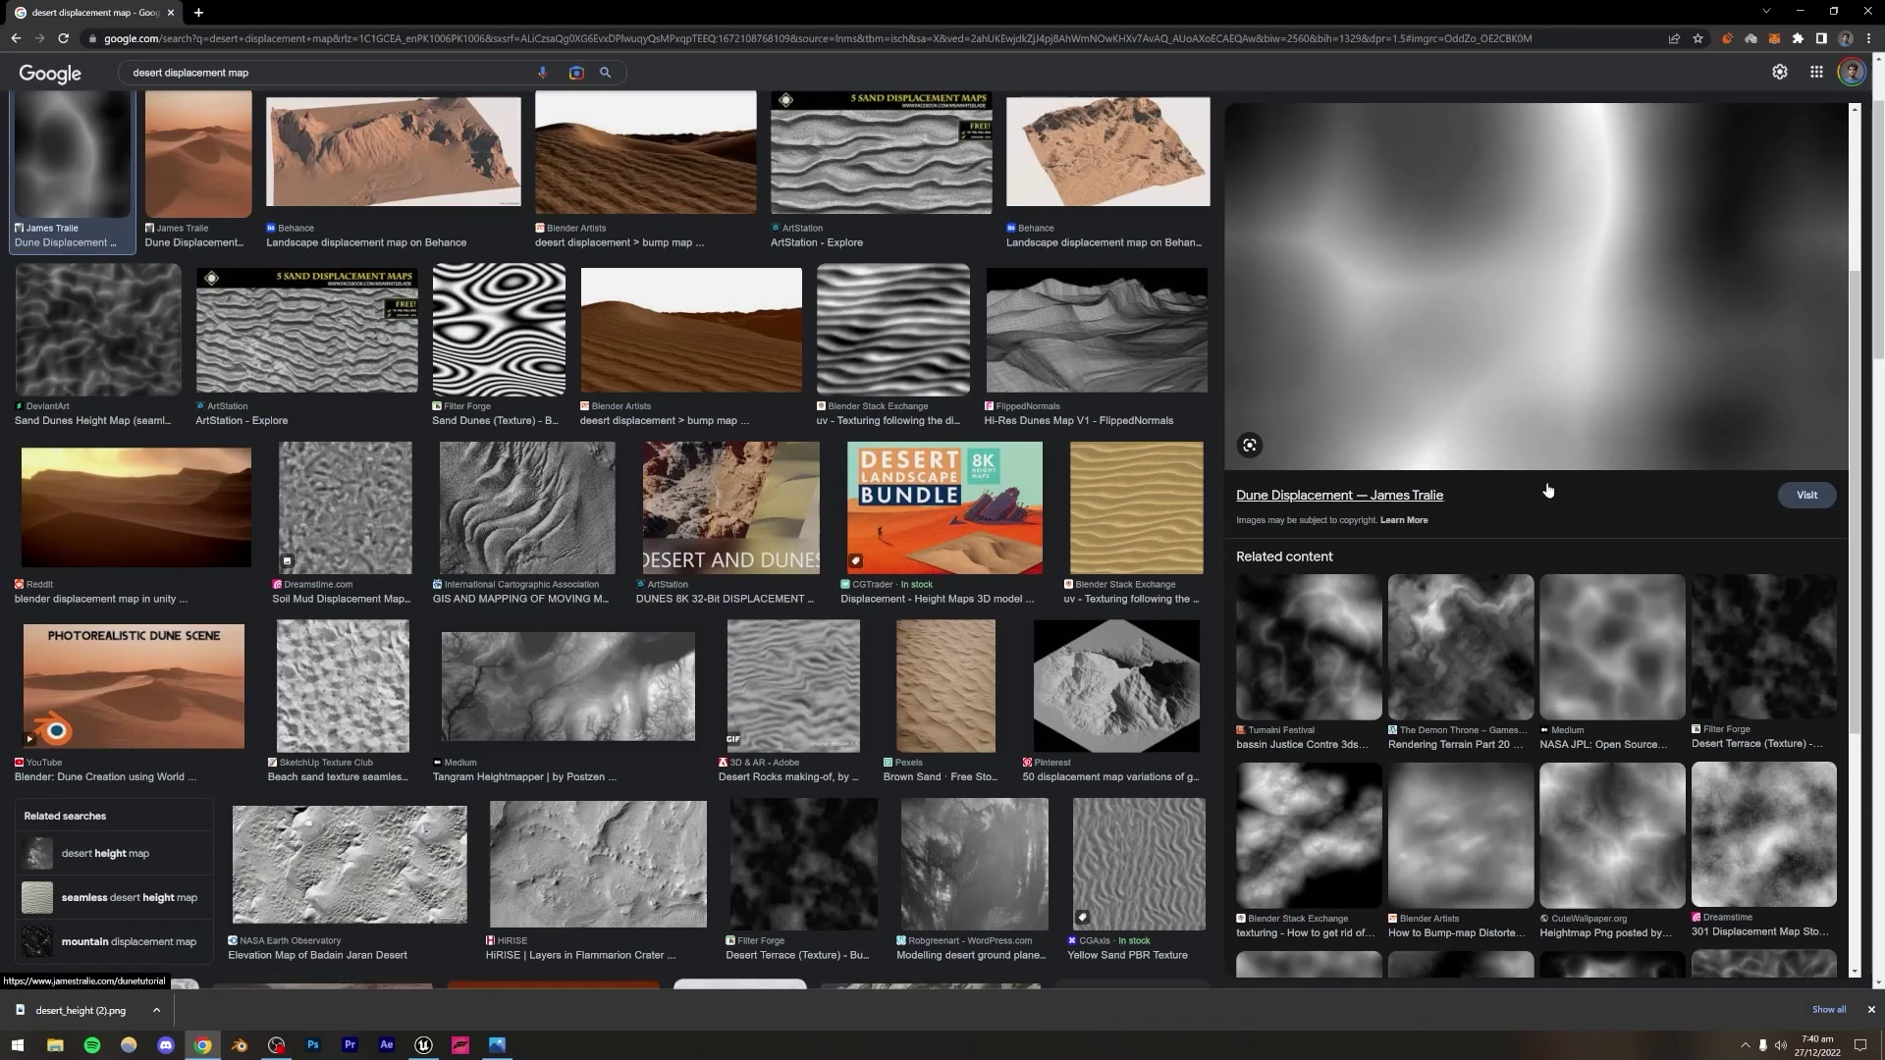
{"action": "scroll", "coordinate": [1561, 491], "scroll_direction": "down", "scroll_amount": 3}
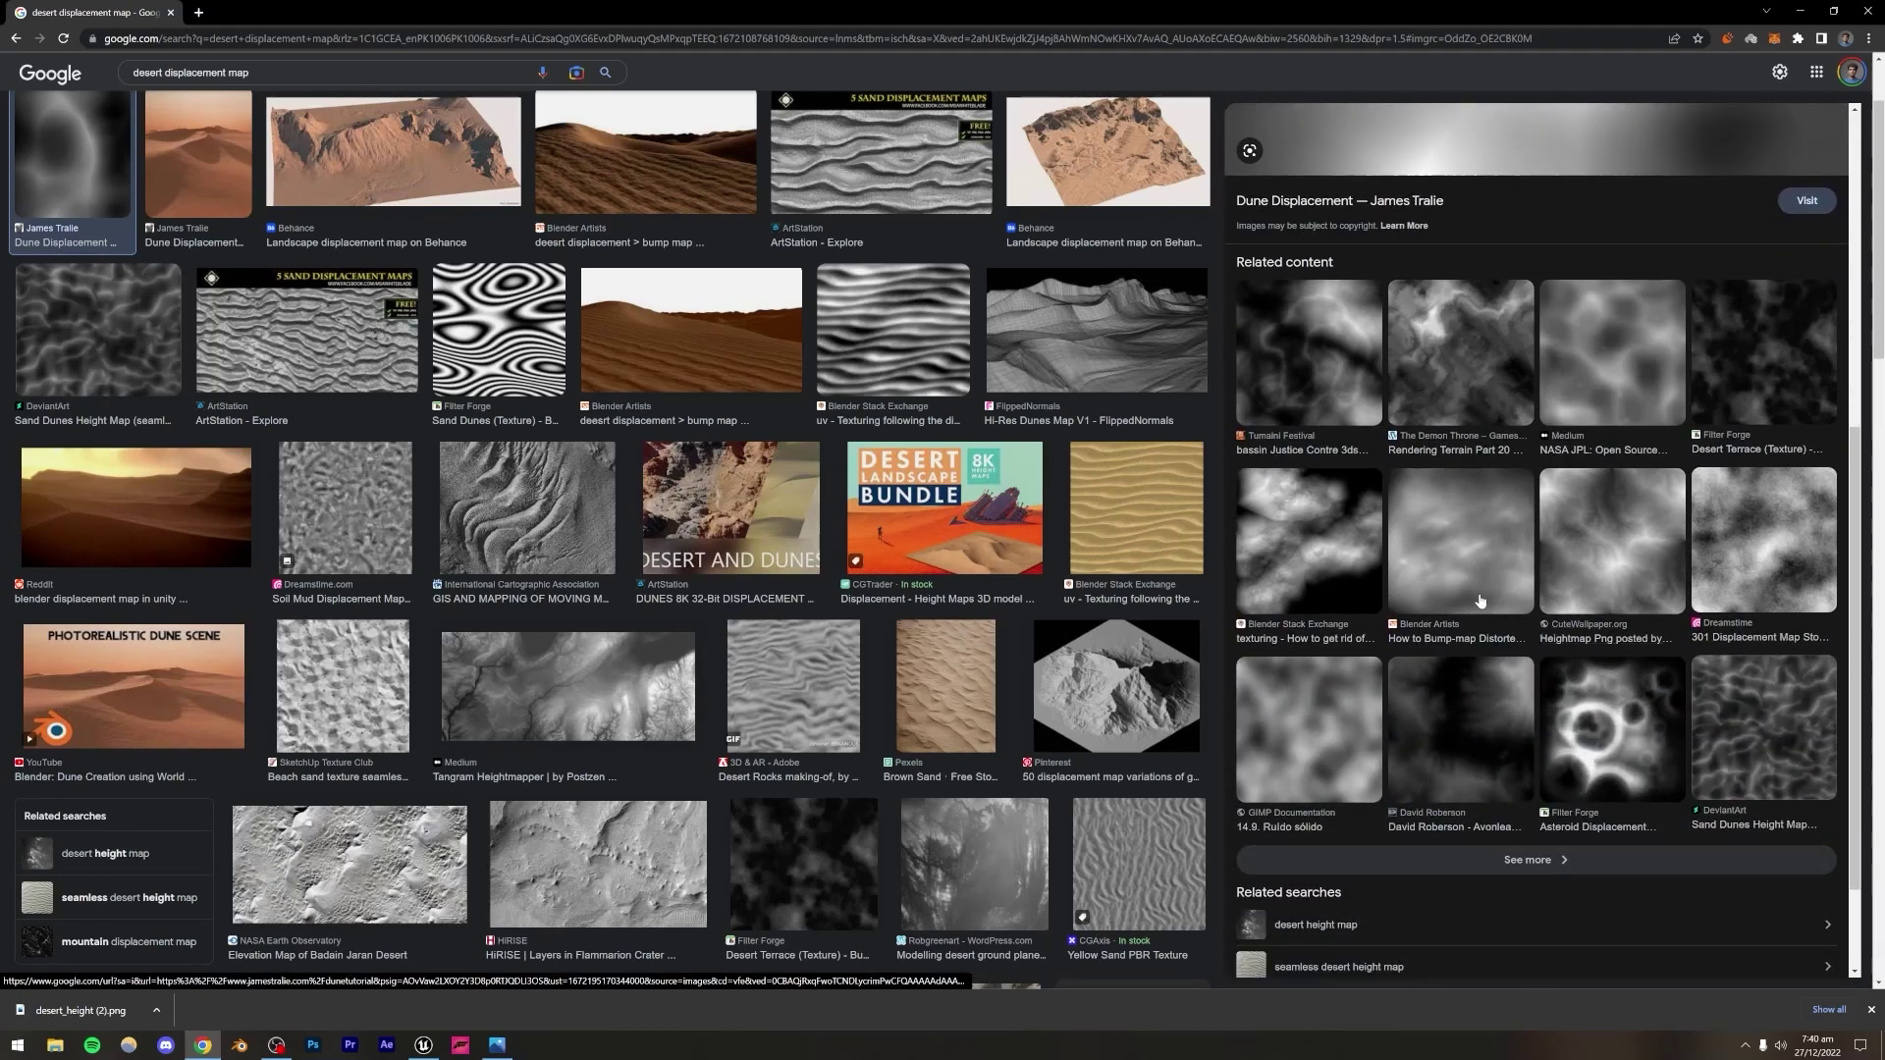
{"action": "left_click", "coordinate": [1600, 732]}
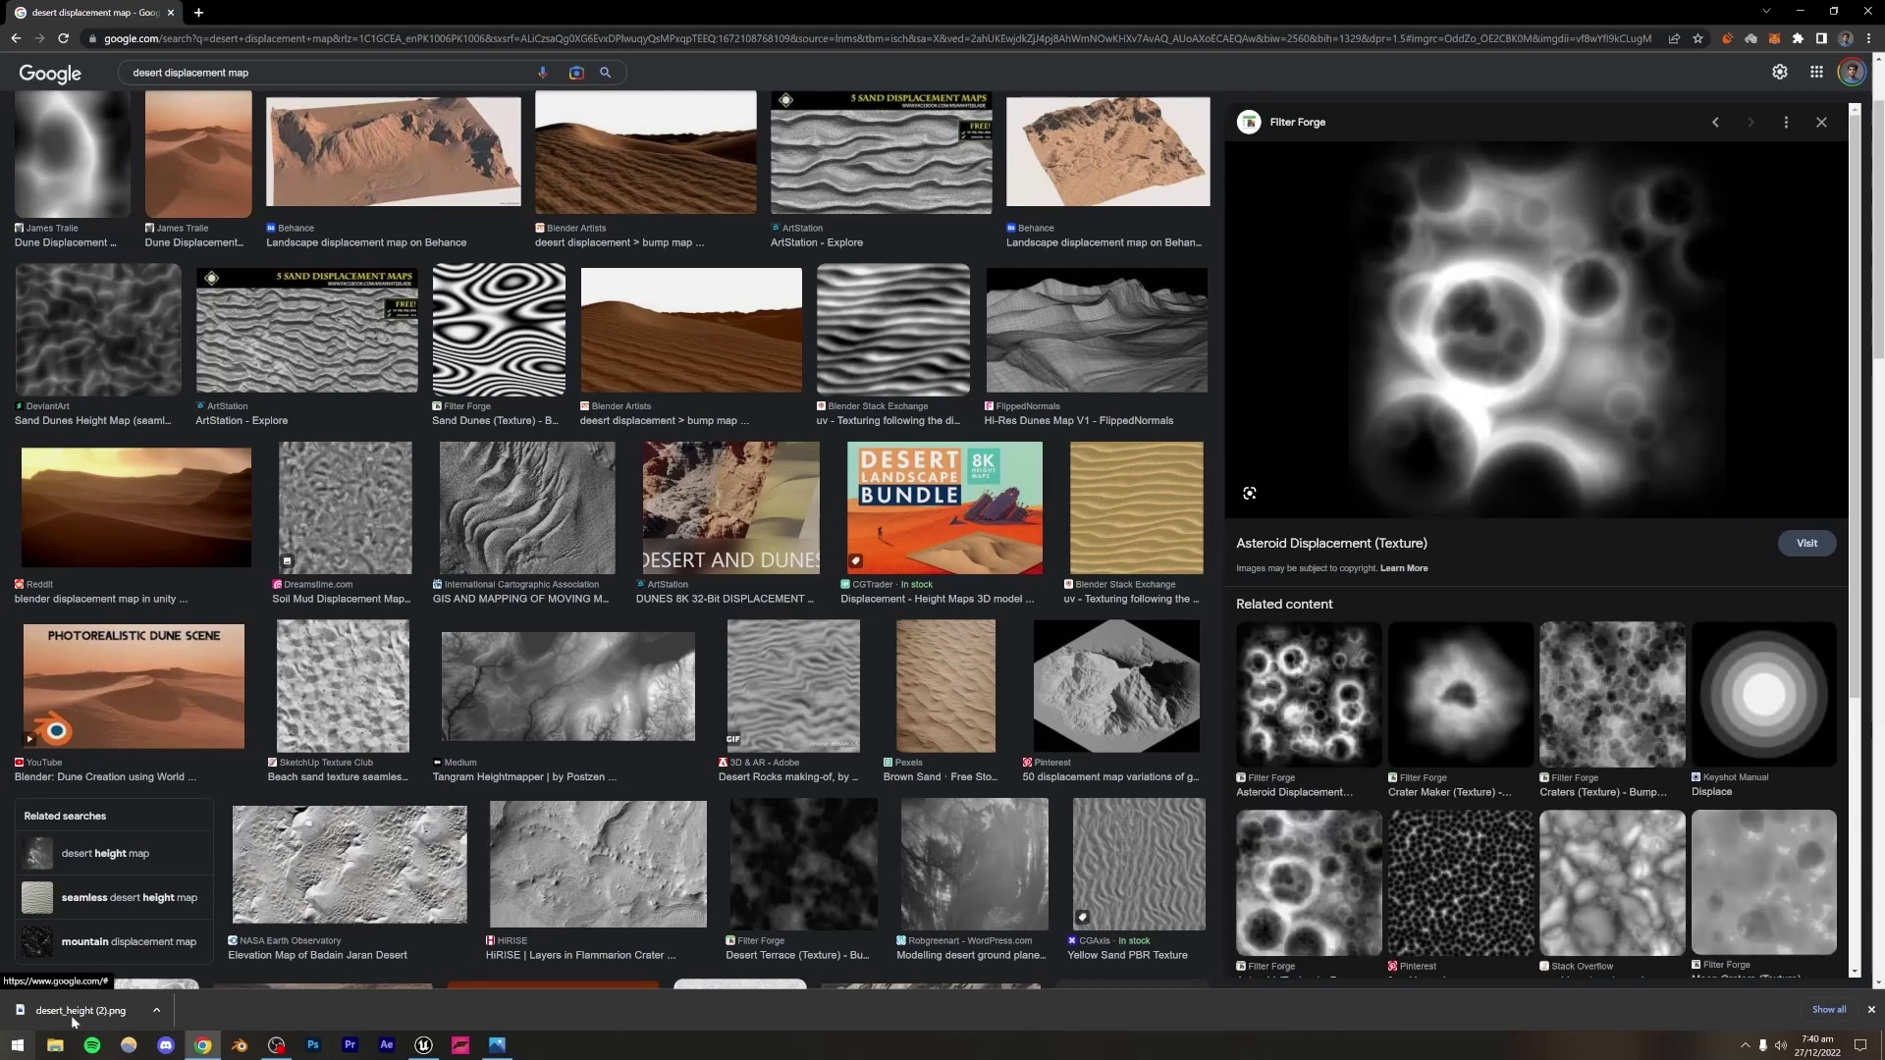
{"action": "left_click_drag", "start_coordinate": [109, 1010], "coordinate": [650, 693]}
{"action": "key", "text": "alt+Tab"}
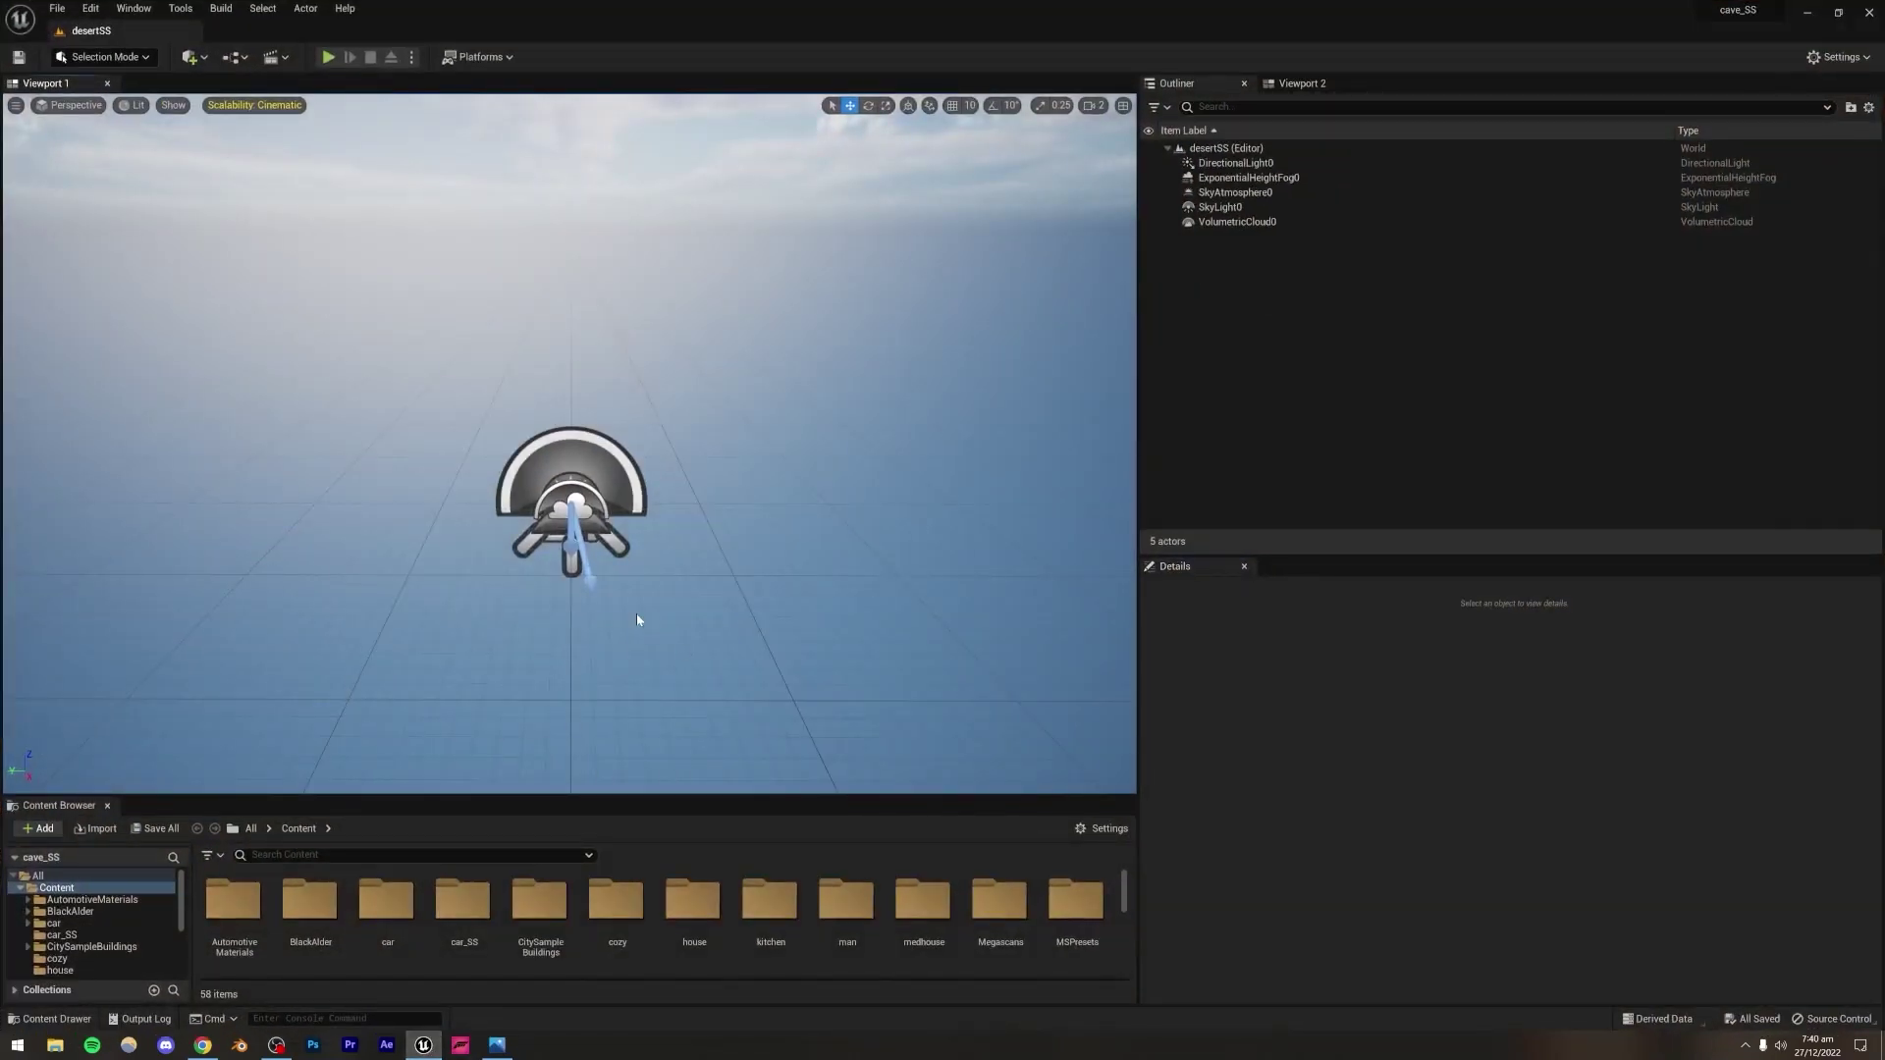
Step: Switch the Unreal editor from Selection mode into Landscape mode
{"action": "left_click", "coordinate": [125, 12]}
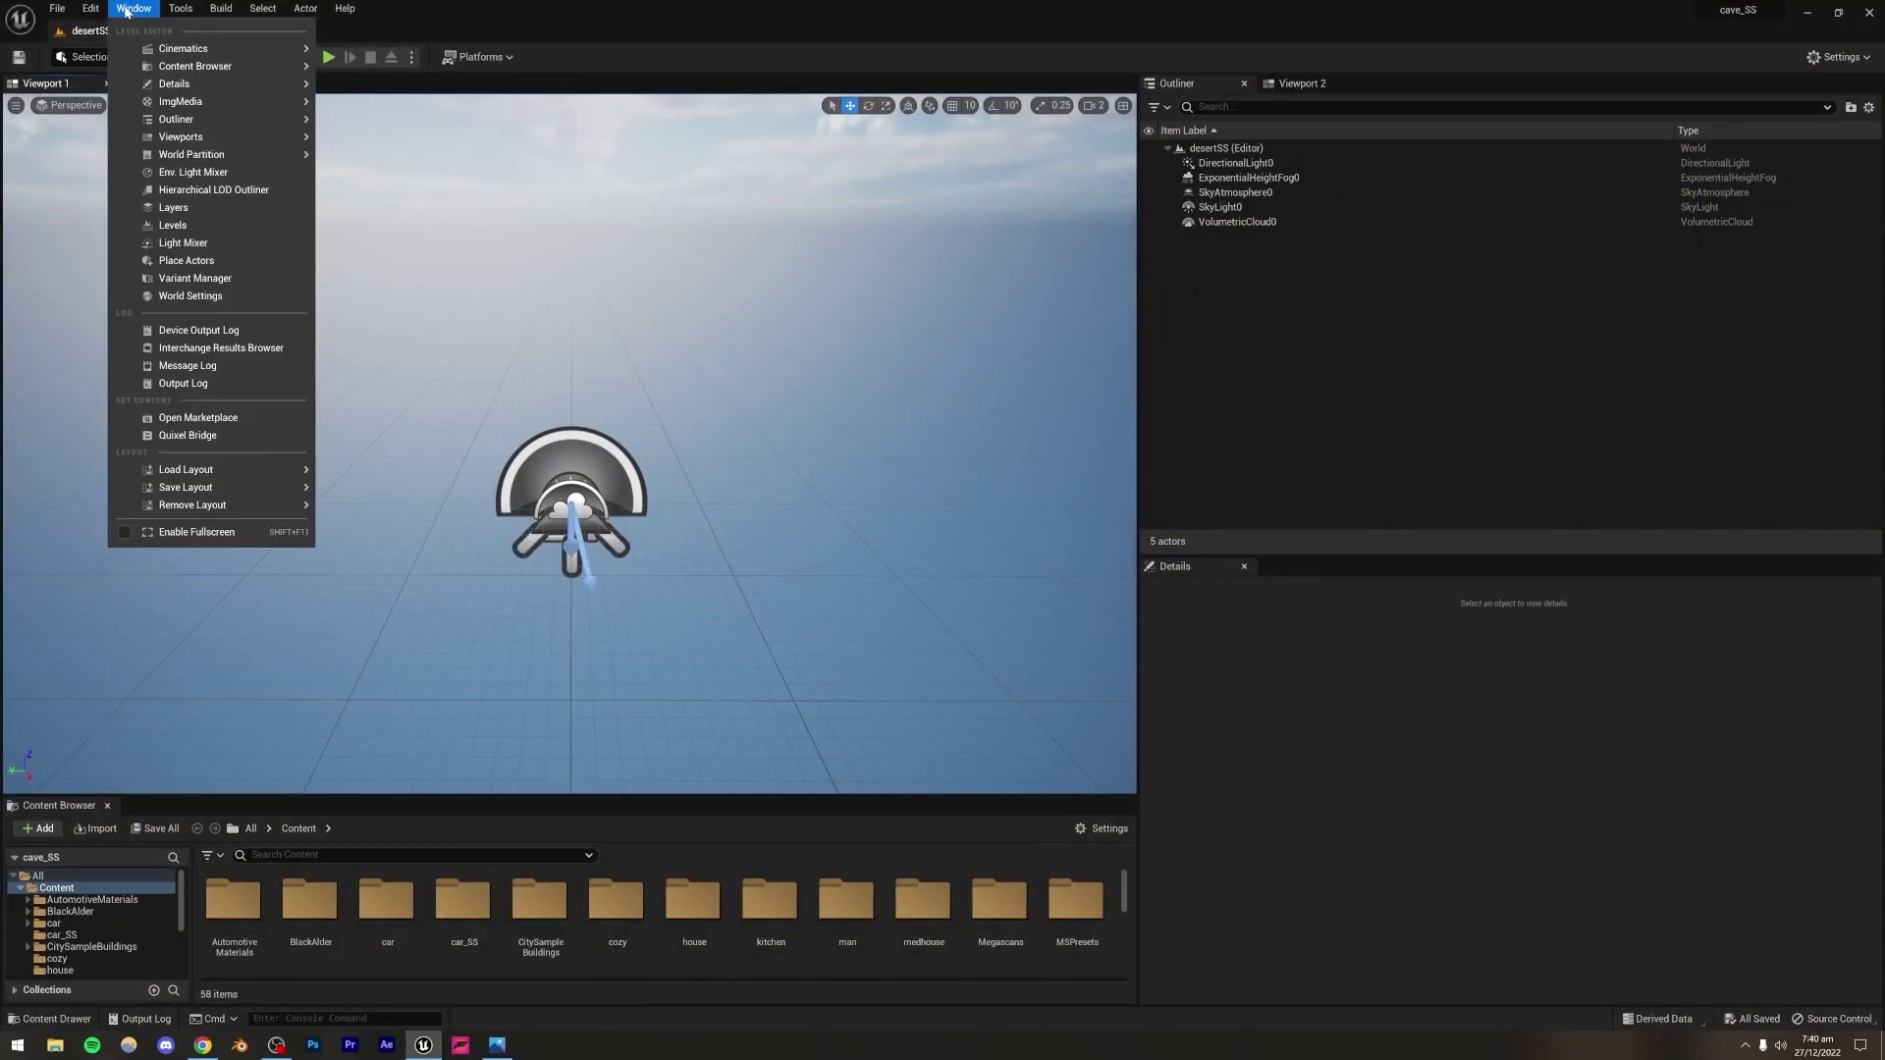
{"action": "left_click", "coordinate": [134, 9]}
{"action": "left_click", "coordinate": [140, 59]}
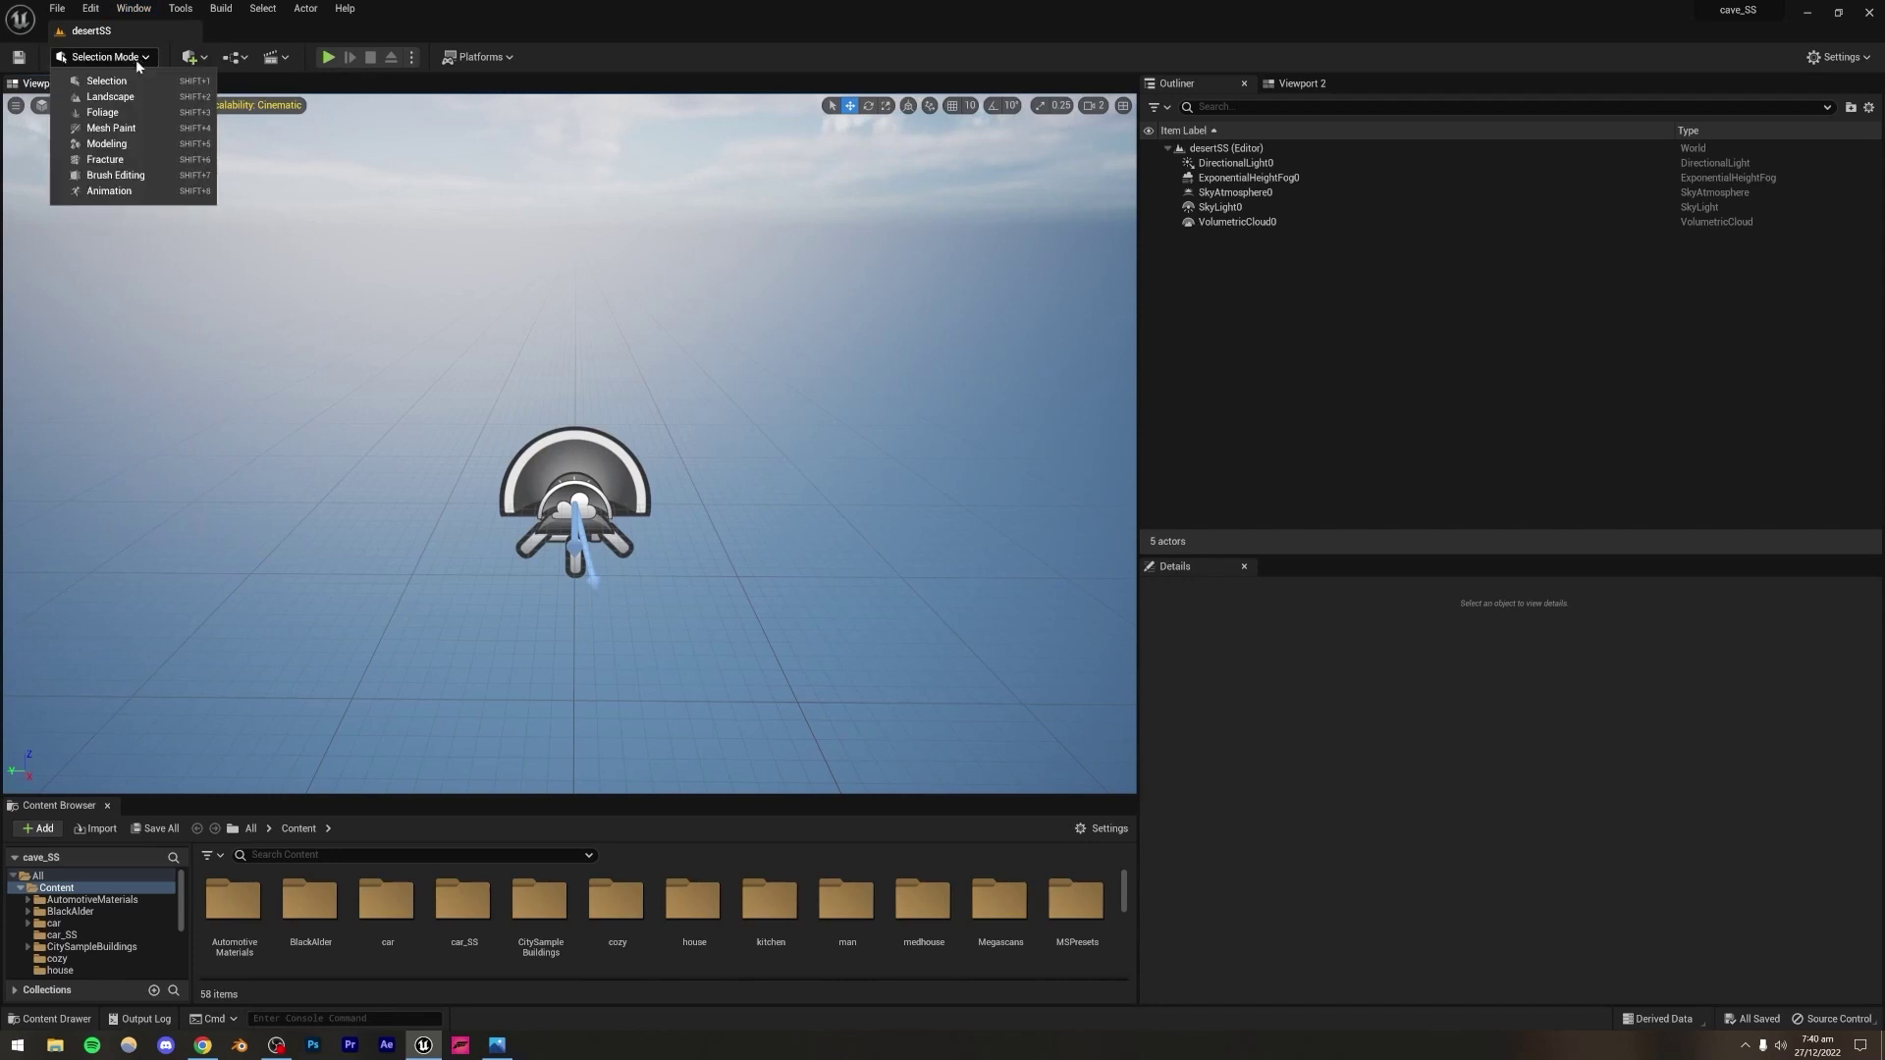
{"action": "left_click", "coordinate": [114, 104]}
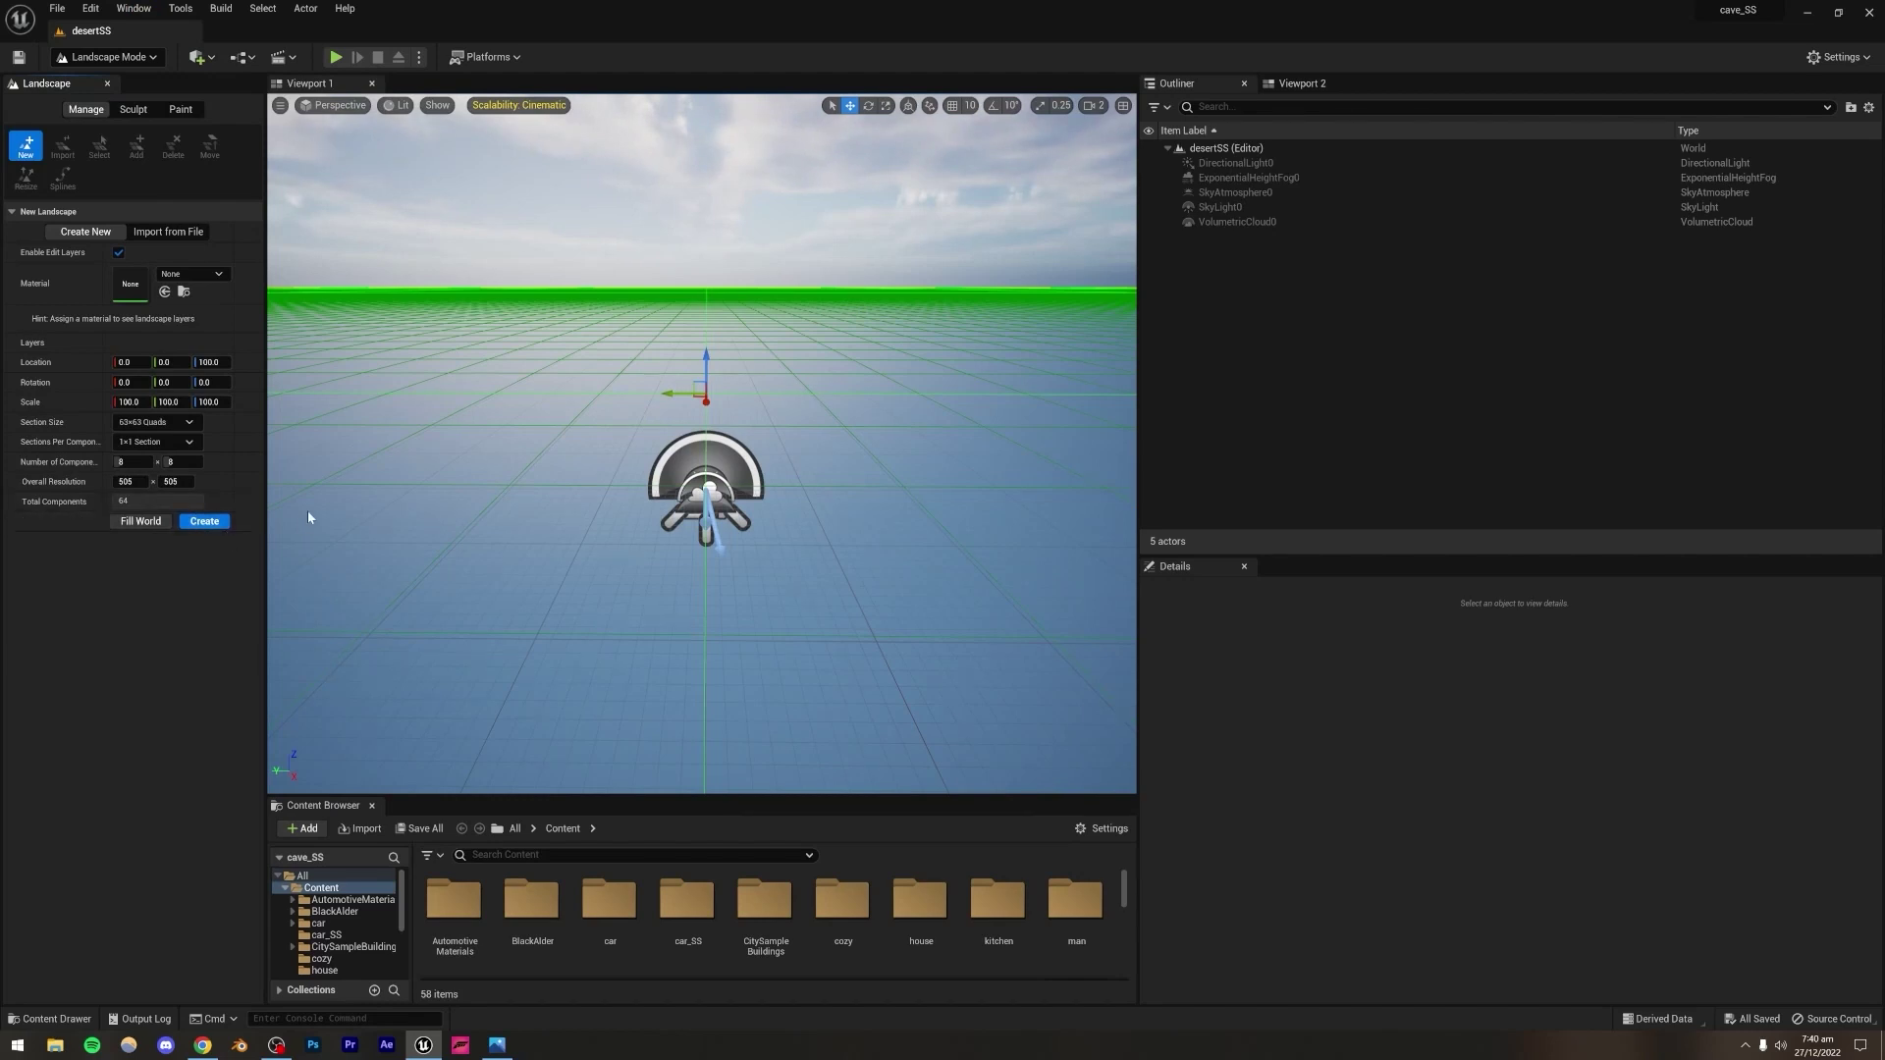
Step: Choose Import from File and load desert_height (1).png as the landscape heightmap
{"action": "left_click", "coordinate": [167, 231]}
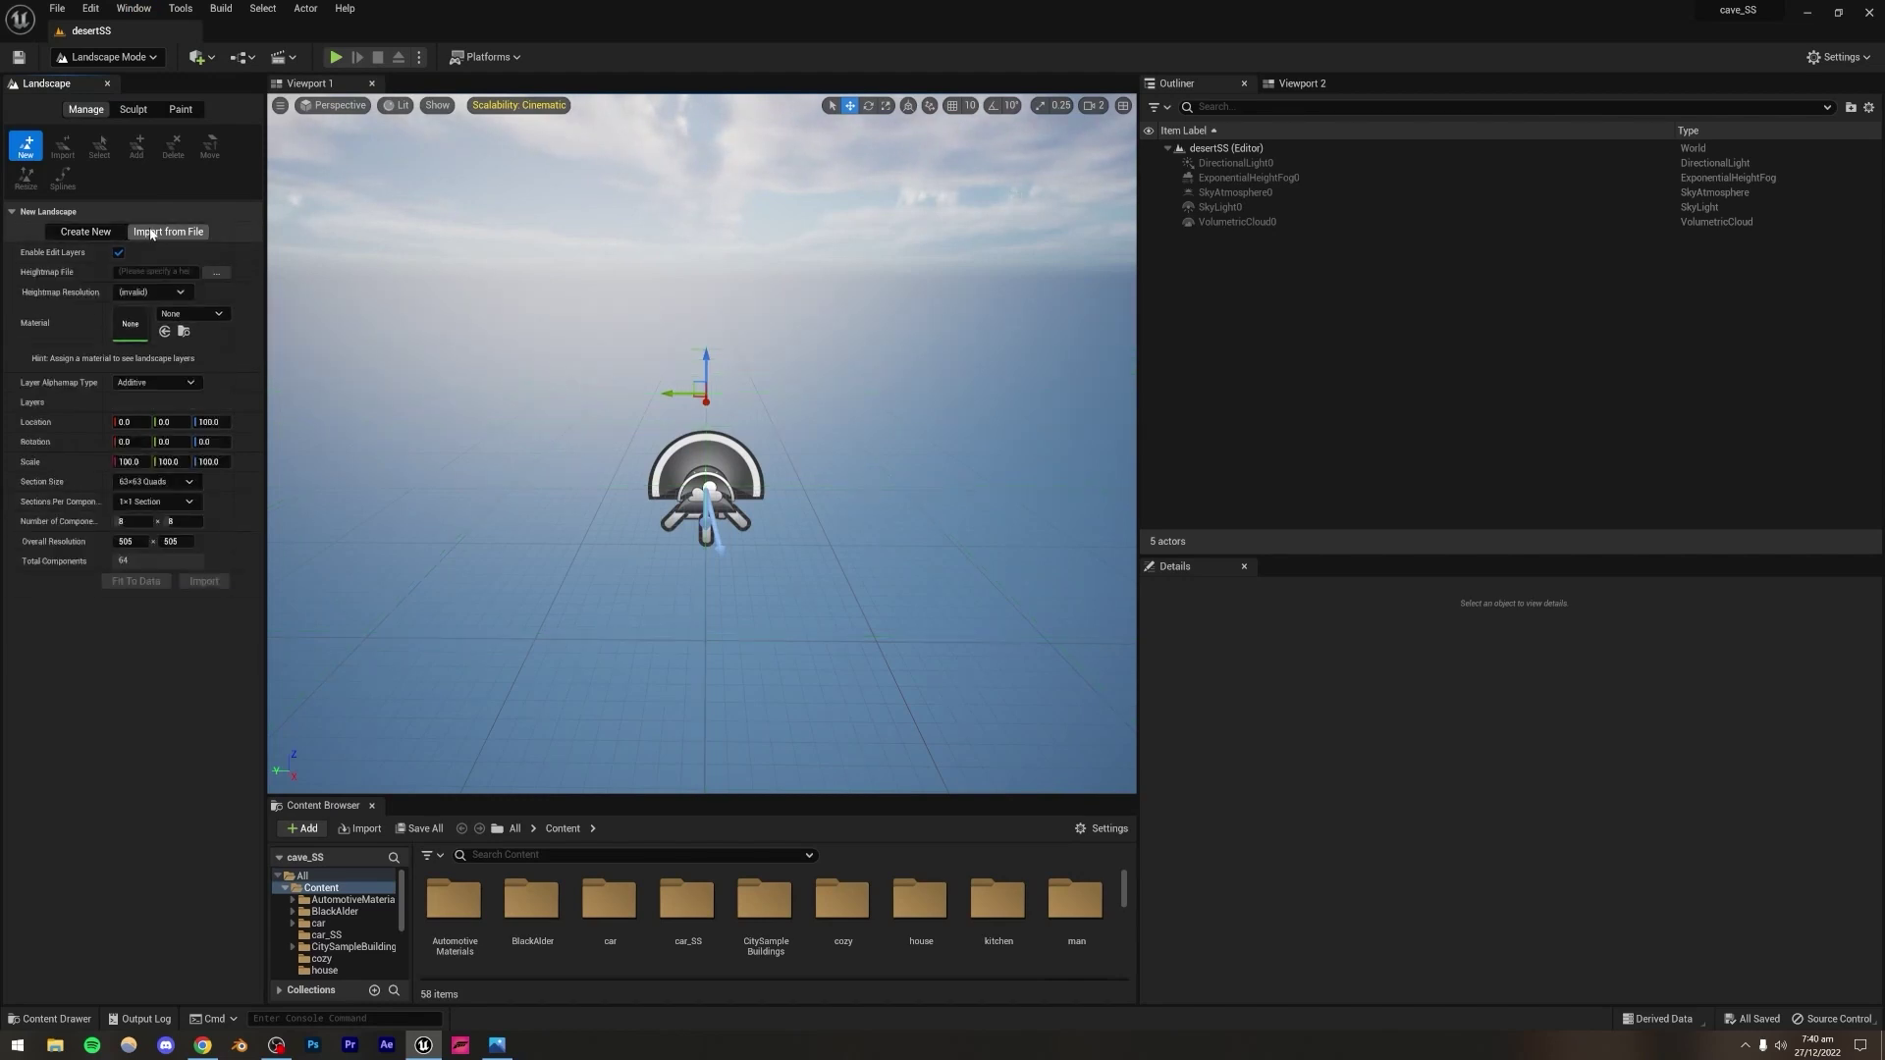
{"action": "left_click", "coordinate": [214, 273]}
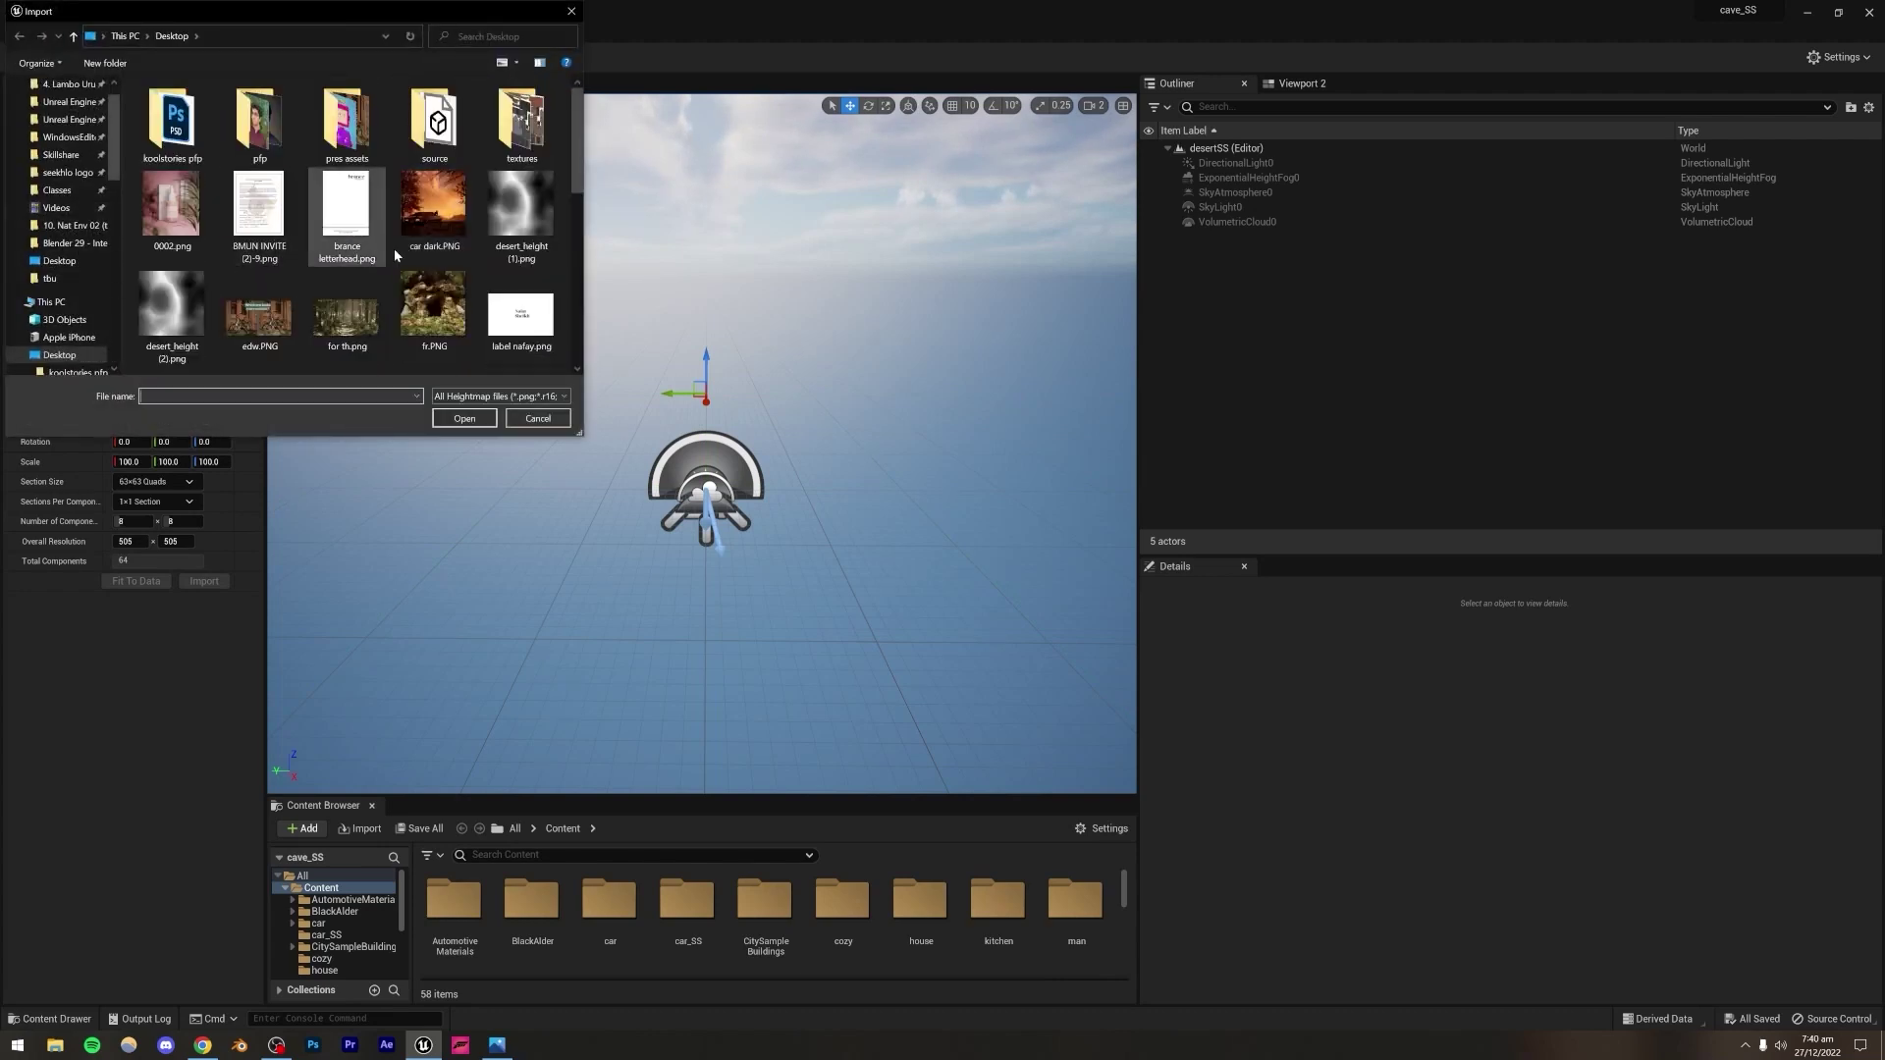
{"action": "left_click", "coordinate": [490, 226]}
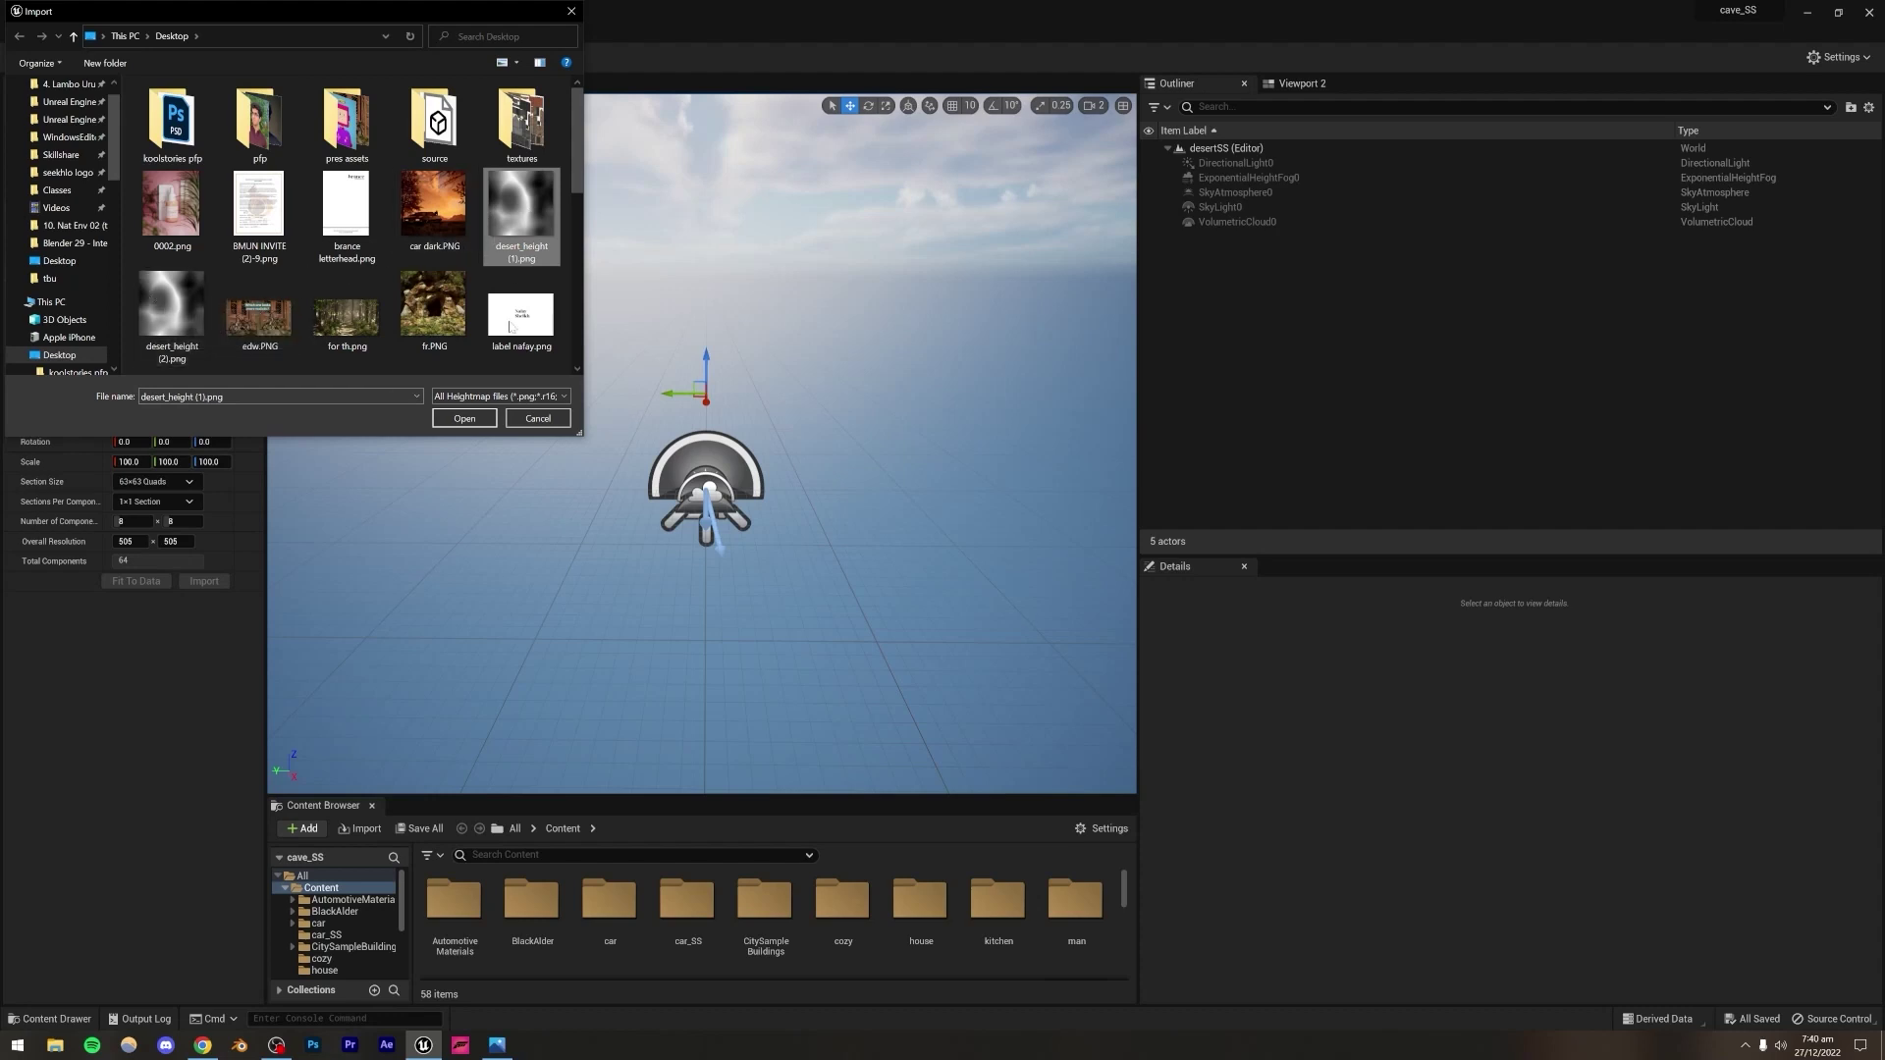
{"action": "left_click", "coordinate": [464, 420]}
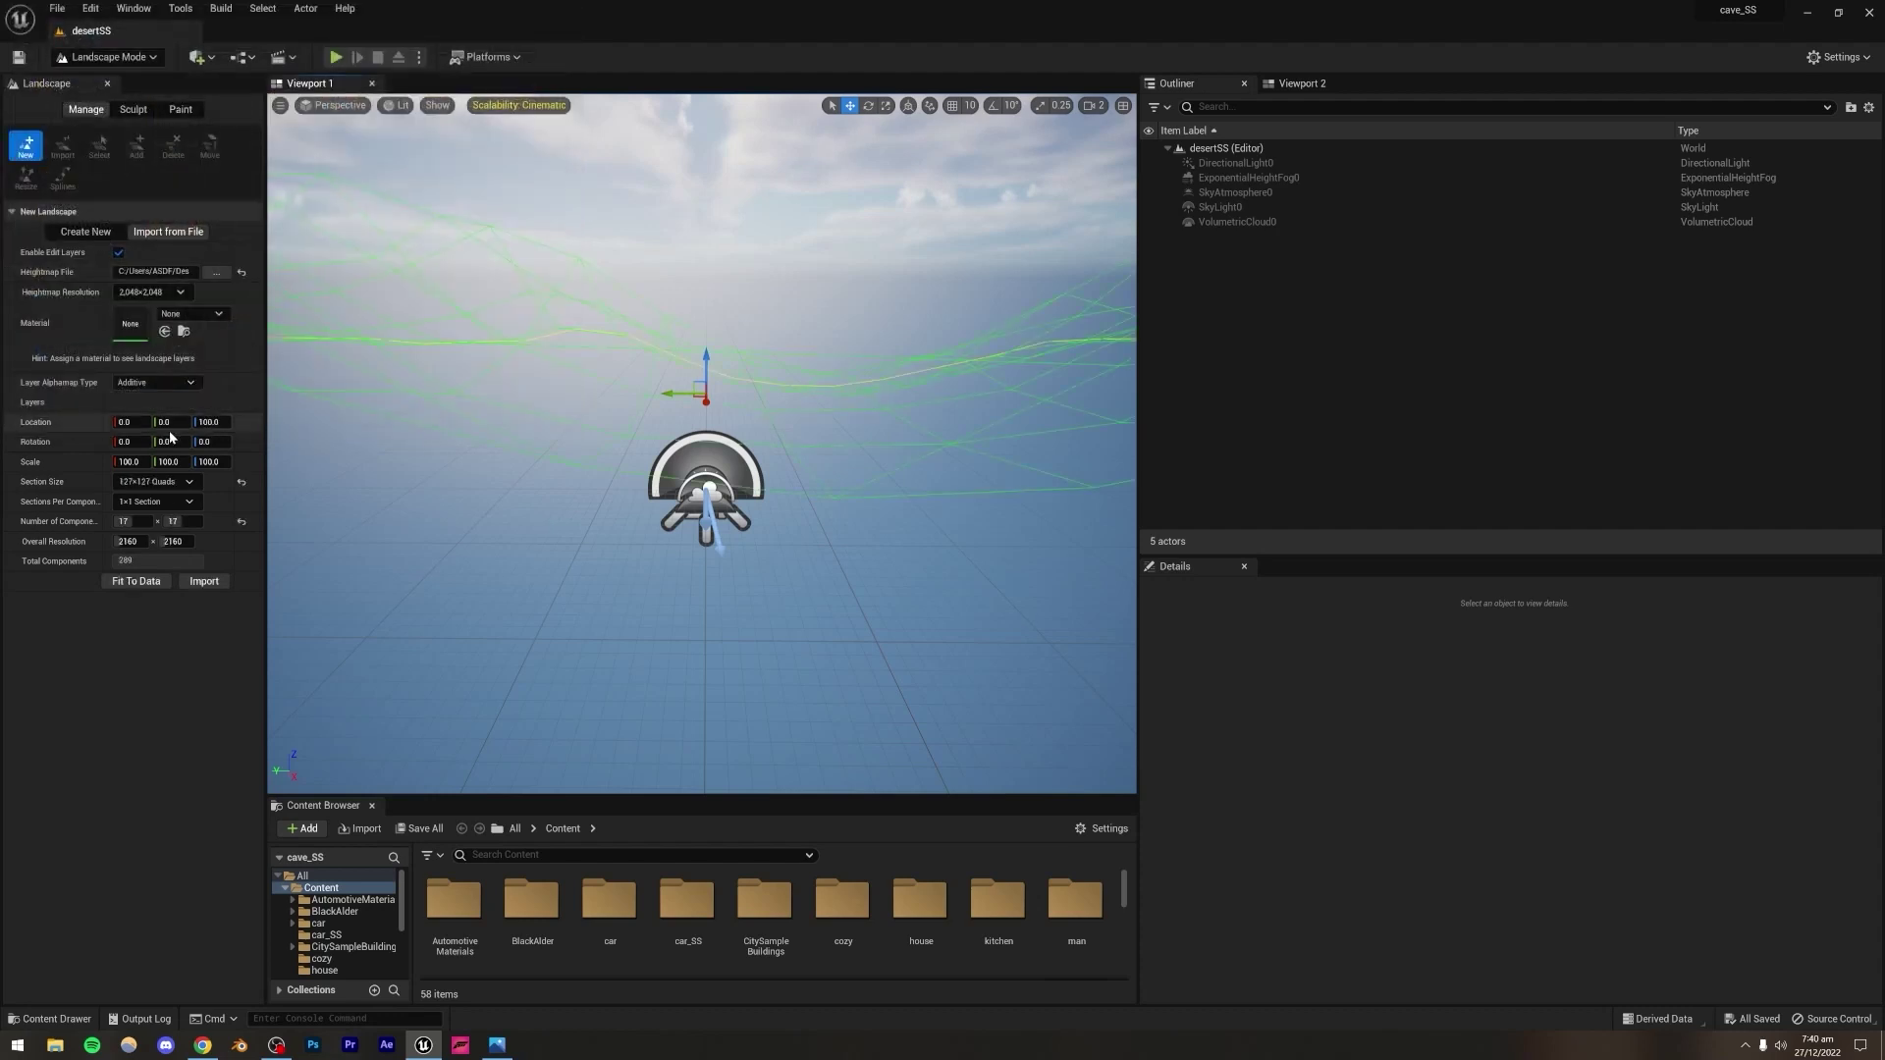
Step: Raise camera speed to 6, fly out over the wireframe, and create the landscape
{"action": "right_click_drag", "start_coordinate": [702, 442], "coordinate": [681, 530]}
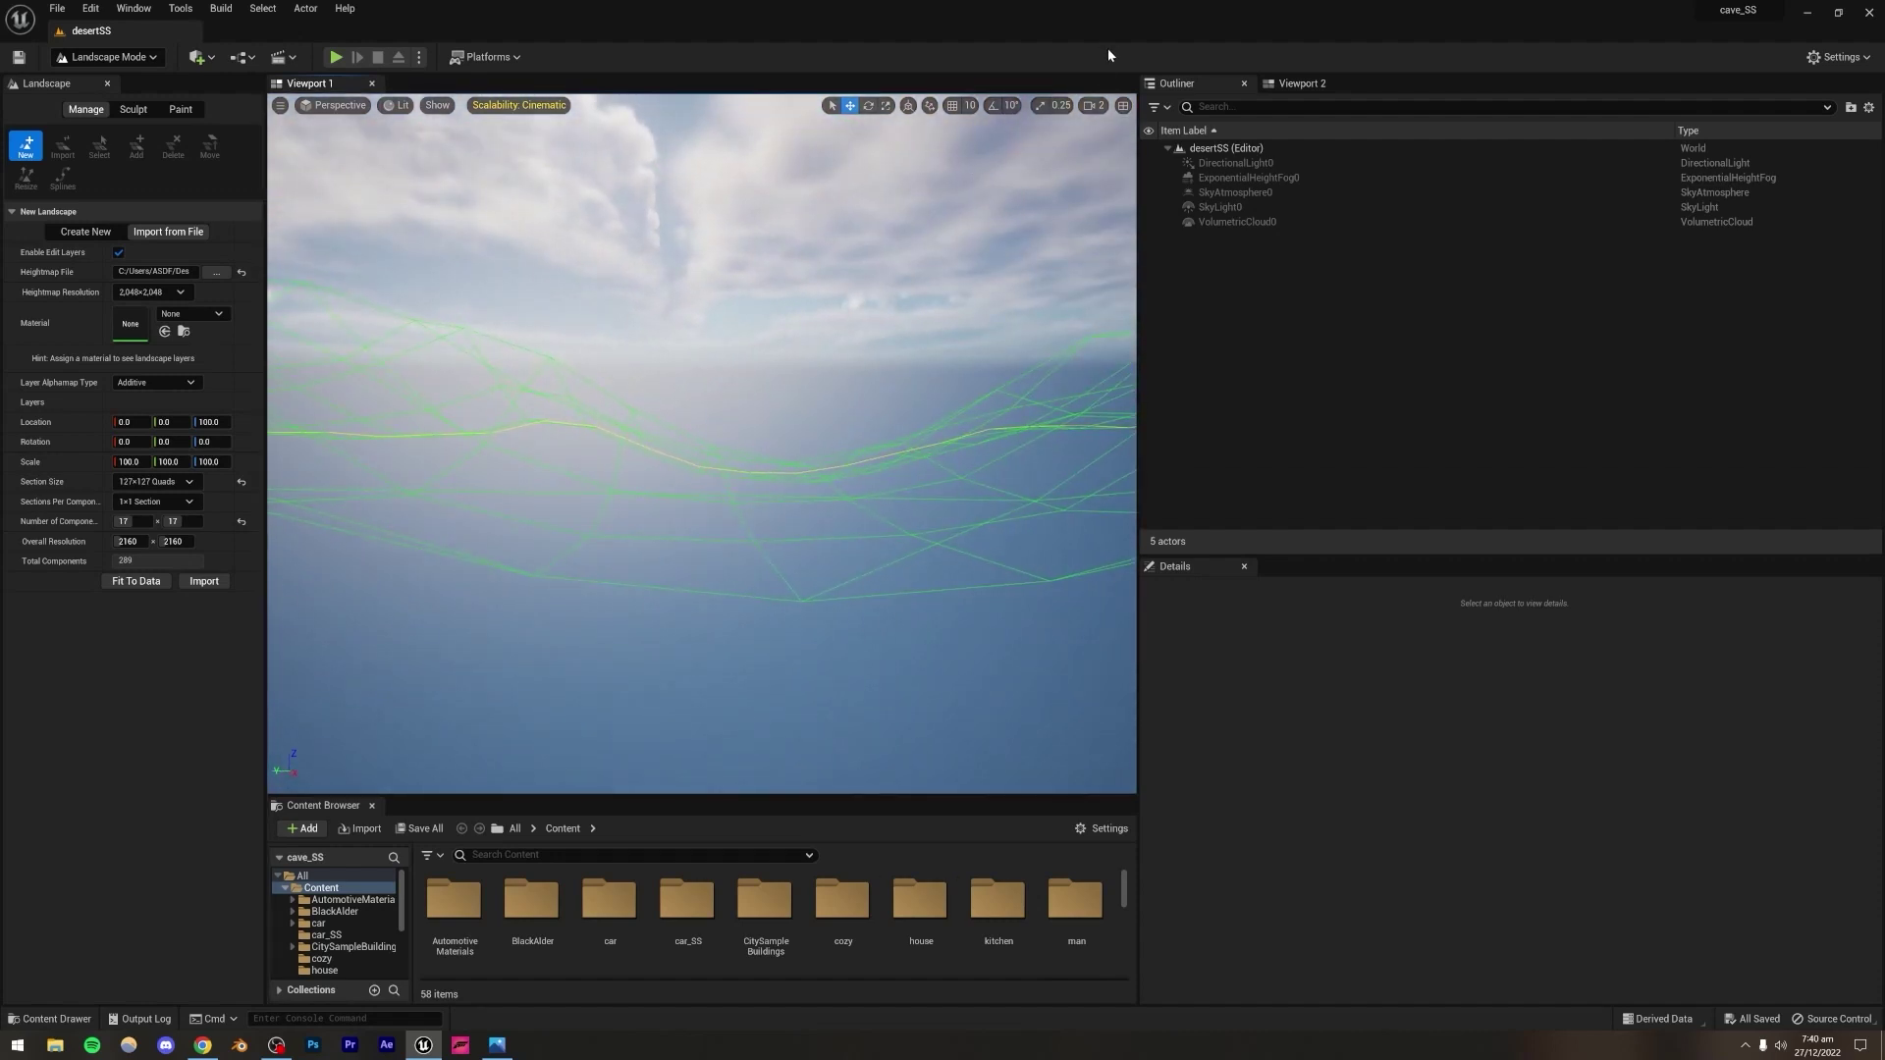
{"action": "left_click", "coordinate": [1090, 106]}
{"action": "left_click_drag", "start_coordinate": [1105, 143], "coordinate": [1188, 142]}
{"action": "mouse_move", "coordinate": [687, 442]}
{"action": "right_mouse_down"}
{"action": "mouse_move", "coordinate": [688, 491]}
{"action": "mouse_move", "coordinate": [678, 462]}
{"action": "right_mouse_up"}
{"action": "right_click_drag", "start_coordinate": [702, 442], "coordinate": [795, 451]}
{"action": "left_click", "coordinate": [204, 582]}
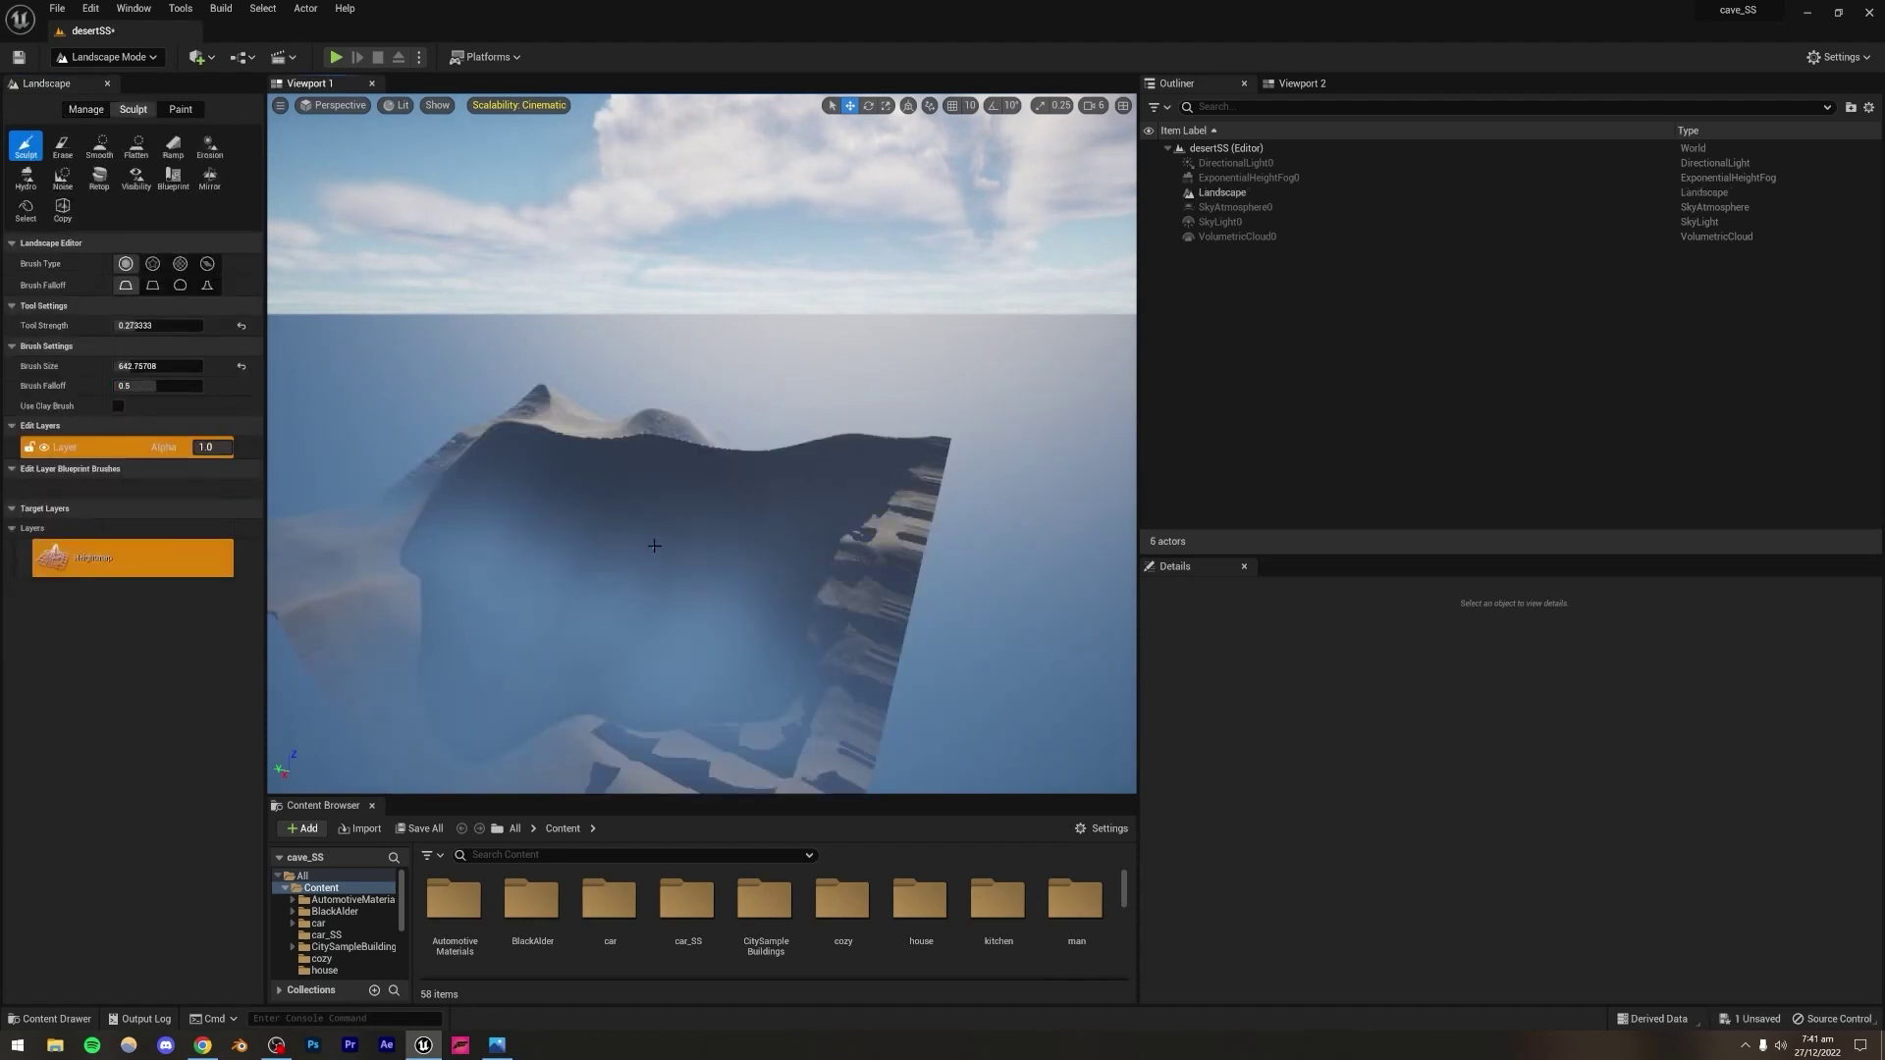
{"action": "right_click_drag", "start_coordinate": [823, 562], "coordinate": [426, 682]}
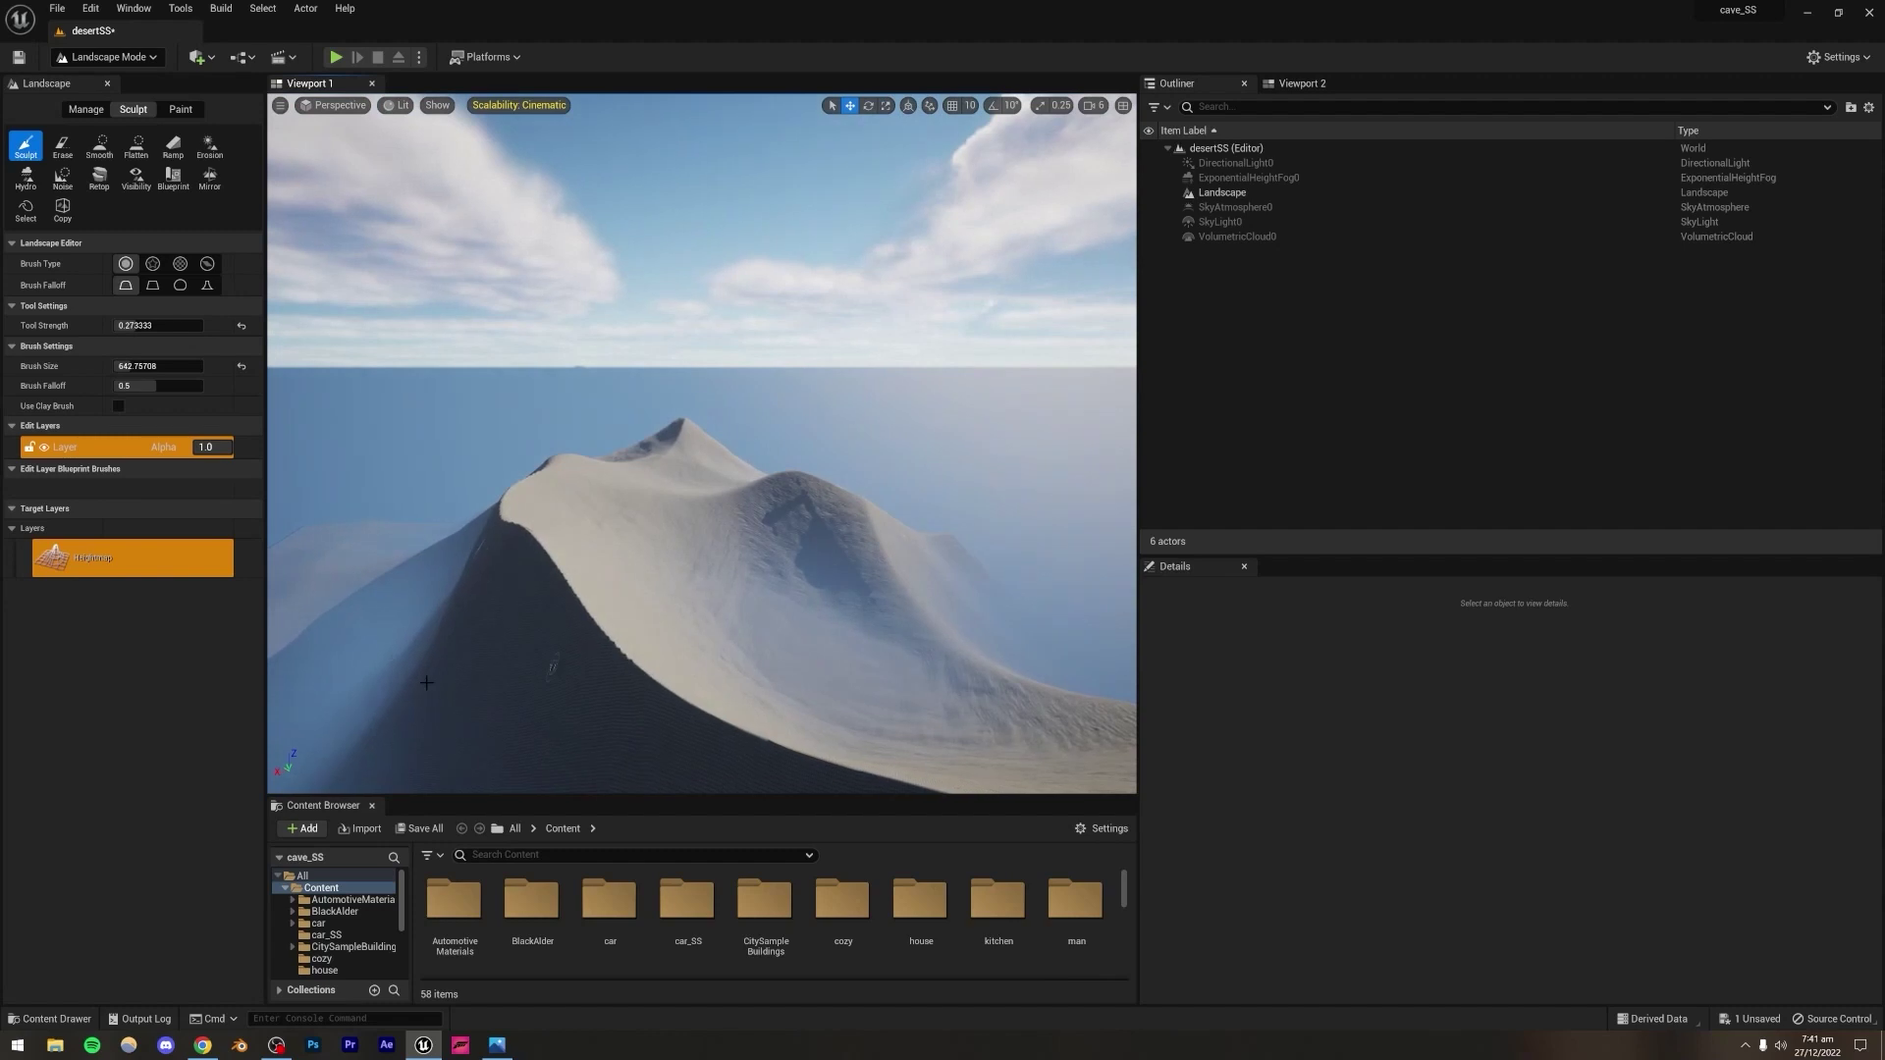
{"action": "key", "text": "ctrl+z"}
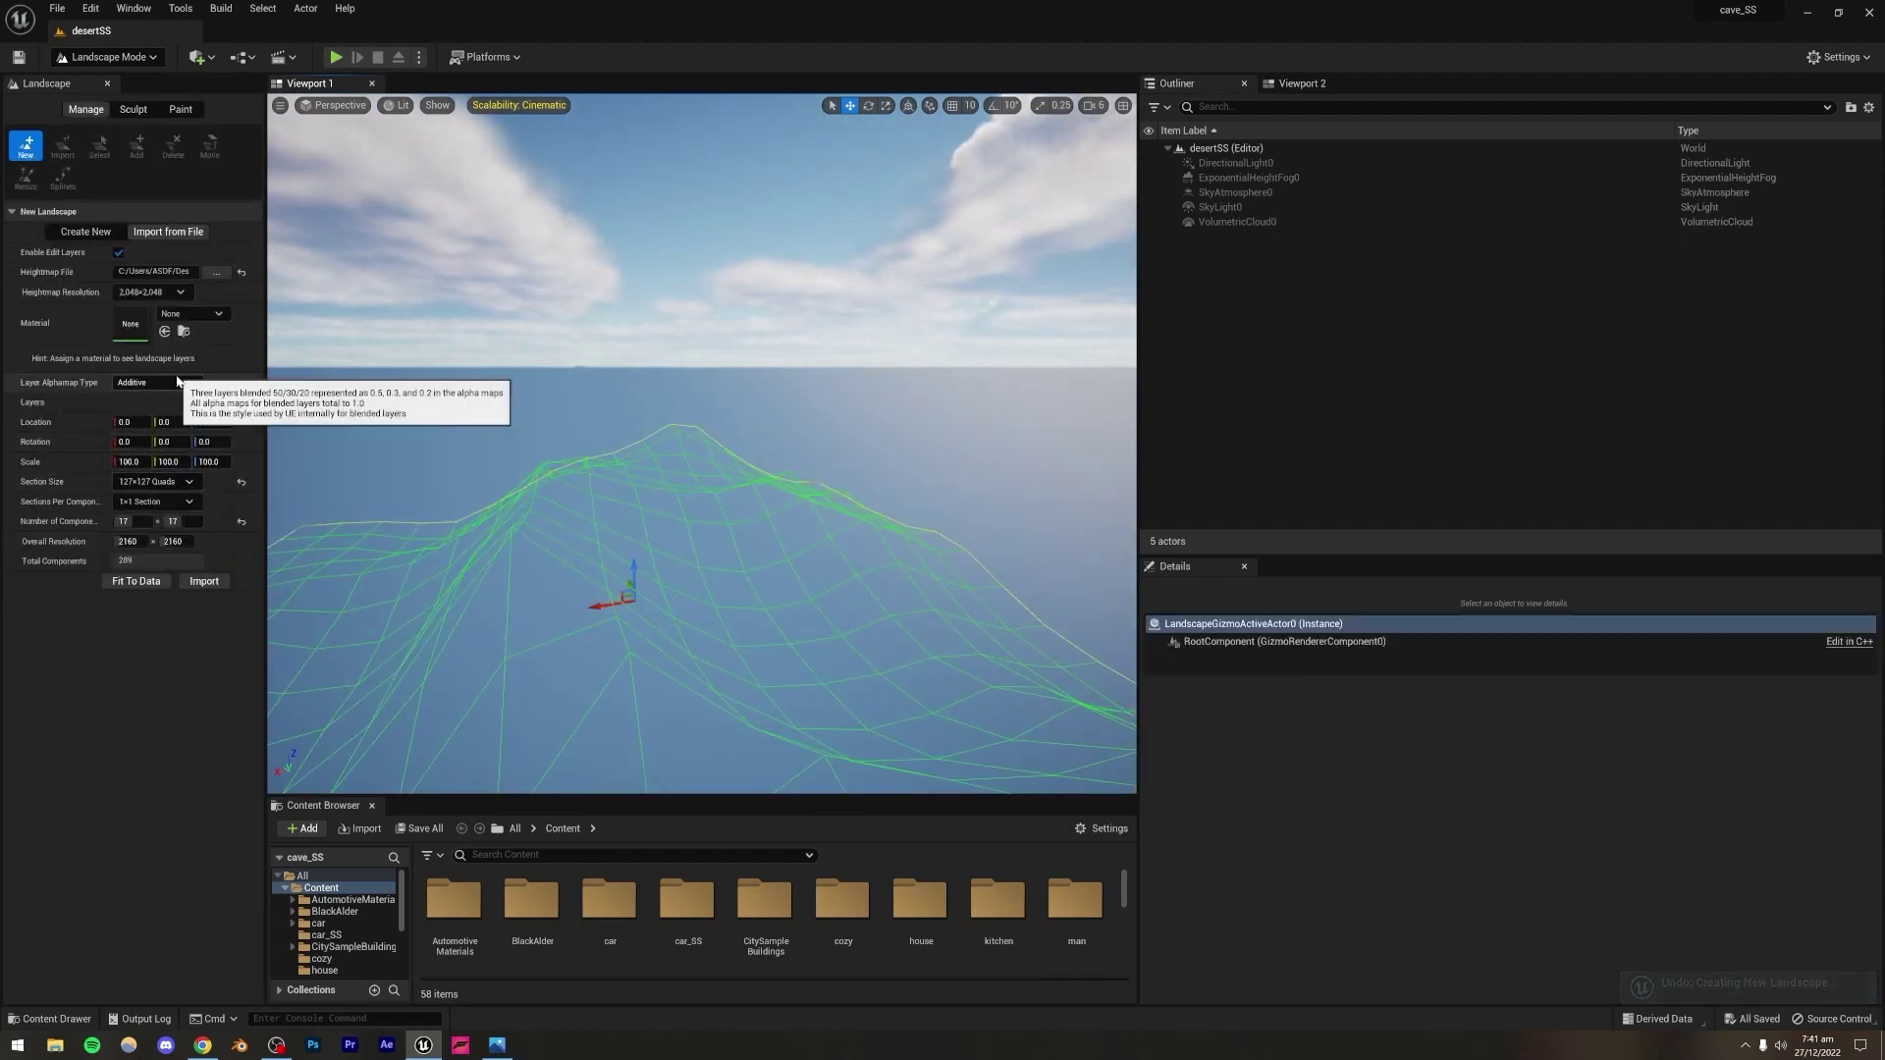
Step: Import the landscape at Z scale 50 and compare it with the reference render
{"action": "left_click", "coordinate": [212, 462]}
{"action": "type", "text": "50"}
{"action": "key", "text": "Return"}
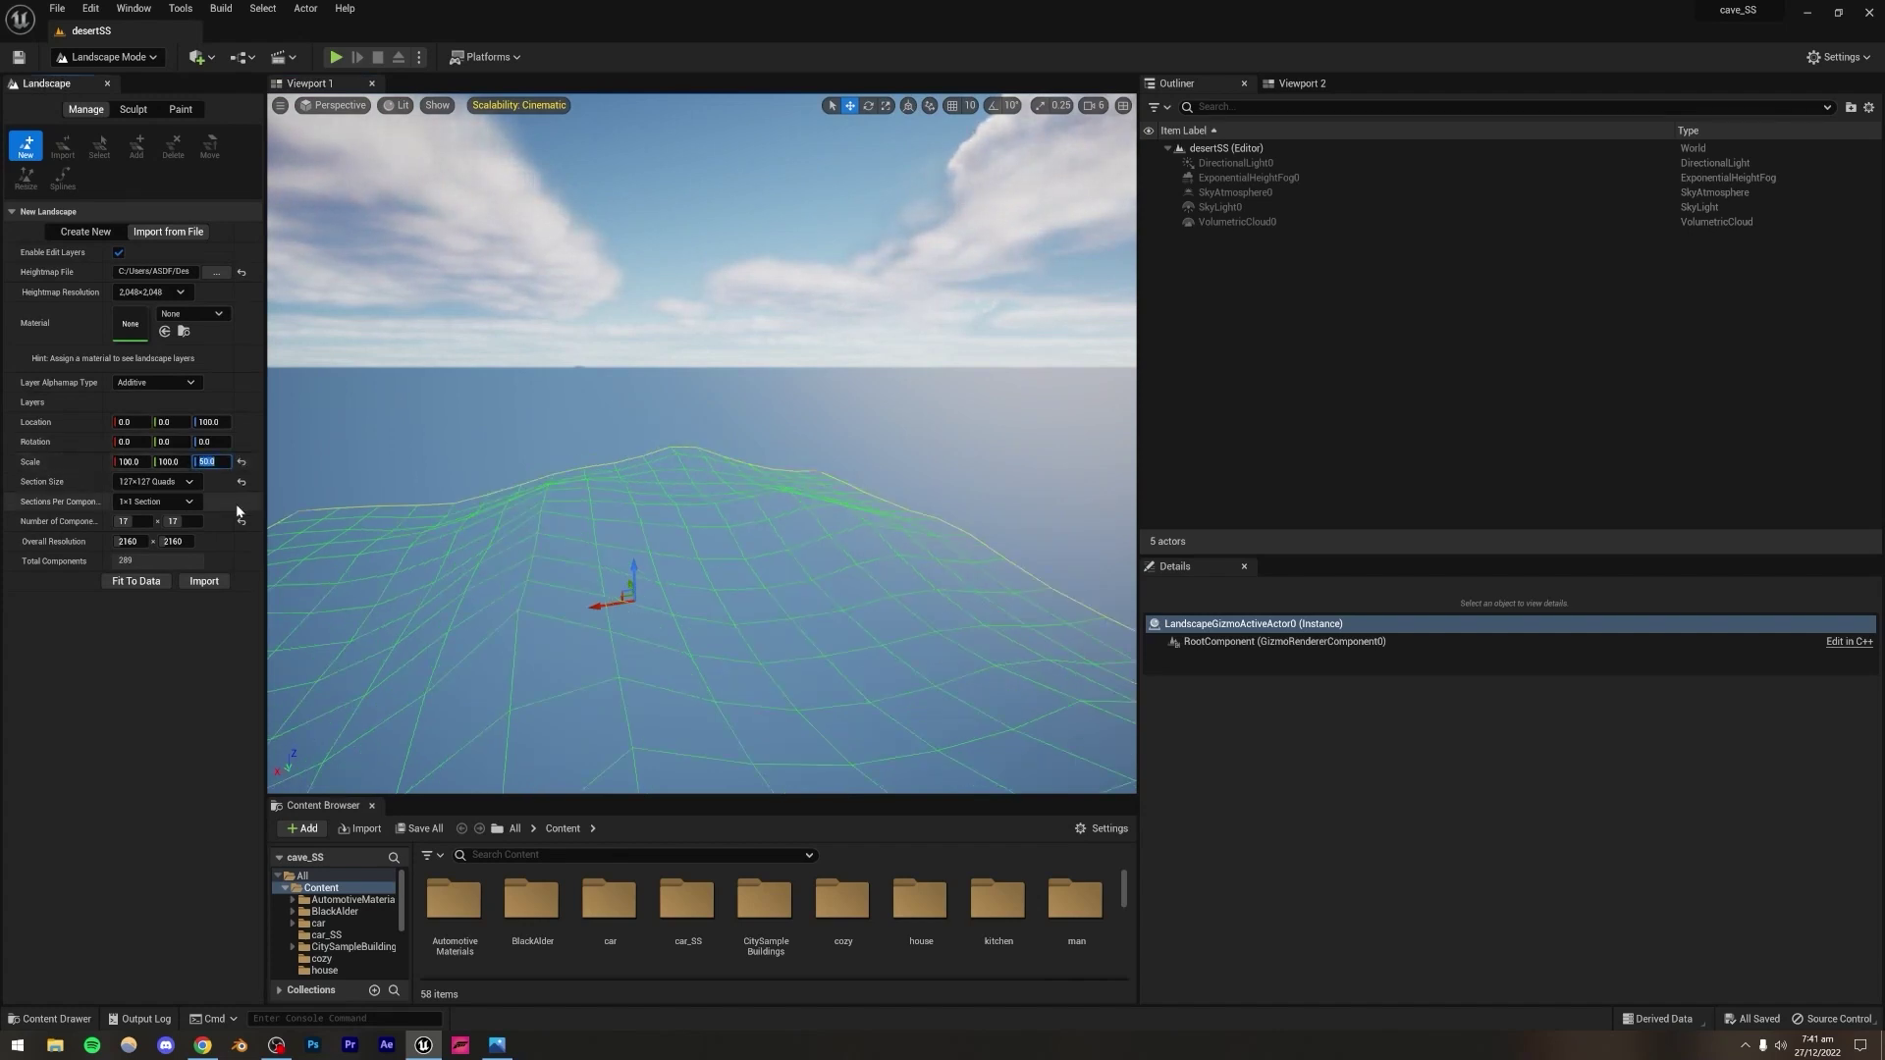
{"action": "left_click", "coordinate": [205, 582]}
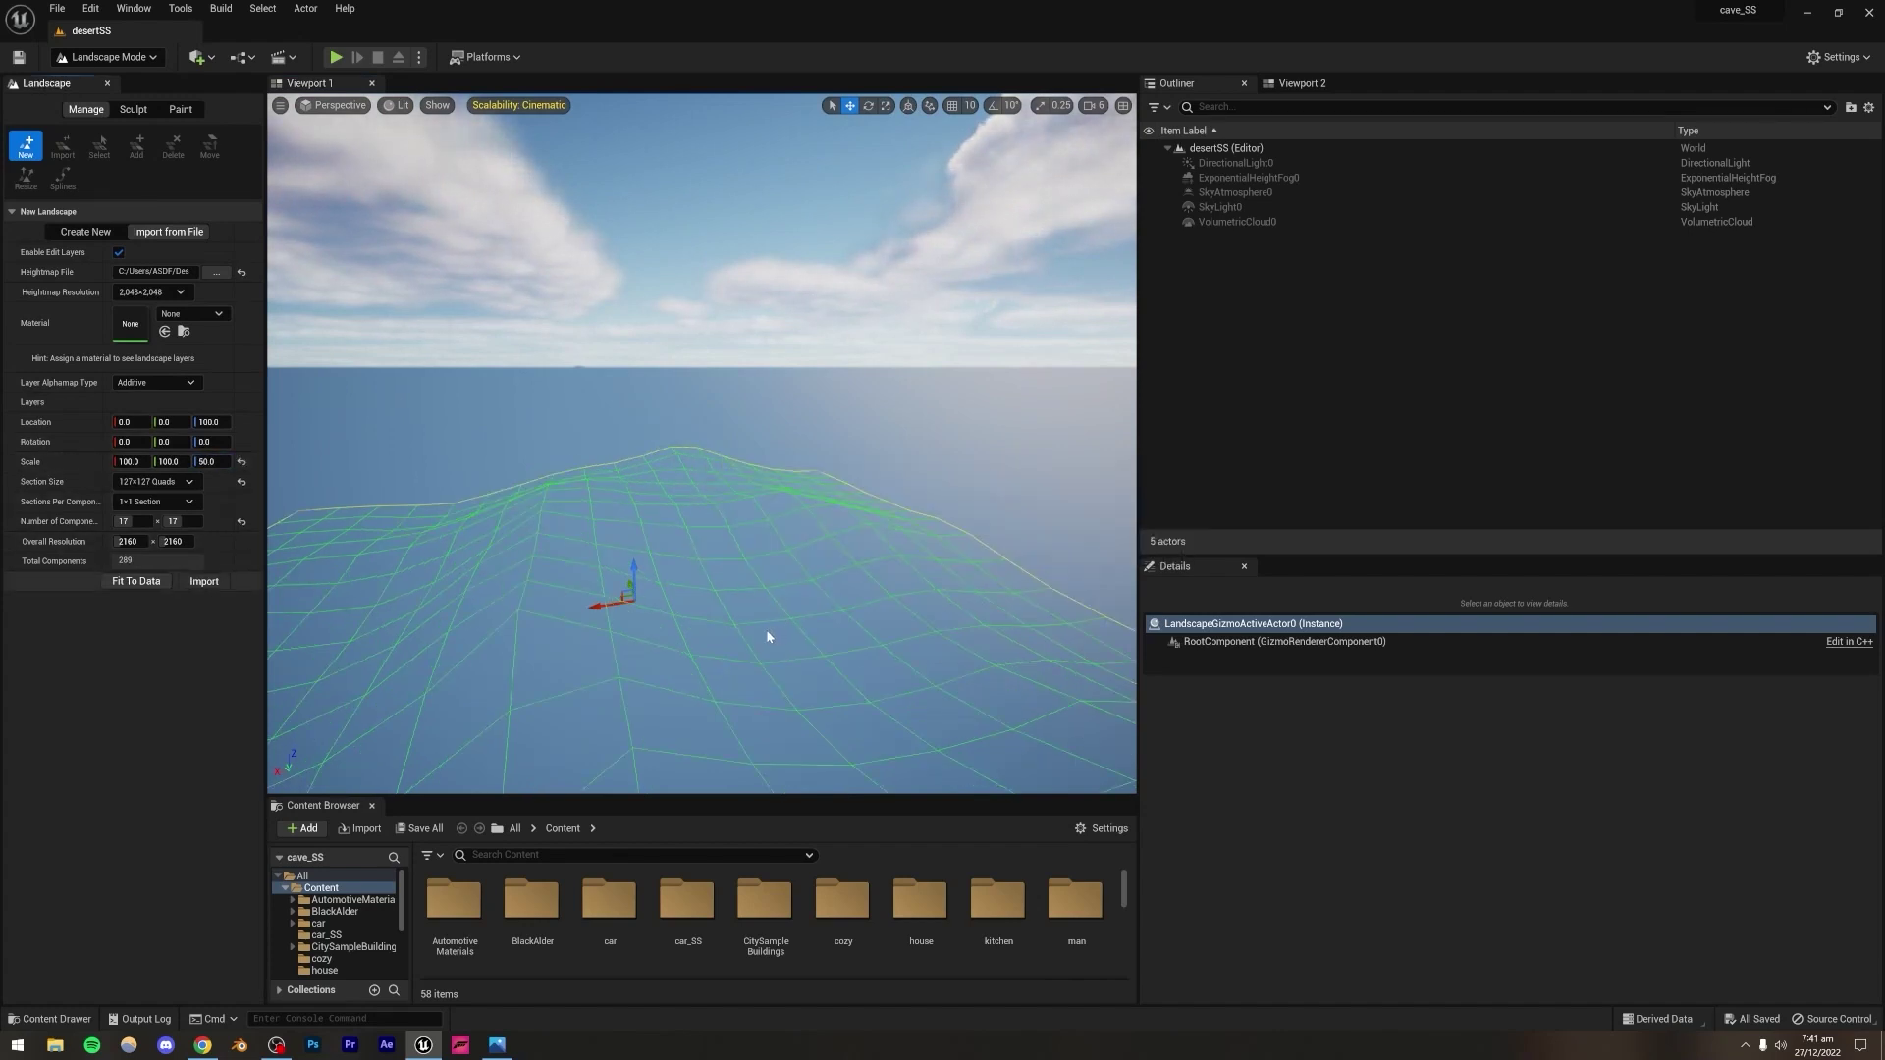
{"action": "right_click_drag", "start_coordinate": [702, 442], "coordinate": [791, 413]}
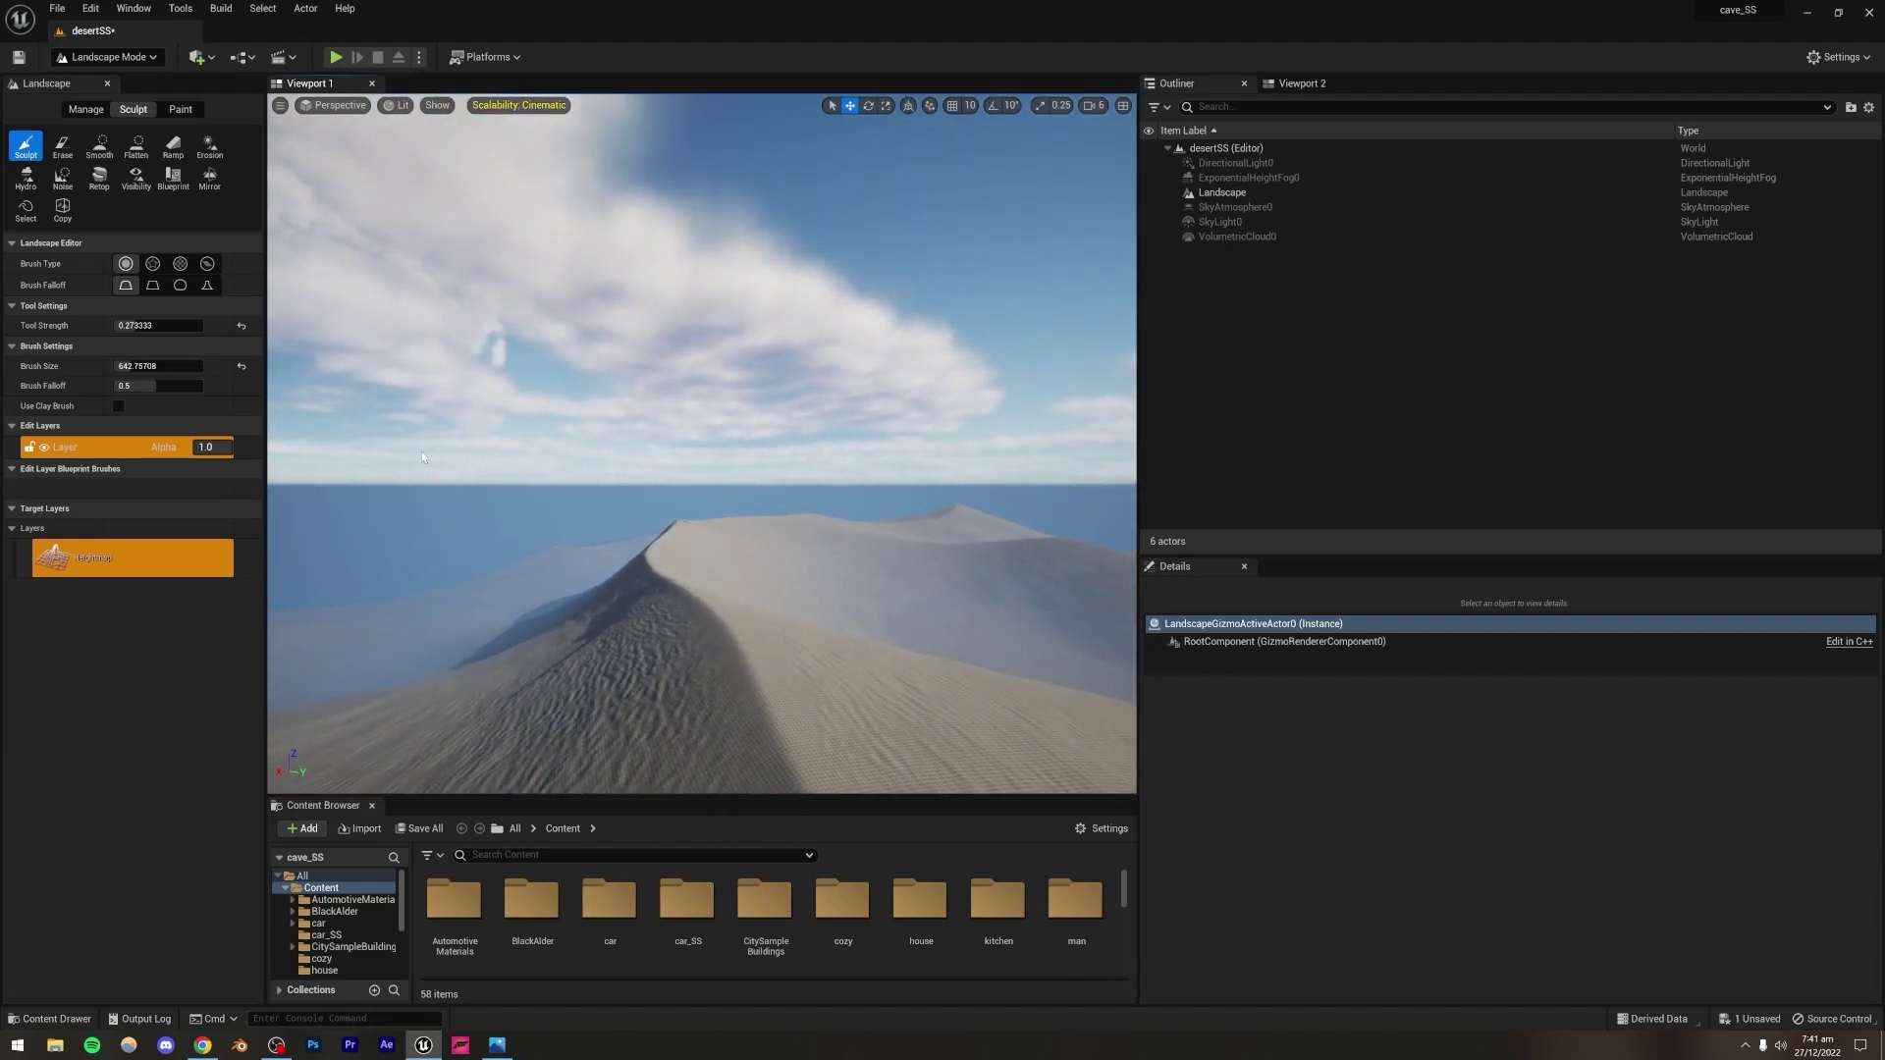
{"action": "left_click", "coordinate": [498, 1046]}
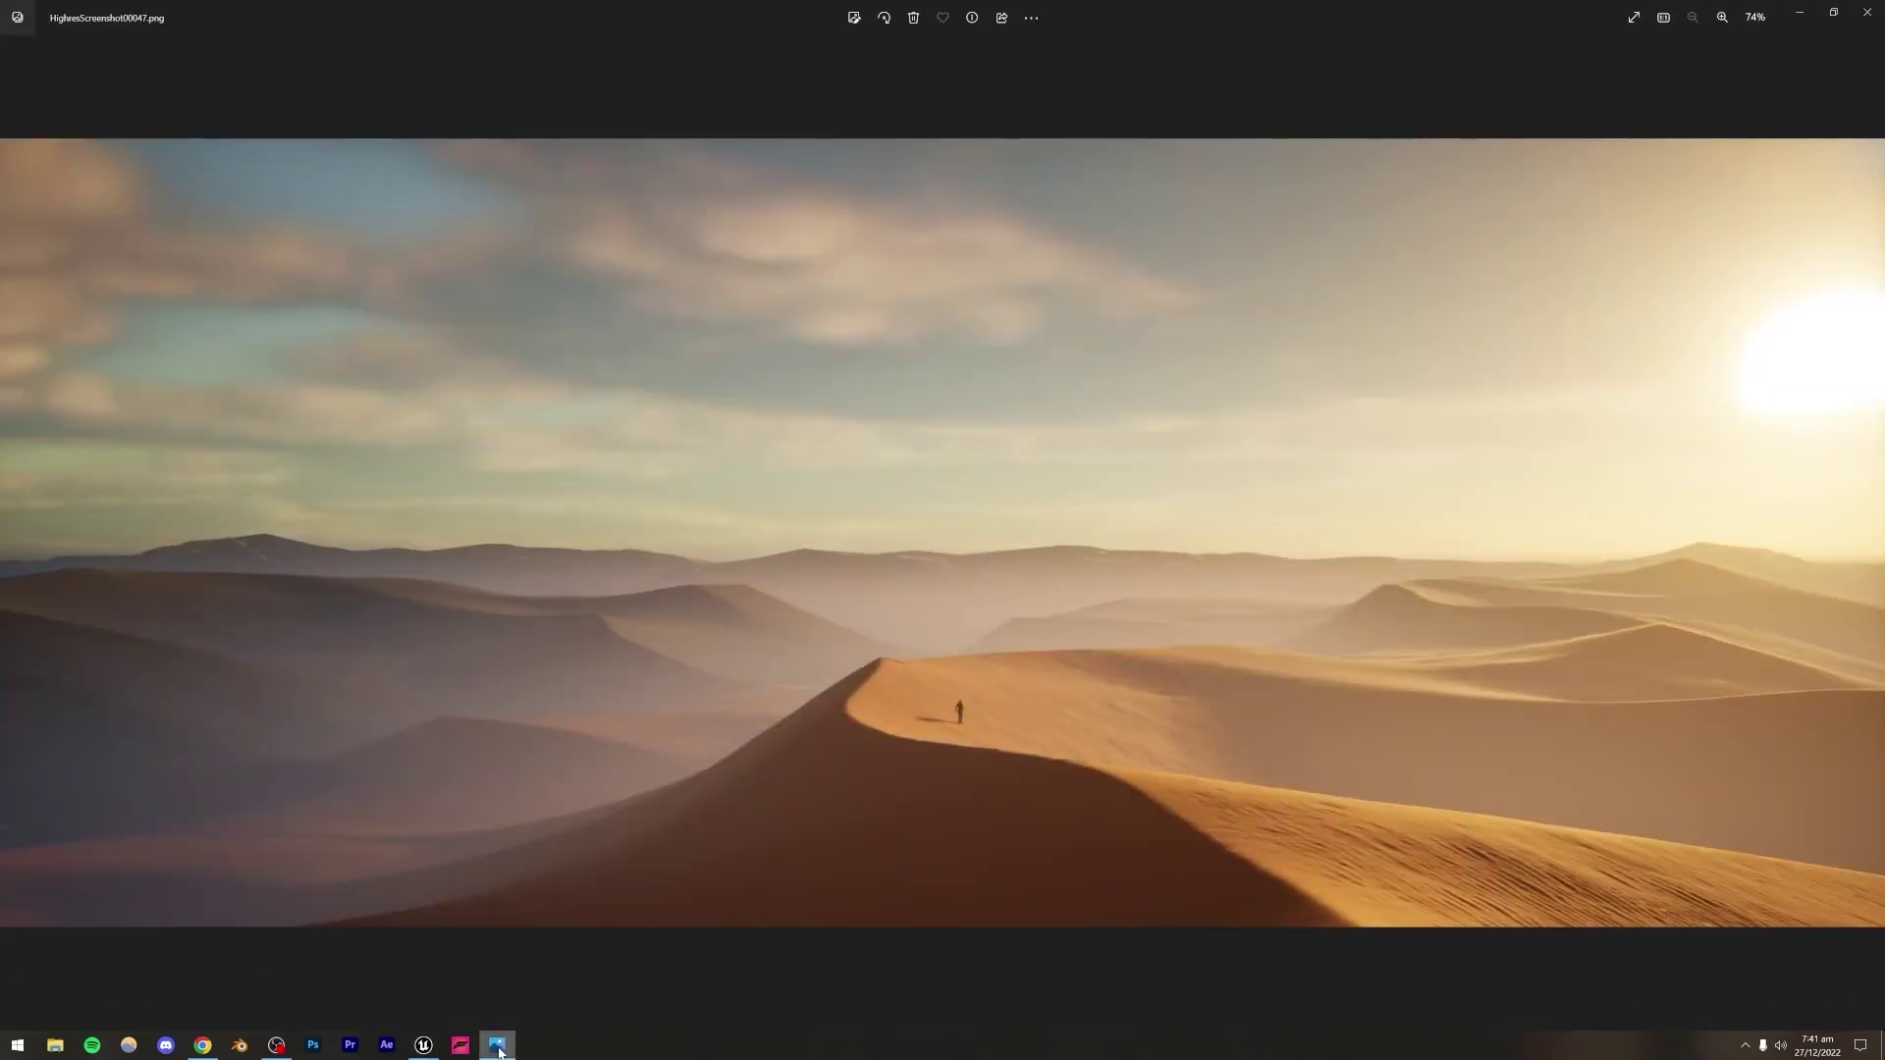
{"action": "left_click", "coordinate": [498, 1047]}
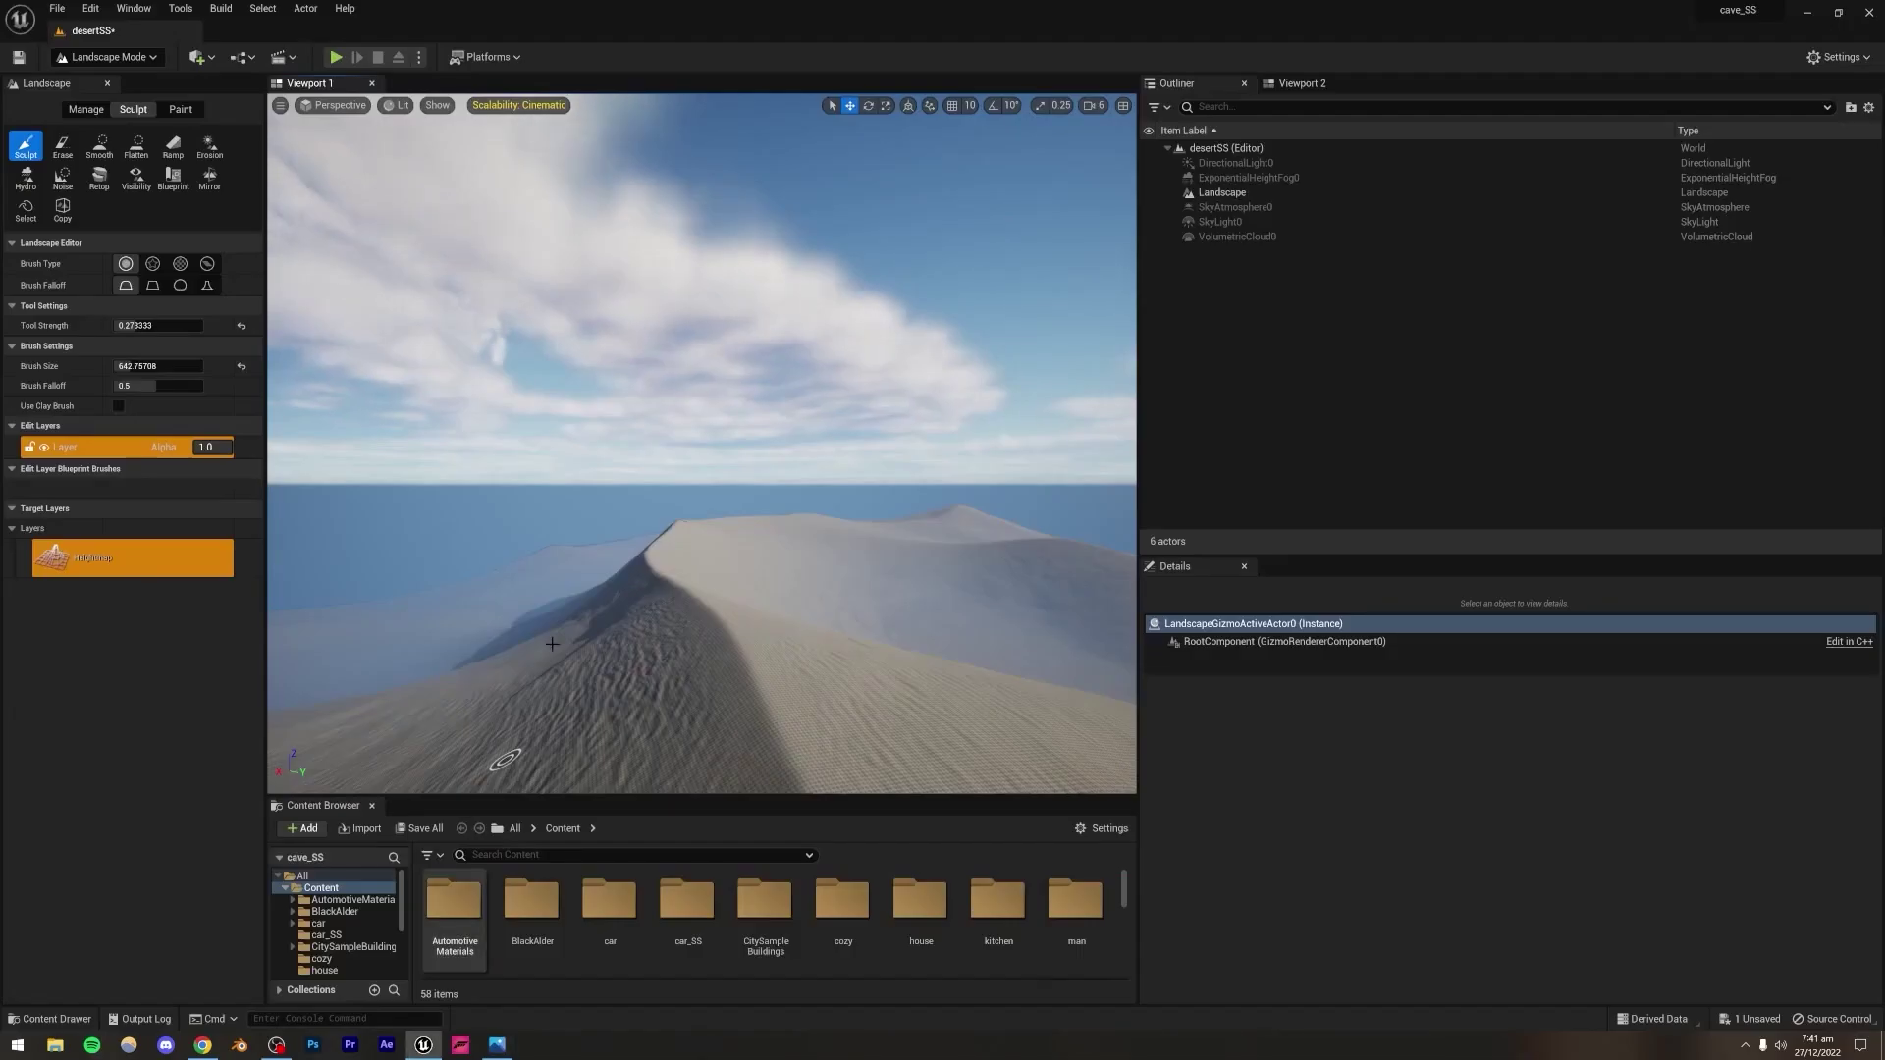
Step: Undo that import and re-import the landscape at Z scale 30
{"action": "key", "text": "ctrl+z"}
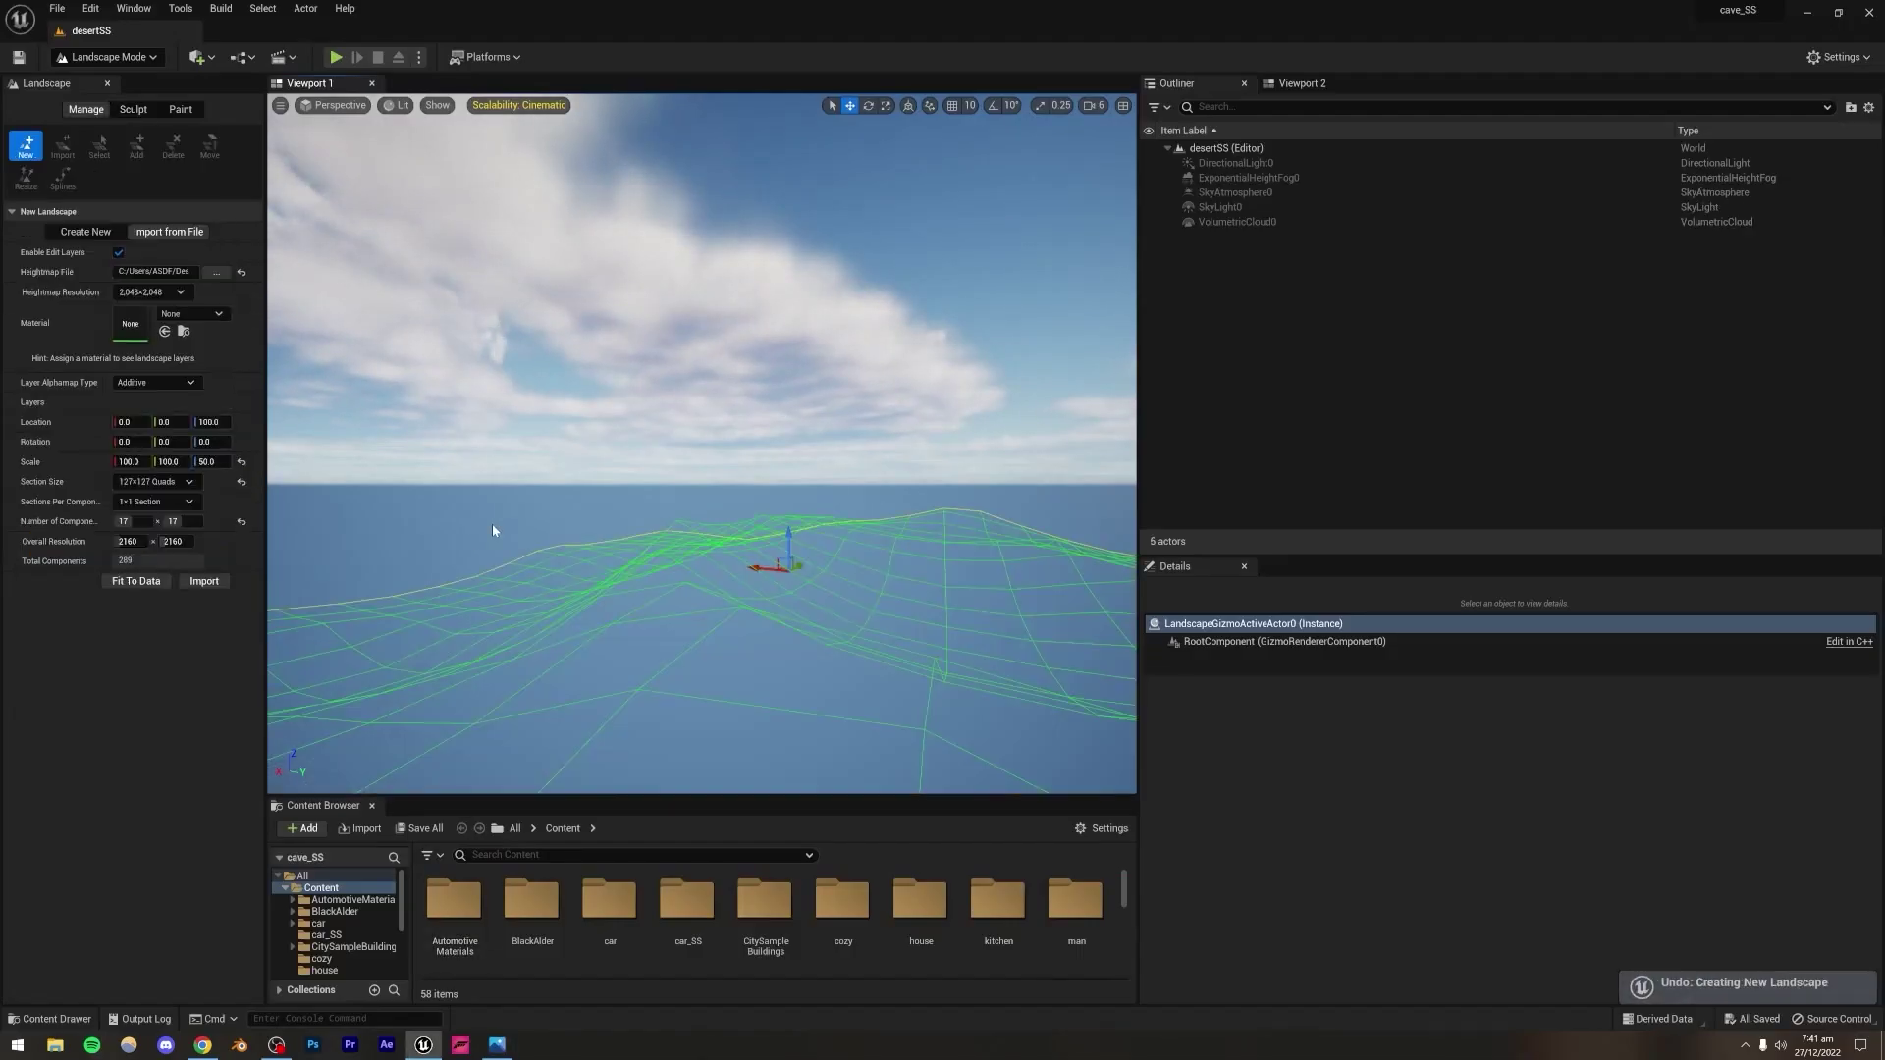
{"action": "left_click", "coordinate": [208, 461]}
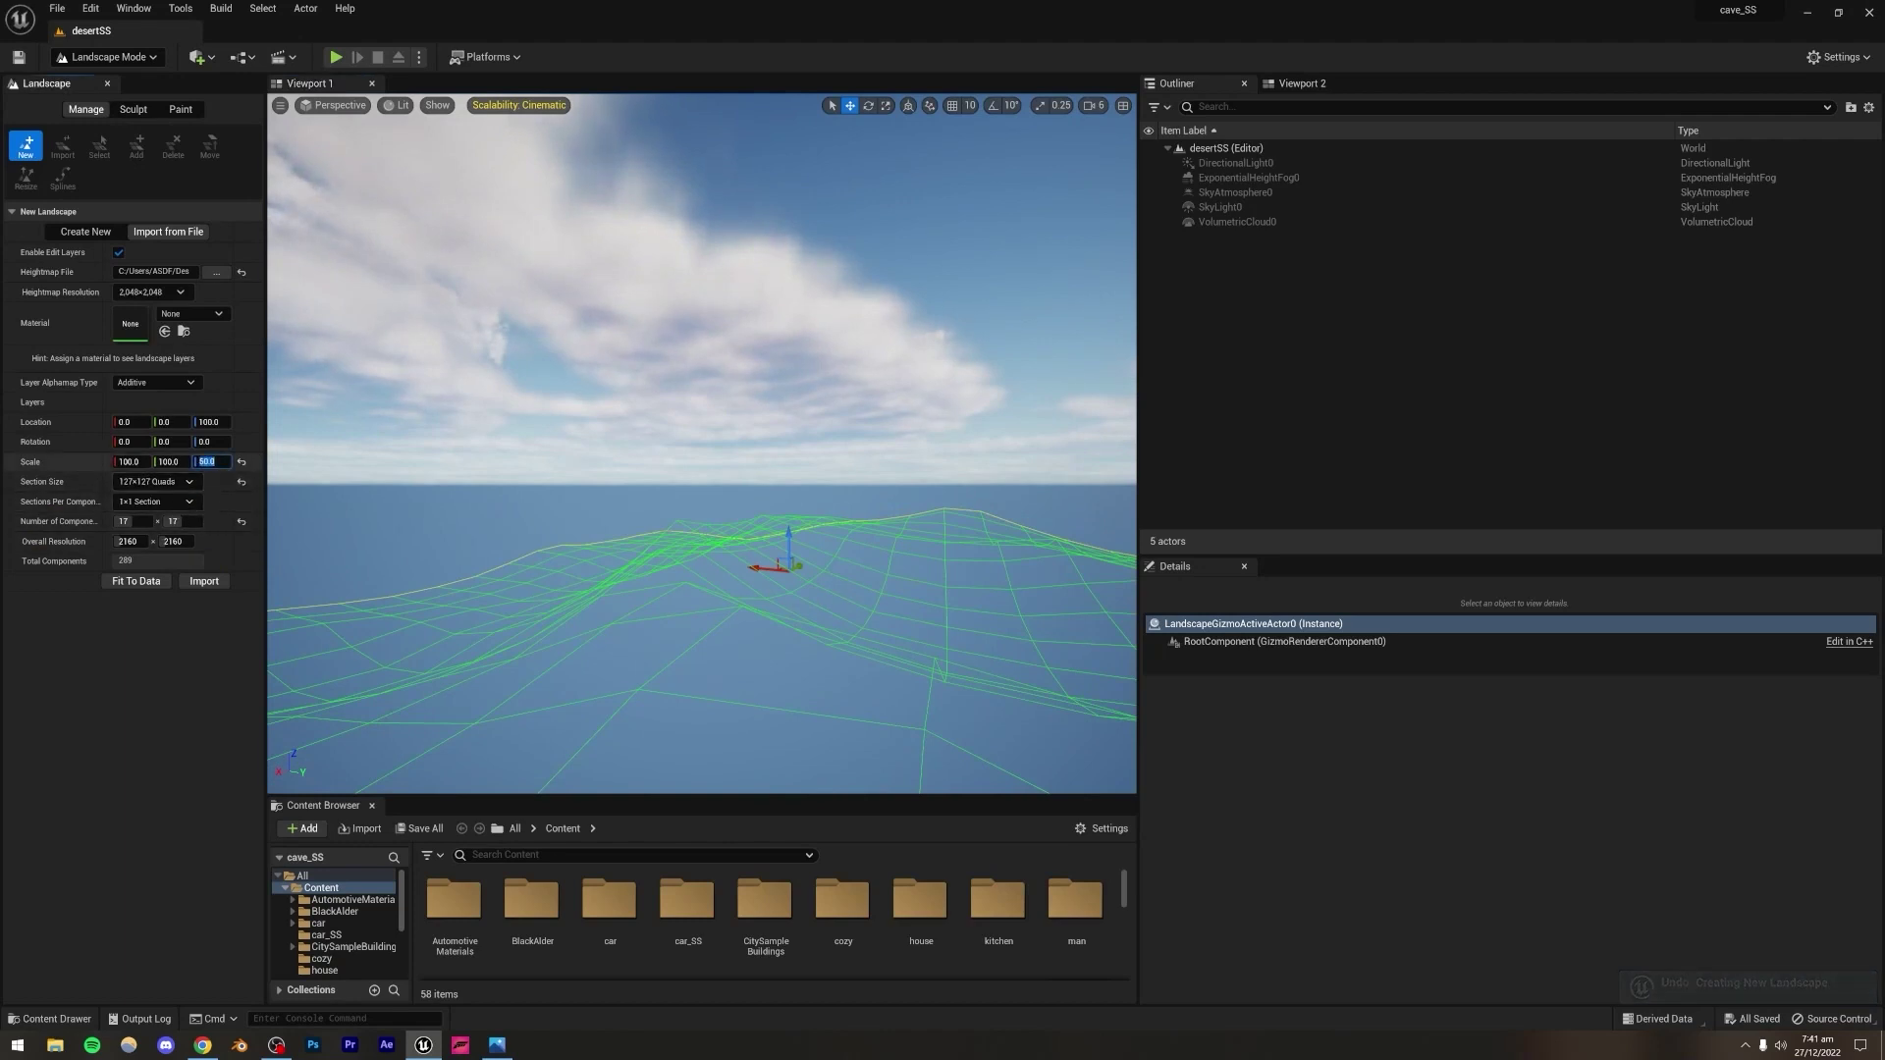
{"action": "type", "text": "30"}
{"action": "key", "text": "Return"}
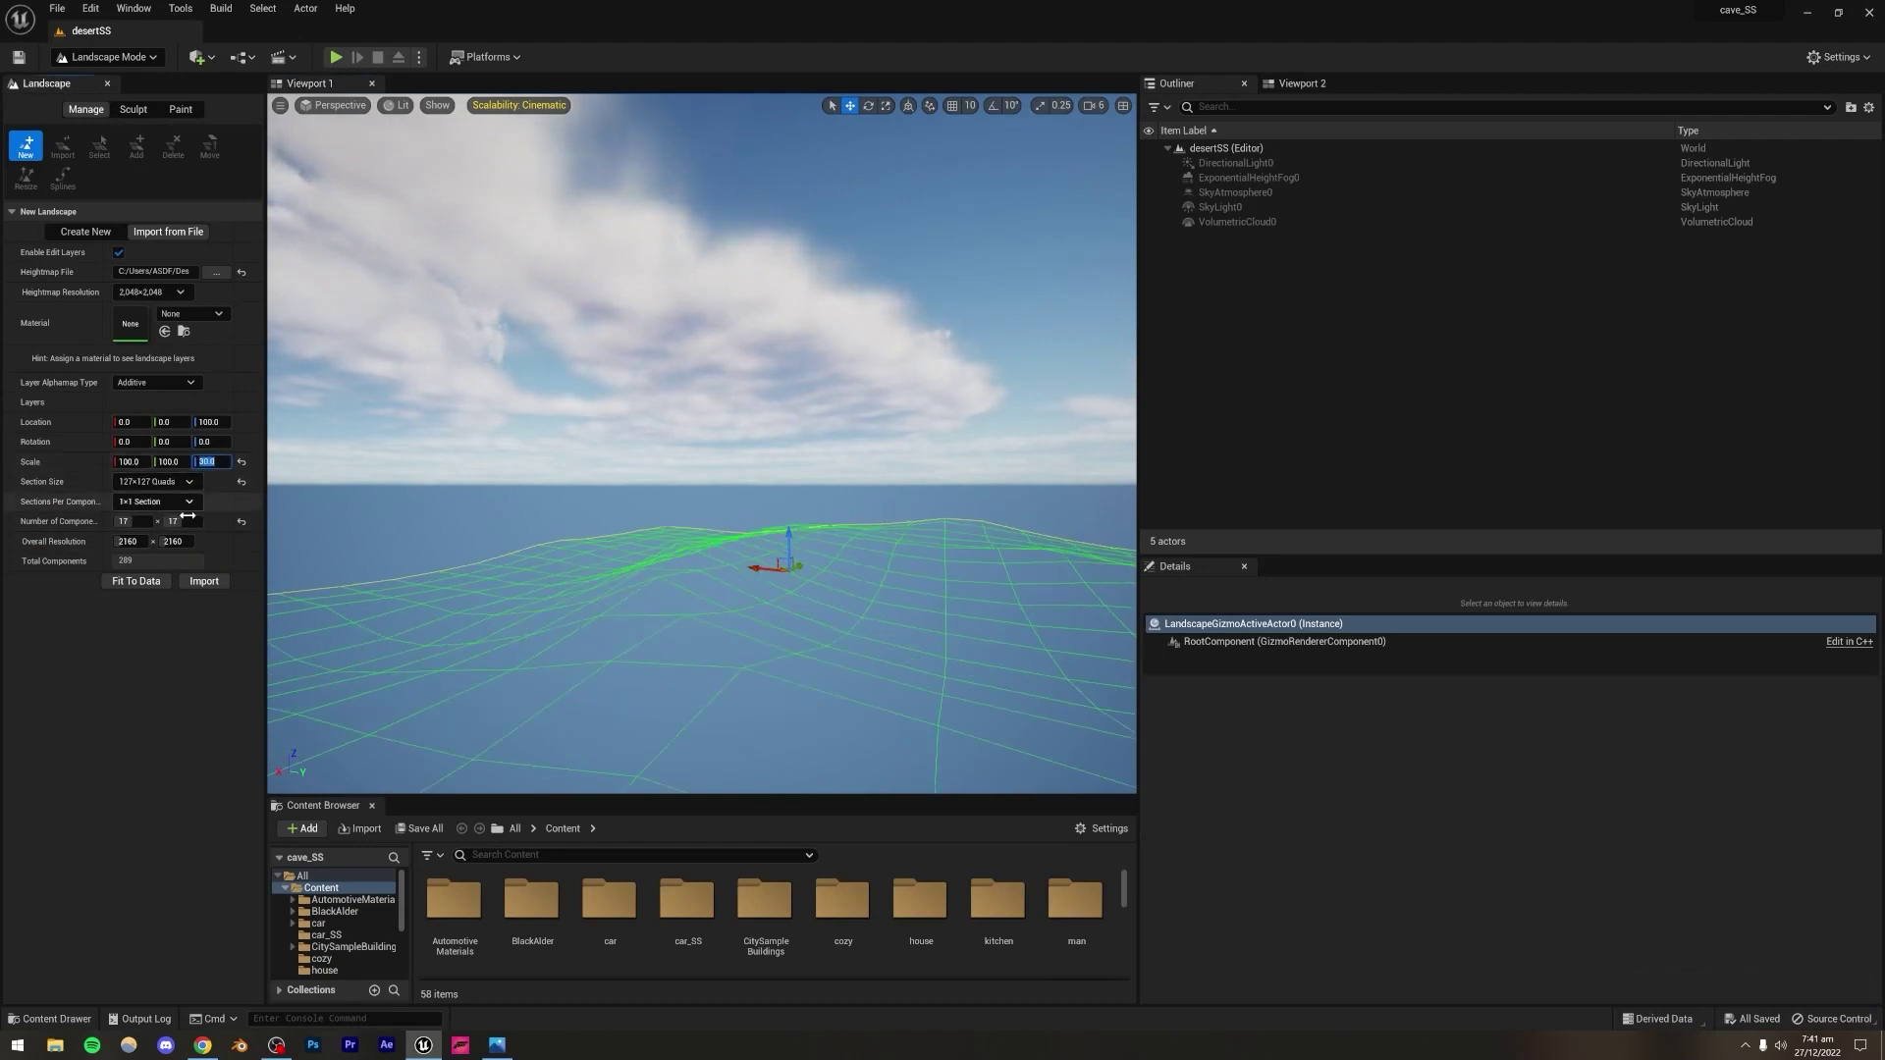
{"action": "left_click", "coordinate": [204, 582]}
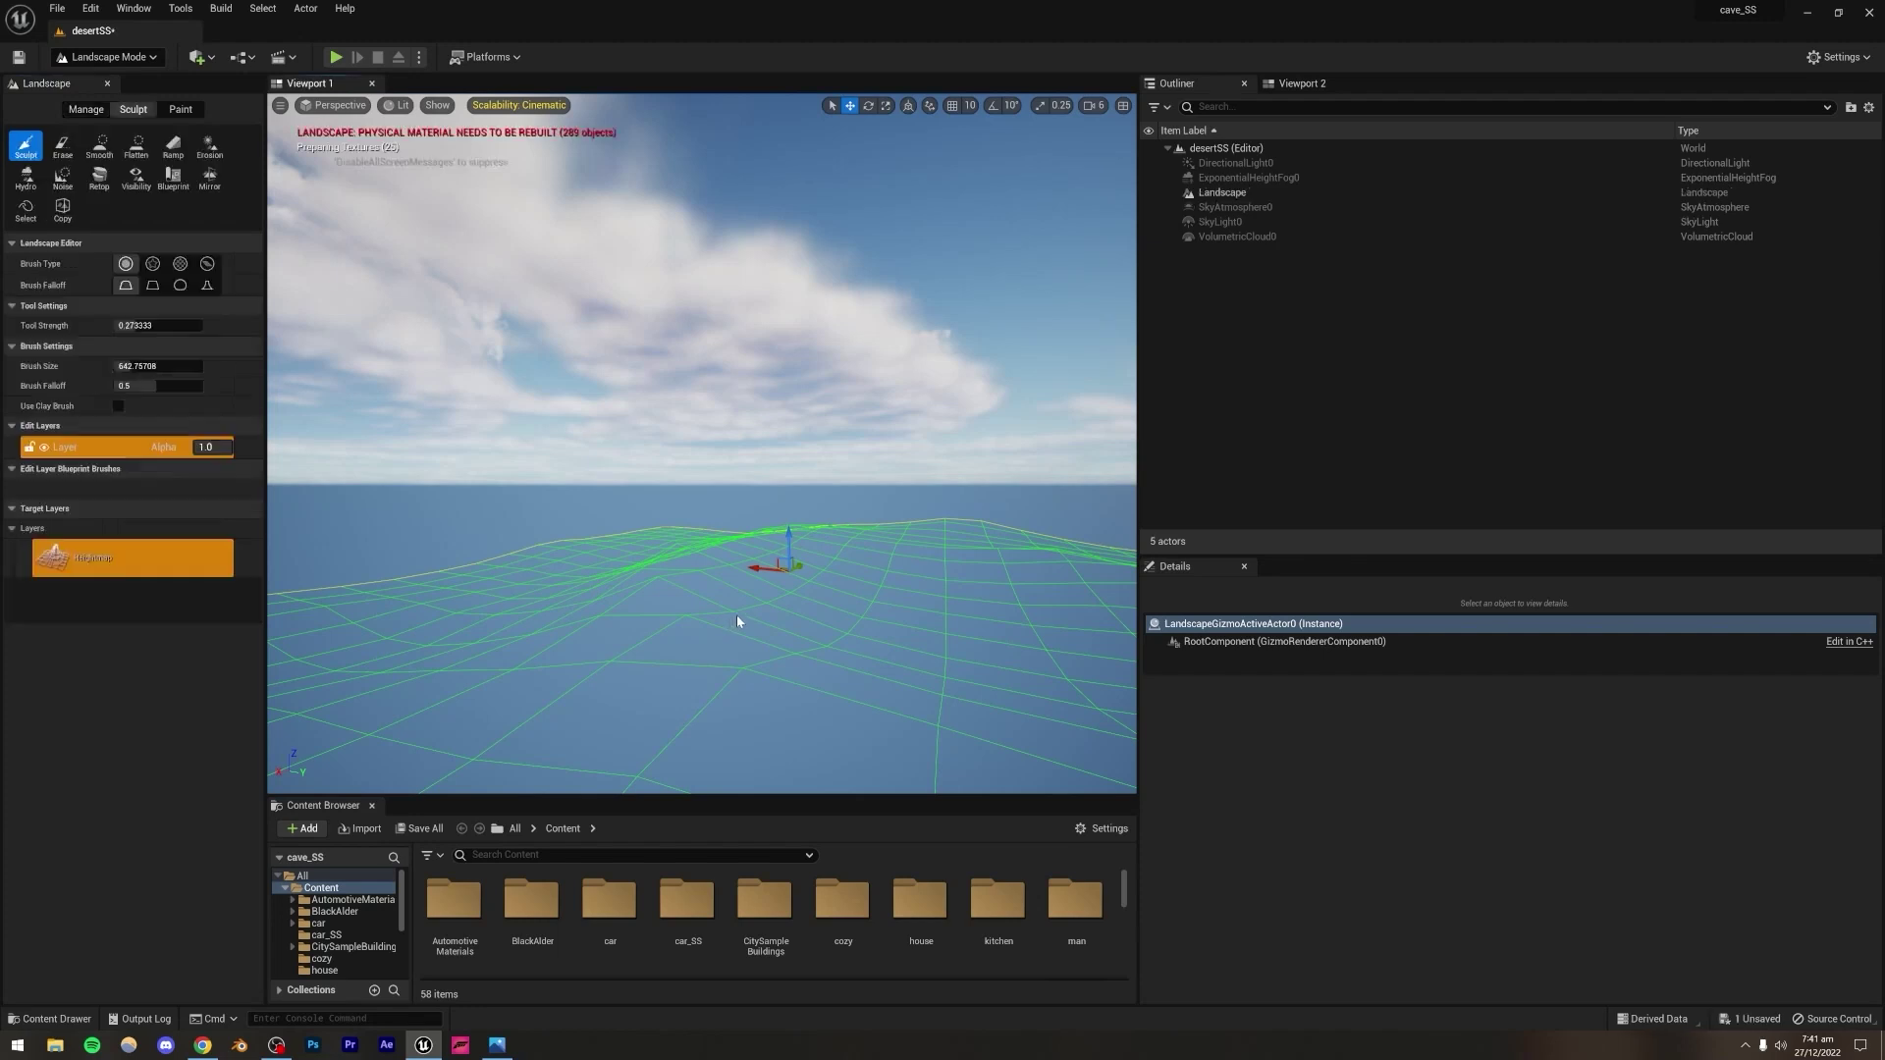
Step: Switch back to Selection mode and save the desertSS level
{"action": "right_click_drag", "start_coordinate": [702, 442], "coordinate": [762, 633]}
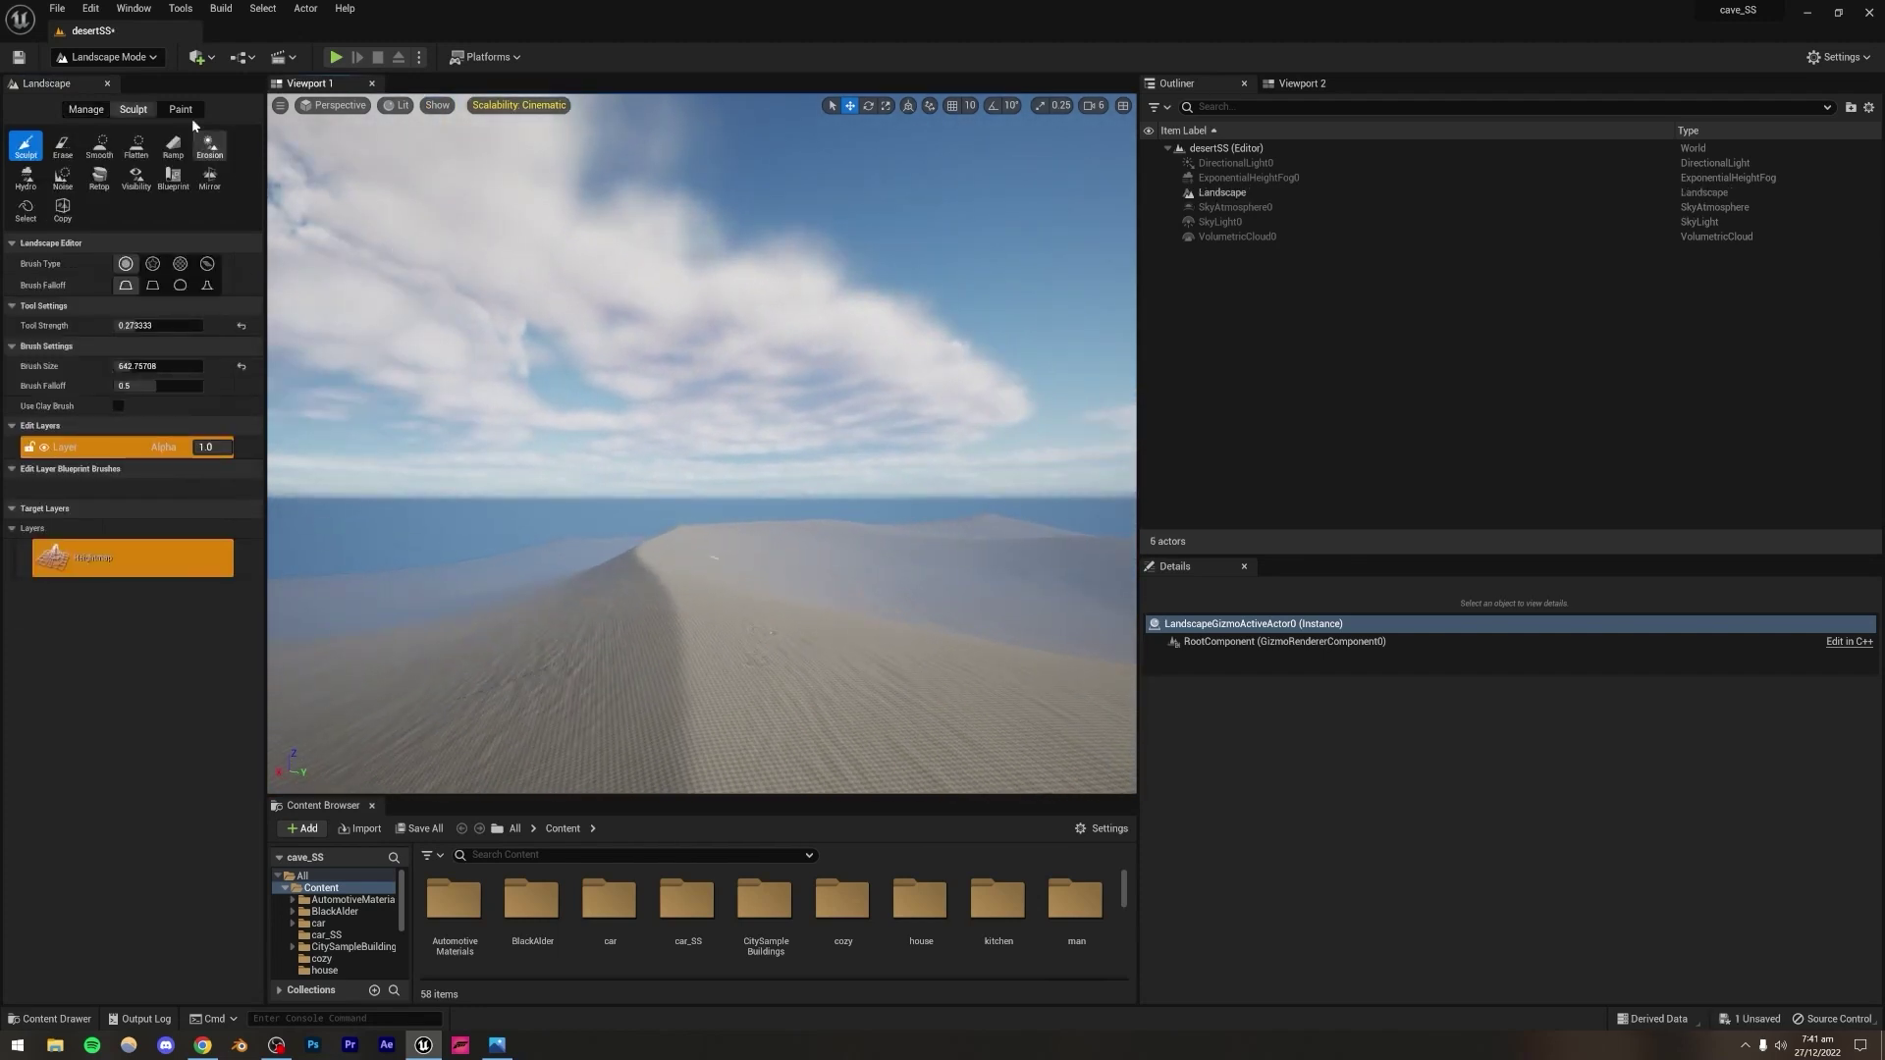
{"action": "left_click", "coordinate": [106, 56]}
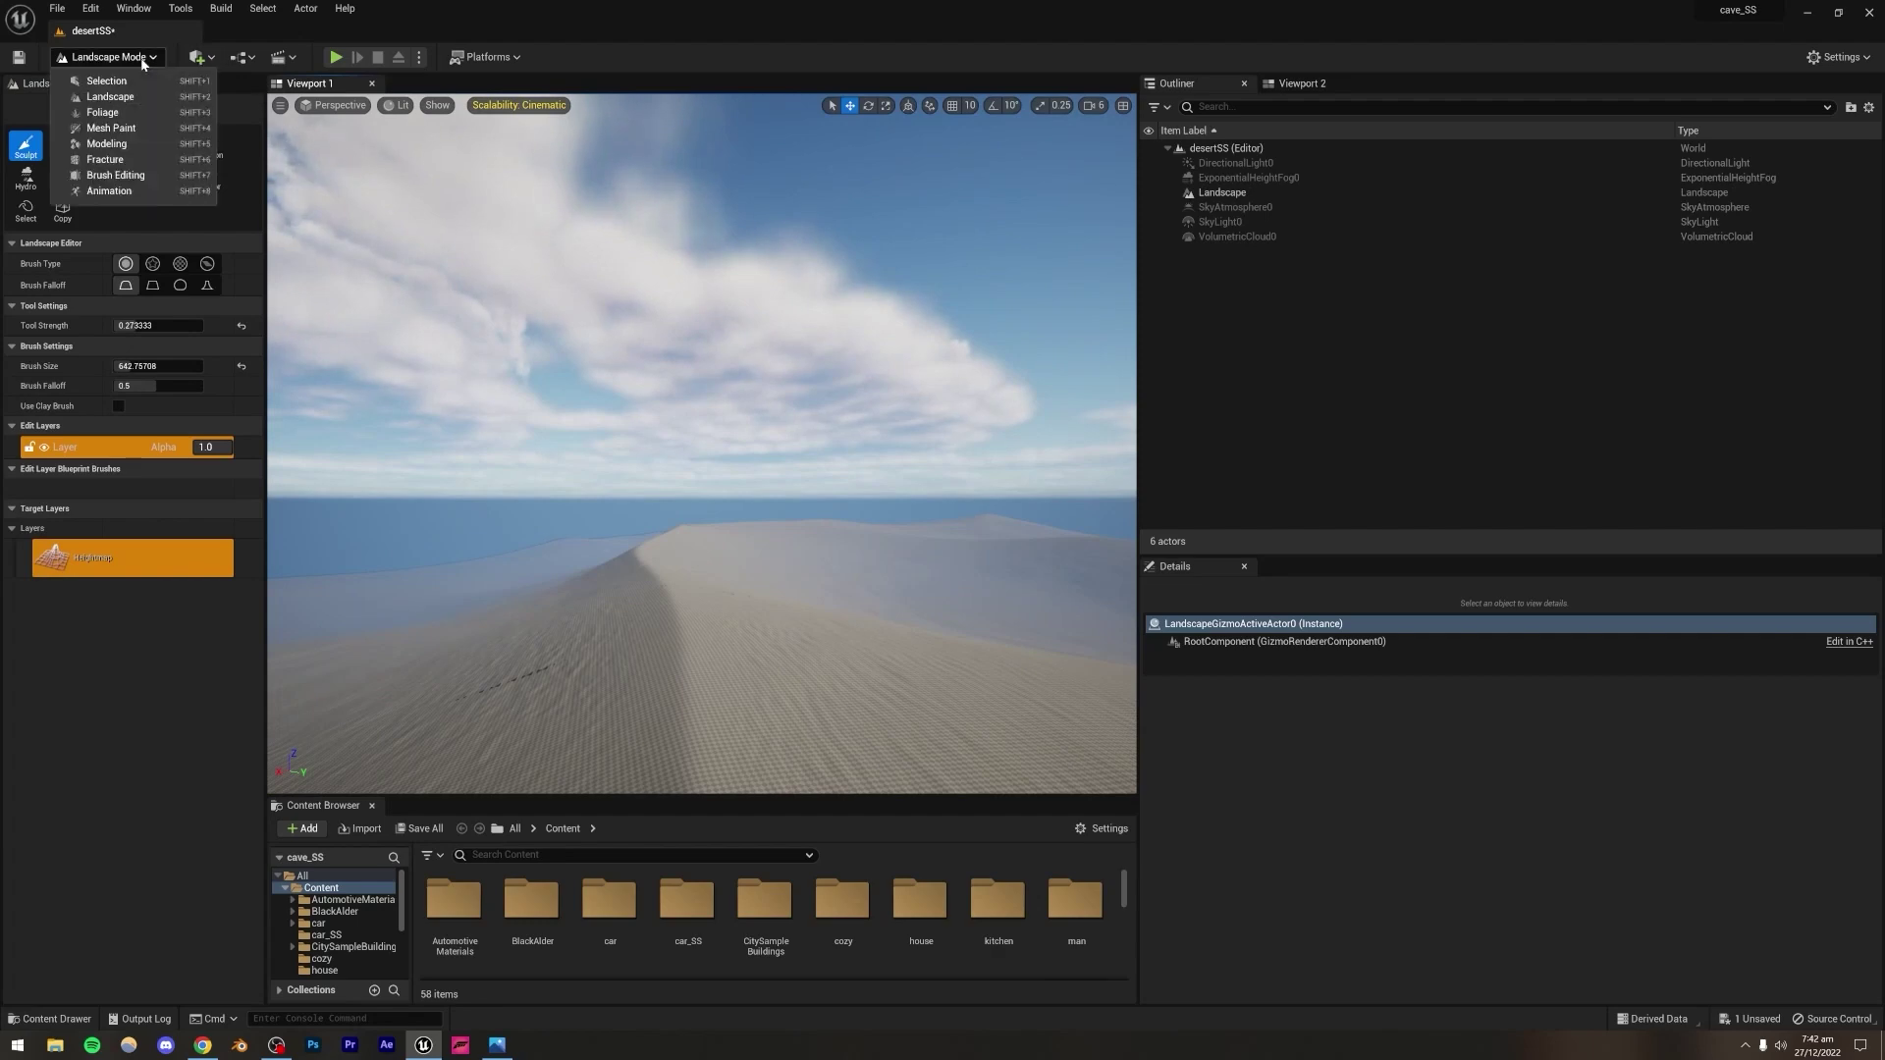
{"action": "left_click", "coordinate": [98, 73]}
{"action": "key", "text": "ctrl+s"}
Step: Fly over the flattened dunes, then bring up the reference dune render in Photos
{"action": "right_click_drag", "start_coordinate": [520, 633], "coordinate": [297, 450]}
{"action": "right_click_drag", "start_coordinate": [515, 474], "coordinate": [708, 540]}
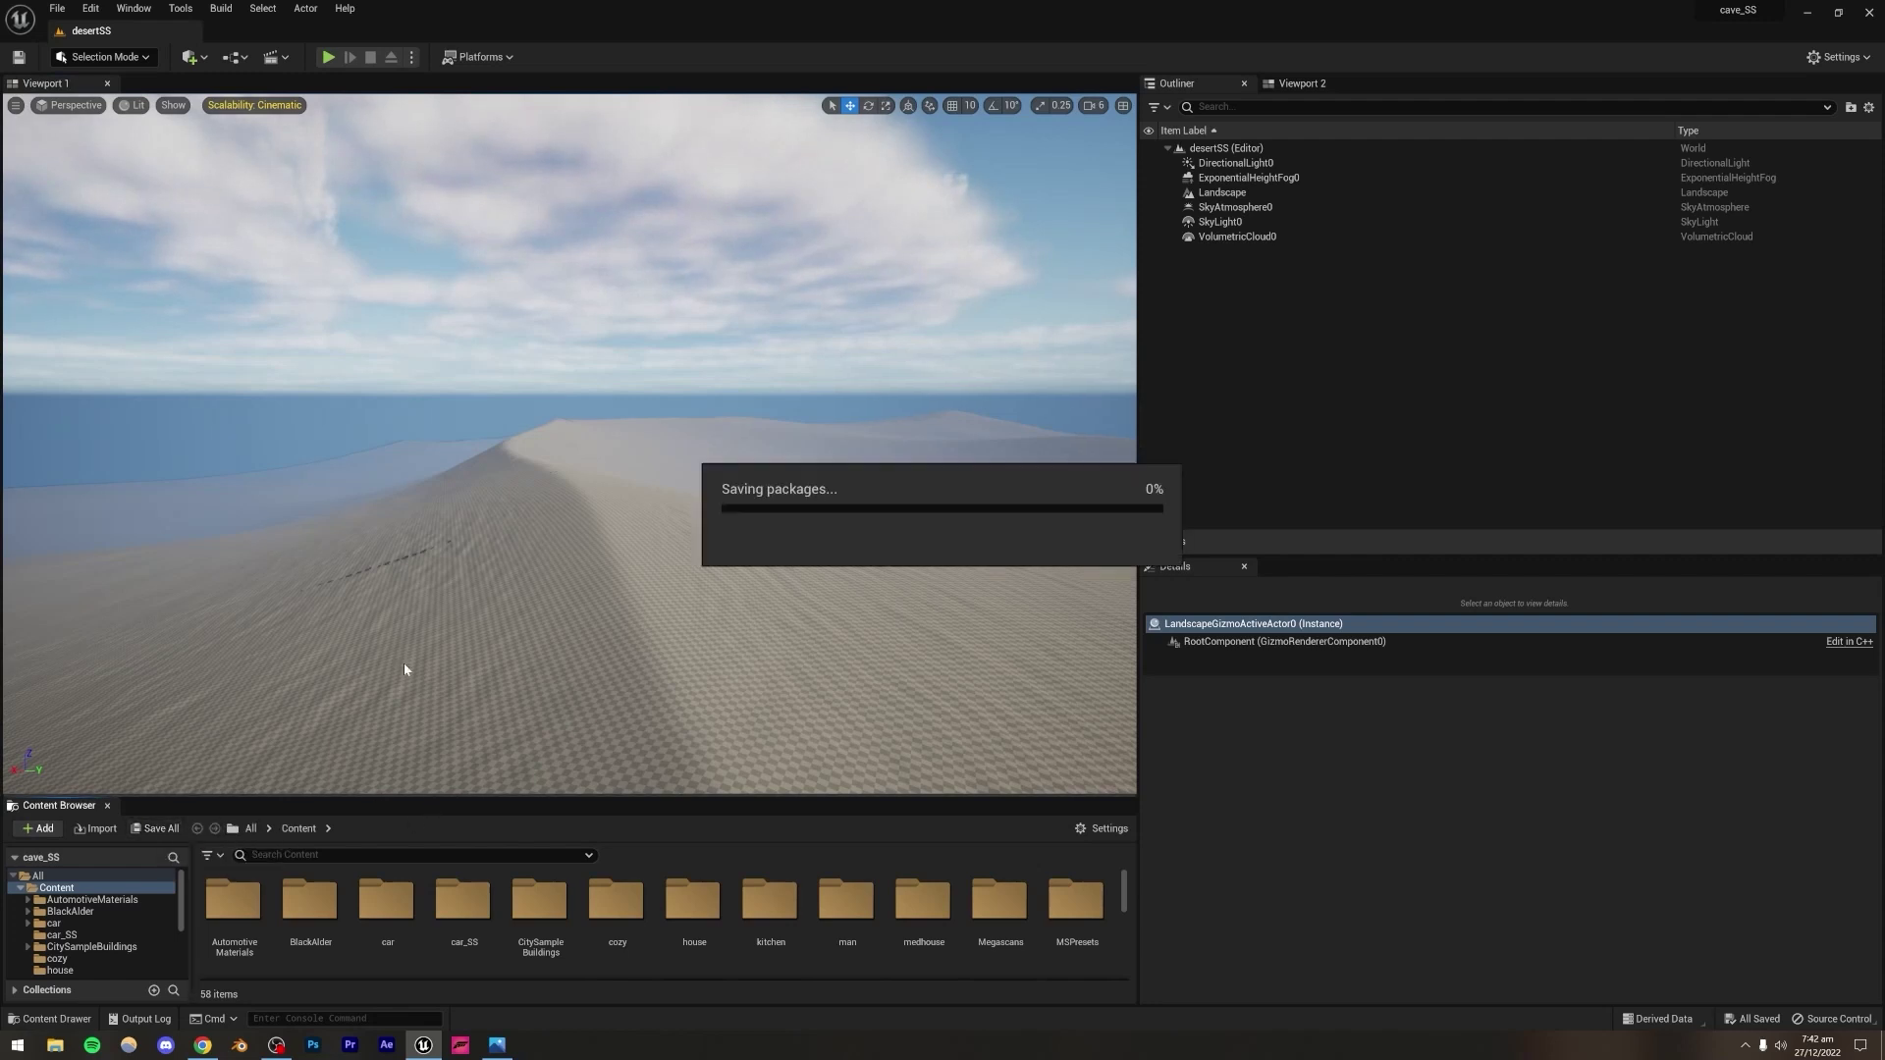
{"action": "left_click_drag", "start_coordinate": [775, 547], "coordinate": [775, 491]}
{"action": "right_click_drag", "start_coordinate": [775, 491], "coordinate": [803, 523]}
{"action": "right_click_drag", "start_coordinate": [653, 672], "coordinate": [653, 671]}
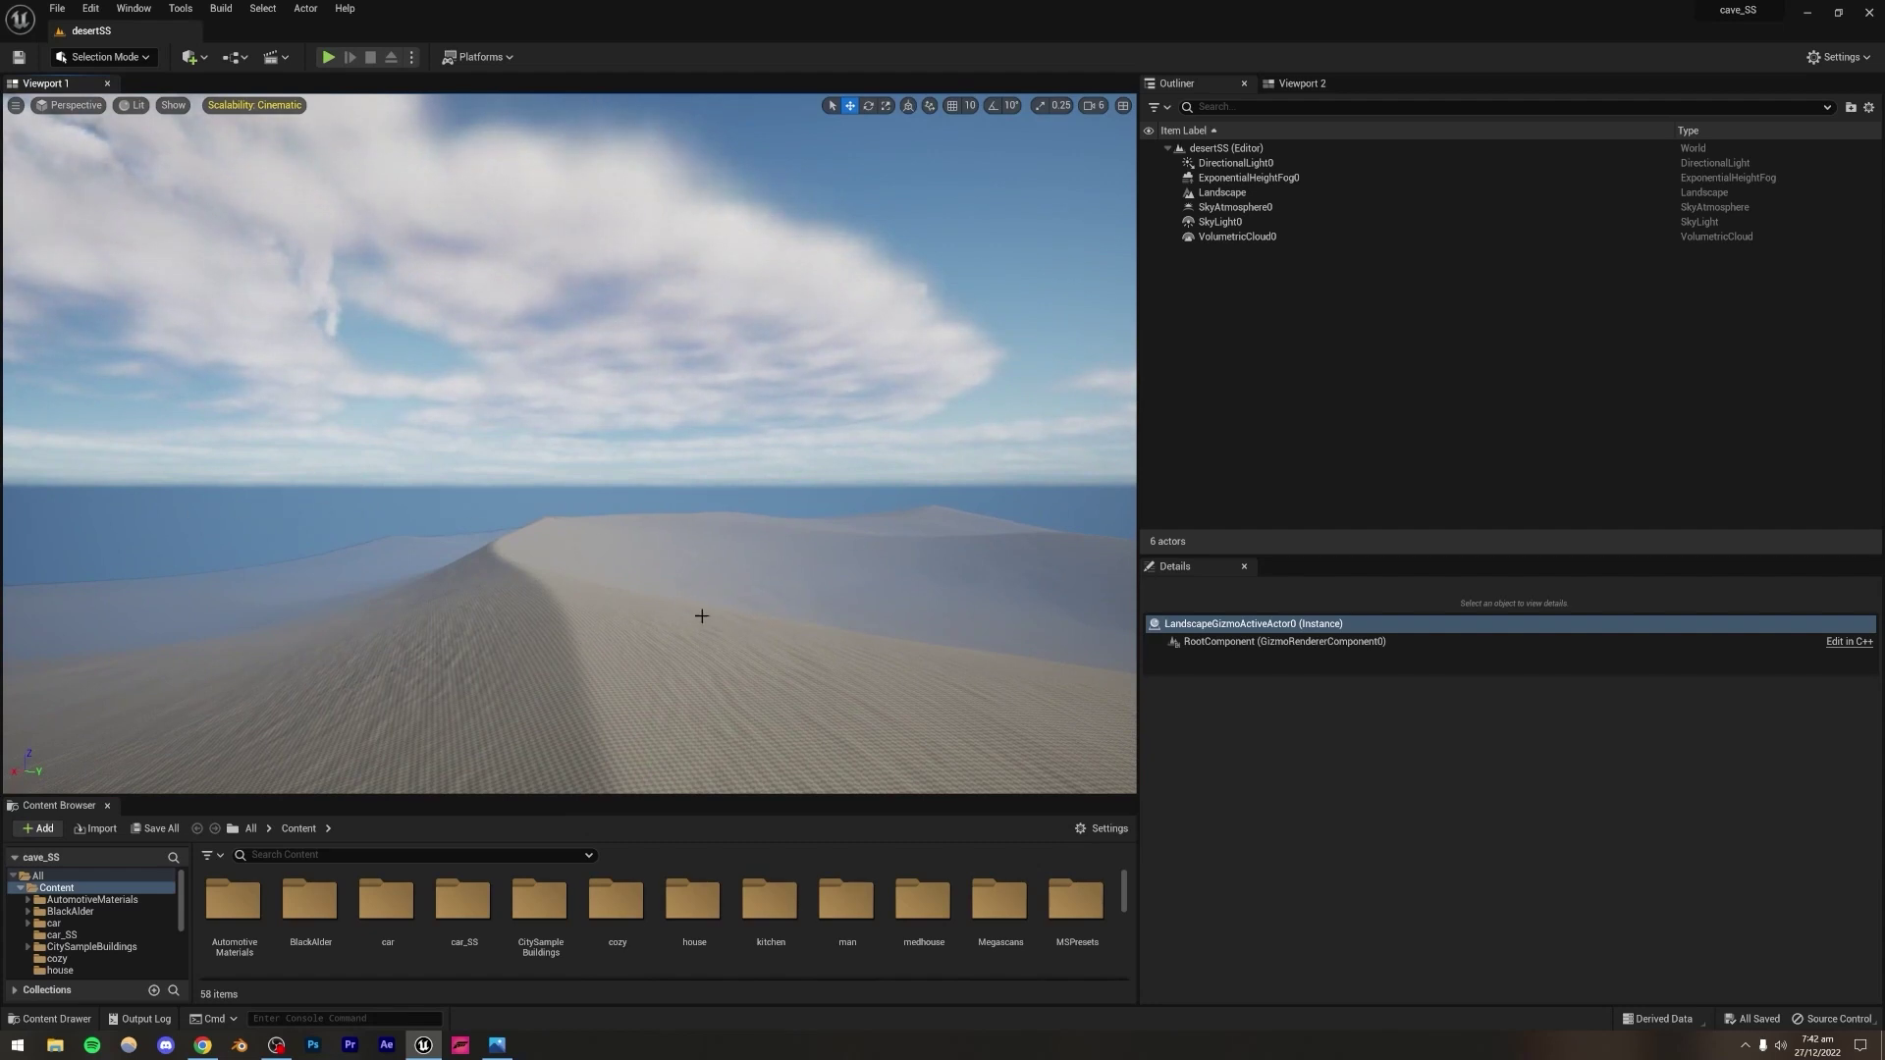
{"action": "left_click", "coordinate": [496, 1045]}
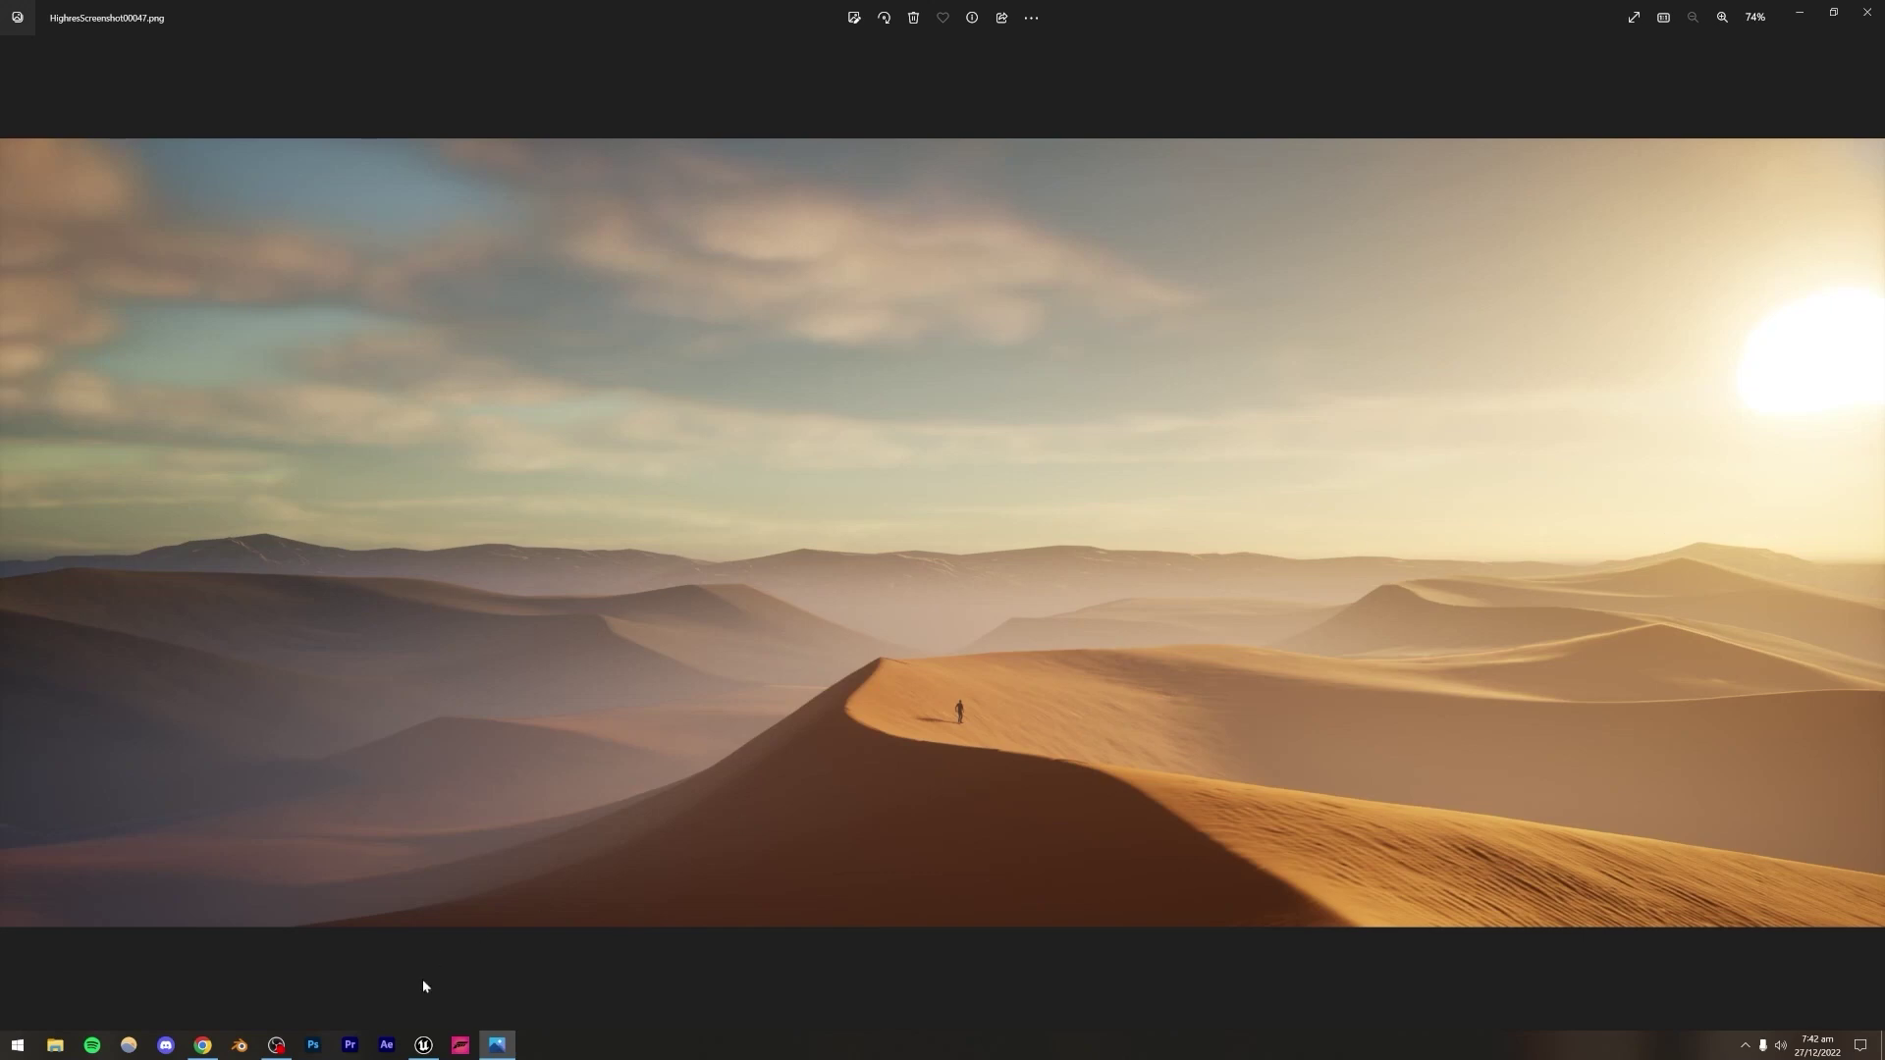
Step: Return to the Unreal Editor and open the add-content options
{"action": "left_click", "coordinate": [429, 1046]}
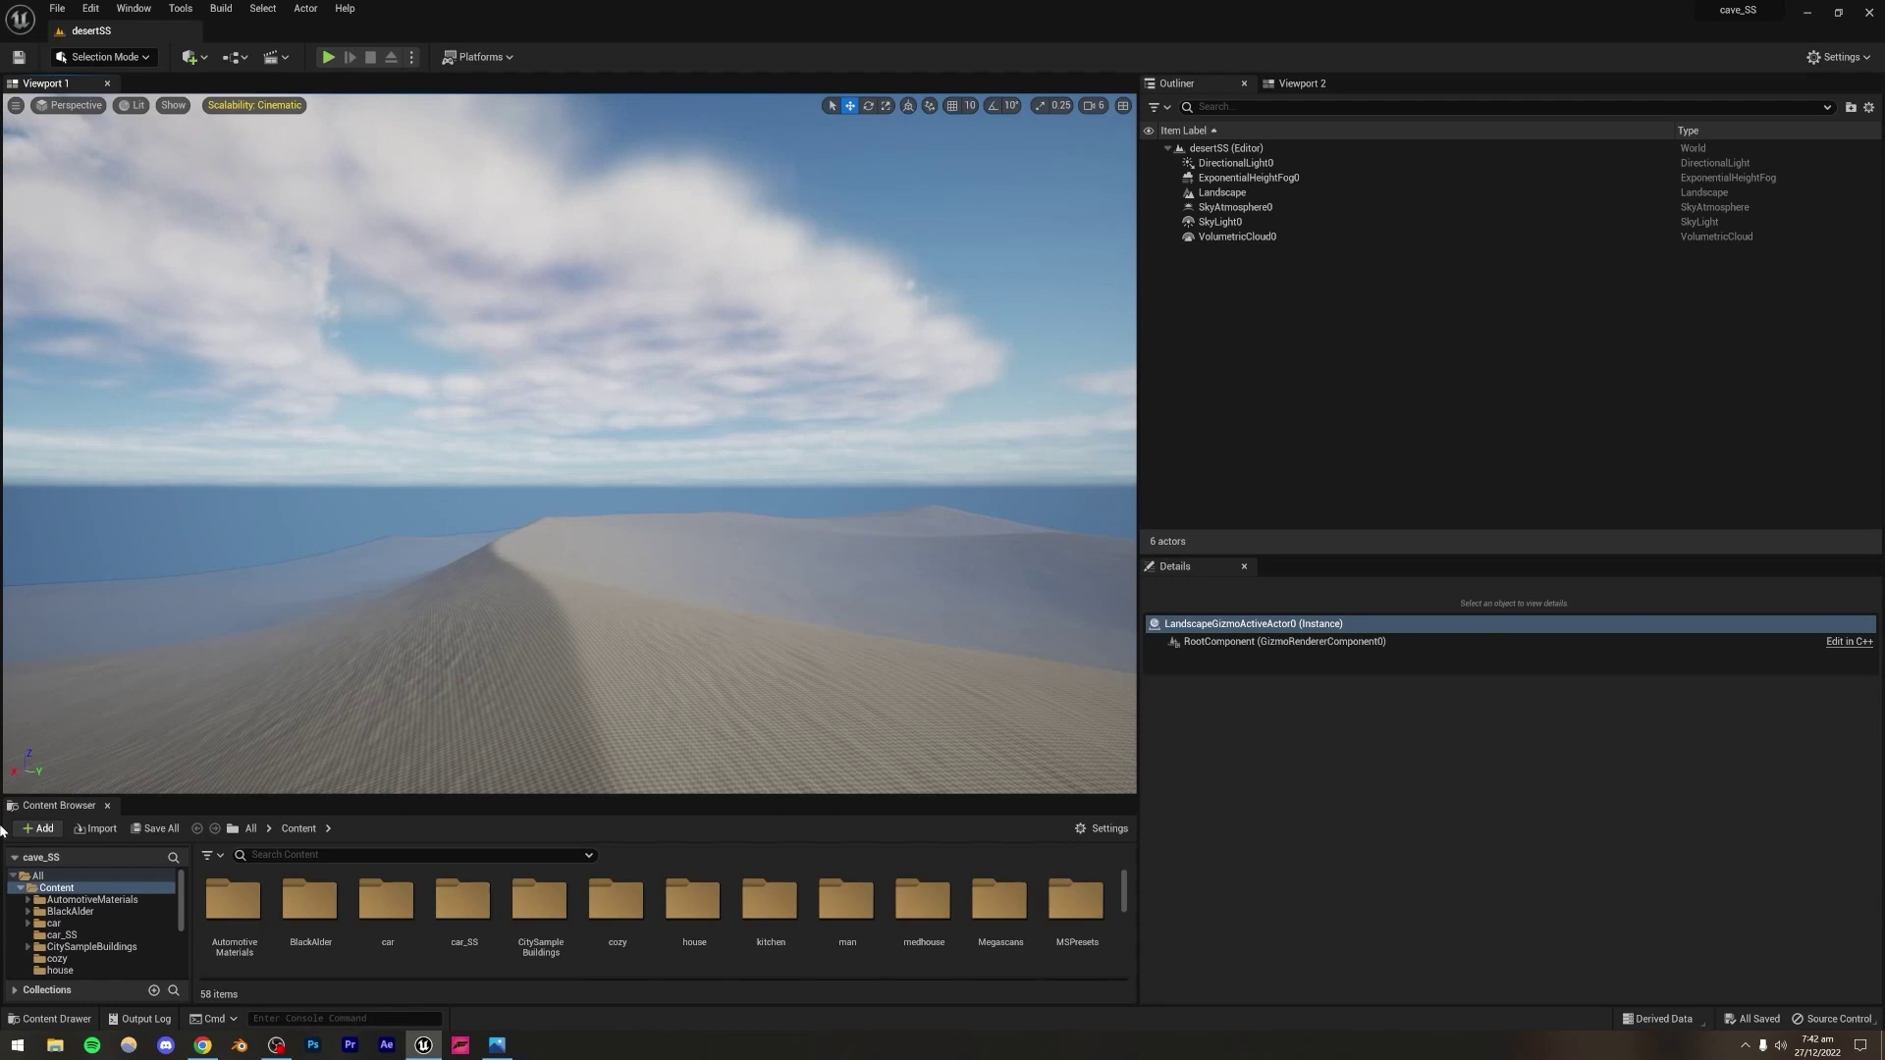
{"action": "left_click", "coordinate": [39, 829]}
Step: Search the Quixel Megascans library for 'desert sand'
{"action": "left_click", "coordinate": [118, 330]}
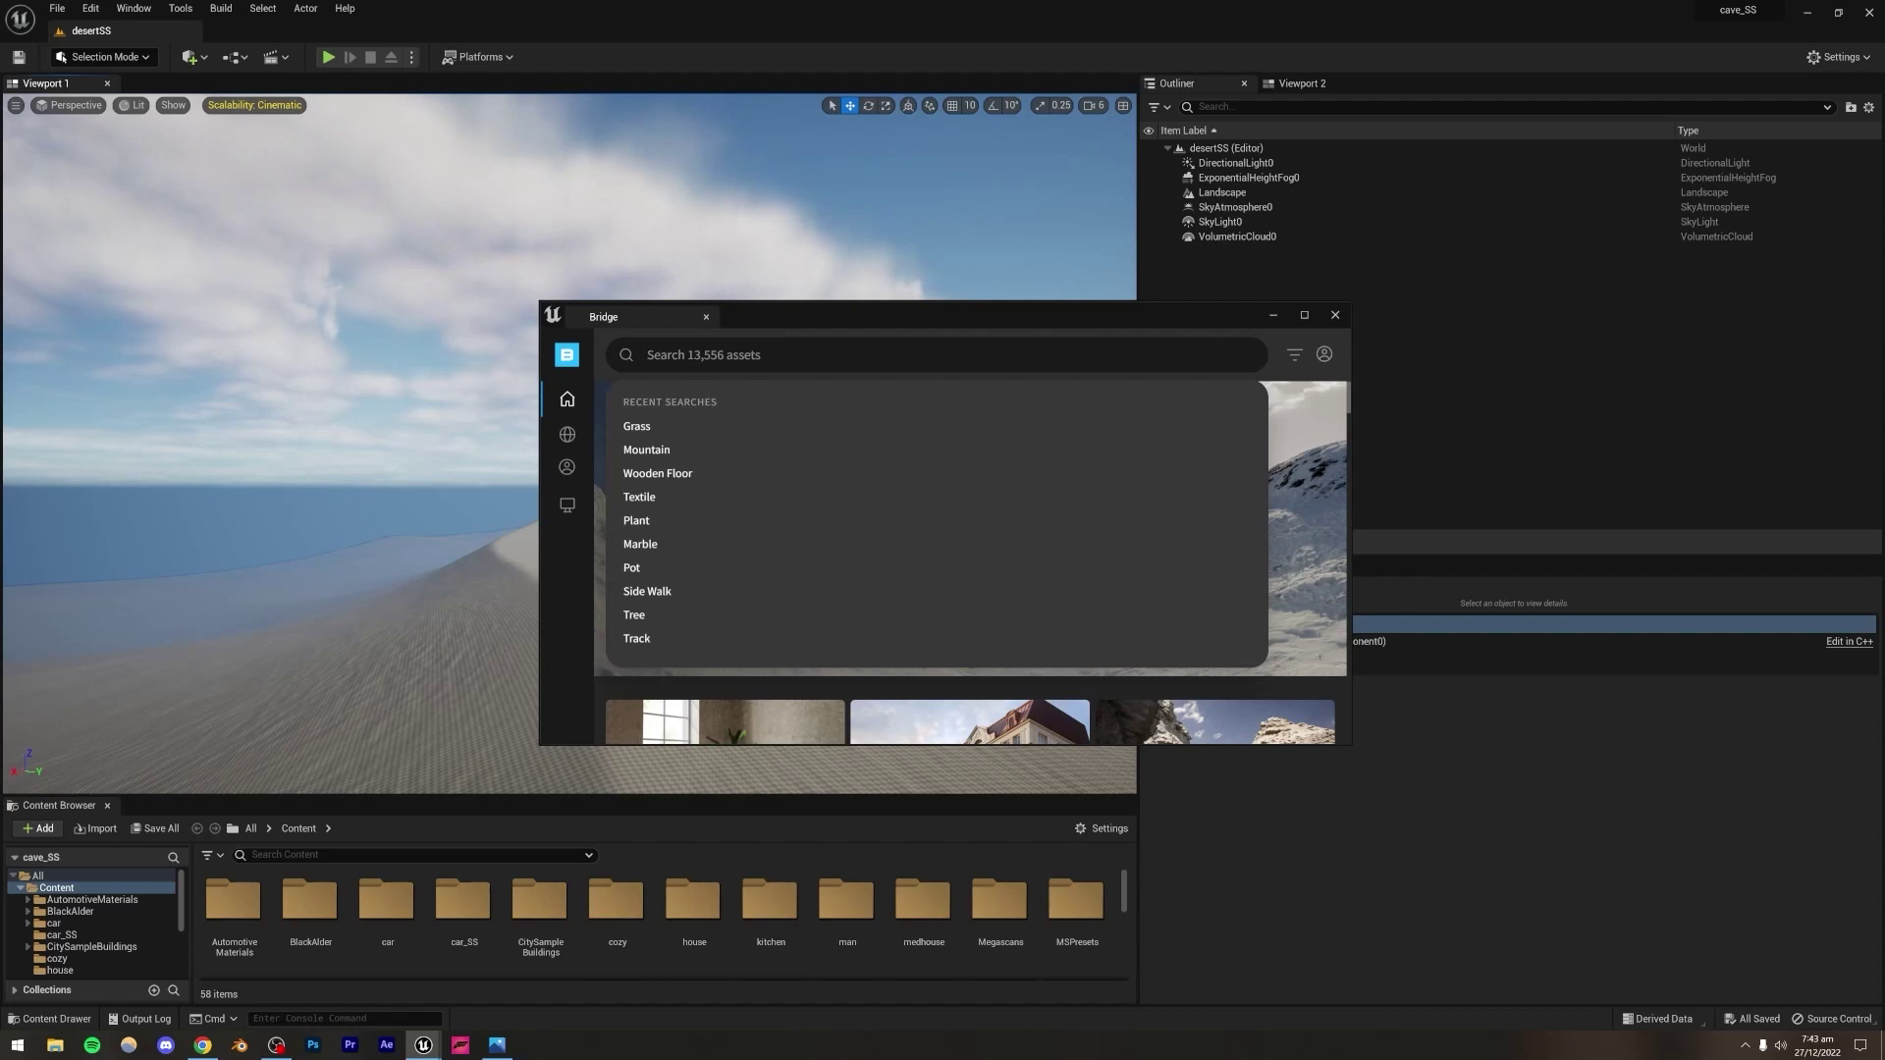
{"action": "type", "text": "de"}
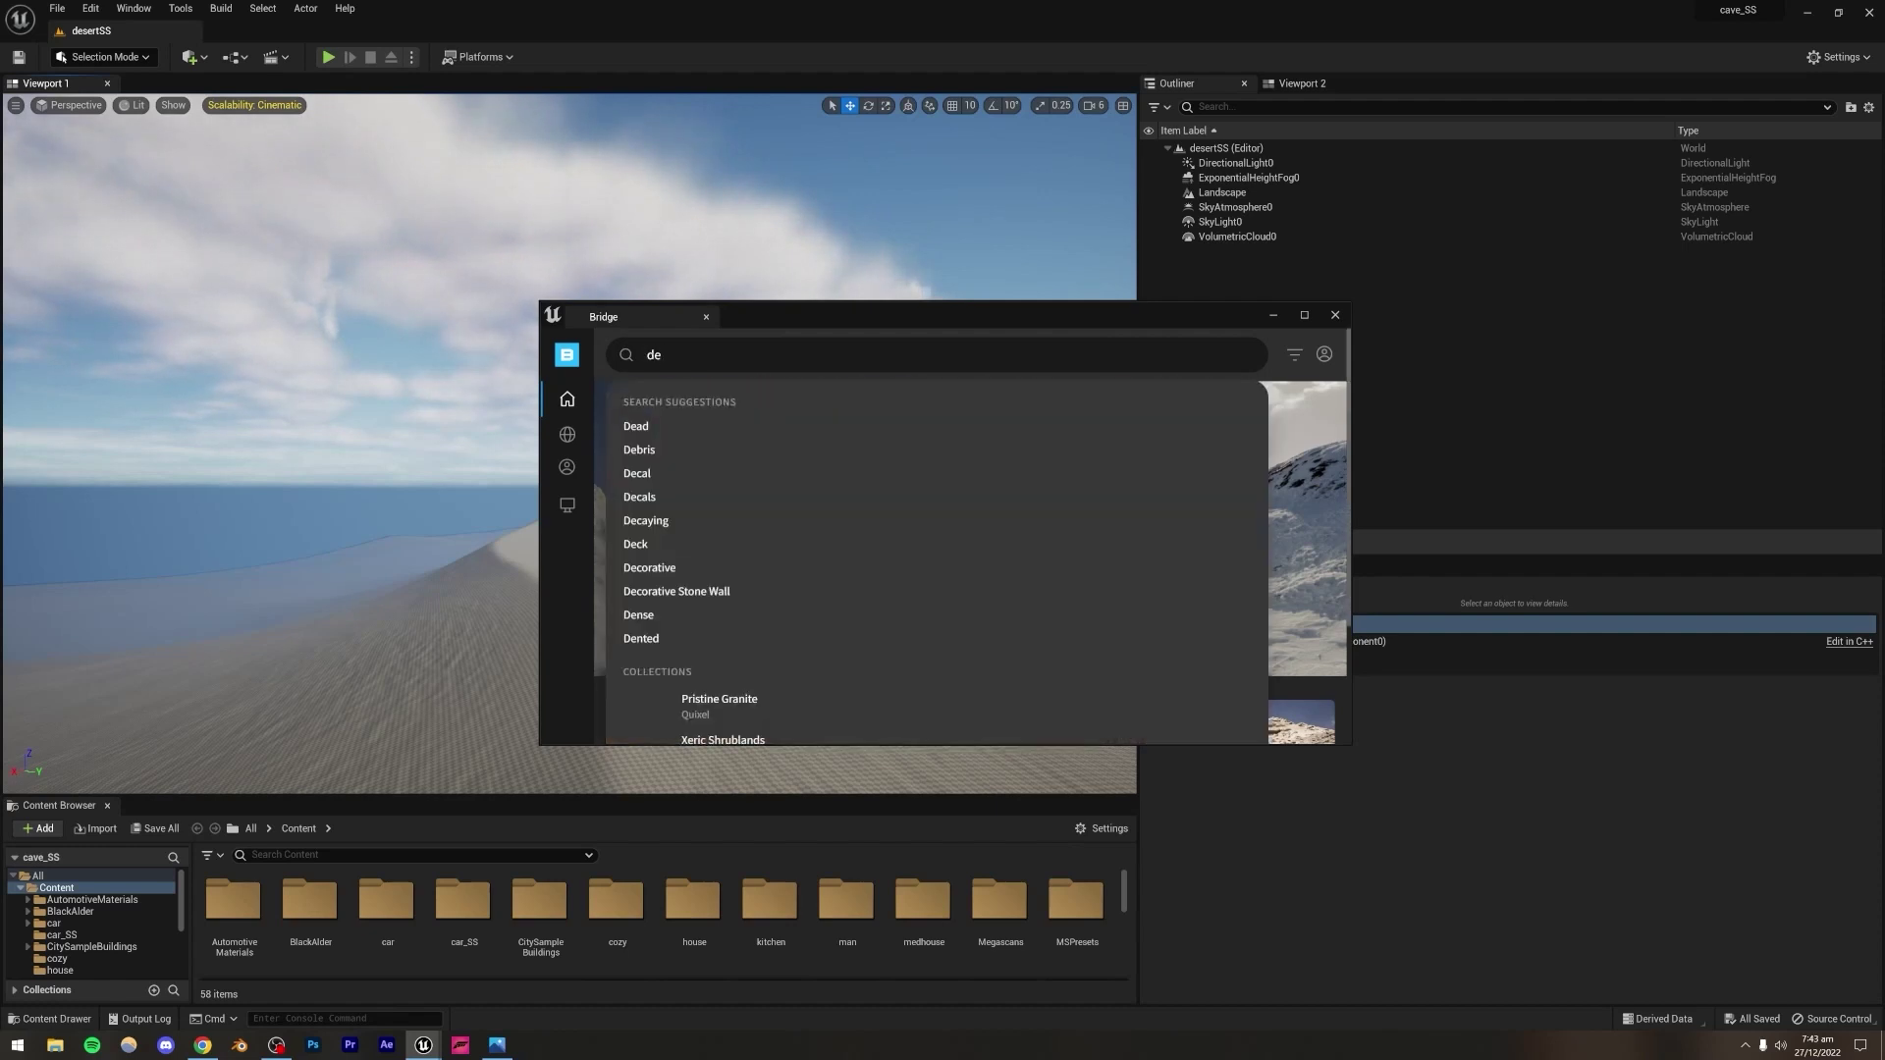
{"action": "type", "text": "sert sand"}
{"action": "key", "text": "Return"}
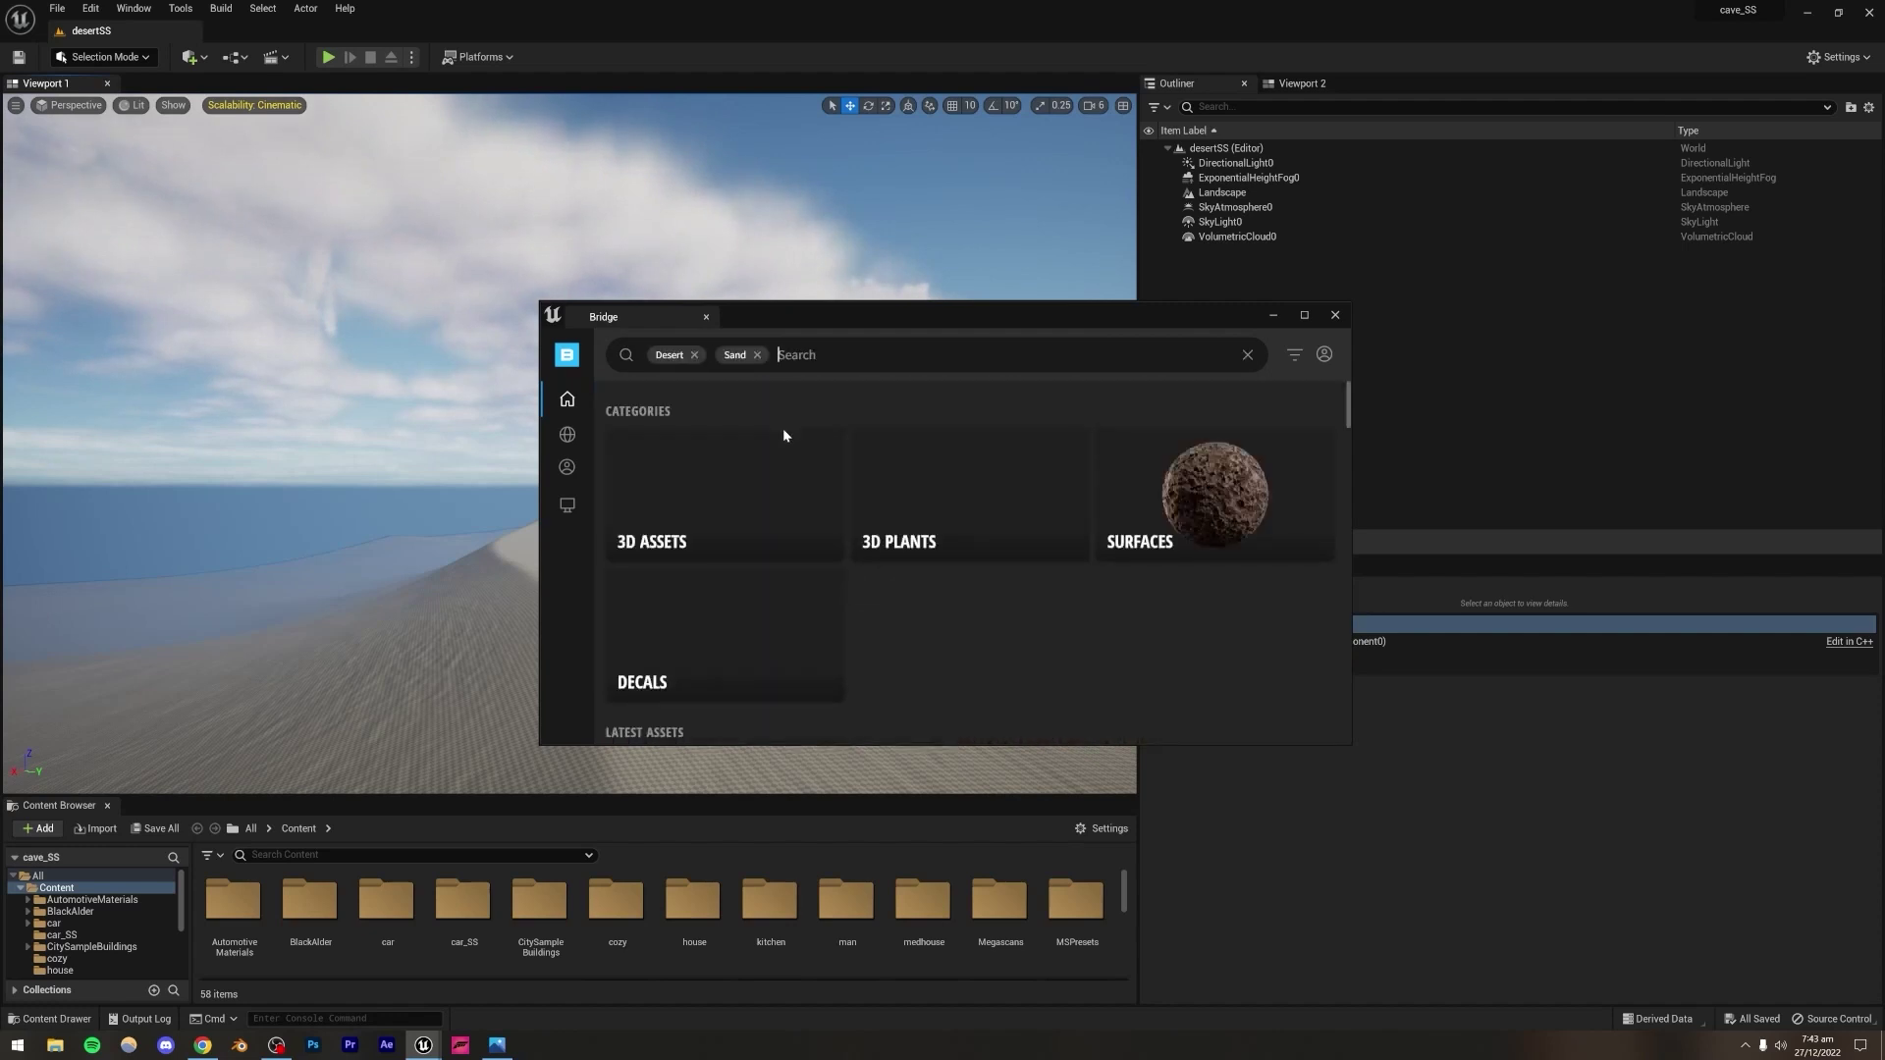
{"action": "scroll", "coordinate": [939, 587], "scroll_direction": "down", "scroll_amount": 5}
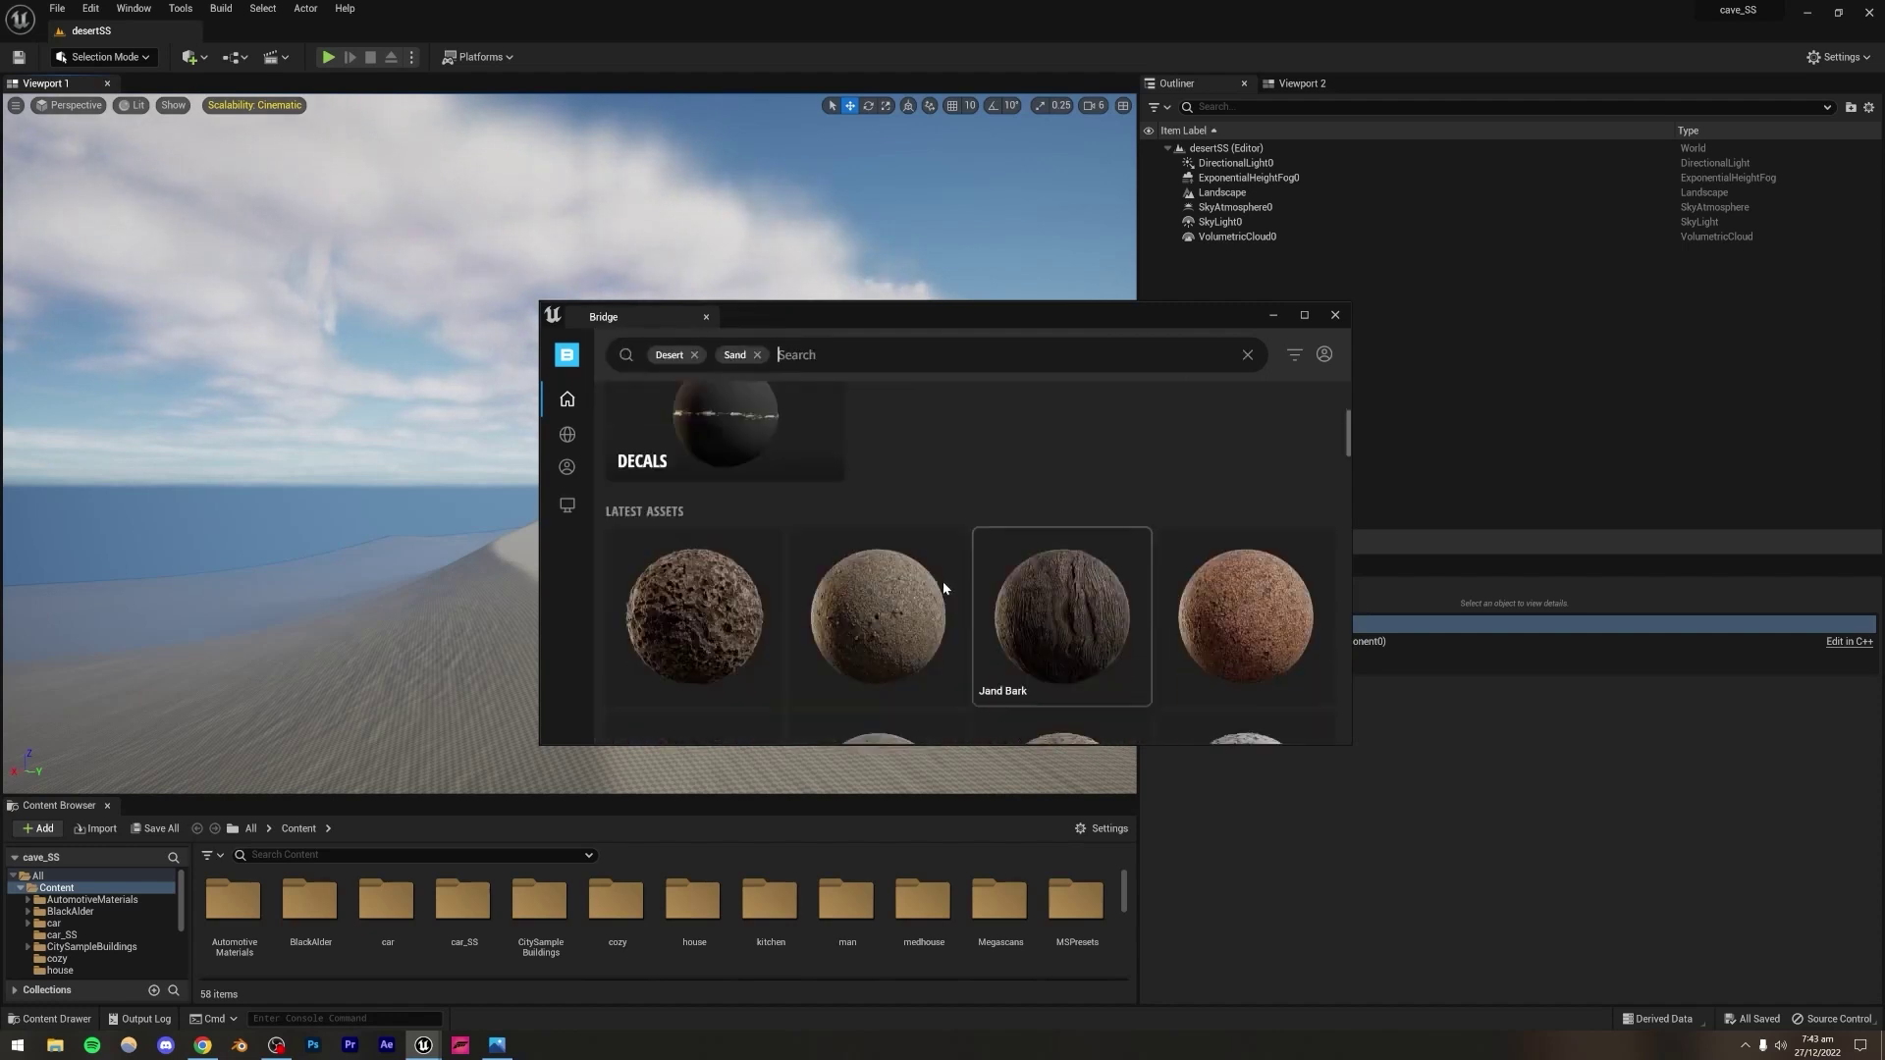
{"action": "scroll", "coordinate": [869, 562], "scroll_direction": "down", "scroll_amount": 1}
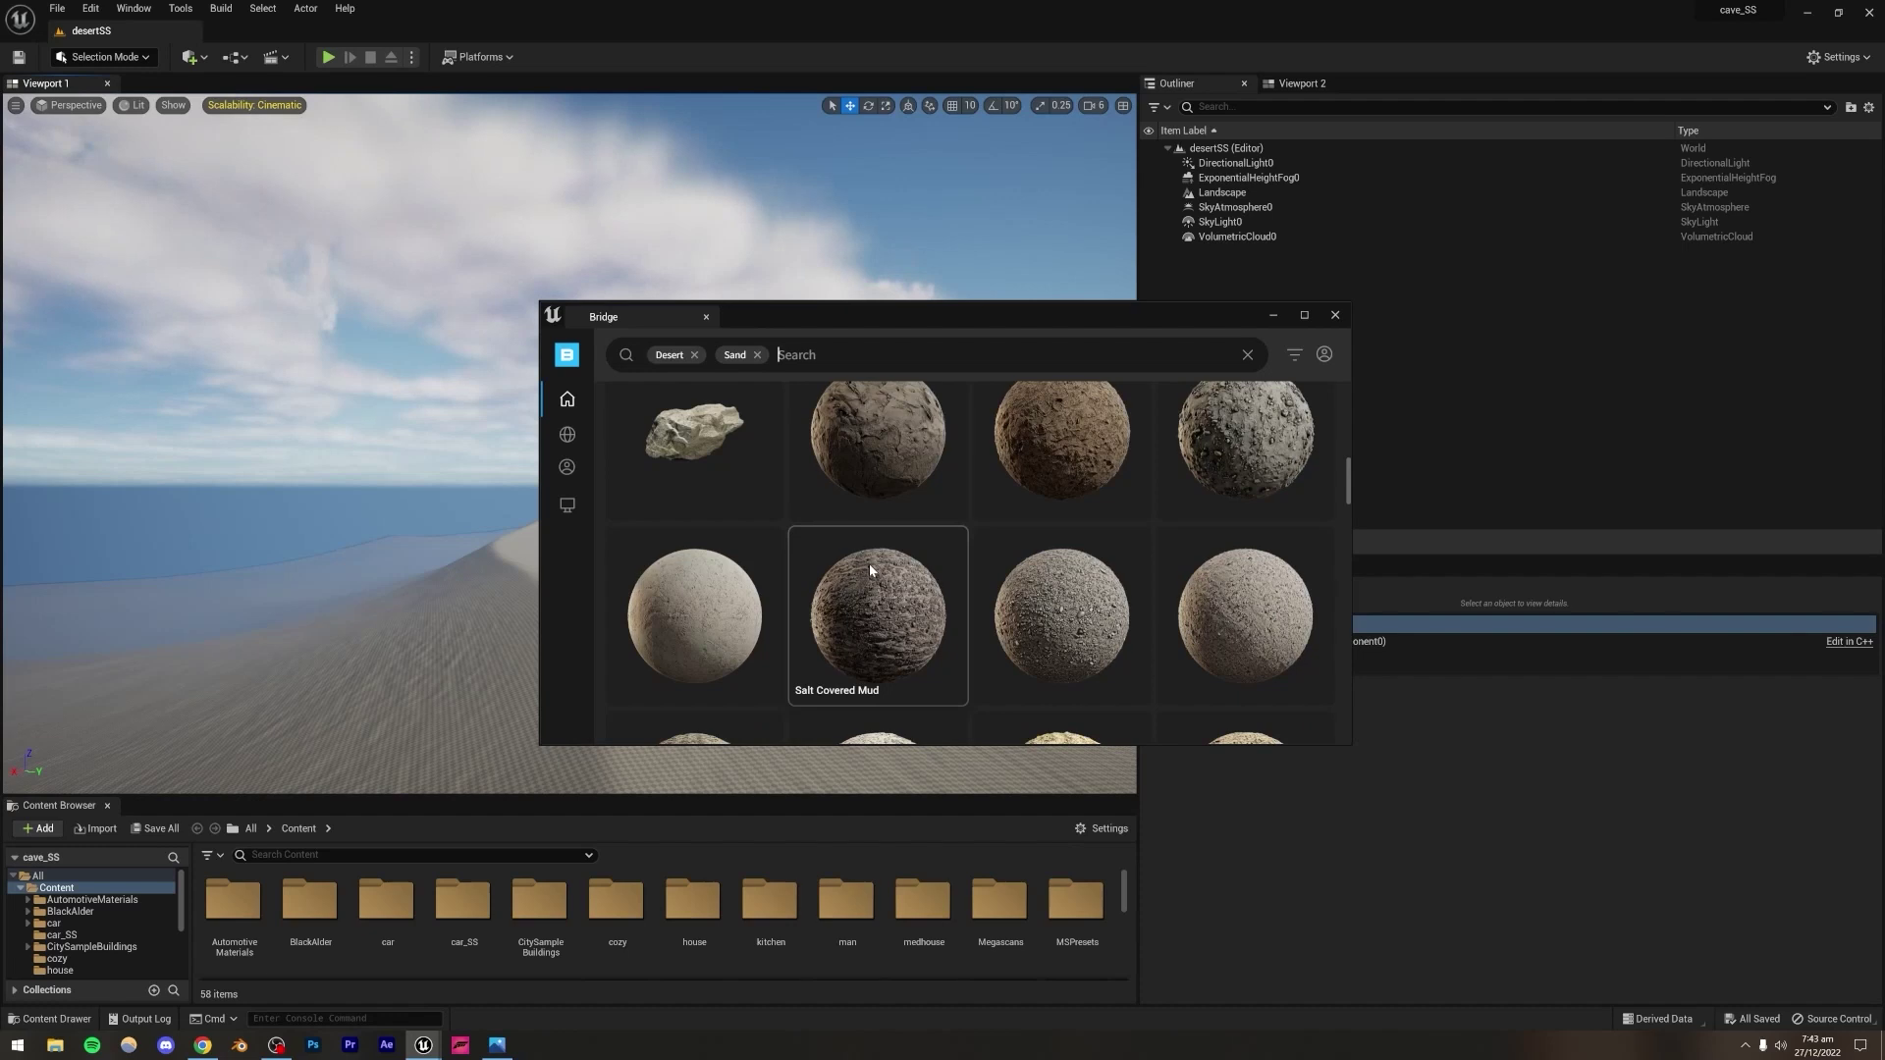
{"action": "scroll", "coordinate": [869, 563], "scroll_direction": "up", "scroll_amount": 1}
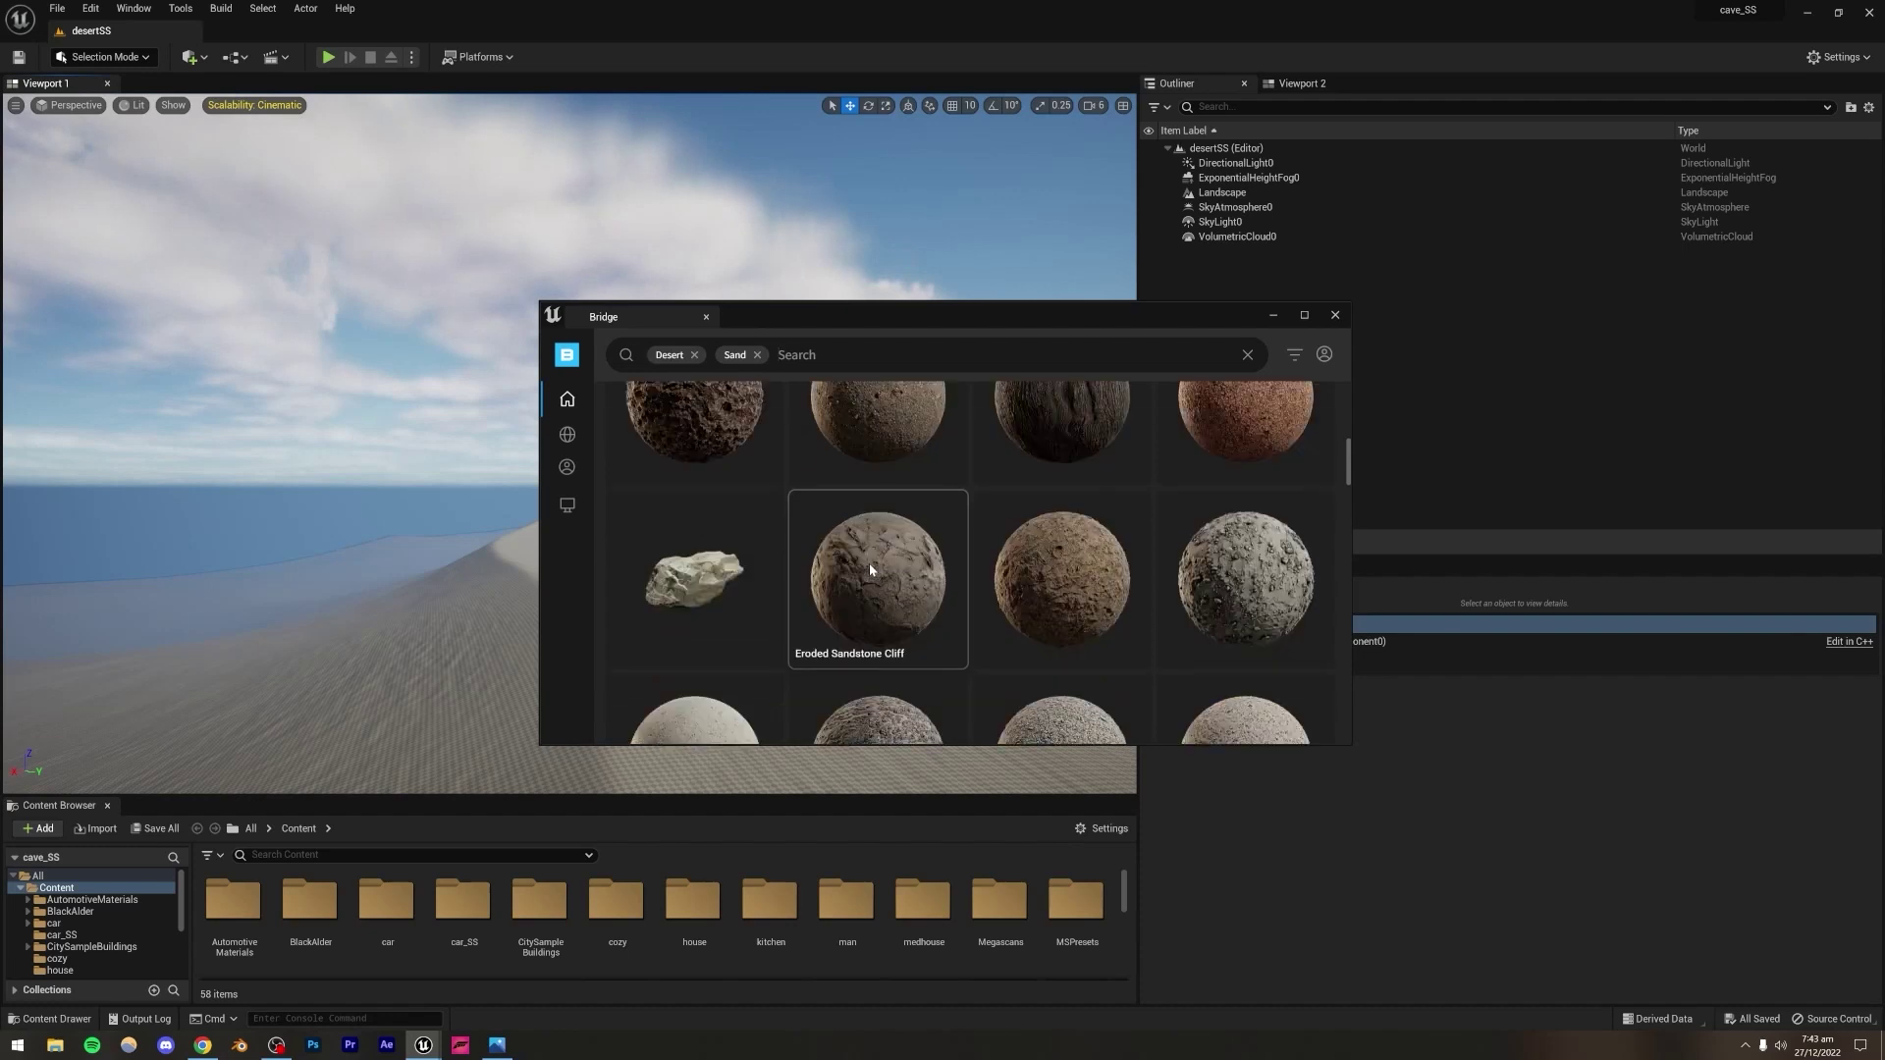
Step: Inspect the Dry Trampled Soil material's details and browse further results
{"action": "left_click", "coordinate": [1035, 561]}
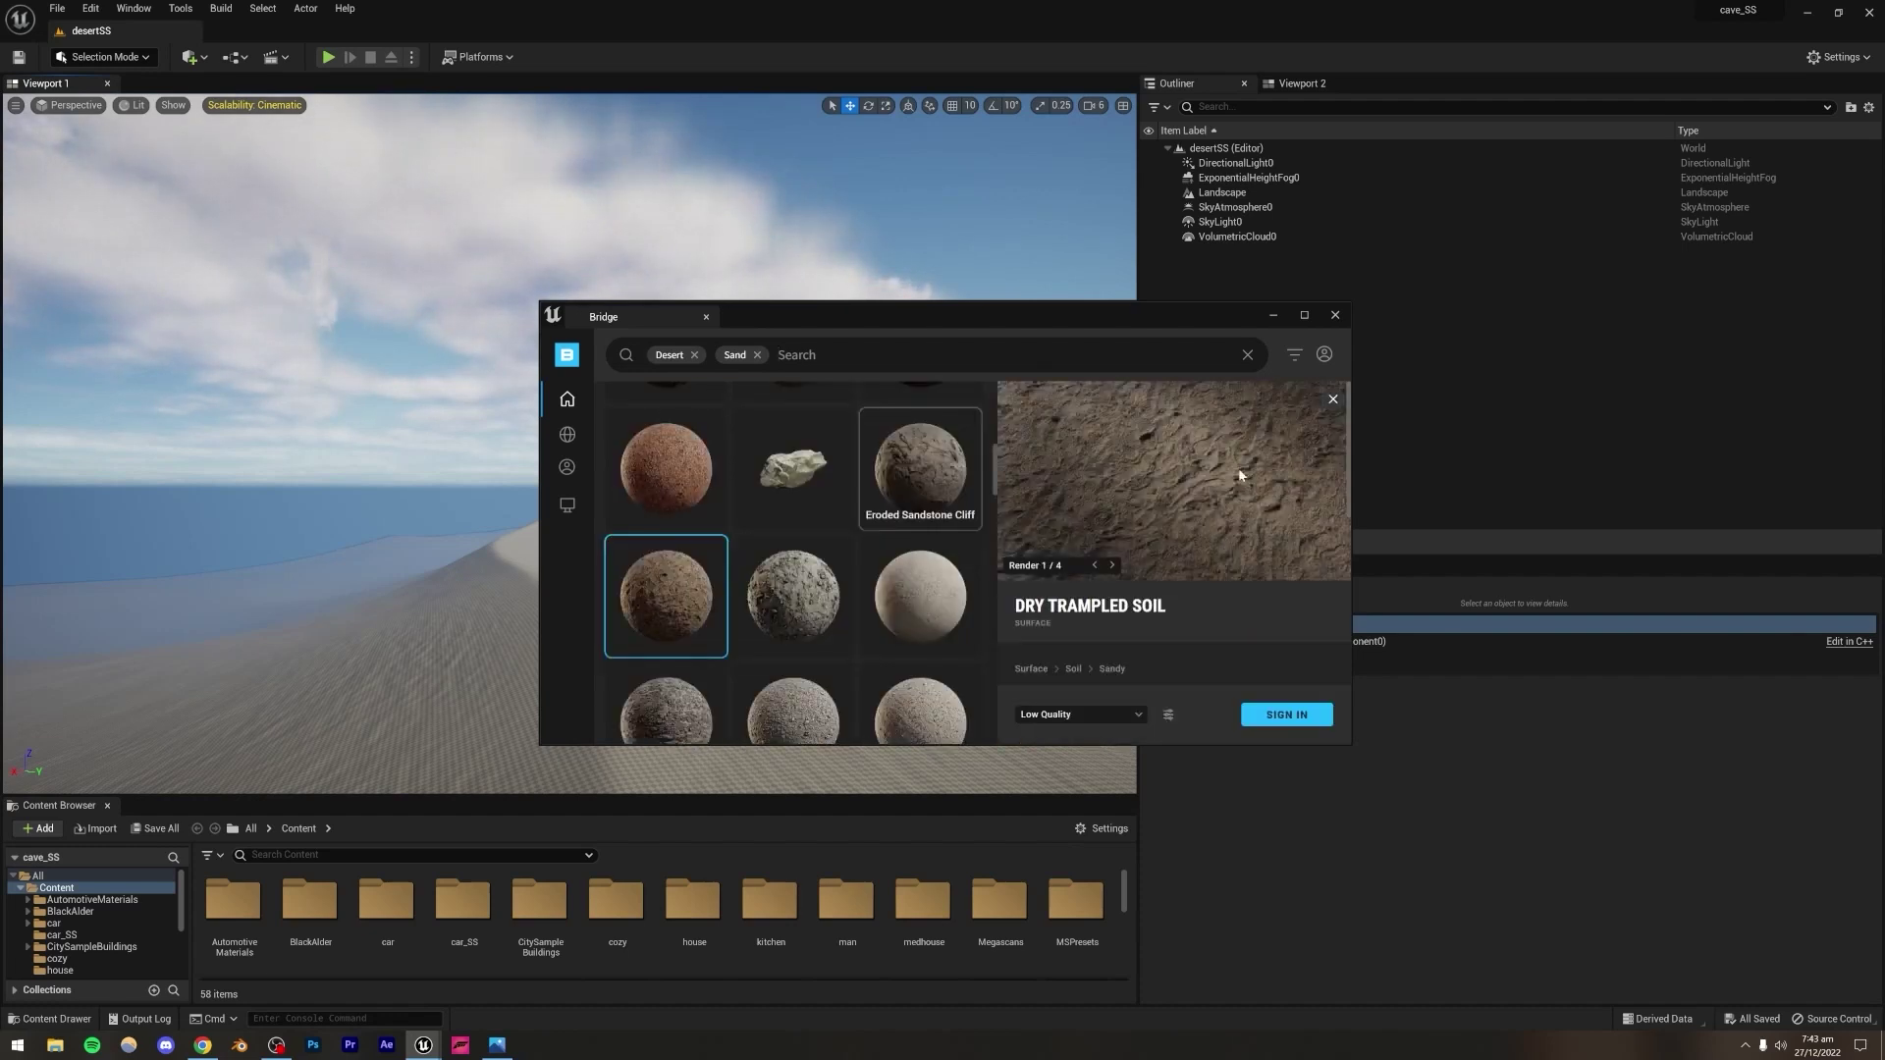
{"action": "scroll", "coordinate": [854, 556], "scroll_direction": "down", "scroll_amount": 4}
{"action": "scroll", "coordinate": [850, 546], "scroll_direction": "down", "scroll_amount": 4}
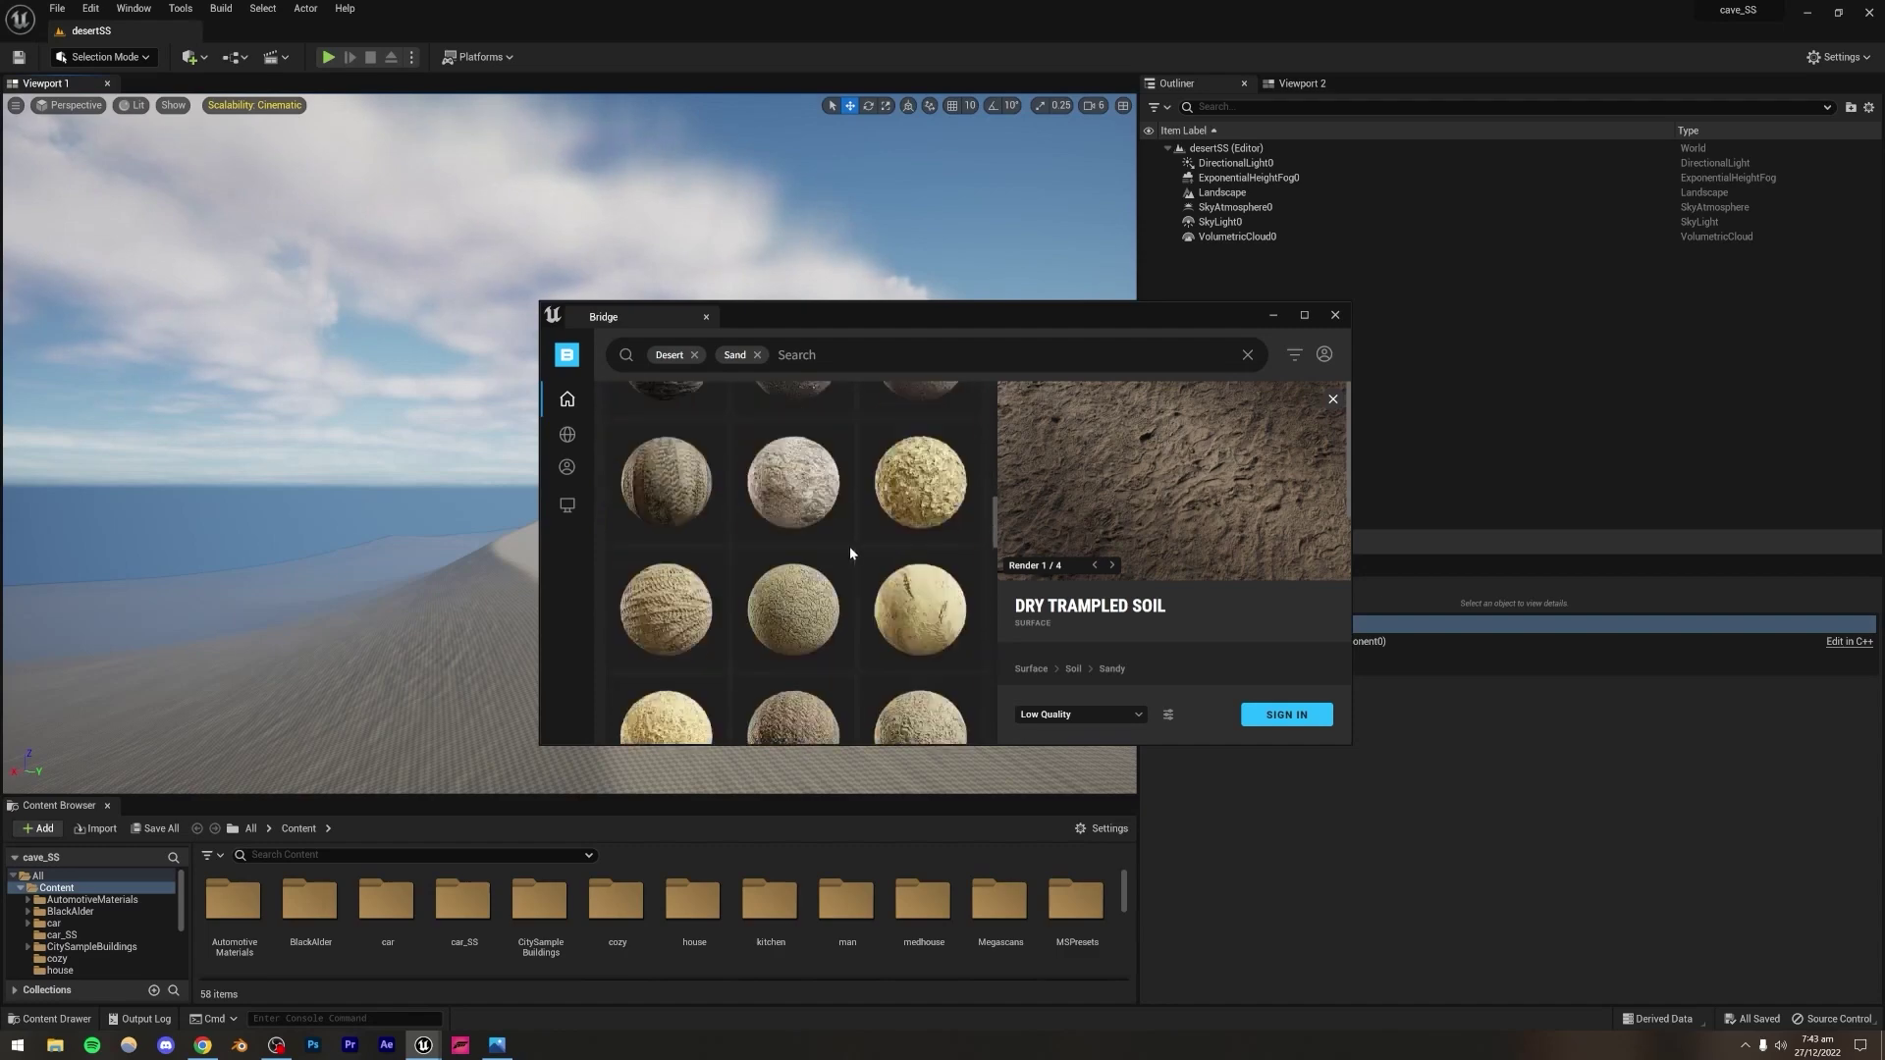
{"action": "scroll", "coordinate": [836, 542], "scroll_direction": "down", "scroll_amount": 6}
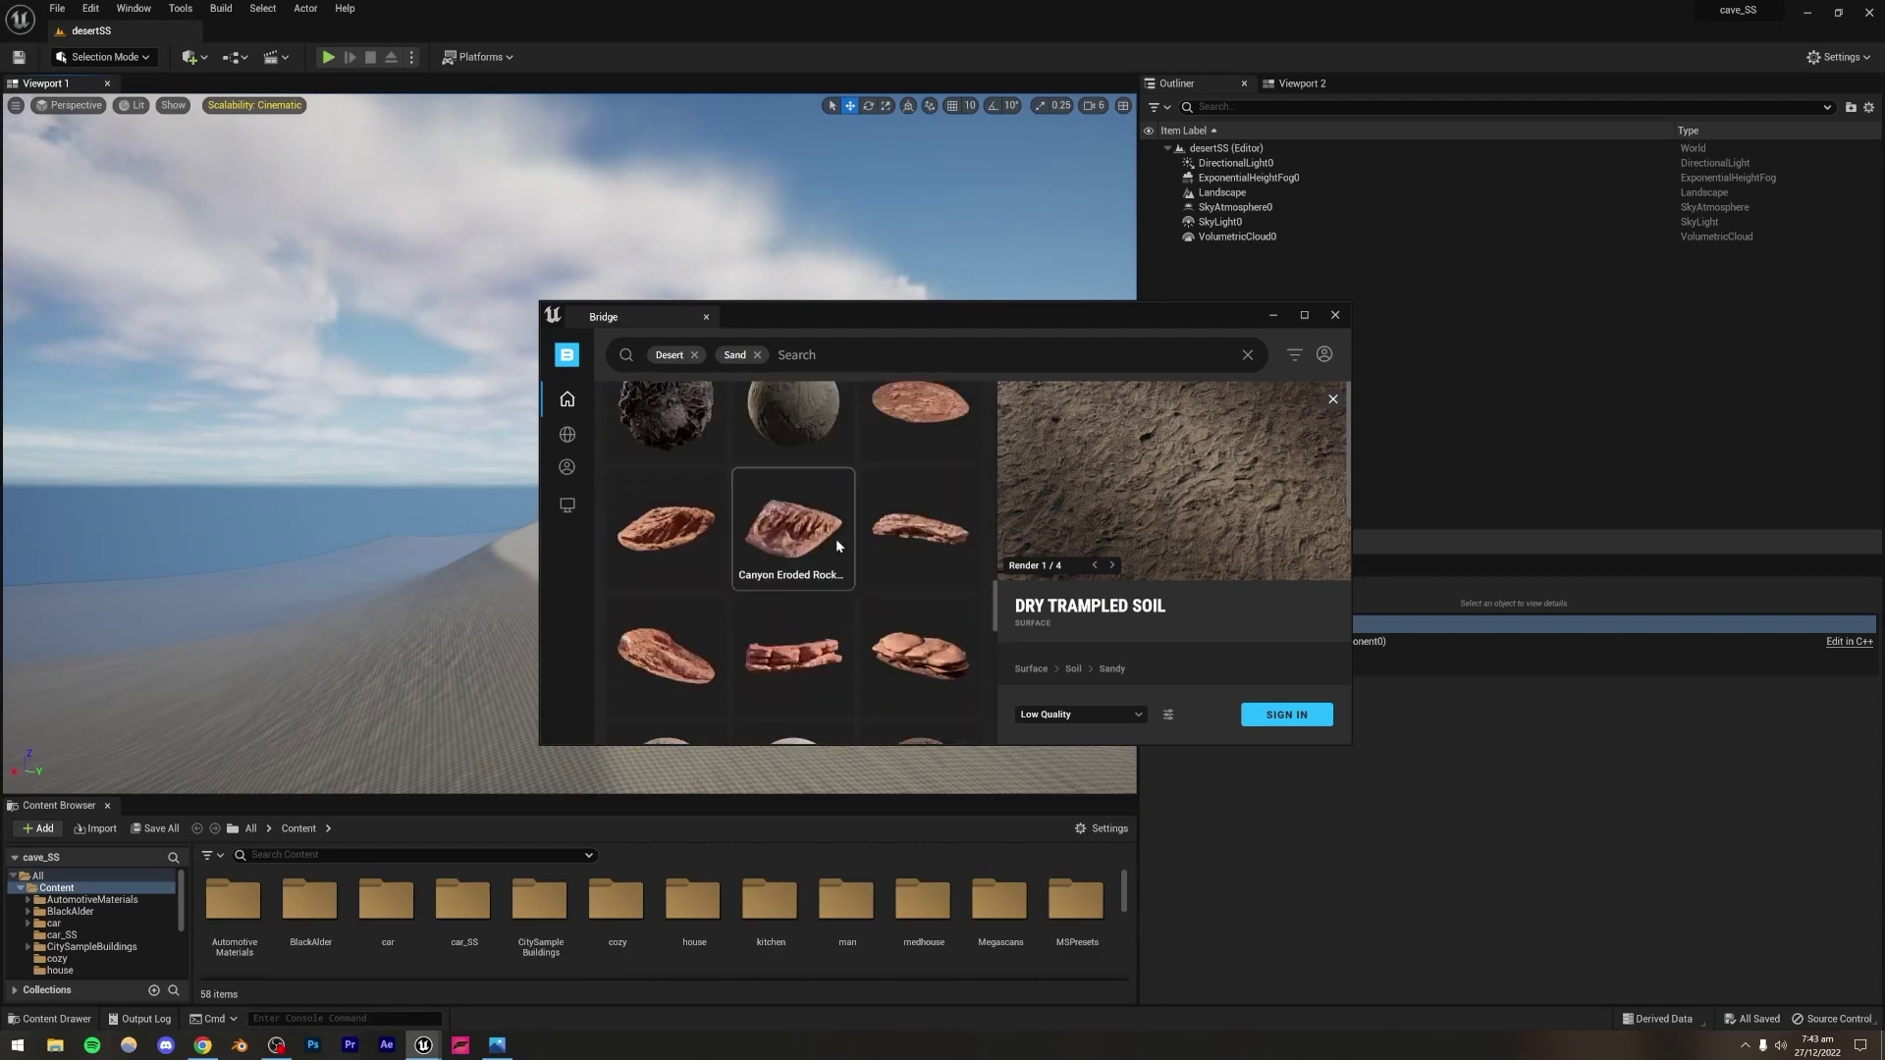
{"action": "scroll", "coordinate": [830, 551], "scroll_direction": "up", "scroll_amount": 4}
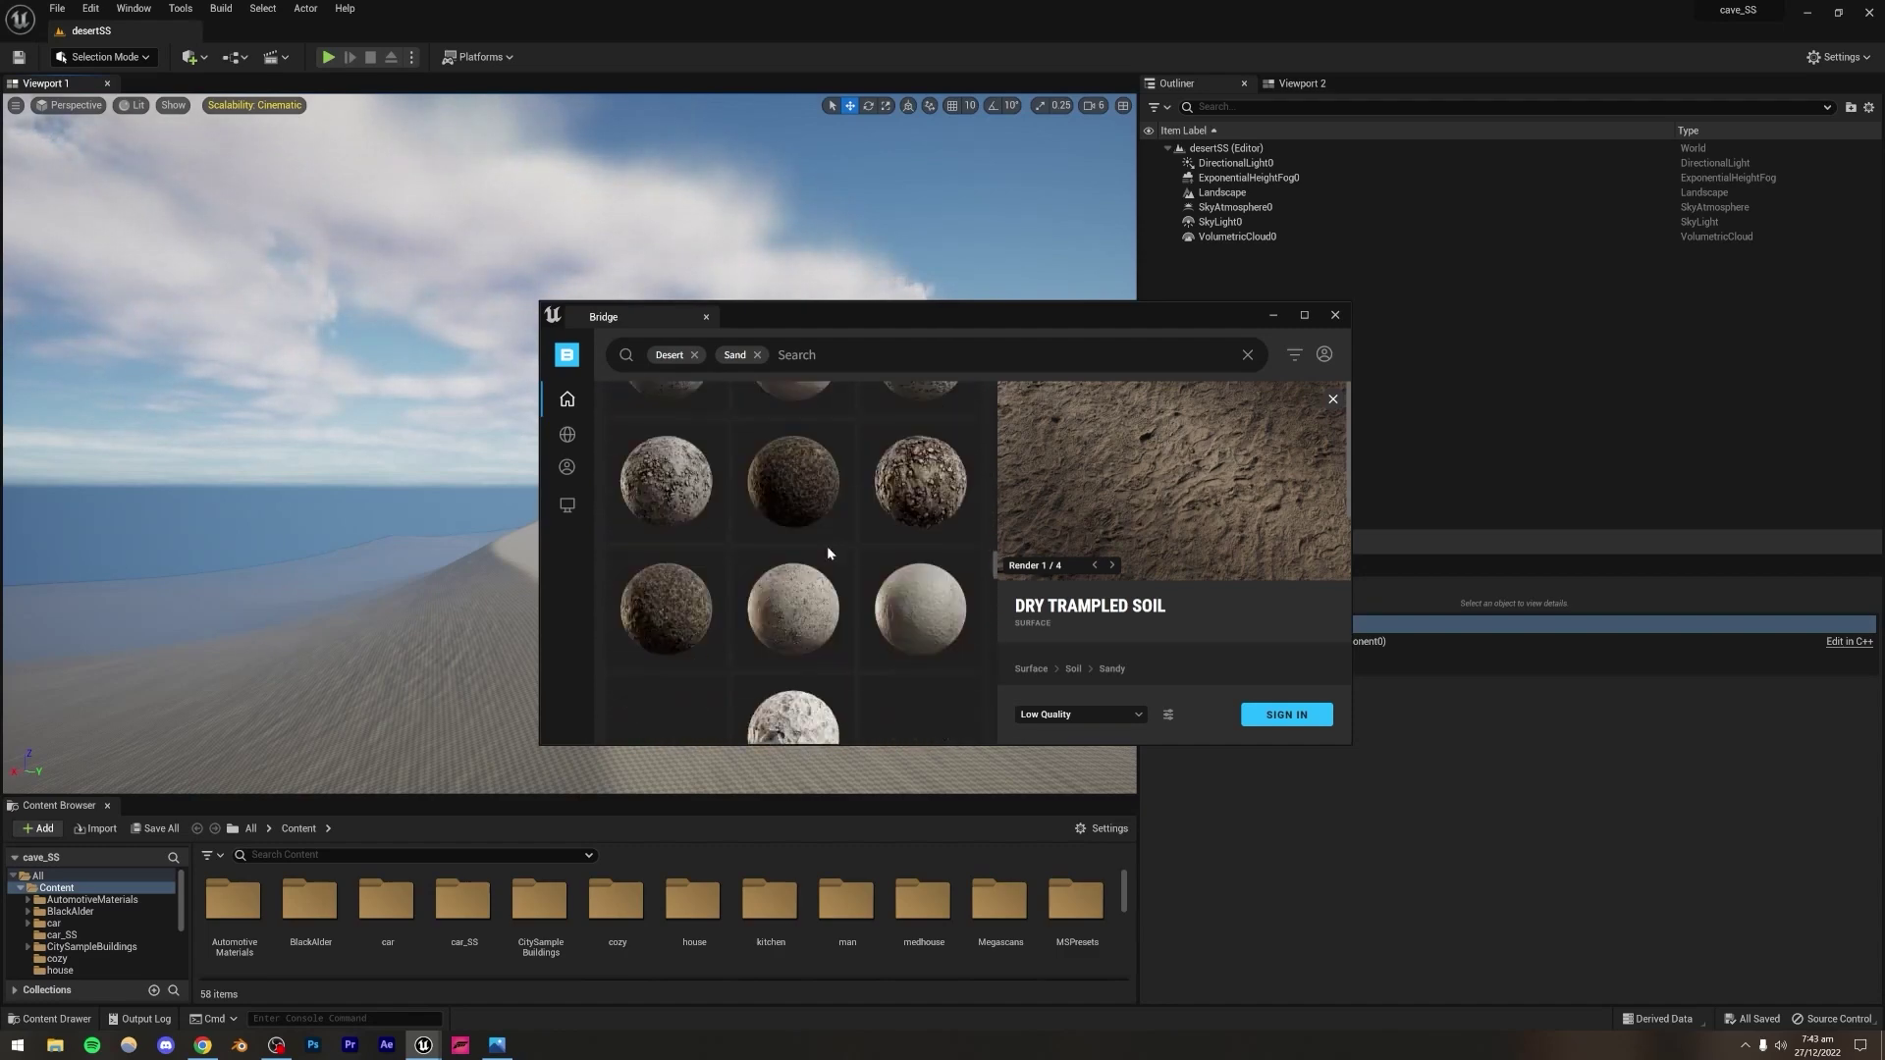
{"action": "scroll", "coordinate": [828, 551], "scroll_direction": "down", "scroll_amount": 5}
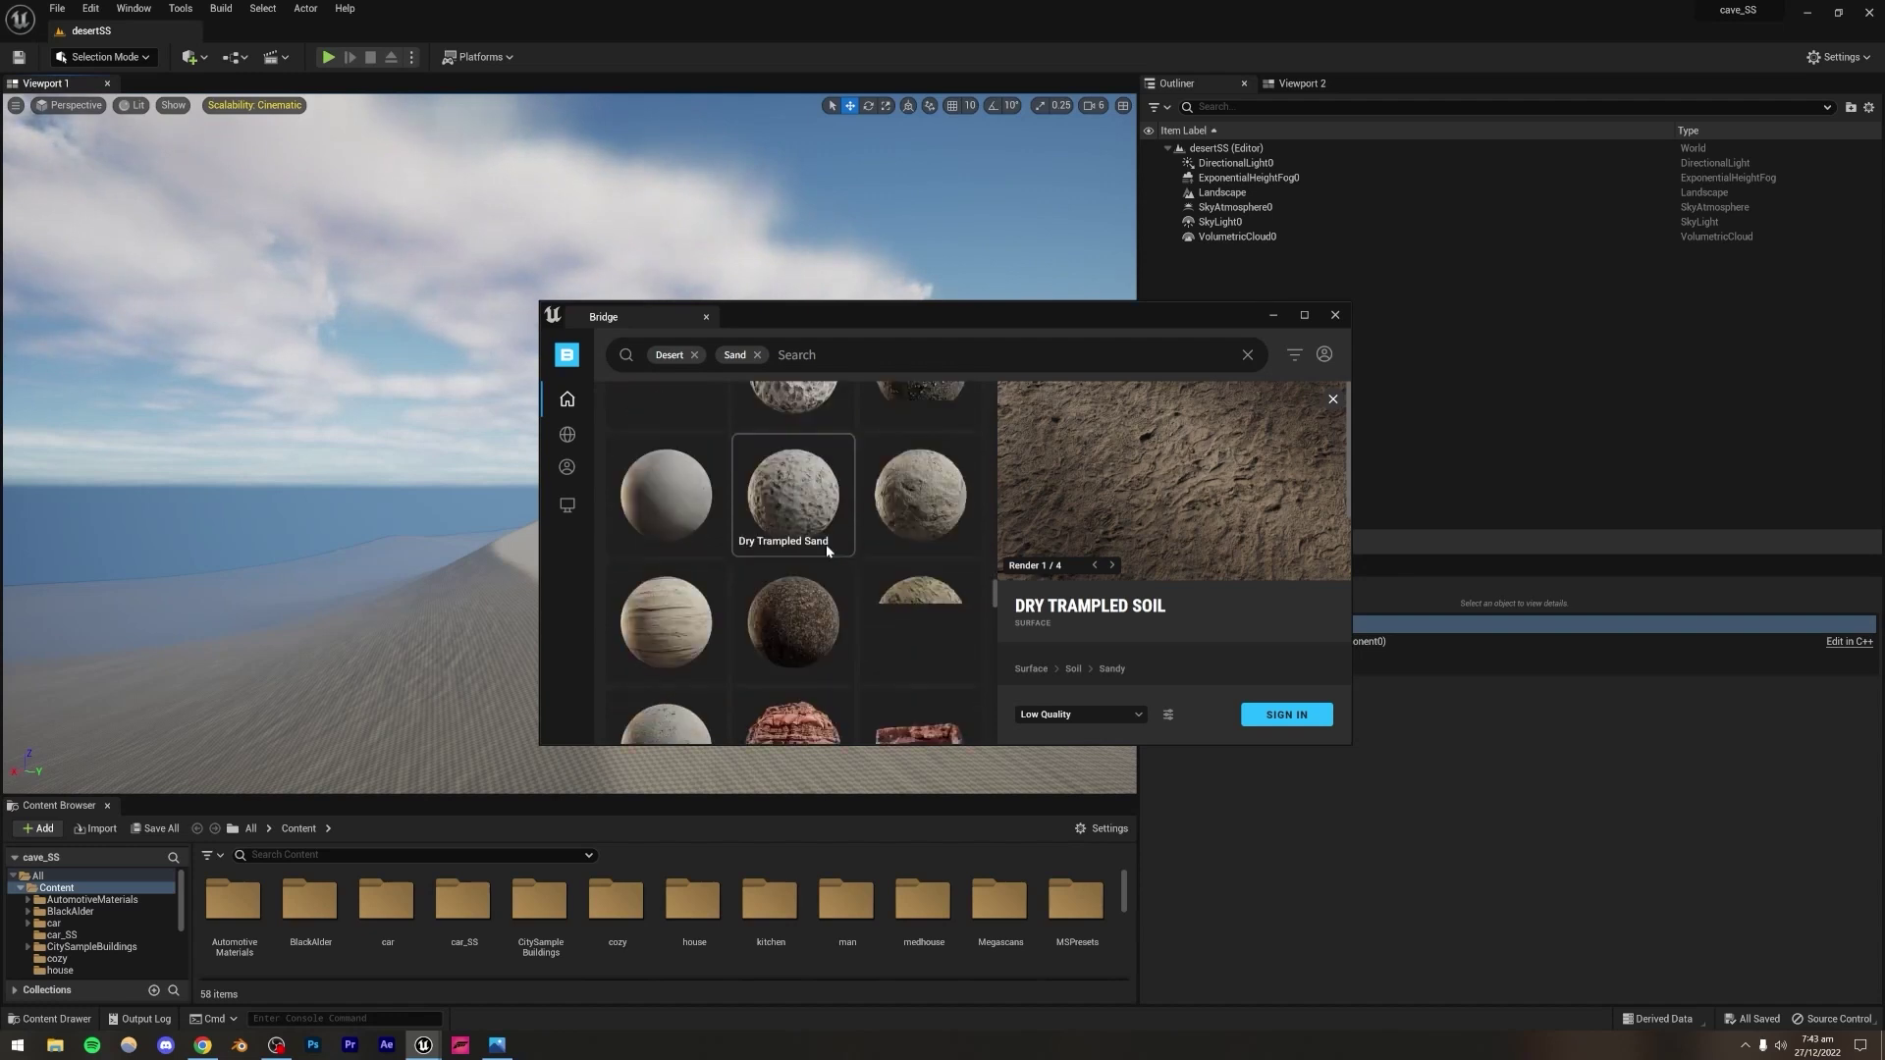
{"action": "scroll", "coordinate": [827, 550], "scroll_direction": "down", "scroll_amount": 4}
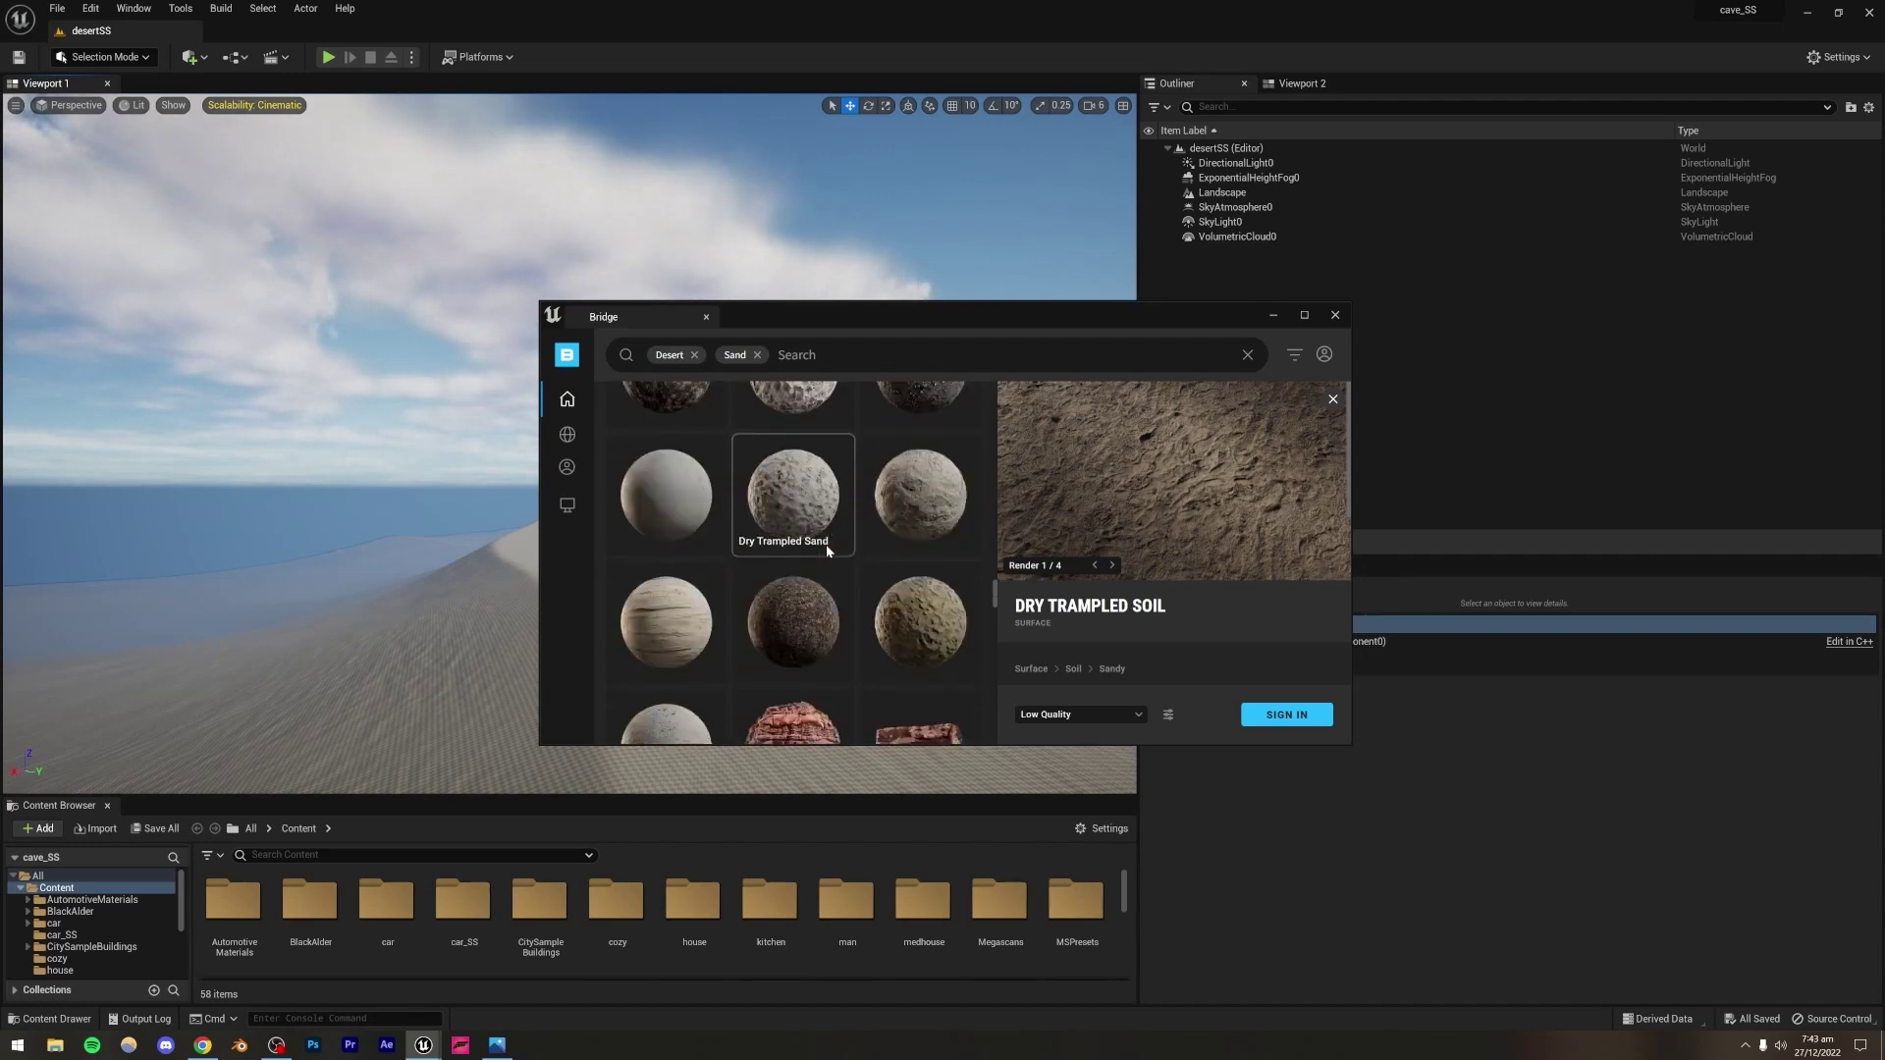
{"action": "scroll", "coordinate": [825, 540], "scroll_direction": "down", "scroll_amount": 3}
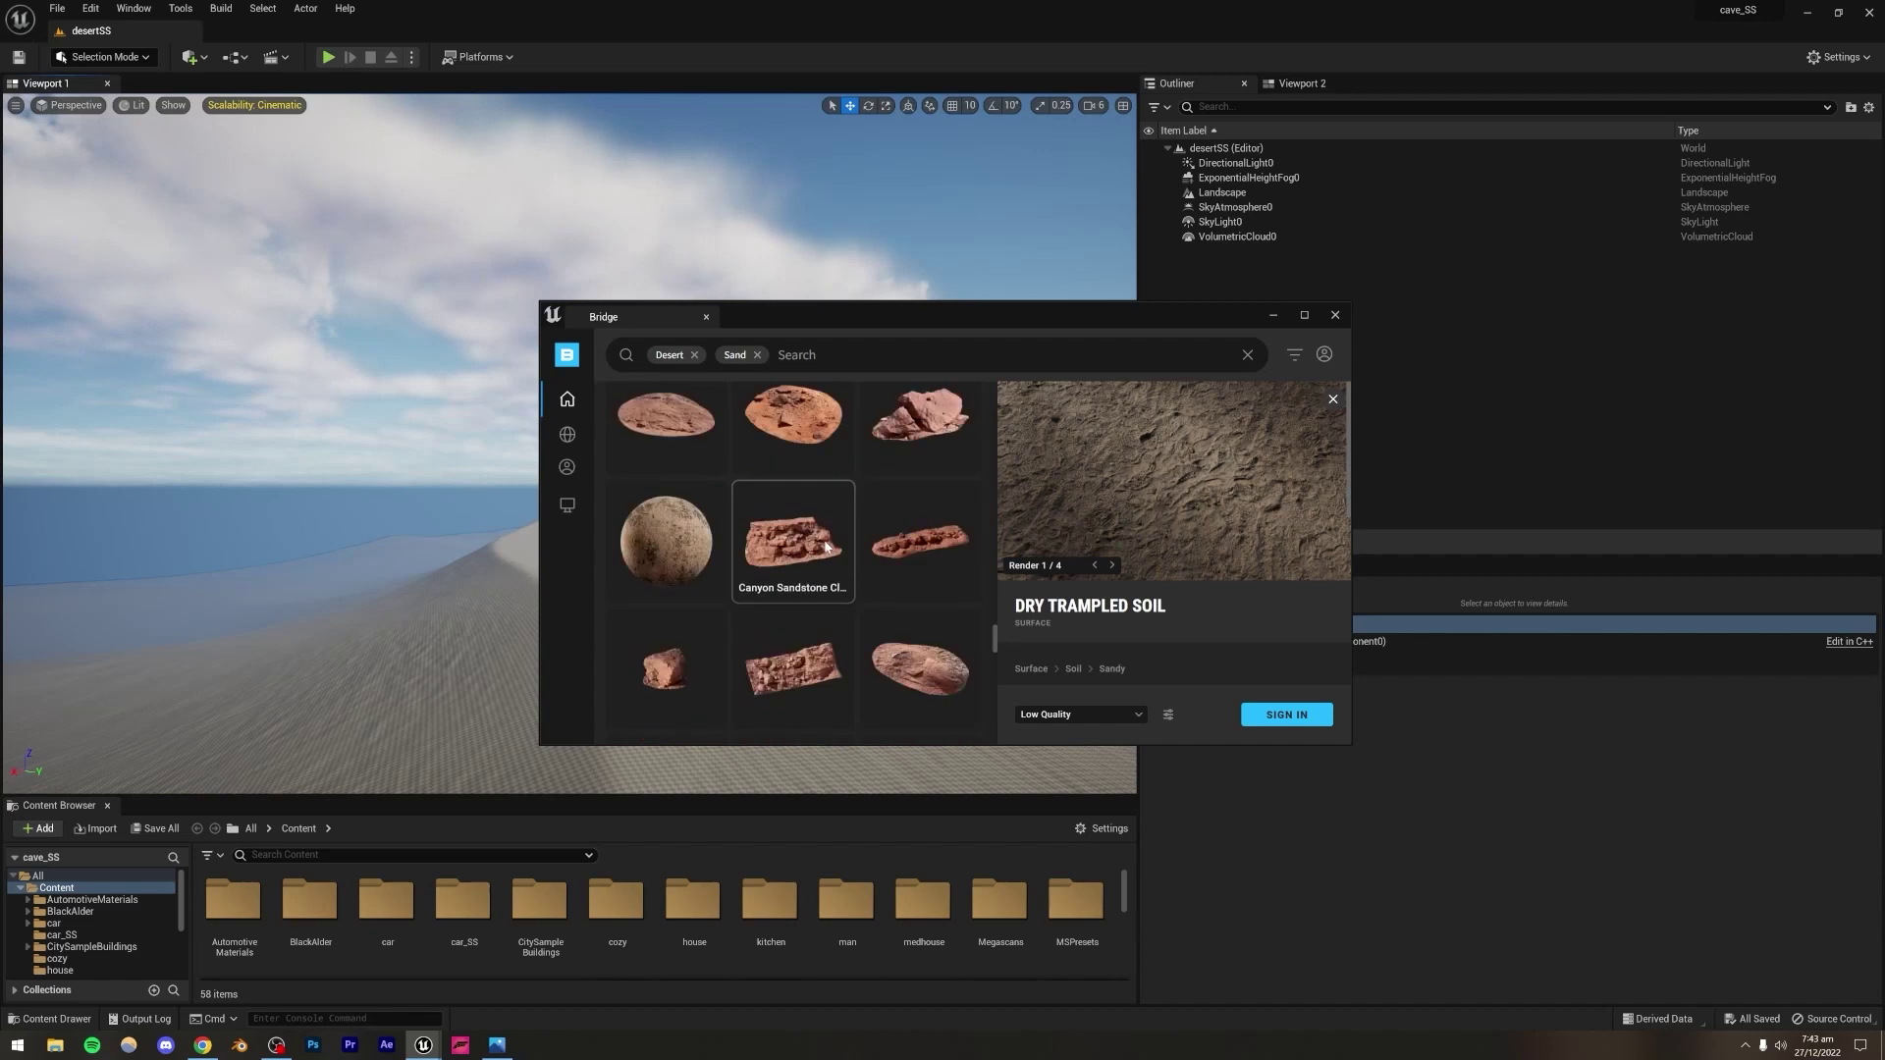
{"action": "right_click_drag", "start_coordinate": [285, 461], "coordinate": [285, 461]}
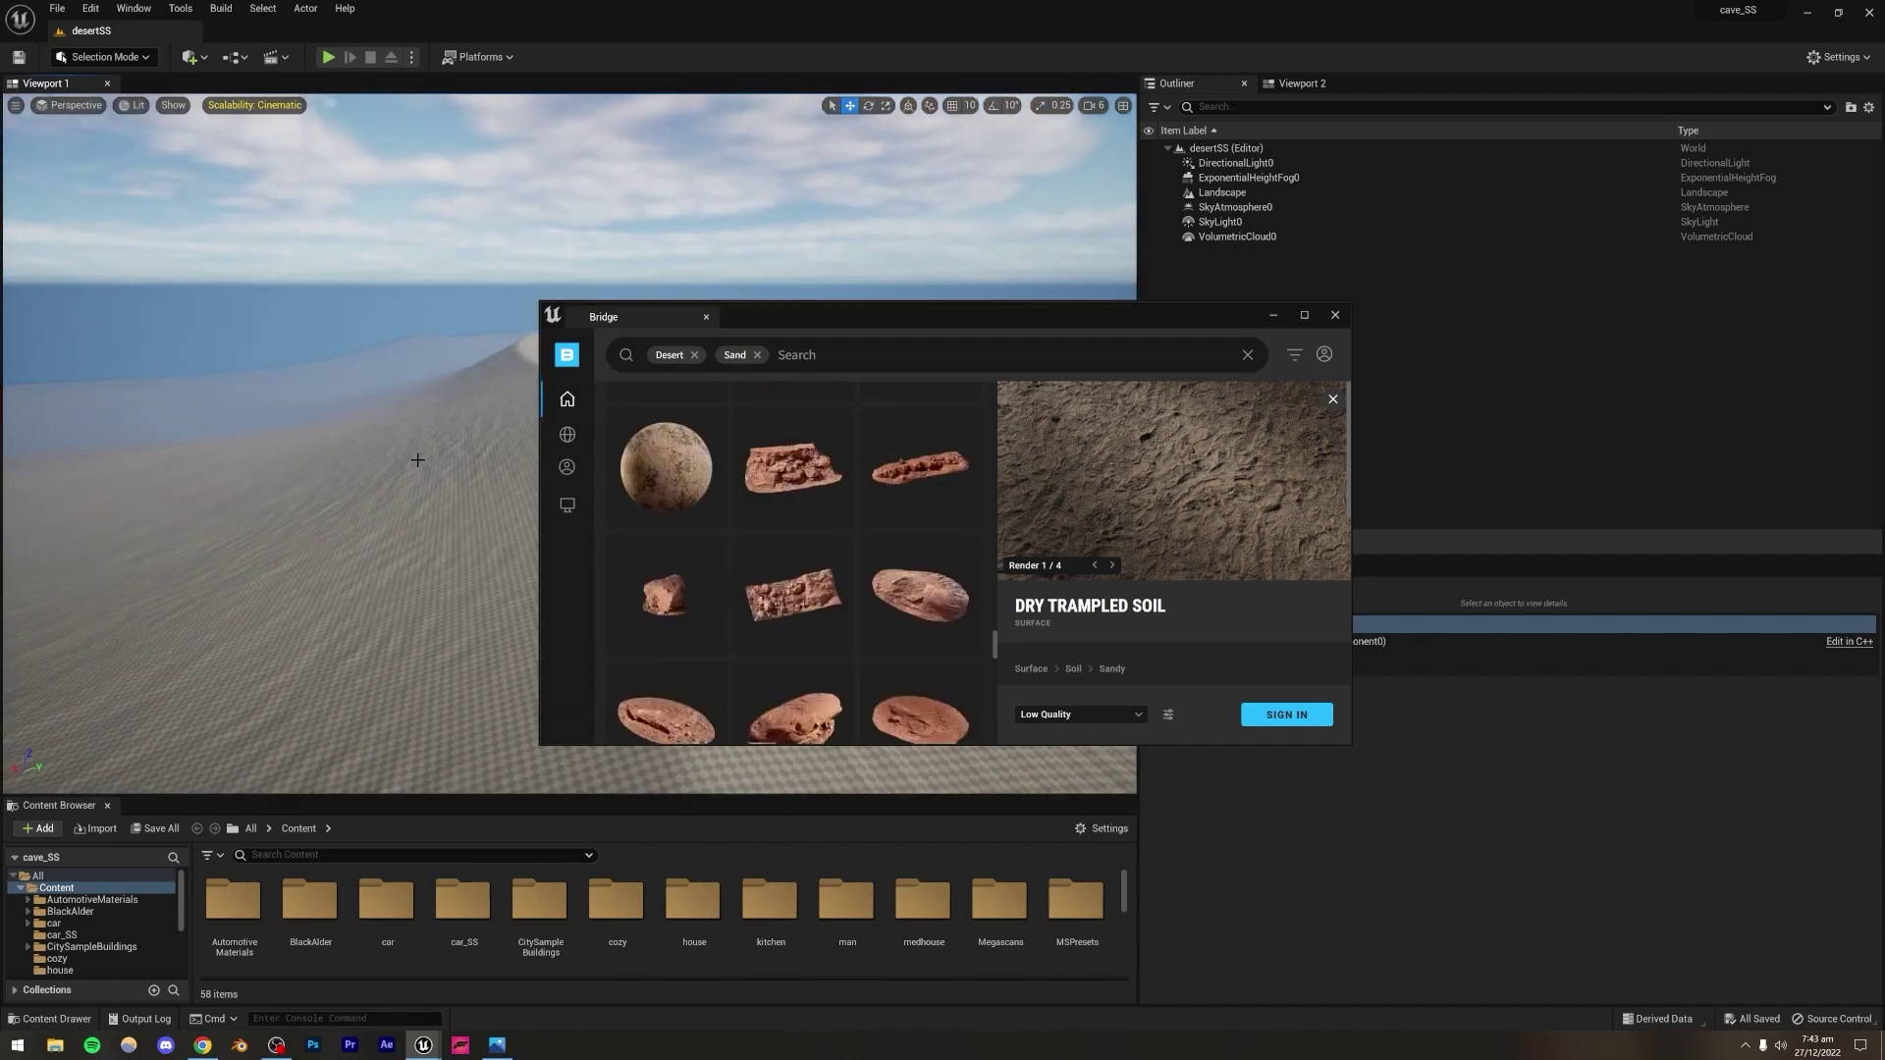
{"action": "scroll", "coordinate": [868, 550], "scroll_direction": "down", "scroll_amount": 5}
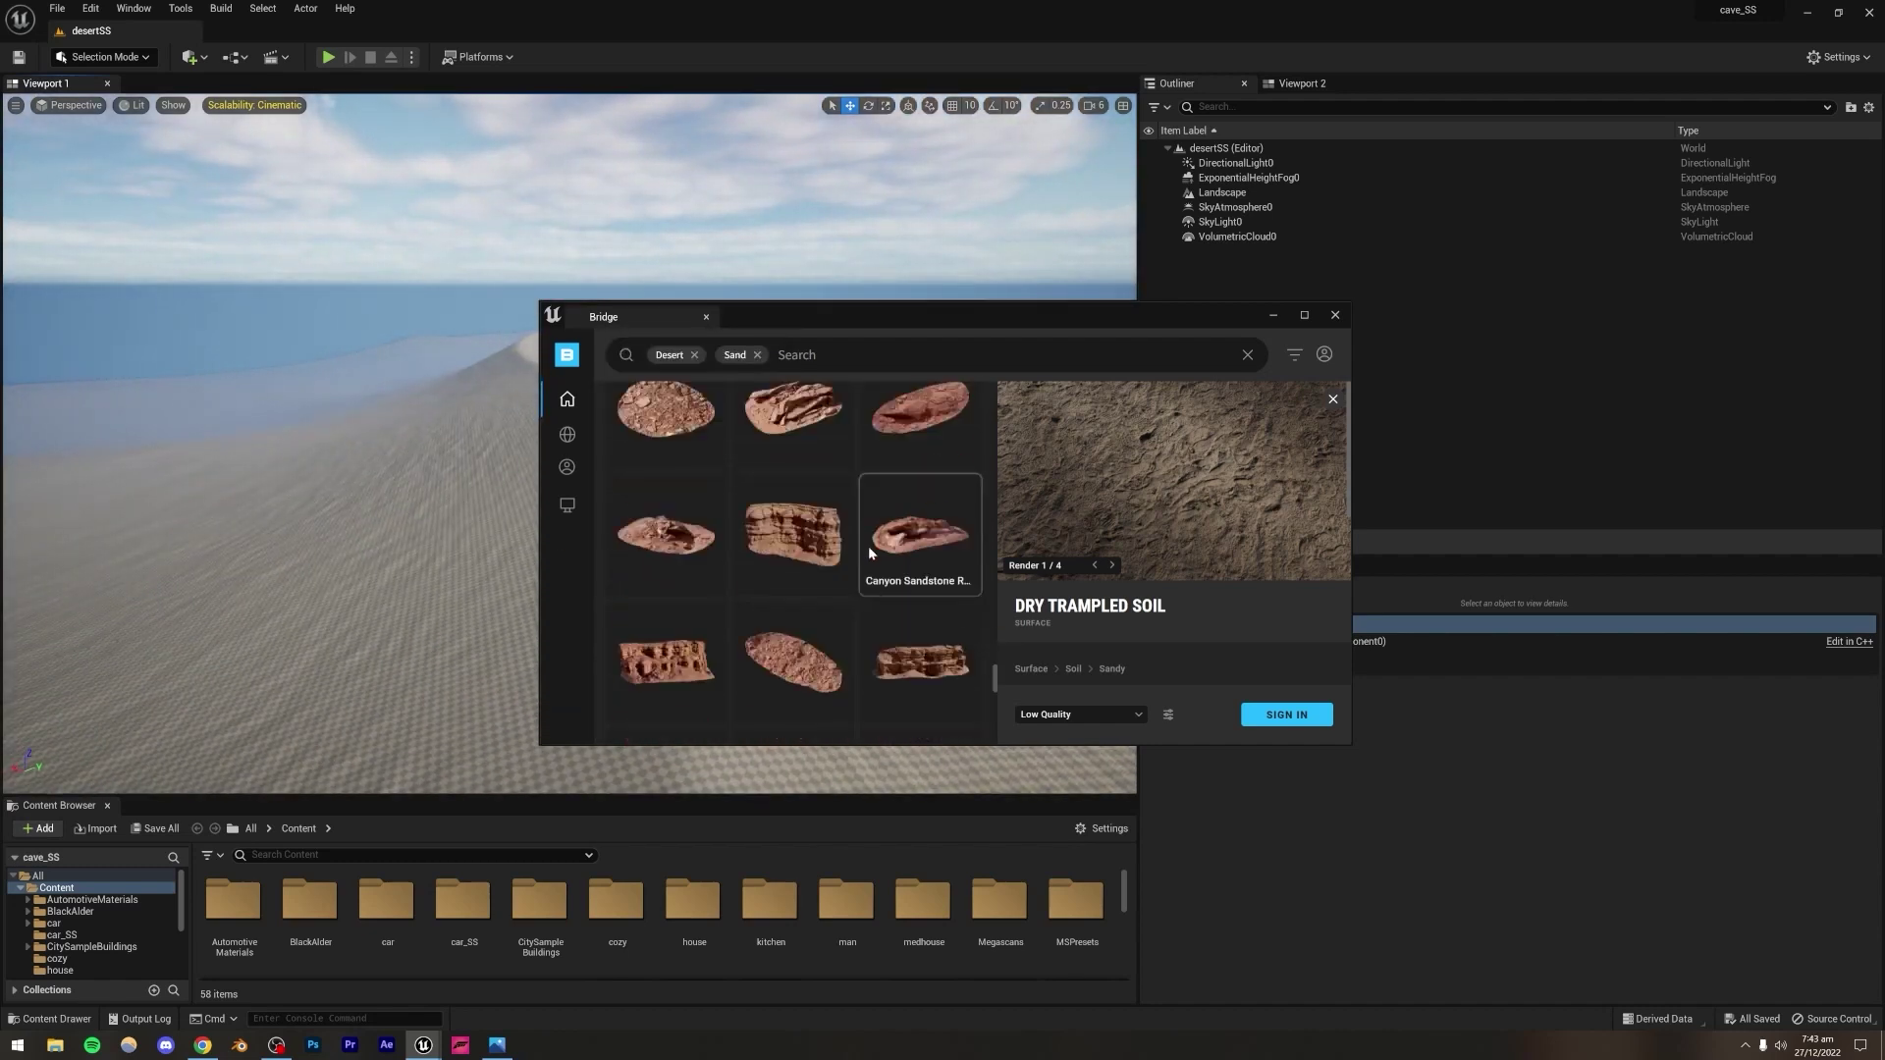
{"action": "scroll", "coordinate": [866, 545], "scroll_direction": "down", "scroll_amount": 5}
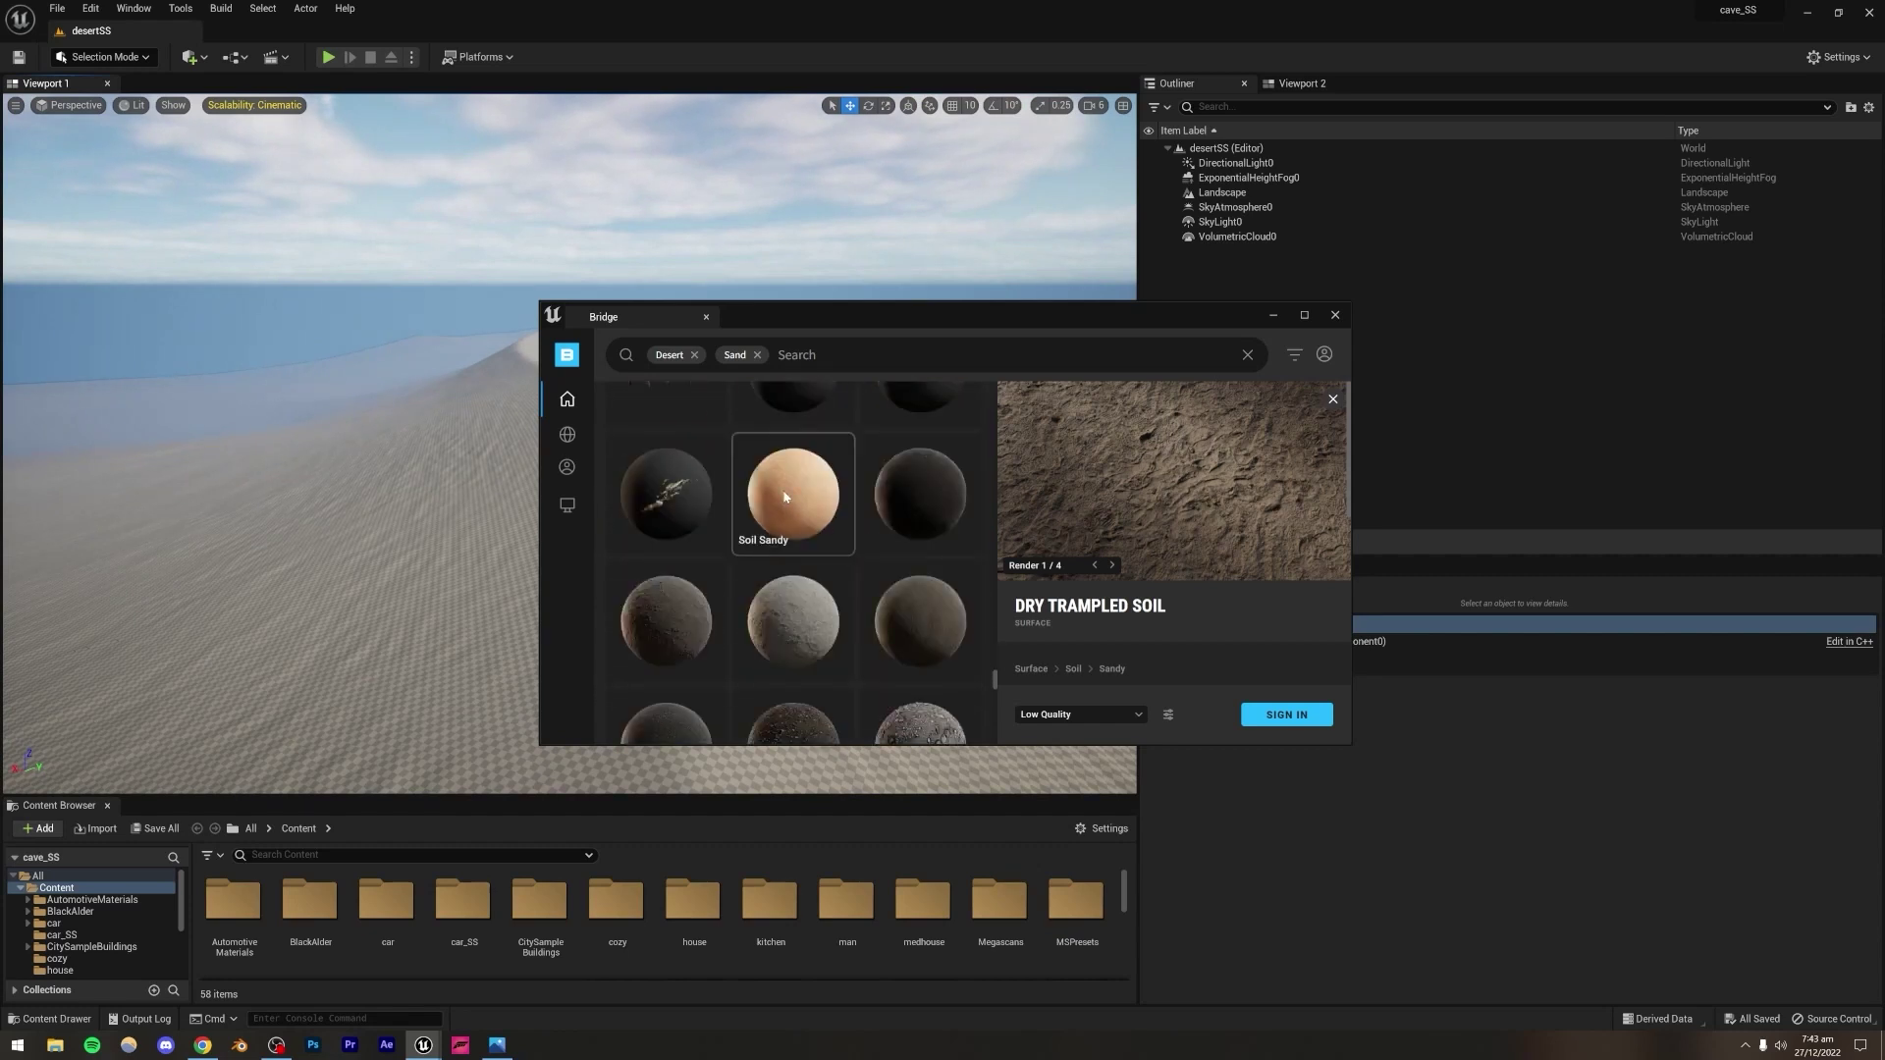
{"action": "scroll", "coordinate": [789, 643], "scroll_direction": "up", "scroll_amount": 2}
Step: Compare Soil Sandy, Ceramic Coating - Desert Sand, Golden Desert Sand and Desert Sand, ending on Soil Sandy
{"action": "left_click", "coordinate": [787, 640]}
{"action": "scroll", "coordinate": [775, 622], "scroll_direction": "down", "scroll_amount": 3}
{"action": "scroll", "coordinate": [776, 616], "scroll_direction": "down", "scroll_amount": 2}
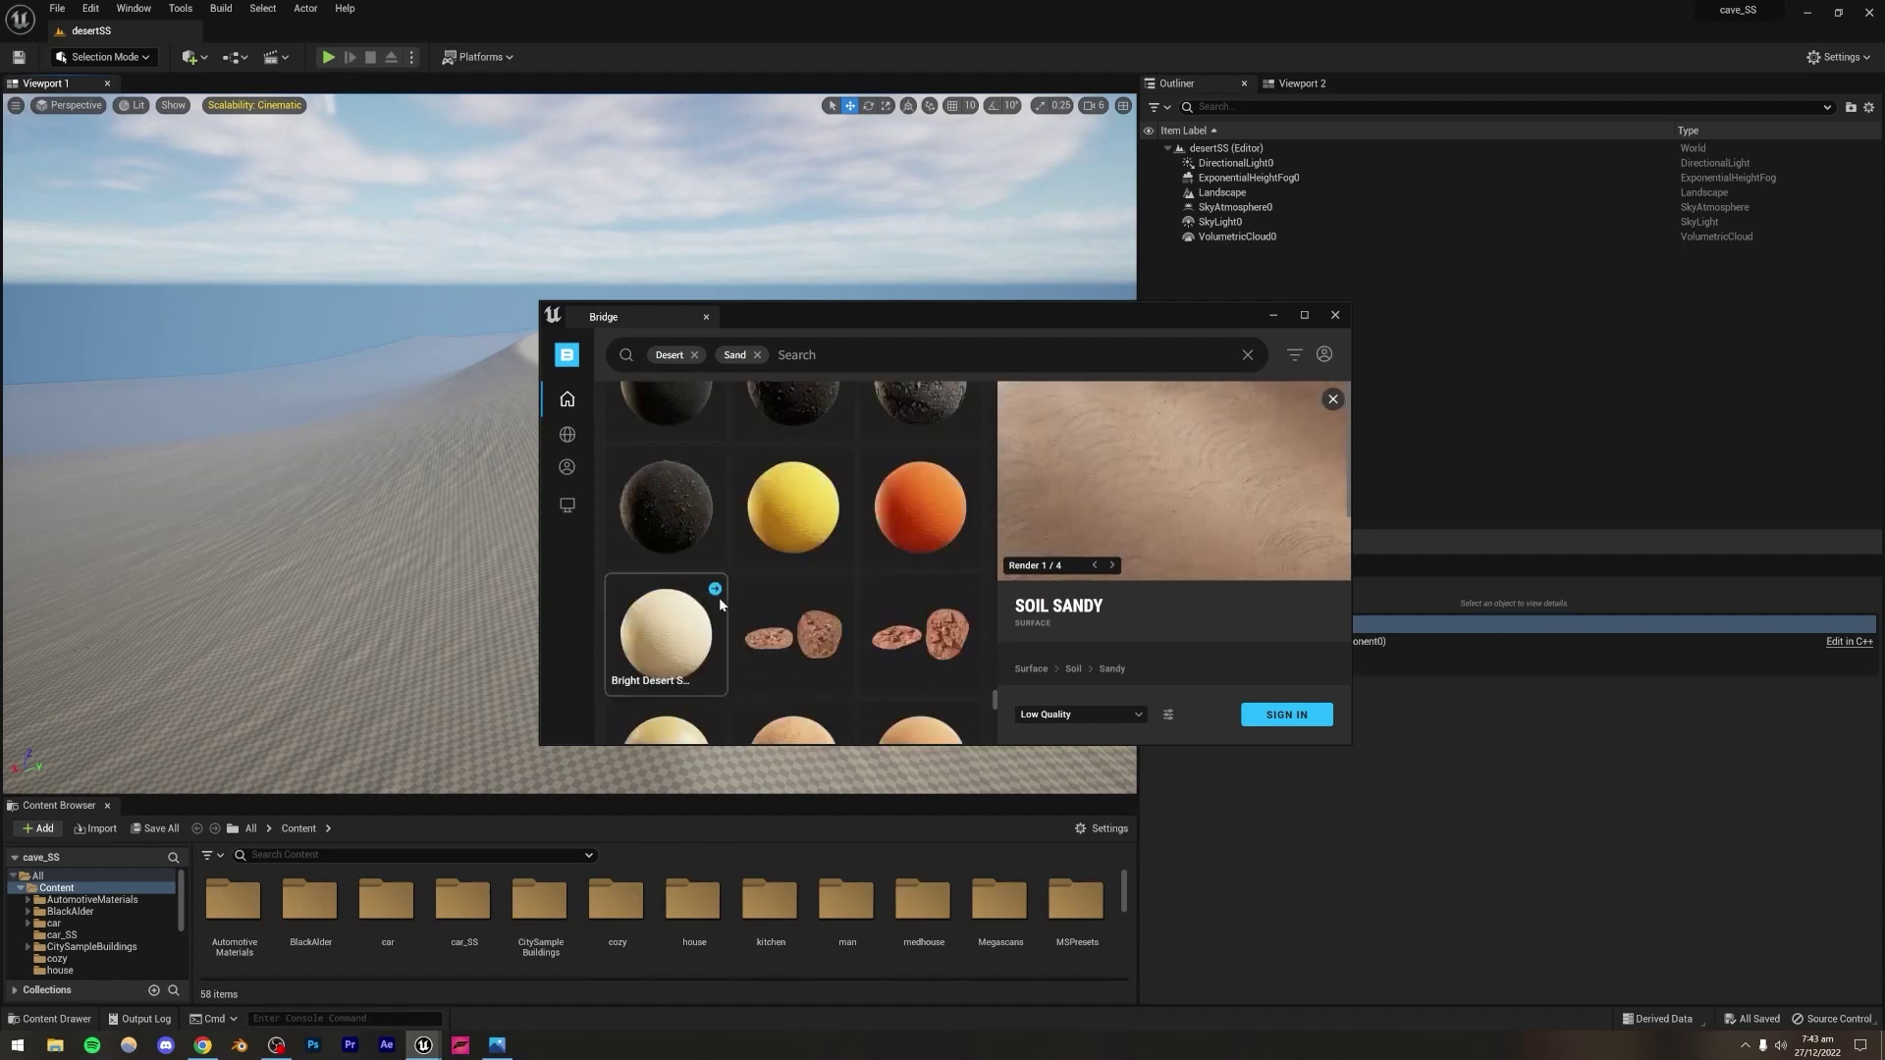
{"action": "scroll", "coordinate": [707, 604], "scroll_direction": "down", "scroll_amount": 1}
{"action": "left_click", "coordinate": [686, 649]}
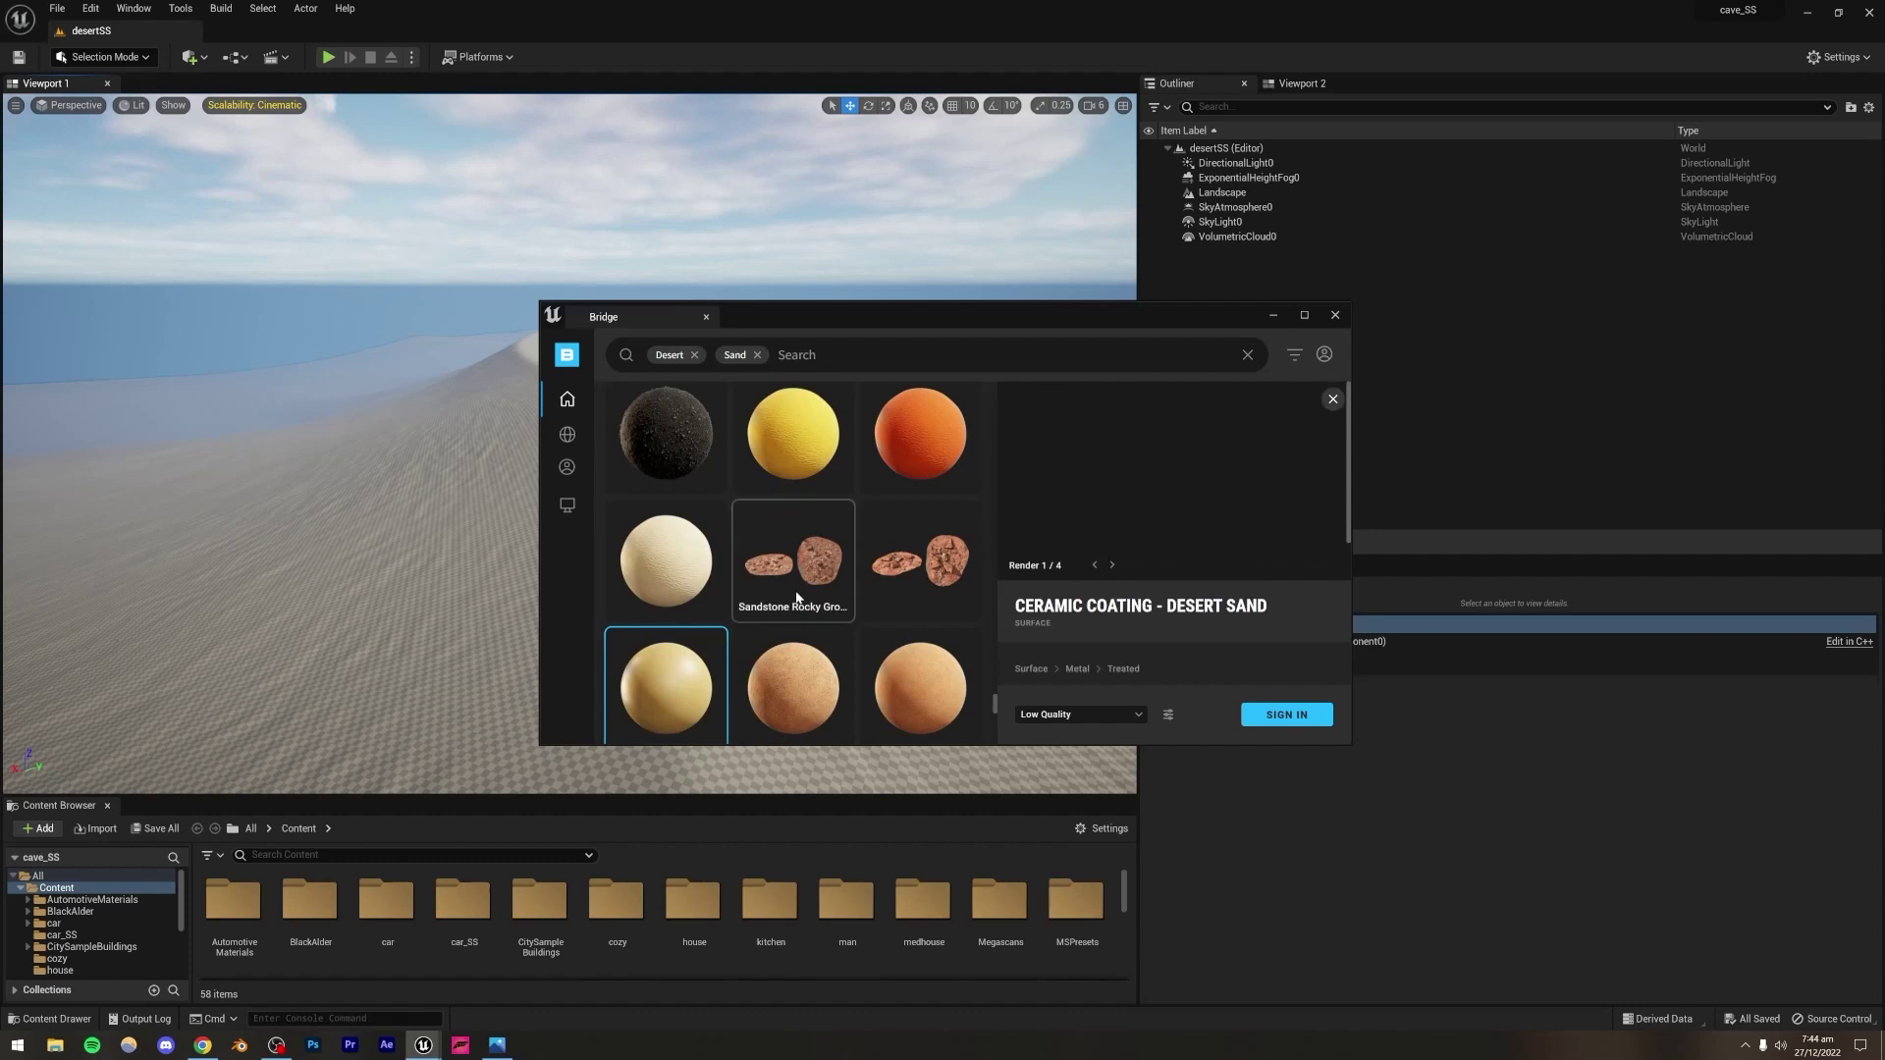
{"action": "left_click", "coordinate": [817, 421]}
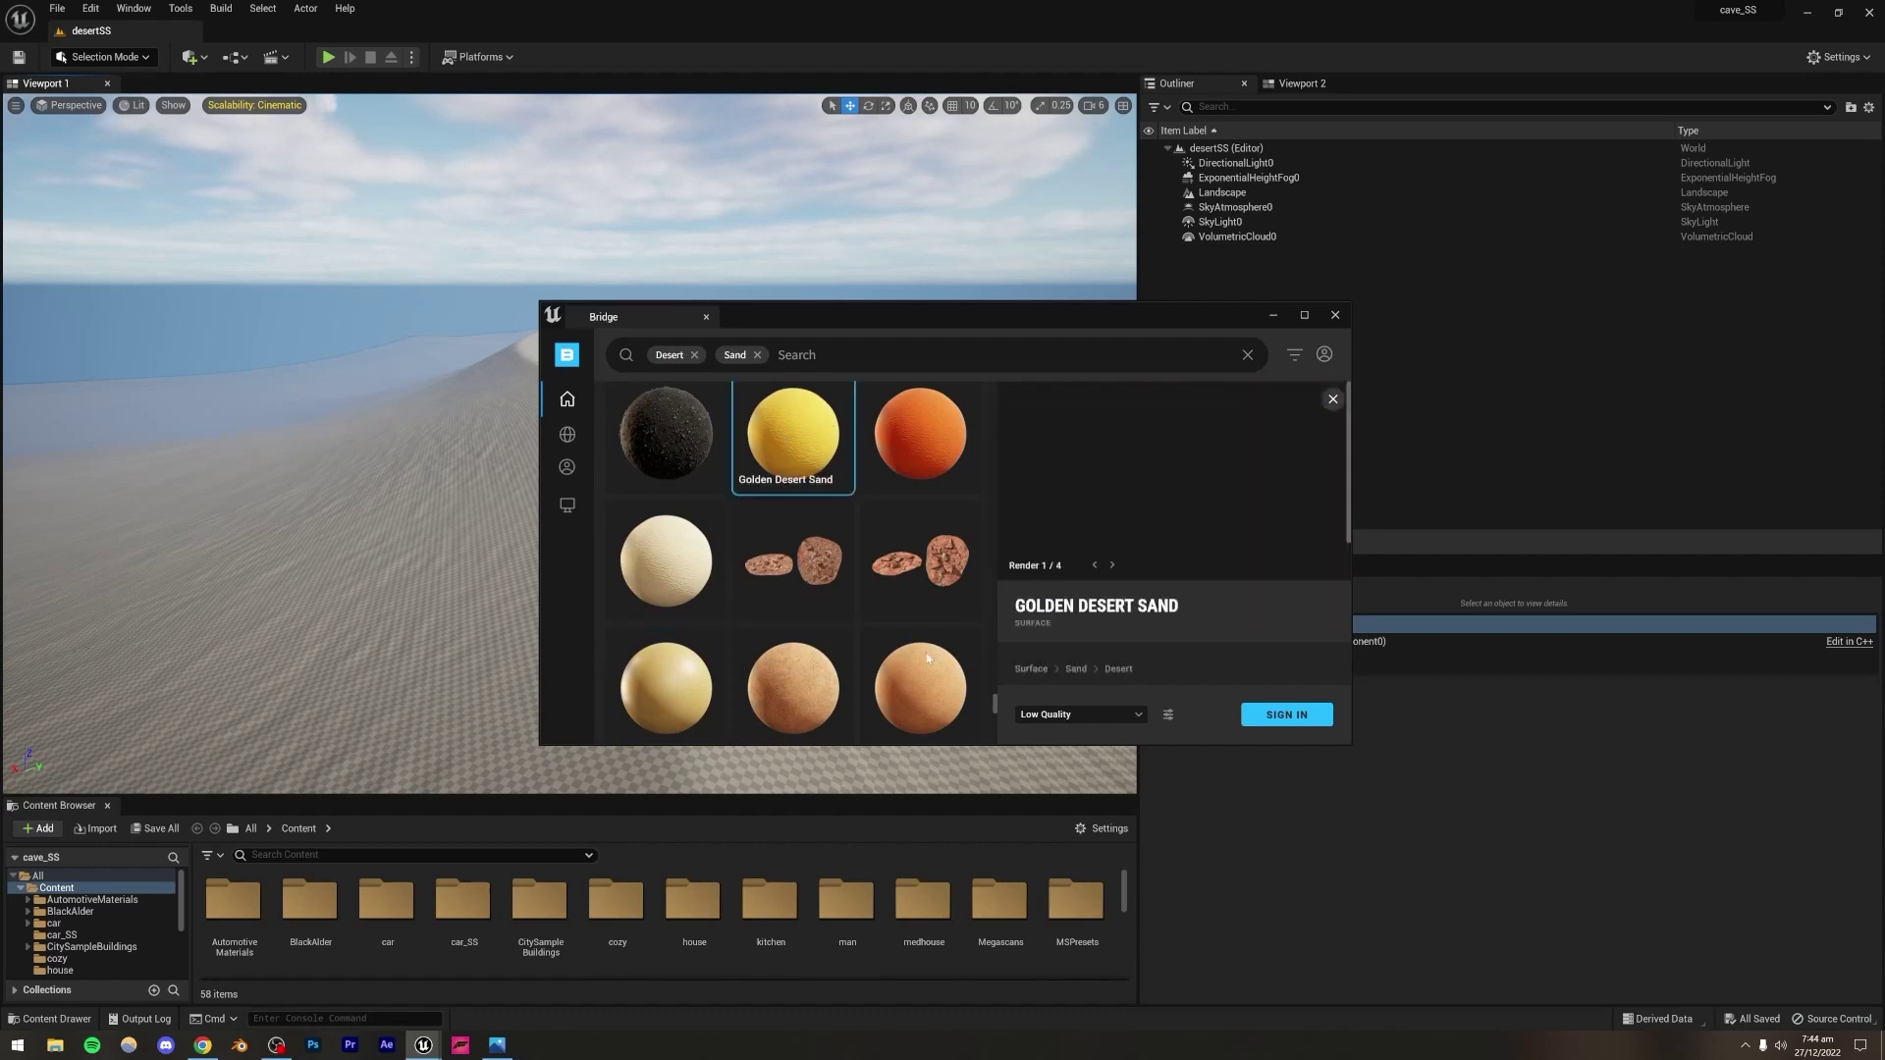
{"action": "scroll", "coordinate": [904, 638], "scroll_direction": "down", "scroll_amount": 1}
{"action": "left_click", "coordinate": [899, 545]}
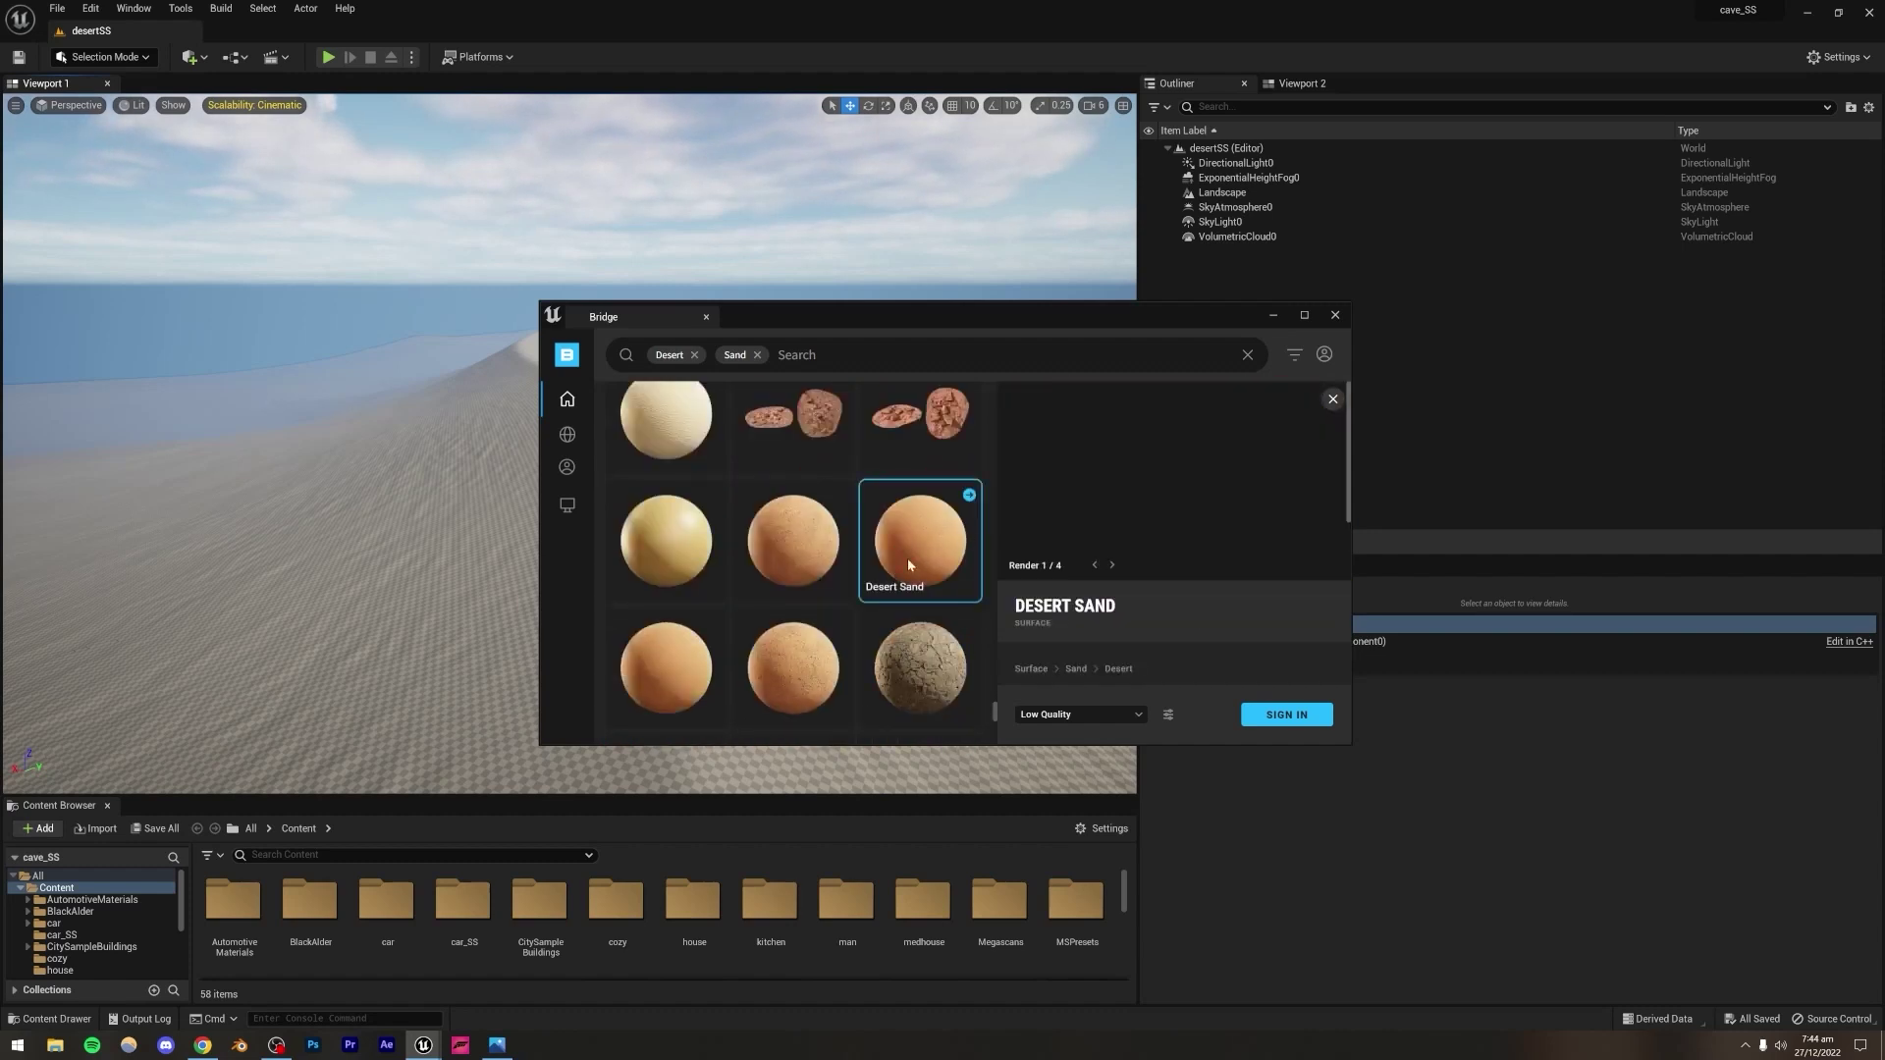
{"action": "scroll", "coordinate": [907, 558], "scroll_direction": "up", "scroll_amount": 1}
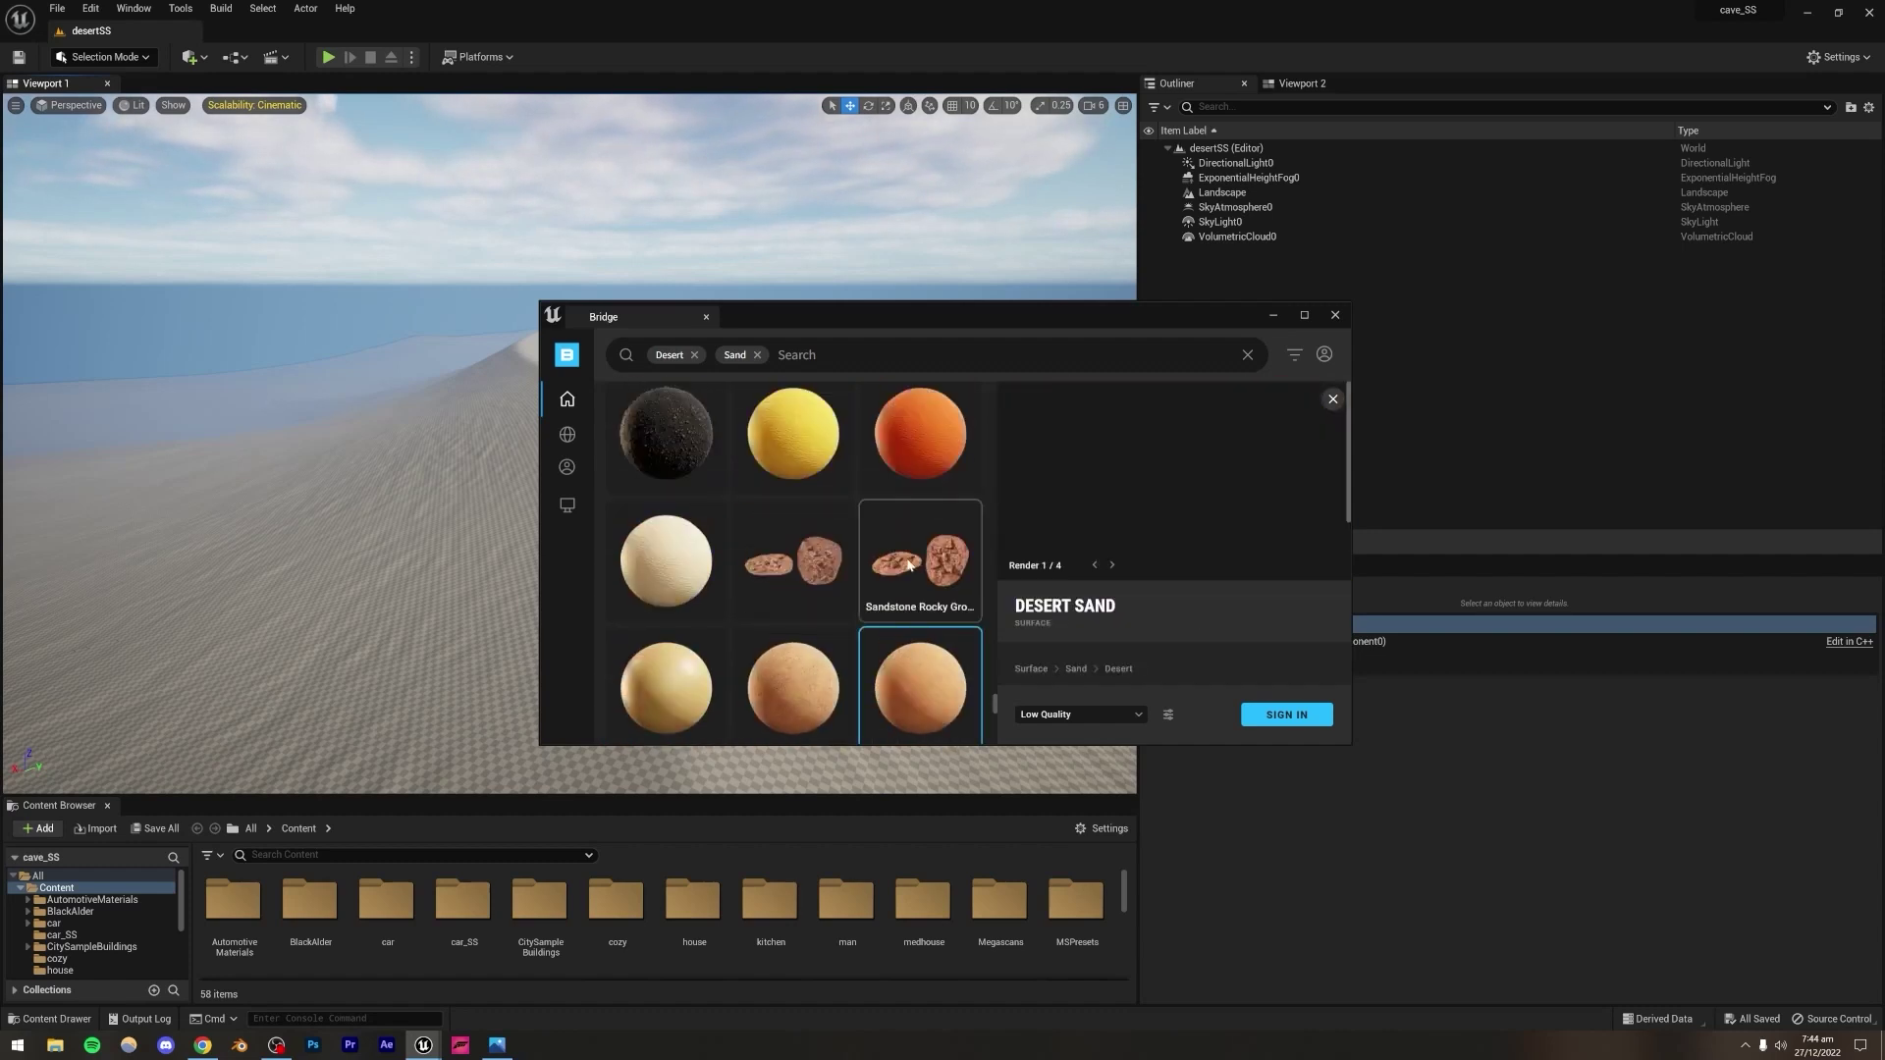
{"action": "left_click", "coordinate": [813, 429]}
{"action": "scroll", "coordinate": [827, 501], "scroll_direction": "up", "scroll_amount": 2}
{"action": "scroll", "coordinate": [828, 500], "scroll_direction": "down", "scroll_amount": 3}
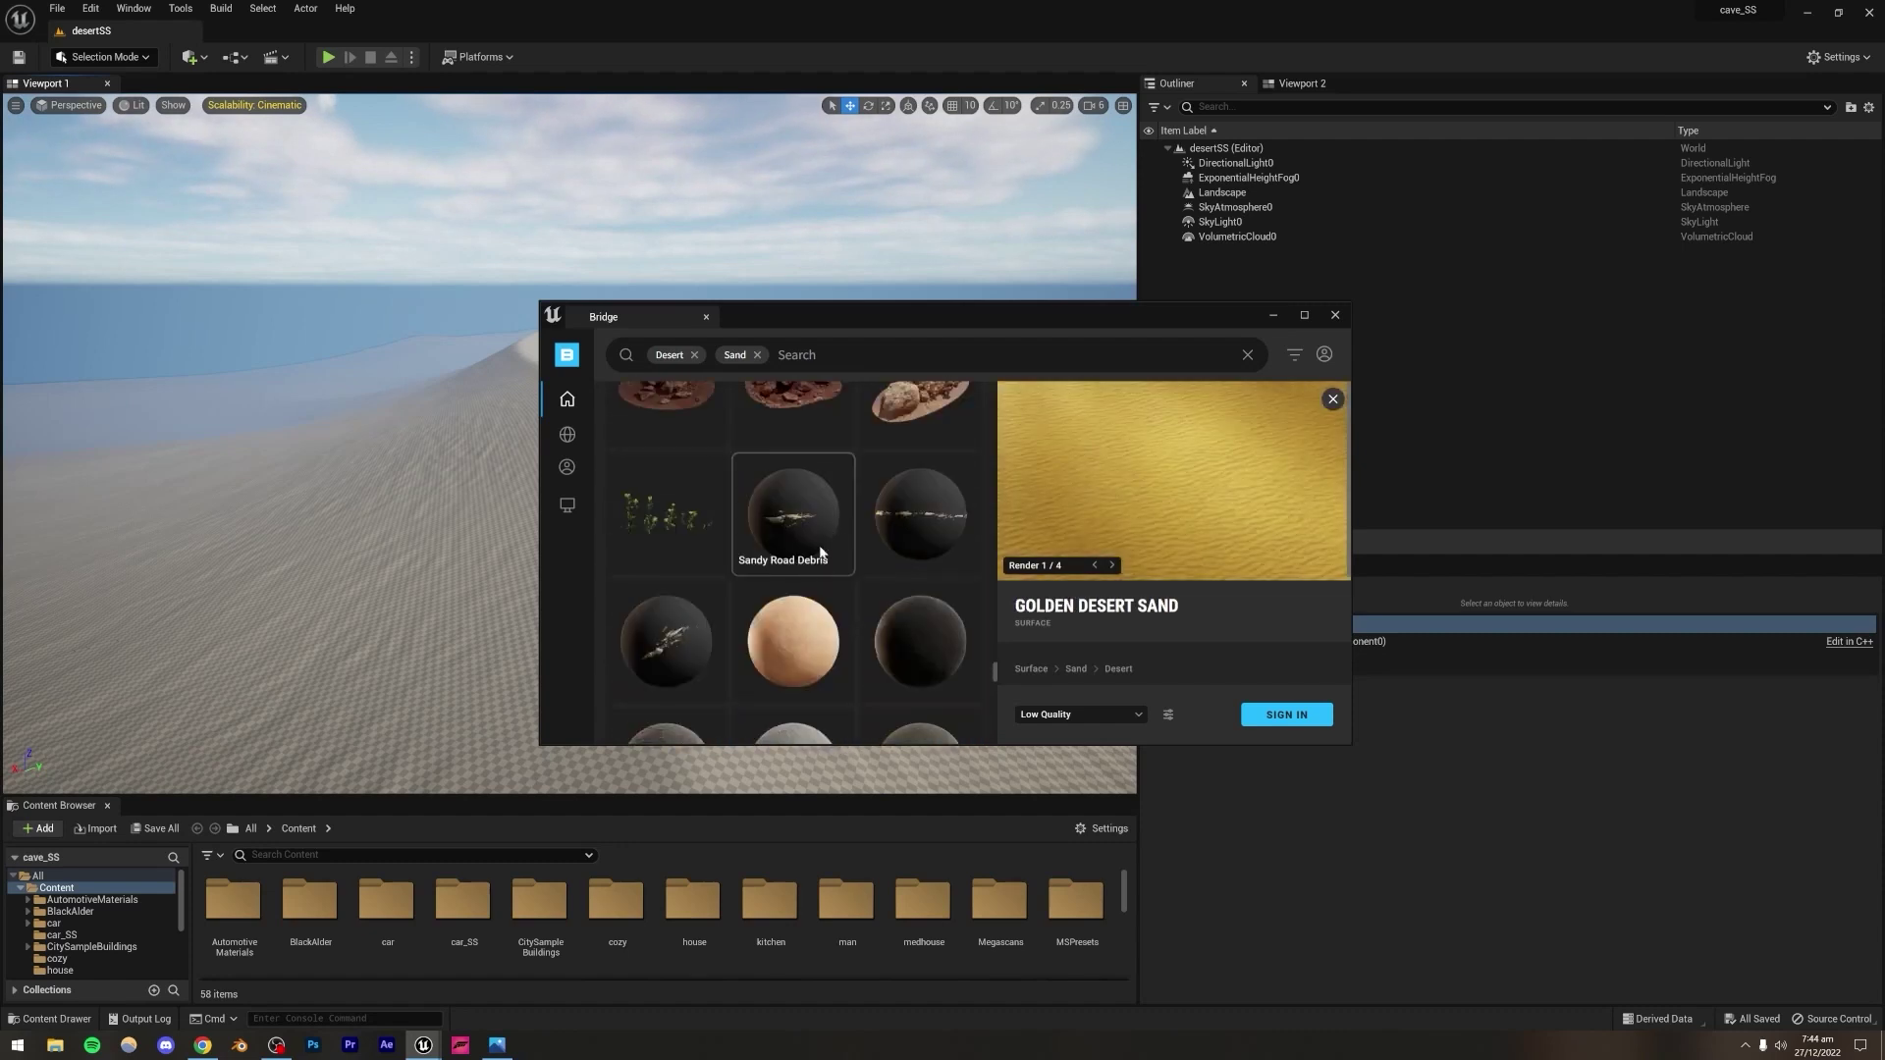
{"action": "left_click", "coordinate": [806, 644]}
Step: Set the Soil Sandy download quality to Medium Quality
{"action": "left_click", "coordinate": [1107, 717]}
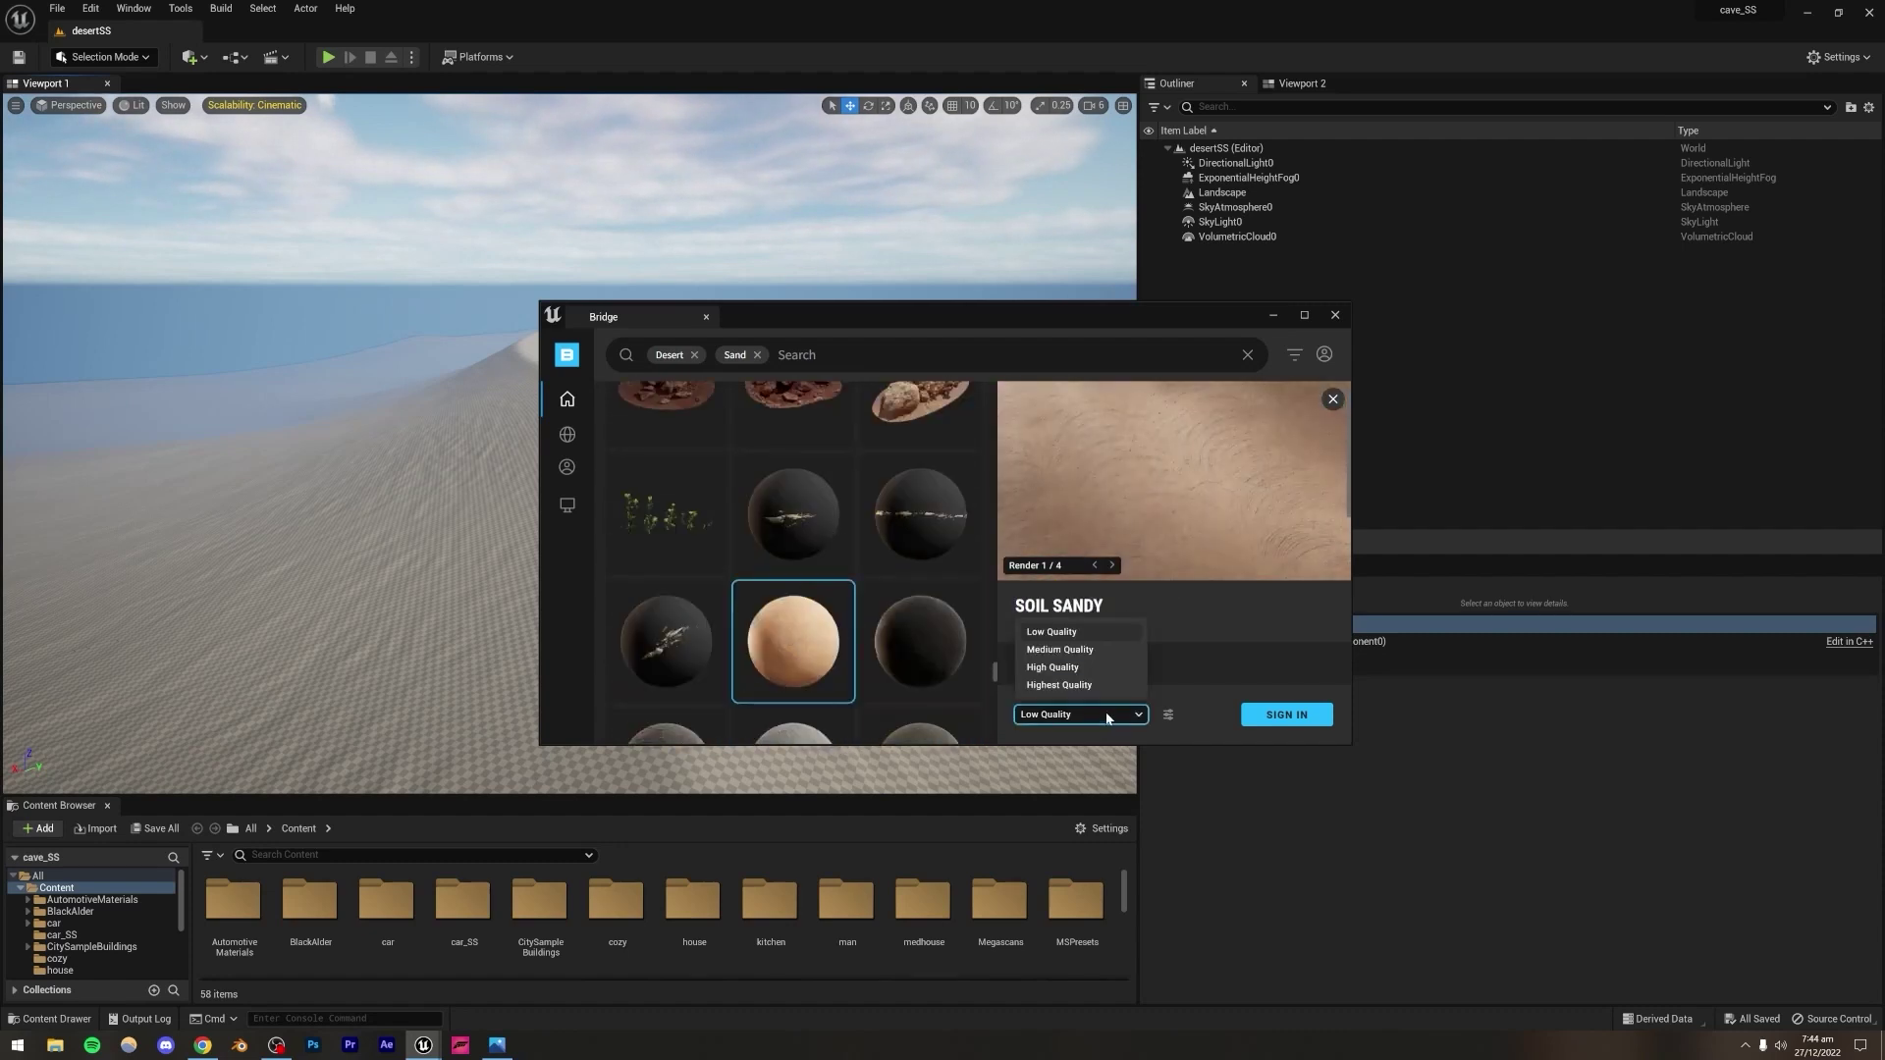
{"action": "left_click", "coordinate": [1060, 652]}
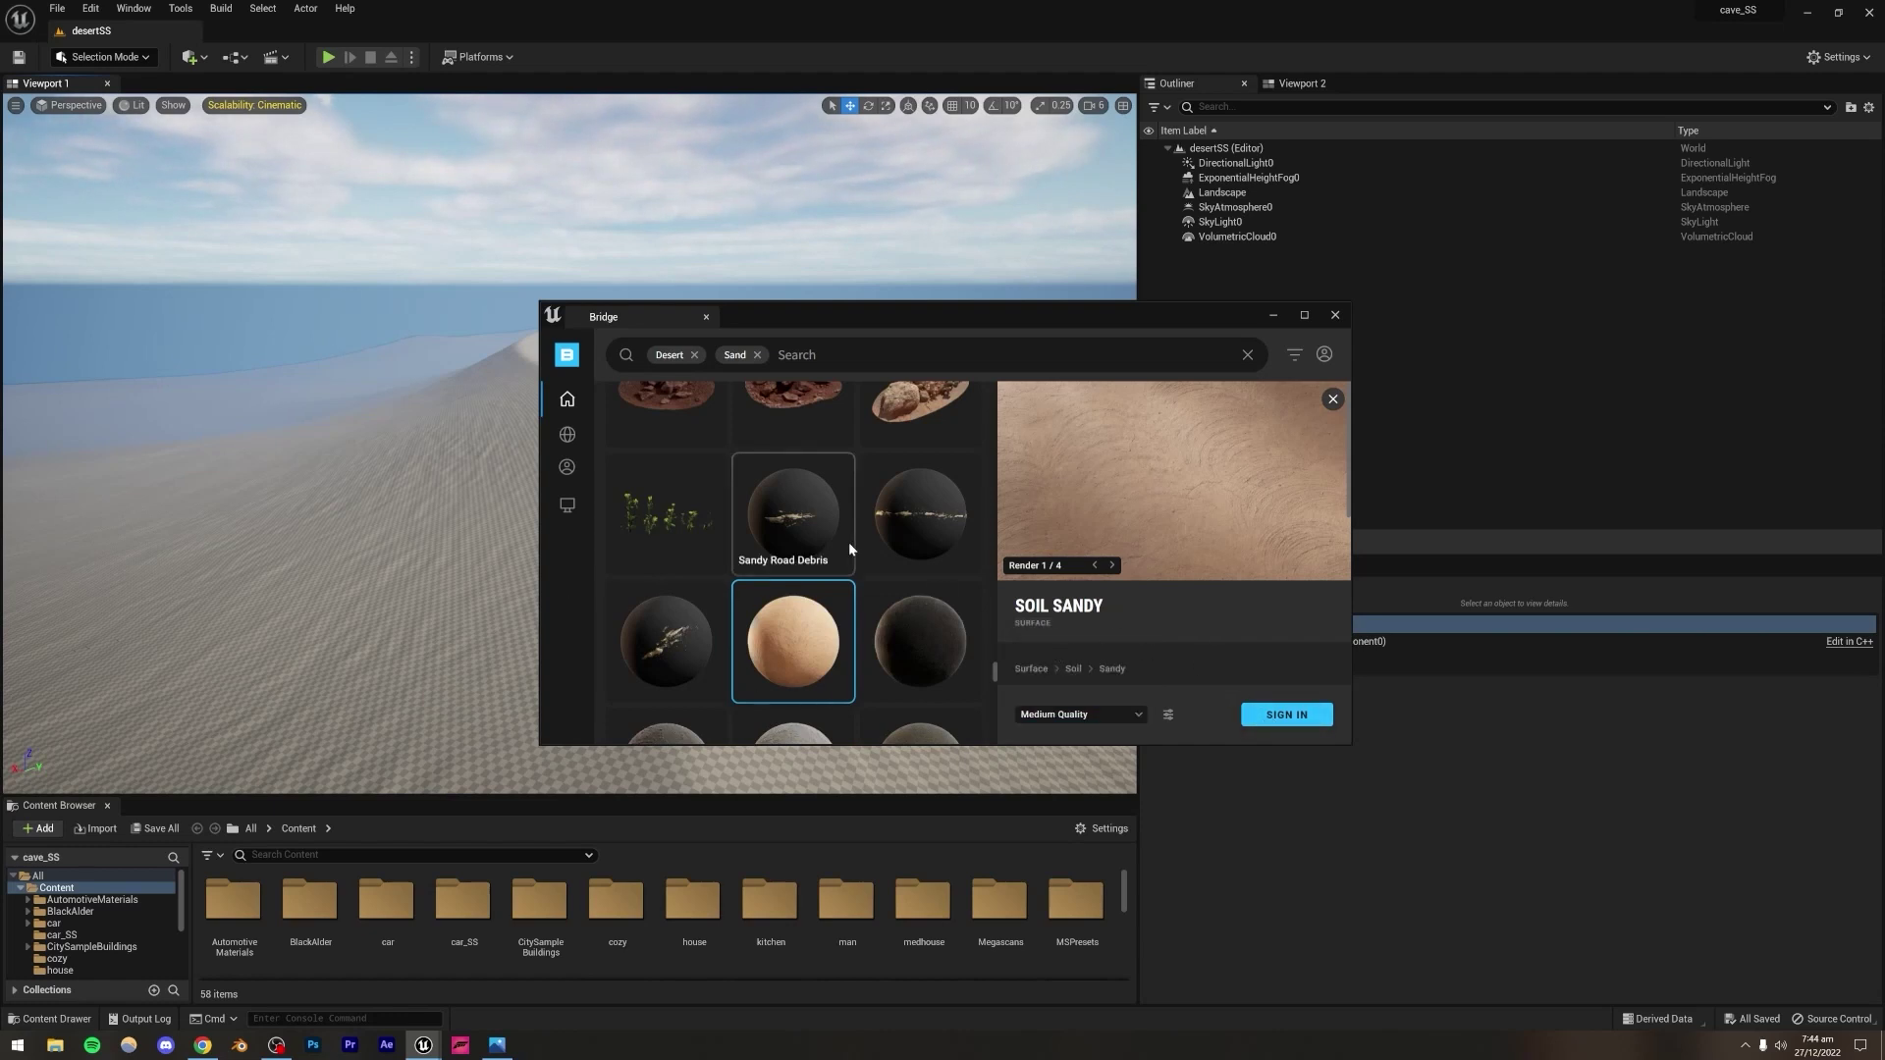
{"action": "scroll", "coordinate": [846, 542], "scroll_direction": "down", "scroll_amount": 5}
{"action": "scroll", "coordinate": [829, 565], "scroll_direction": "down", "scroll_amount": 2}
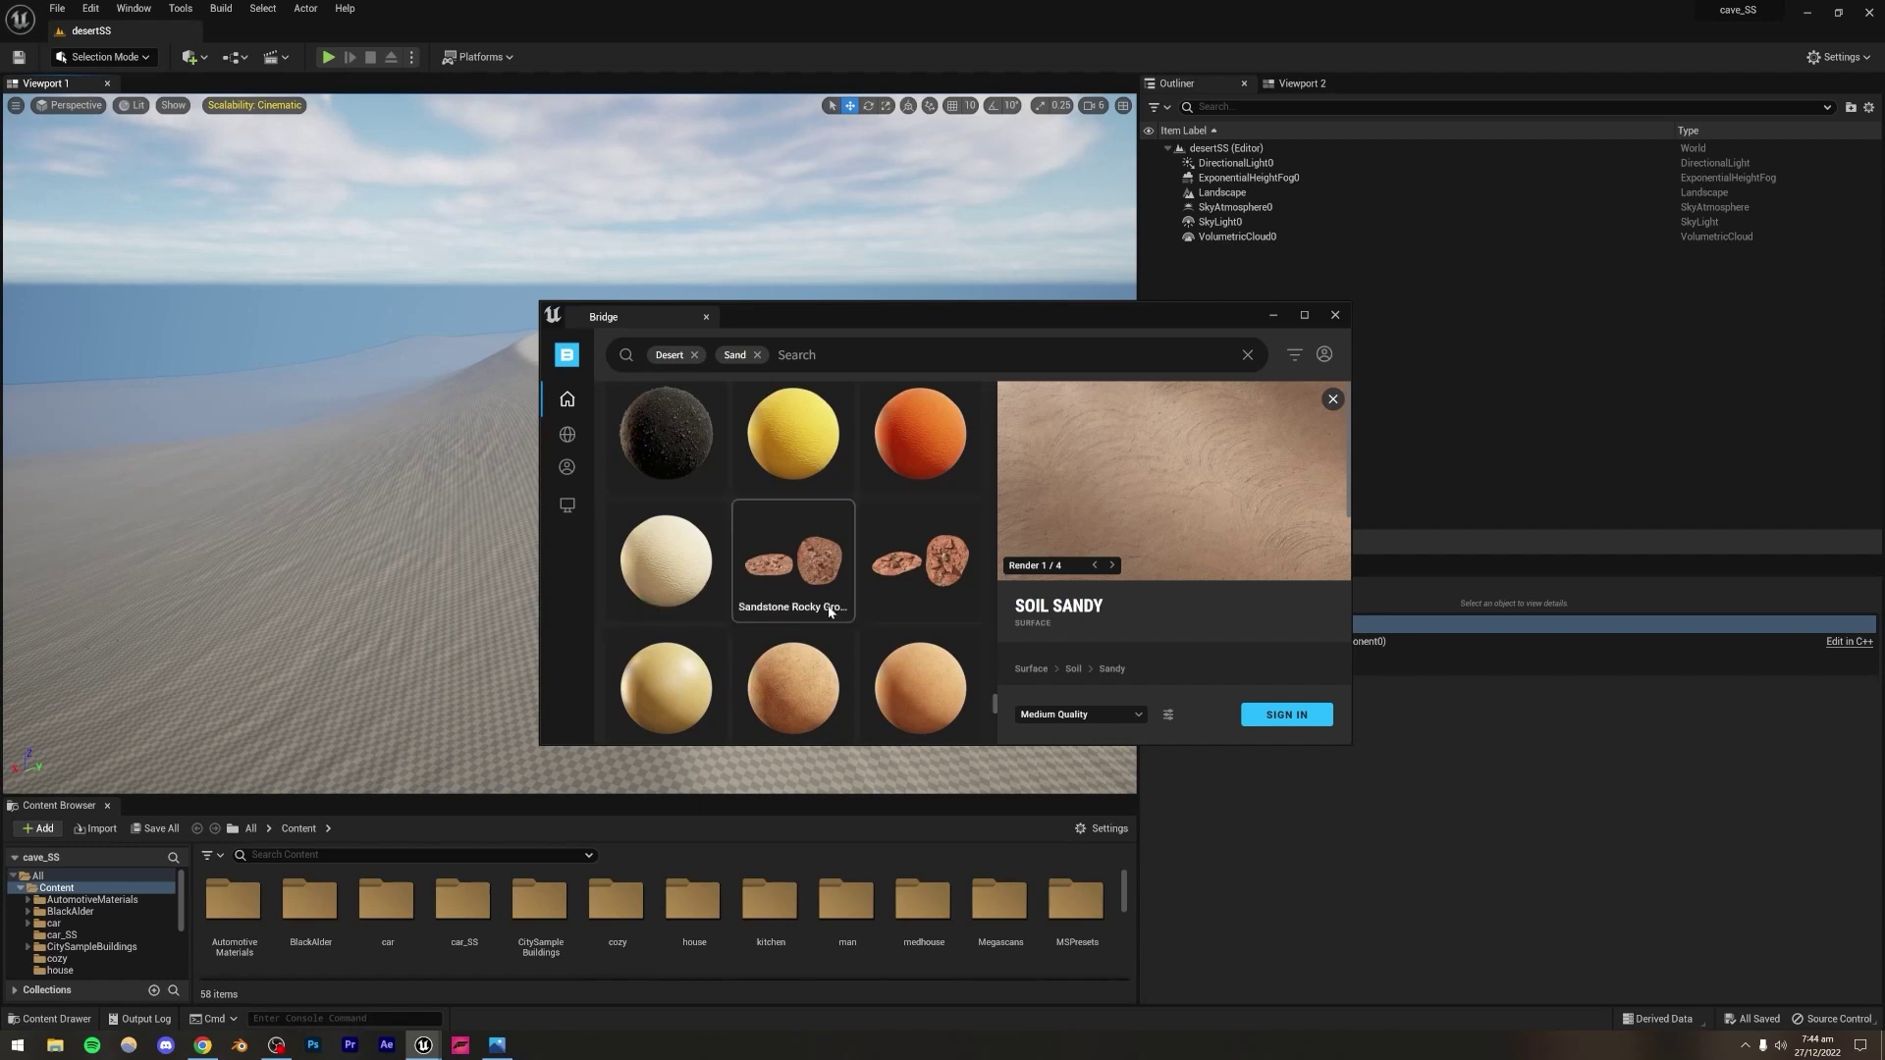
Step: Start downloading the Soil Sandy surface at low quality
{"action": "left_click", "coordinate": [1080, 714]}
{"action": "left_click", "coordinate": [1055, 634]}
{"action": "left_click", "coordinate": [1242, 710]}
{"action": "scroll", "coordinate": [828, 587], "scroll_direction": "down", "scroll_amount": 5}
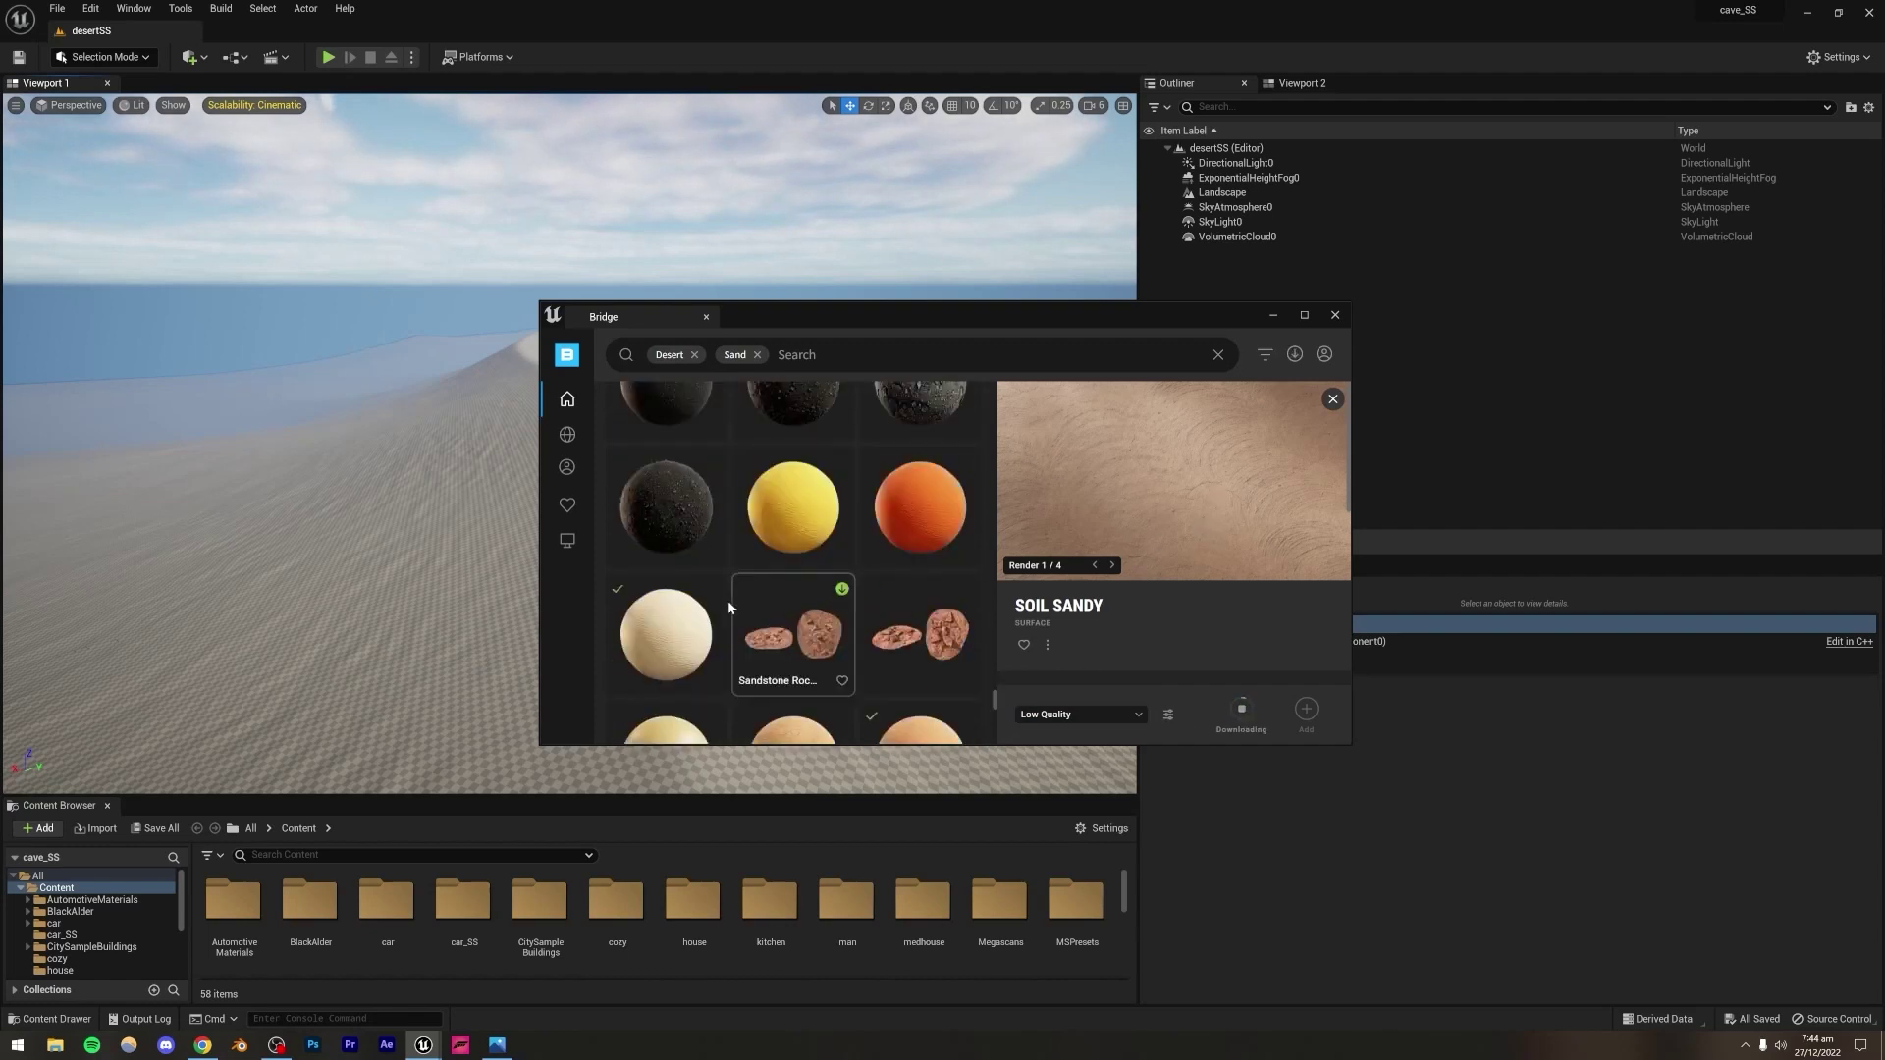
{"action": "scroll", "coordinate": [721, 600], "scroll_direction": "down", "scroll_amount": 1}
Step: Select Bright Desert Sand, then Desert Sand, and check the reference desert screenshot
{"action": "left_click", "coordinate": [663, 577]}
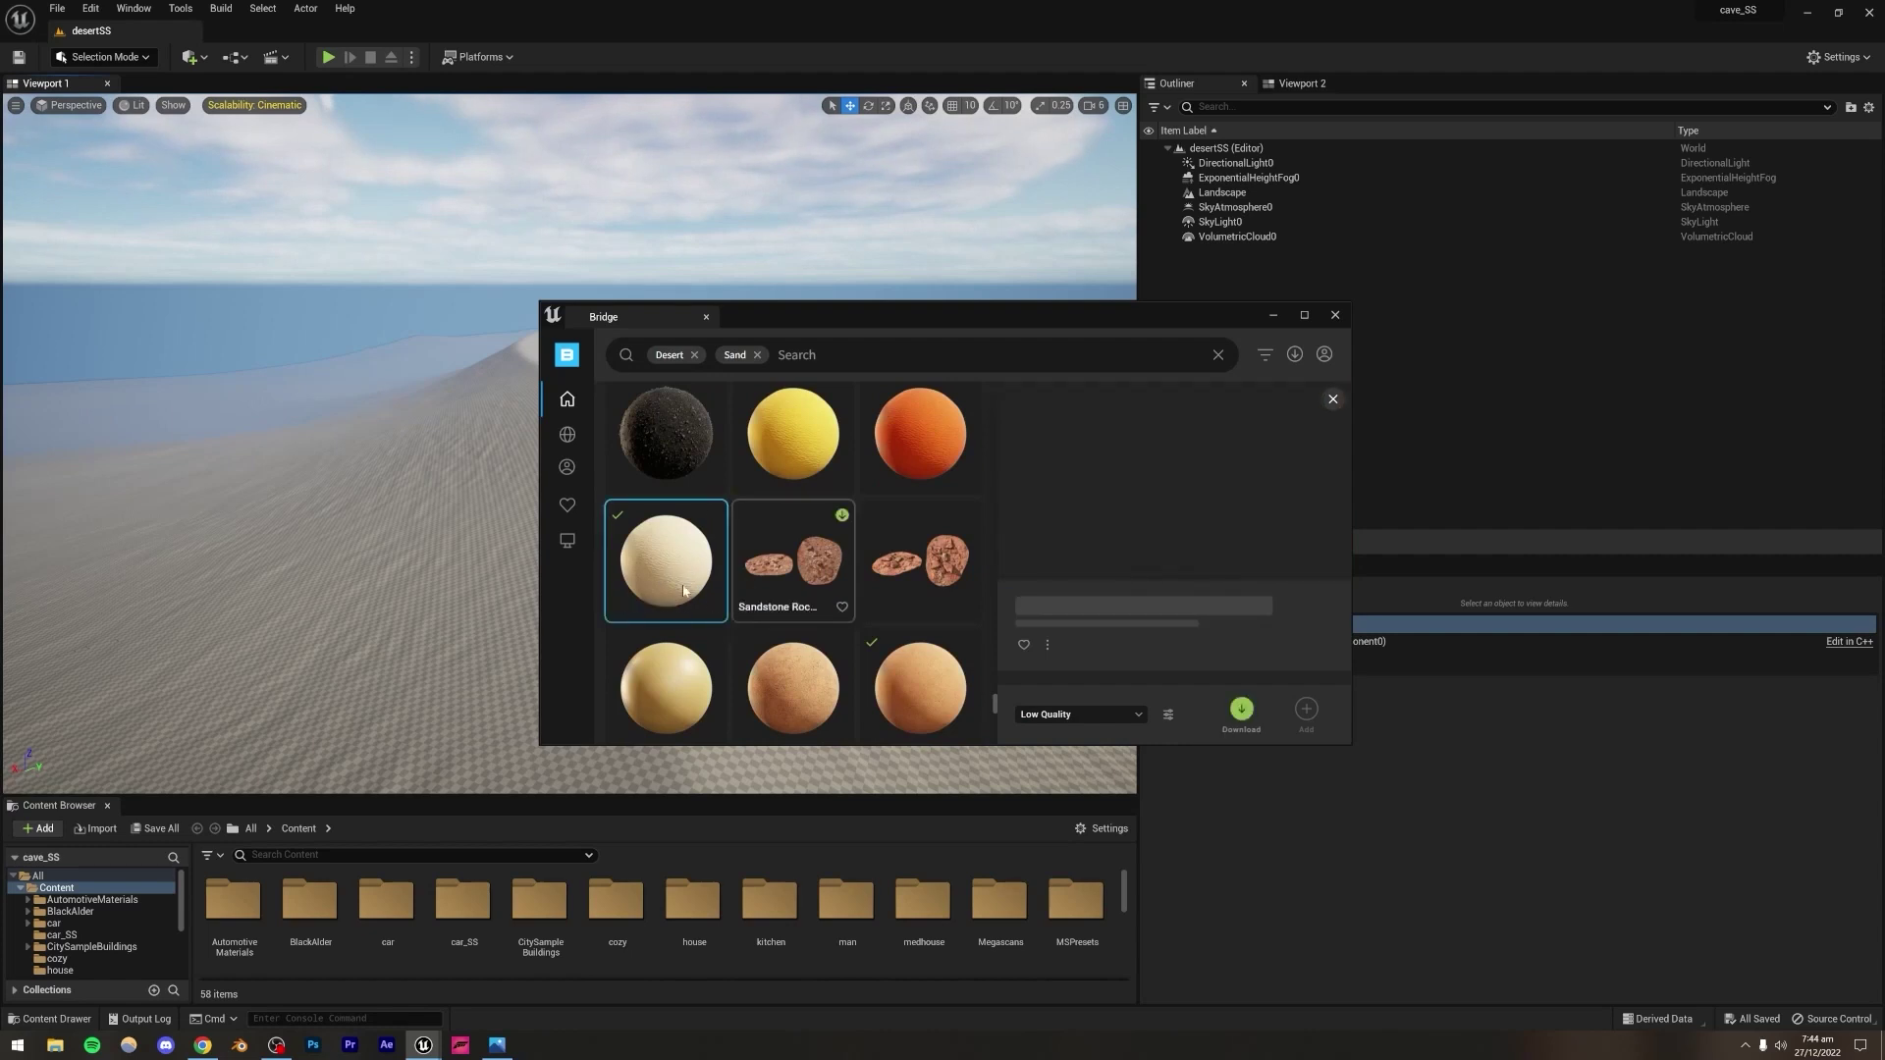
{"action": "scroll", "coordinate": [742, 617], "scroll_direction": "down", "scroll_amount": 1}
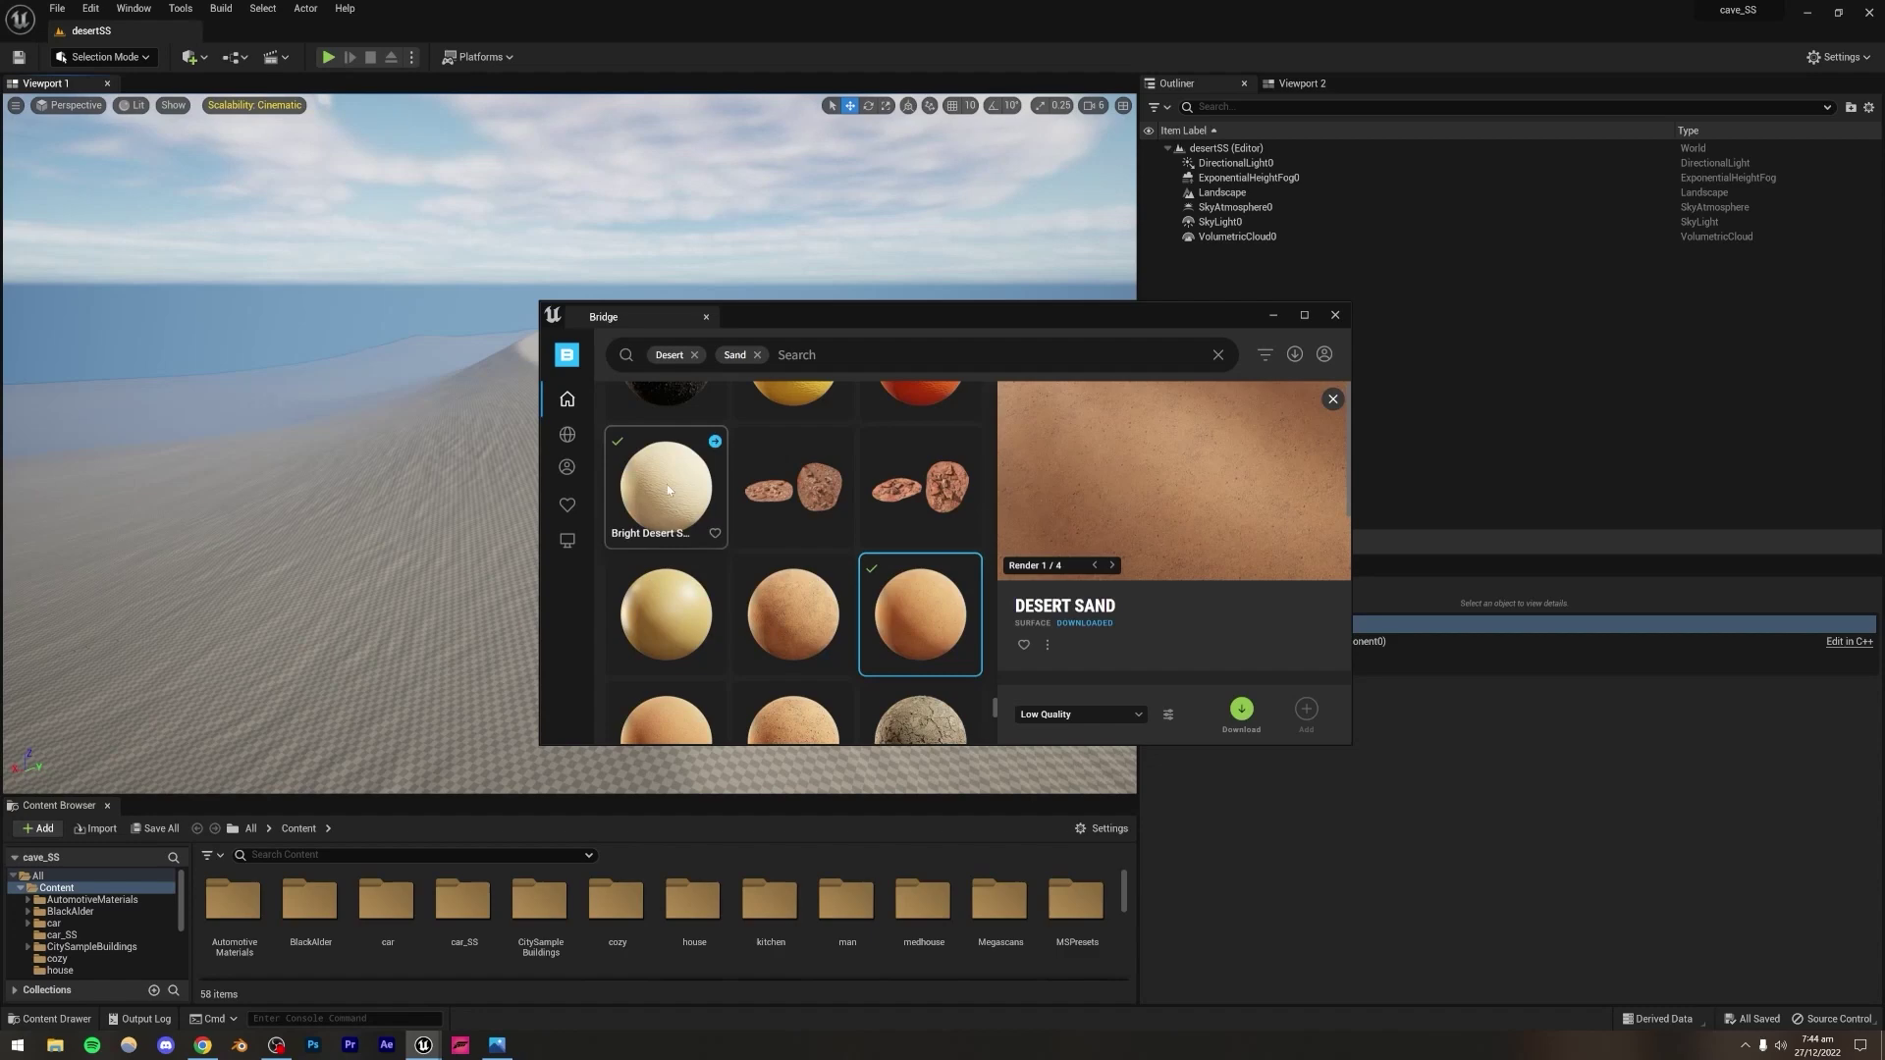
{"action": "left_click", "coordinate": [891, 618]}
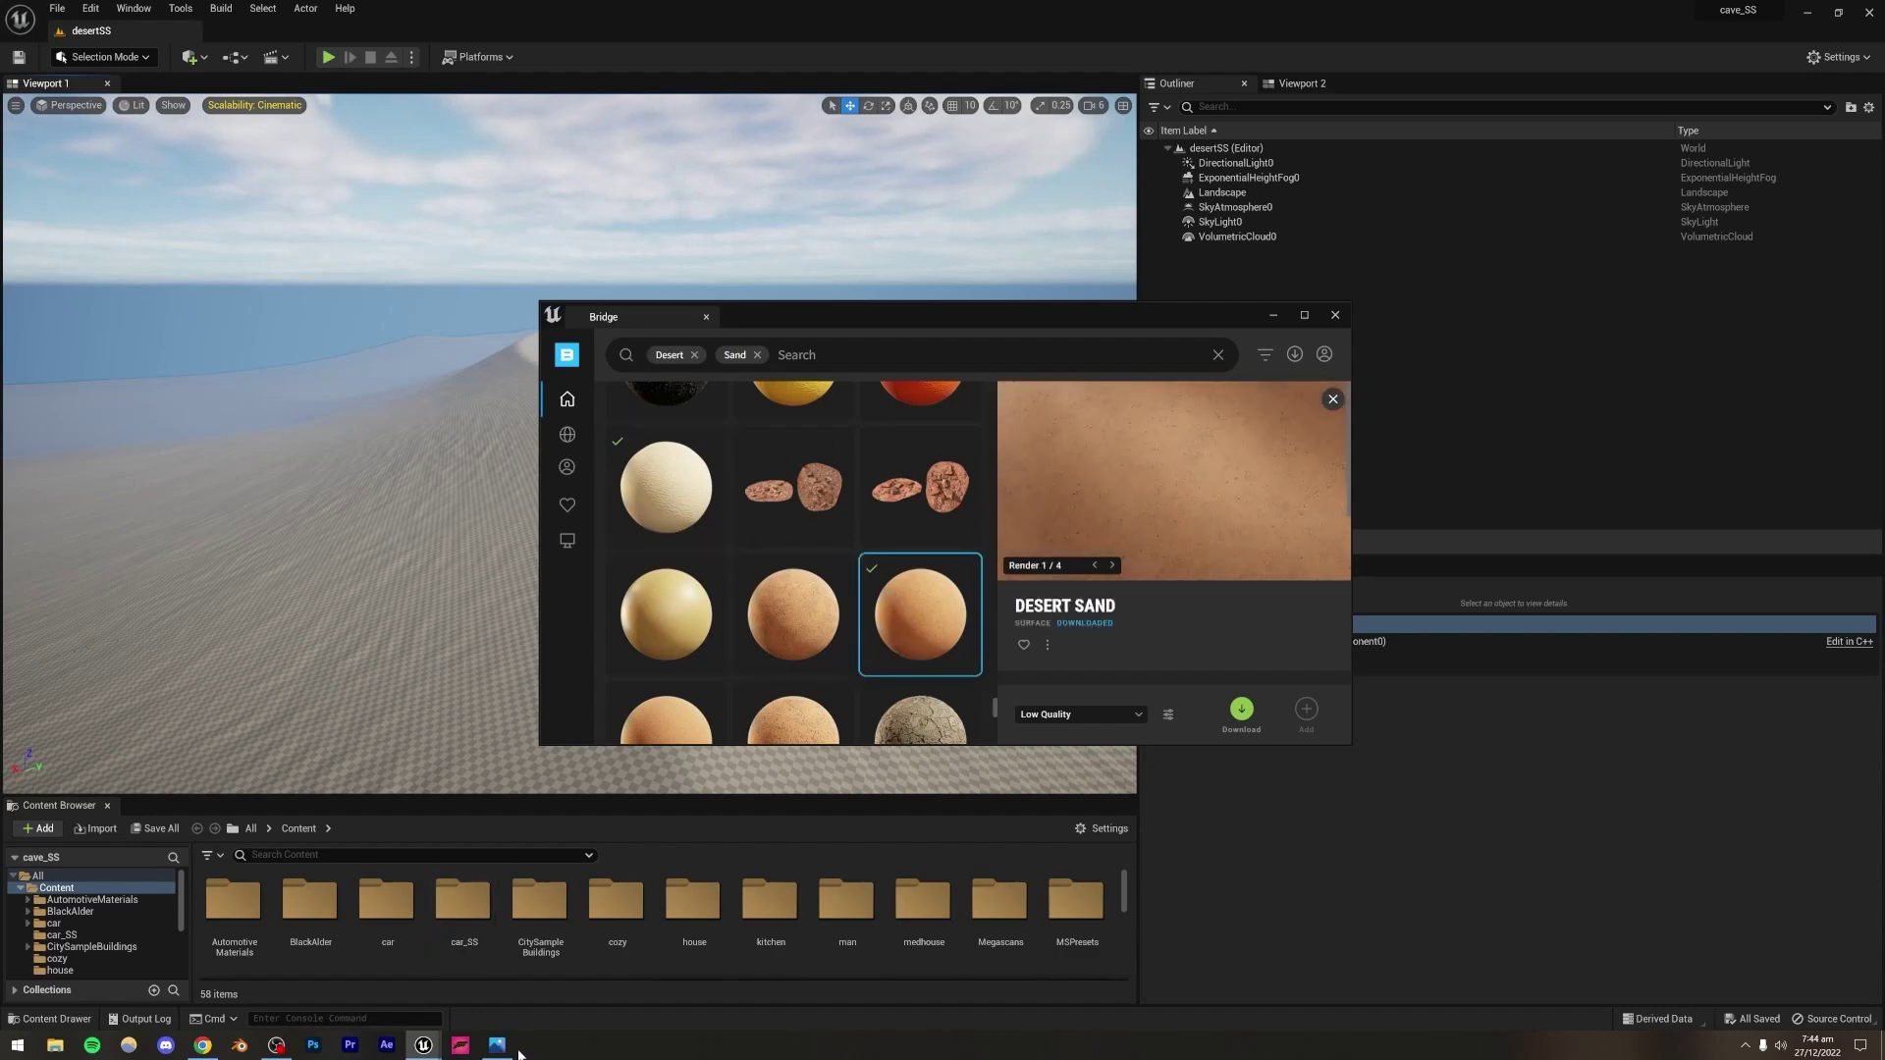
{"action": "key", "text": "alt+Tab"}
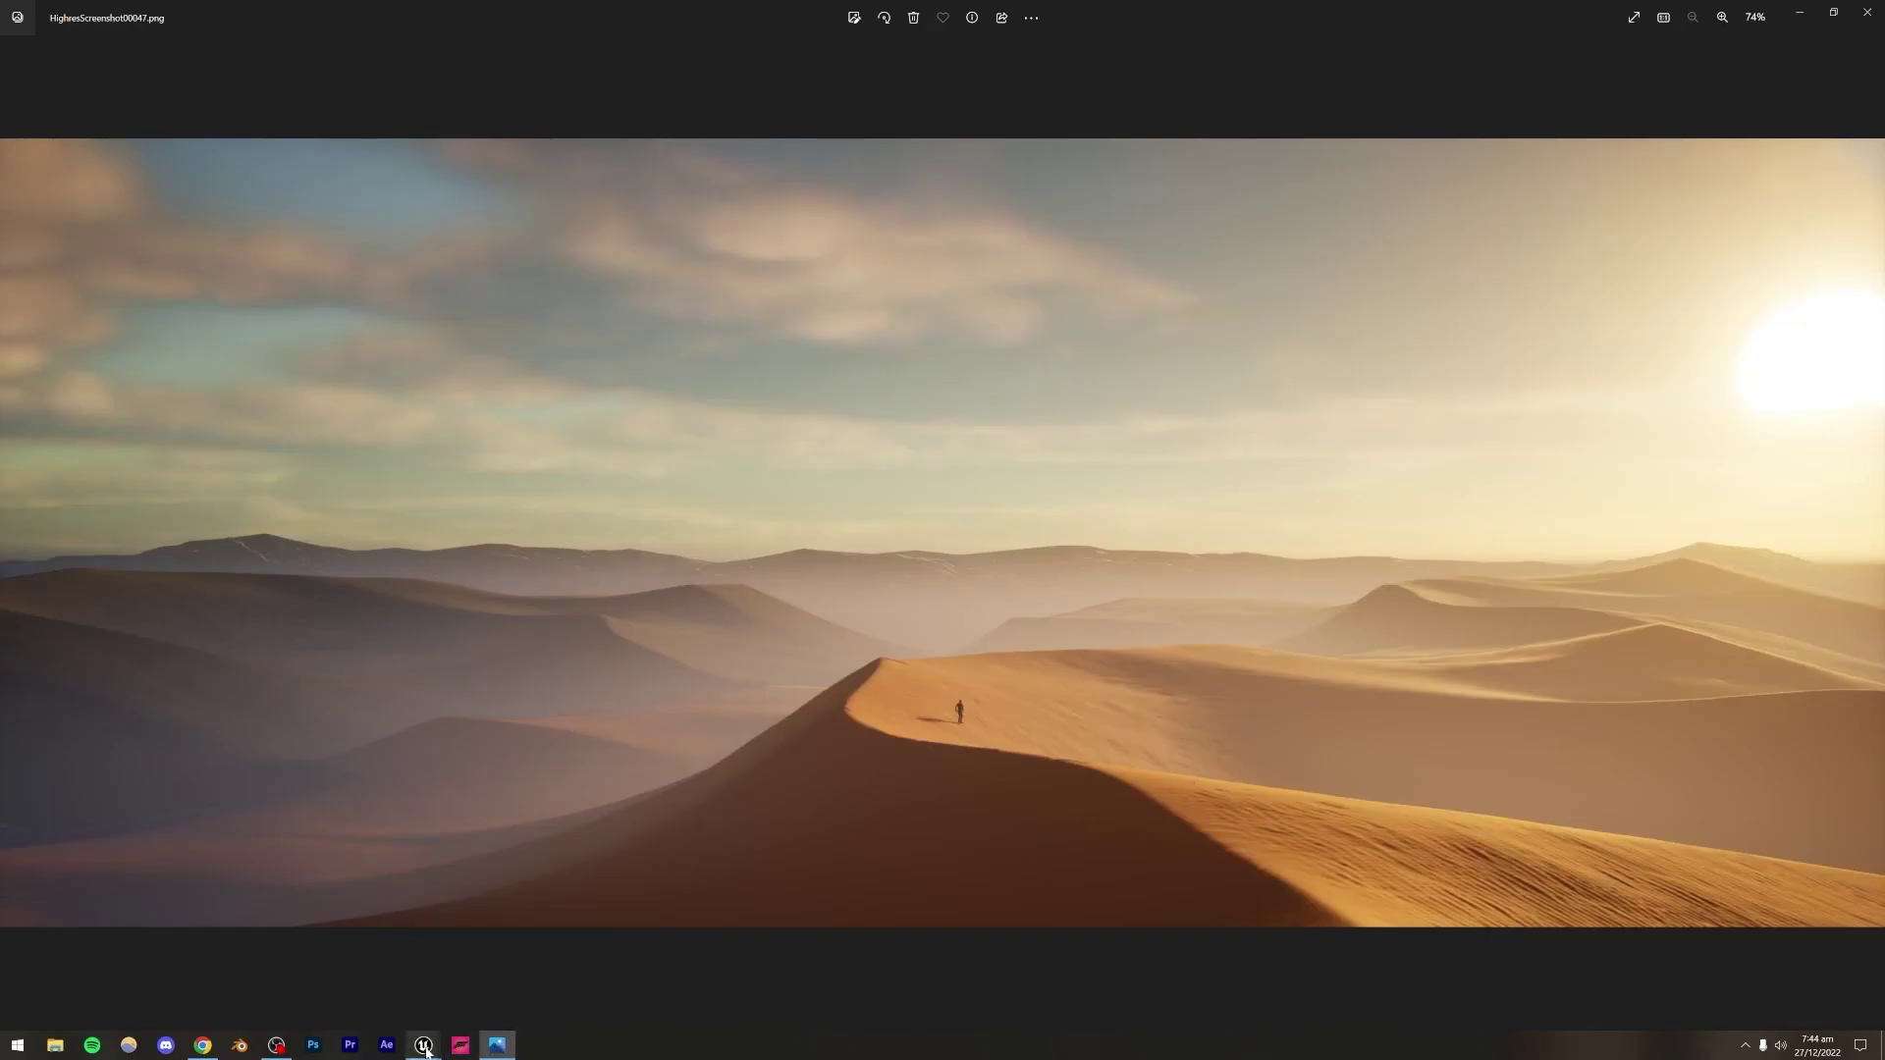
{"action": "mouse_move", "coordinate": [424, 1044]}
{"action": "left_click", "coordinate": [479, 980]}
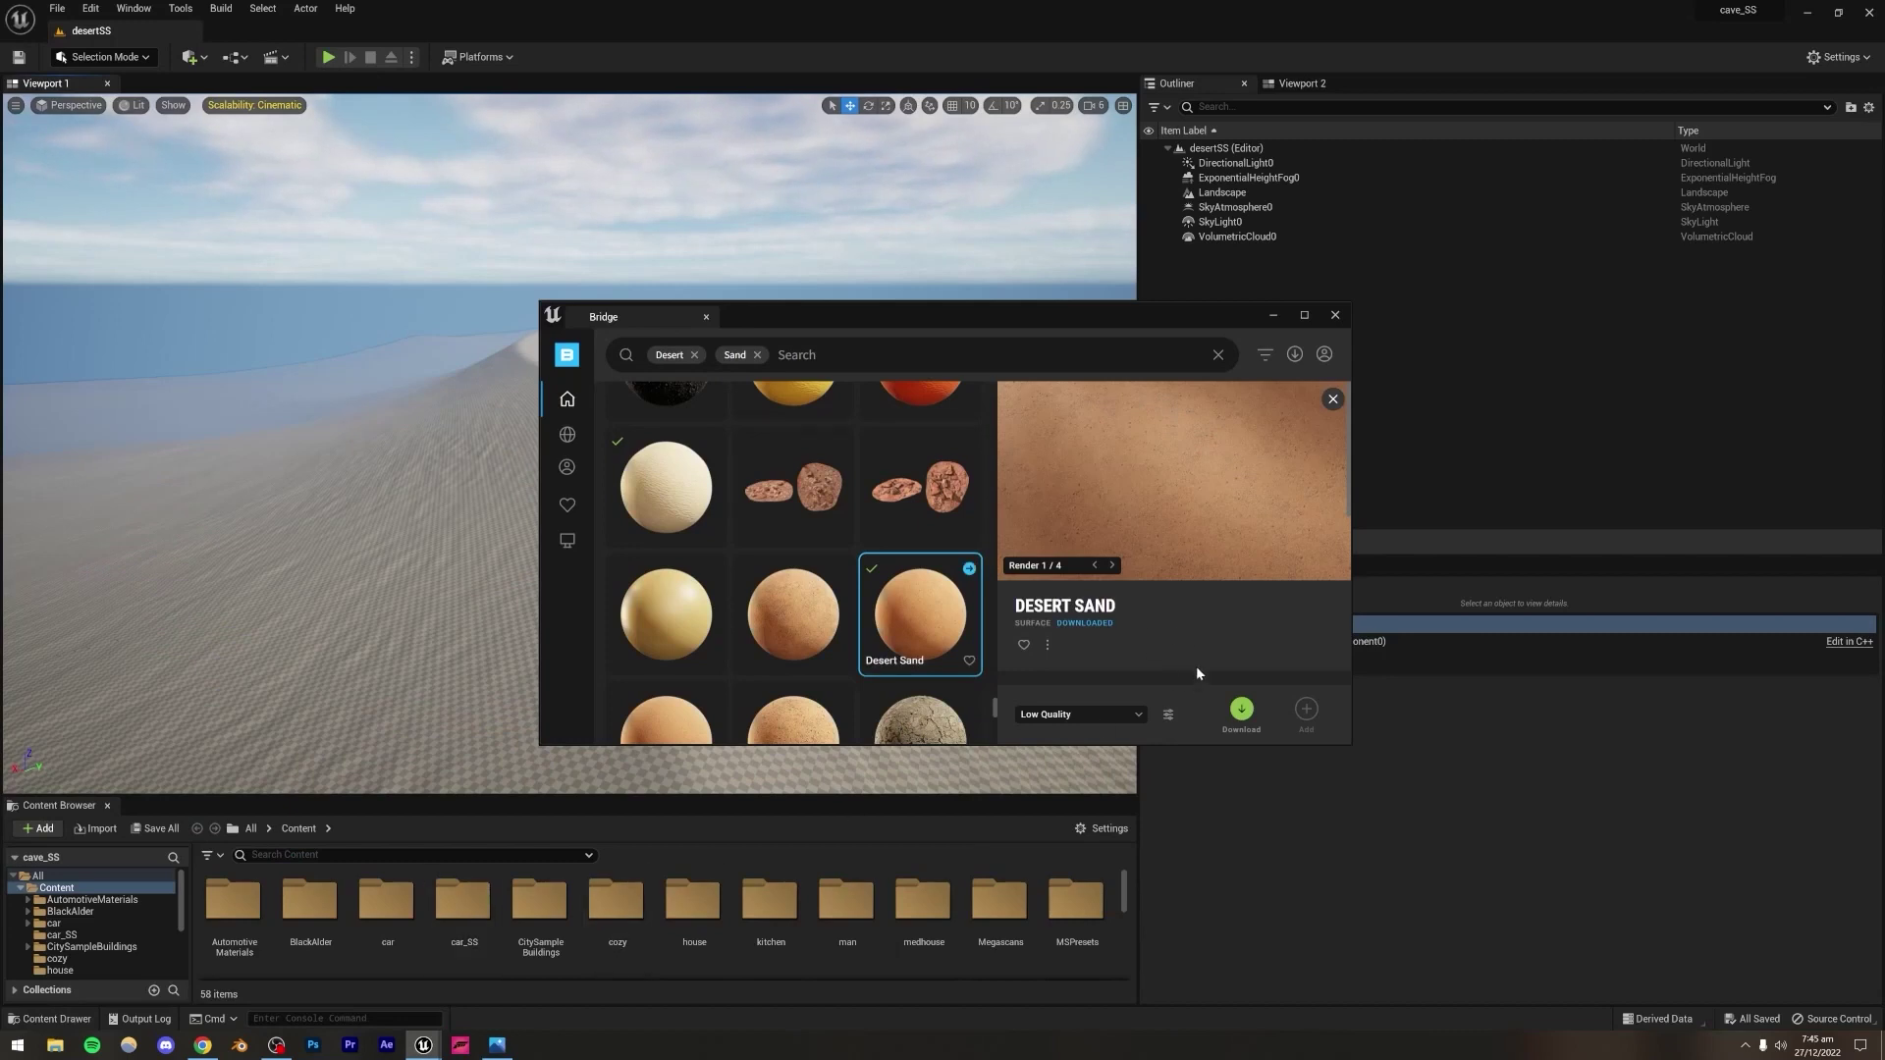
Step: Import the Desert Sand surface into the project at Medium Quality
{"action": "left_click", "coordinate": [1098, 714]}
{"action": "left_click", "coordinate": [1068, 655]}
{"action": "left_click", "coordinate": [1307, 709]}
{"action": "left_click", "coordinate": [1273, 314]}
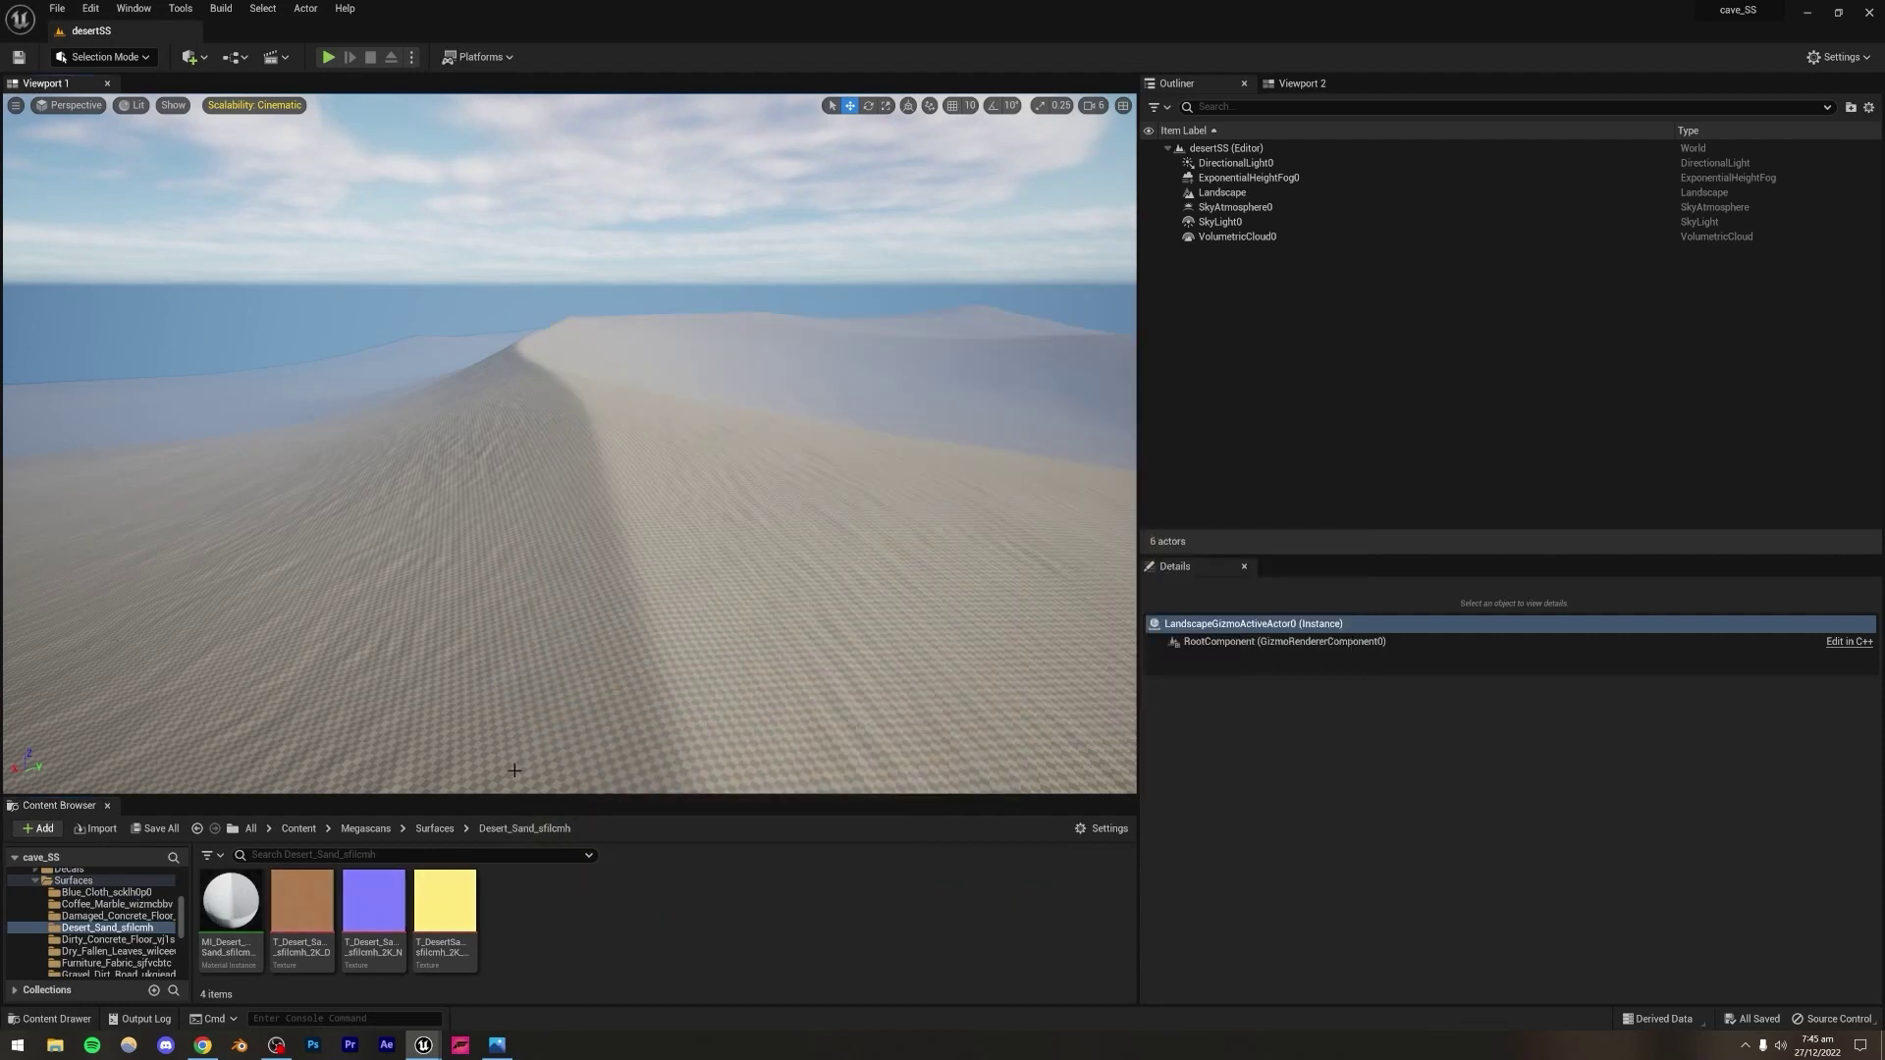
Step: Assign MI_Desert_Sand as the landscape material and fly over the dunes toward the horizon
{"action": "left_click", "coordinate": [640, 564]}
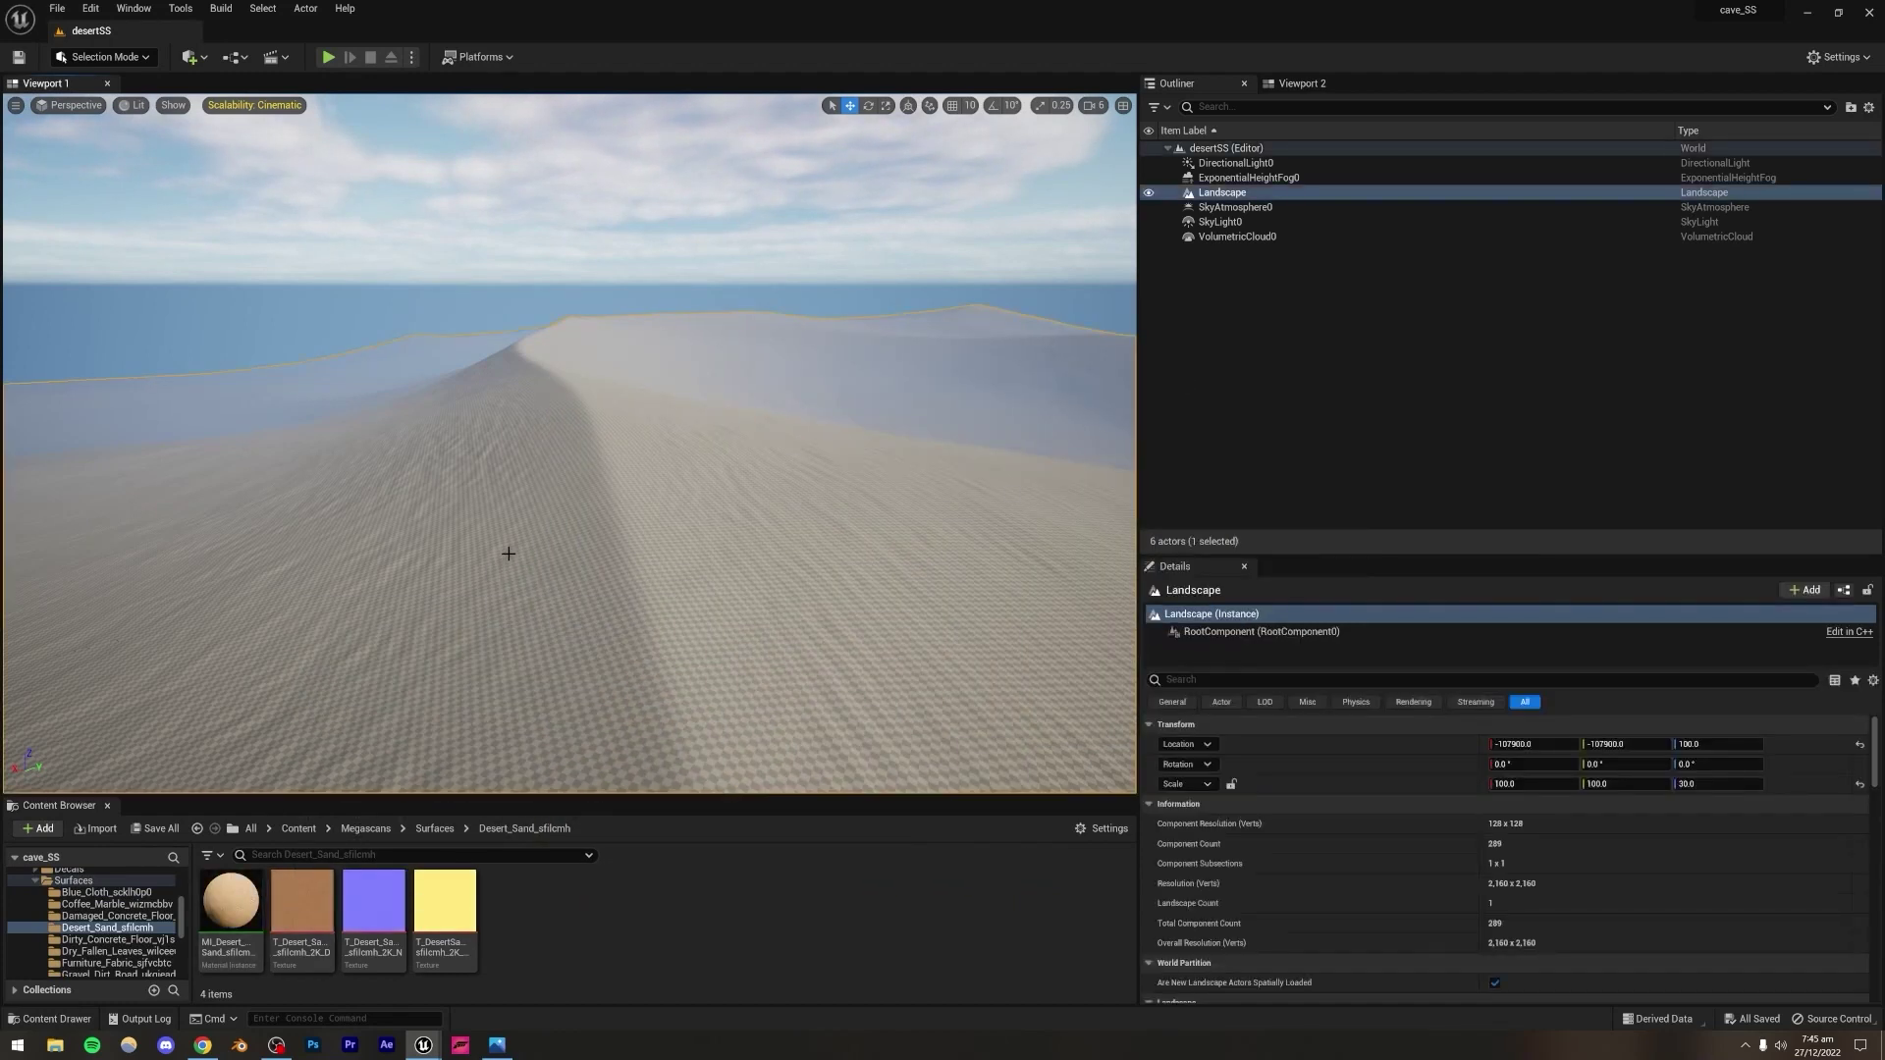
{"action": "scroll", "coordinate": [1301, 918], "scroll_direction": "down", "scroll_amount": 3}
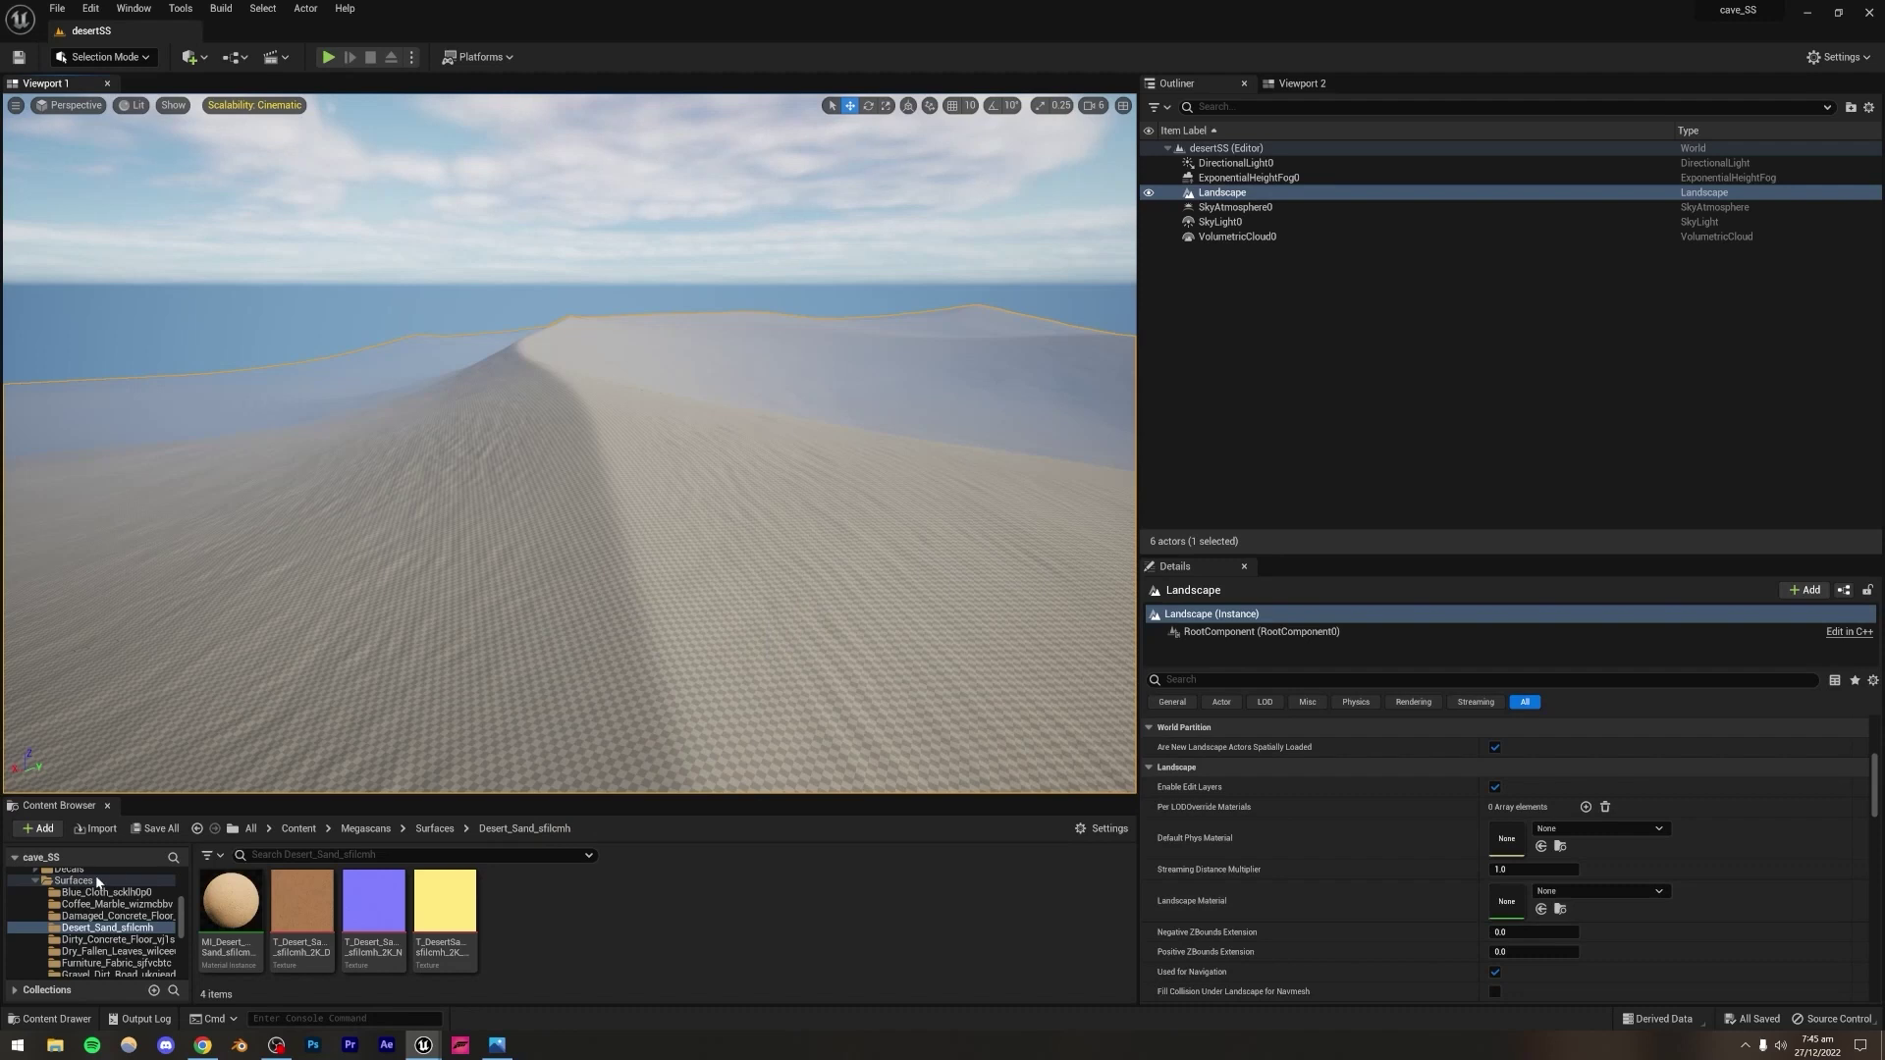
{"action": "left_click_drag", "start_coordinate": [202, 908], "coordinate": [938, 703]}
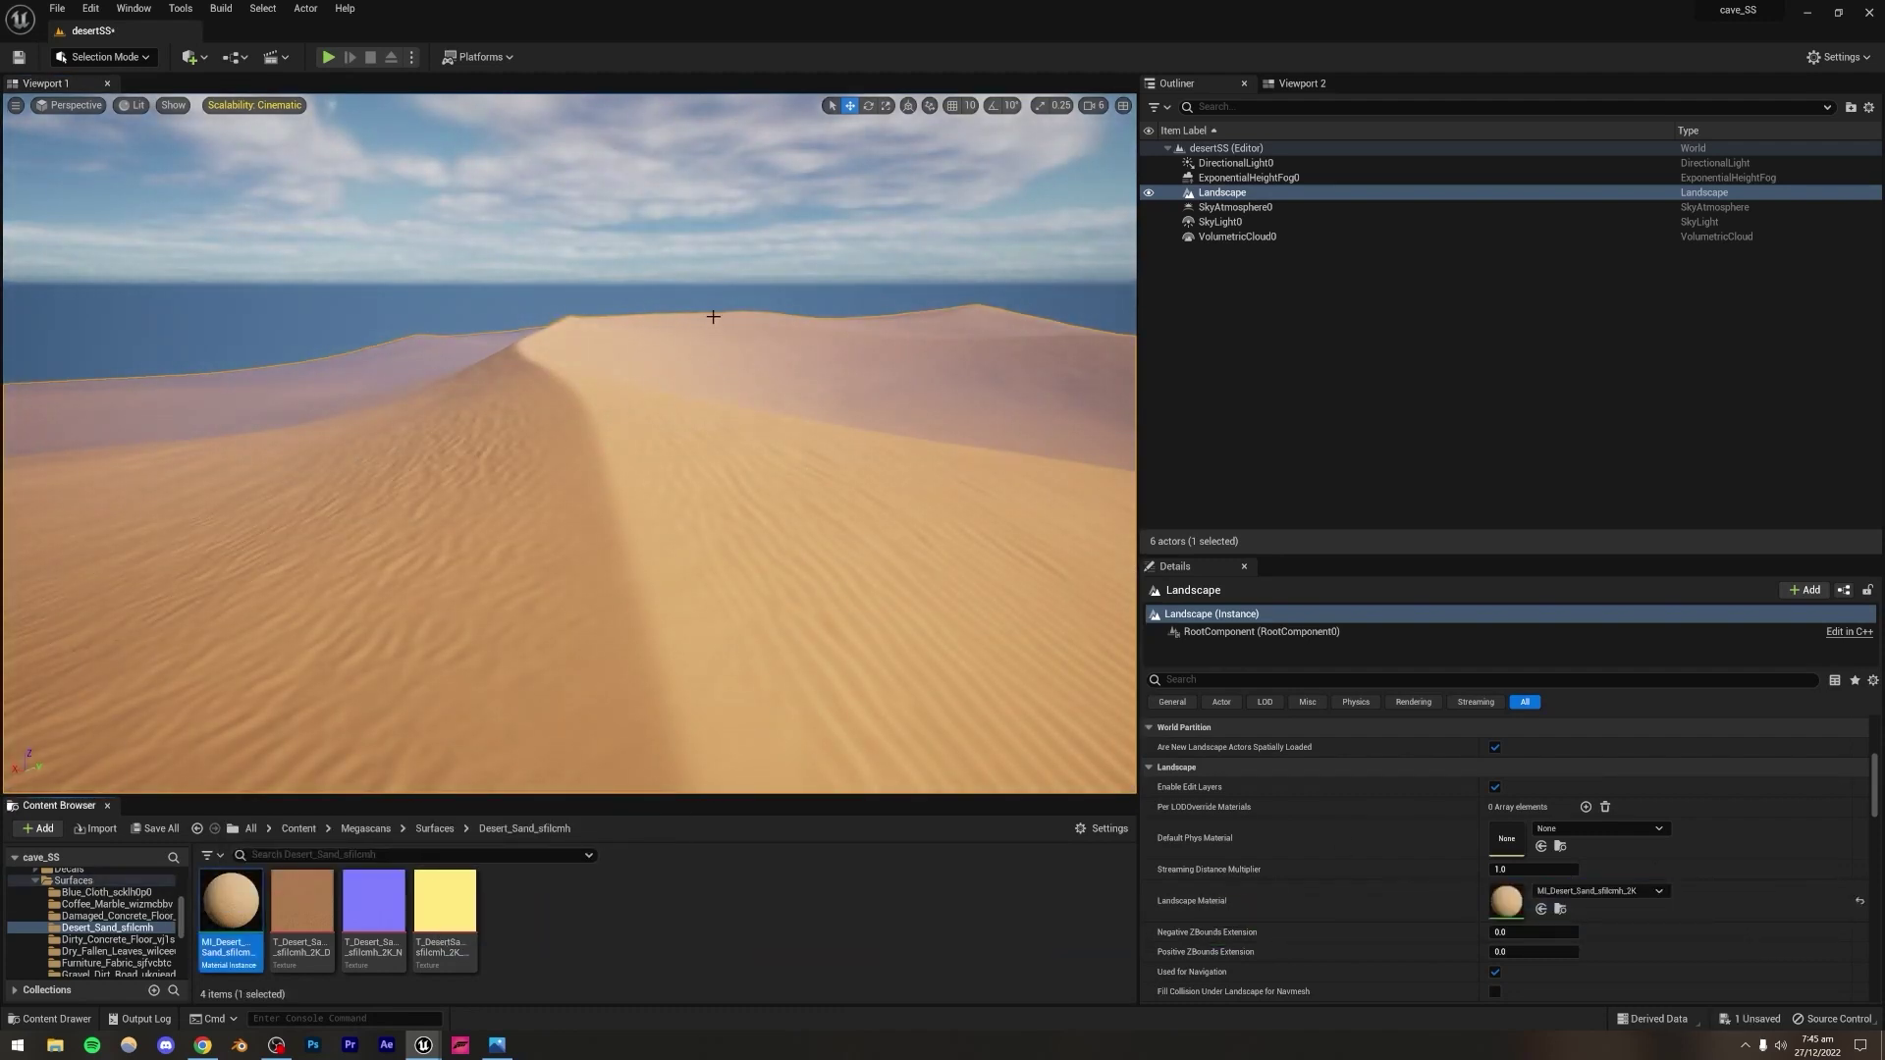
{"action": "key", "text": "Escape"}
{"action": "right_click_drag", "start_coordinate": [698, 387], "coordinate": [747, 758]}
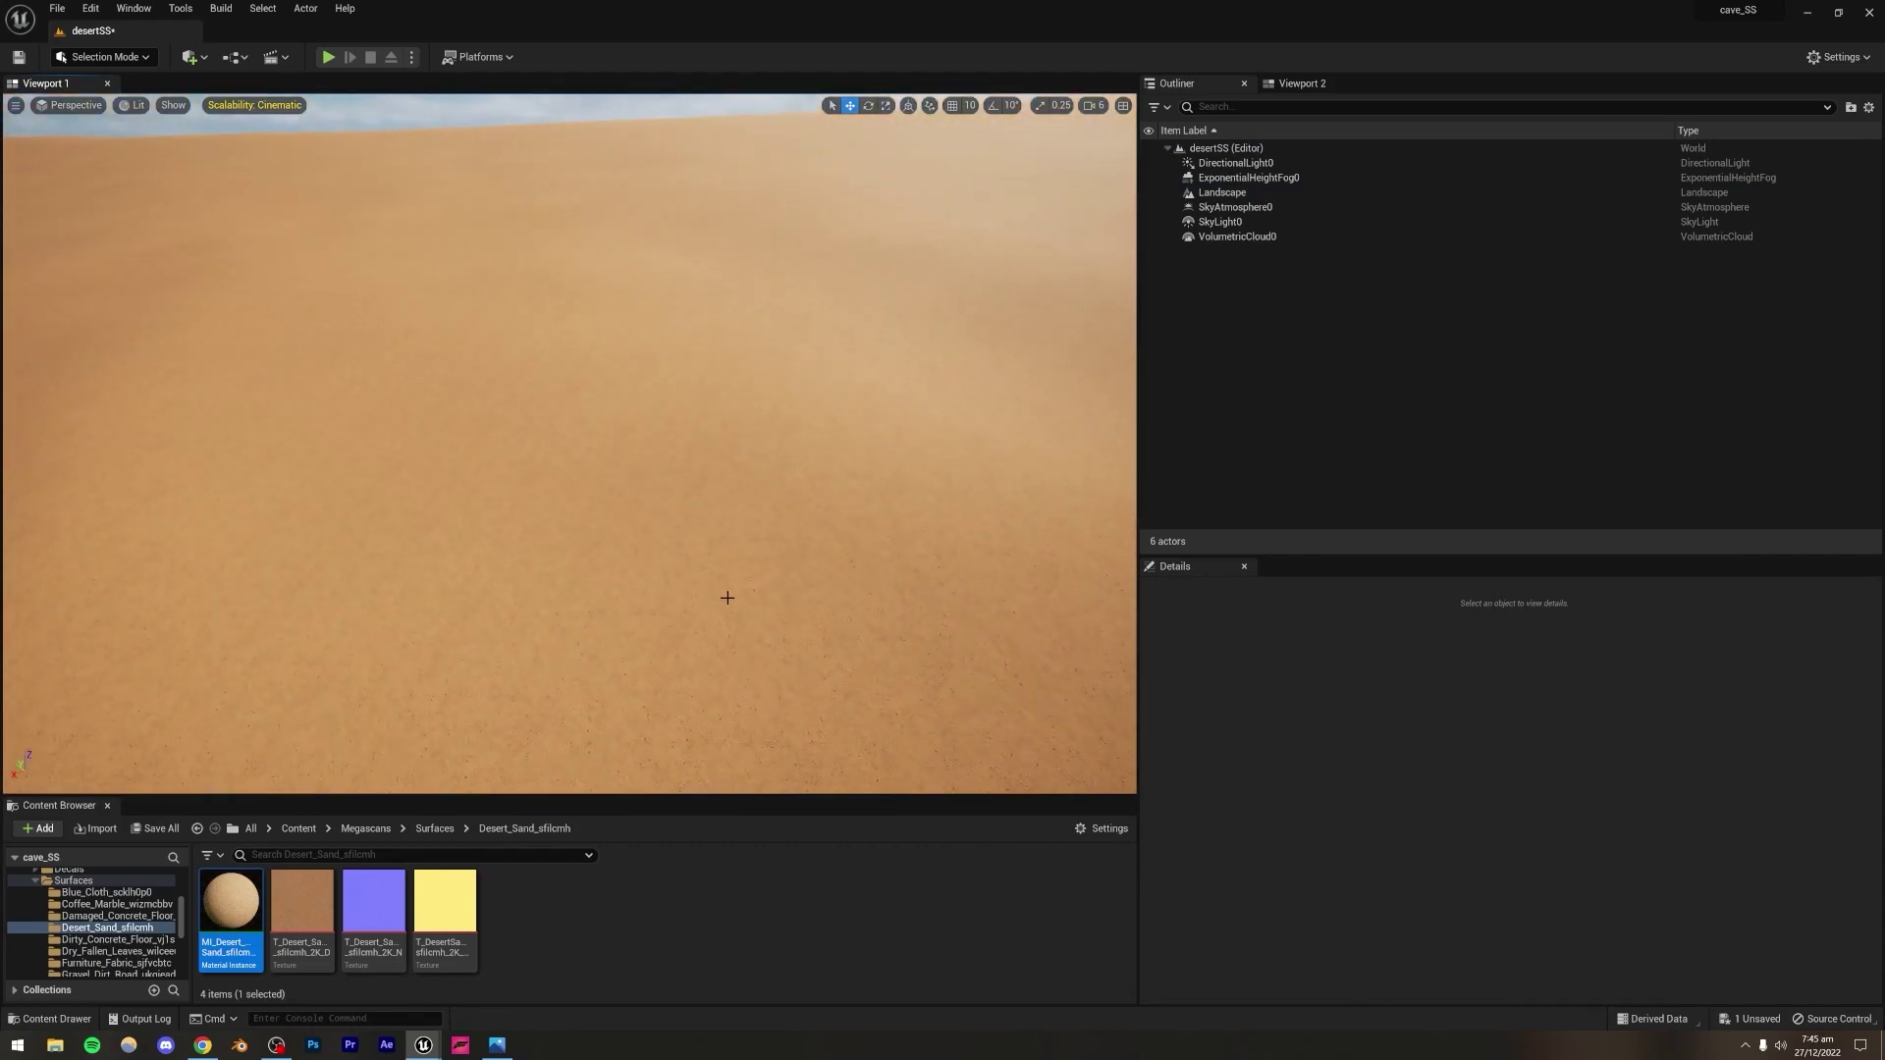
{"action": "right_click_drag", "start_coordinate": [796, 536], "coordinate": [820, 501]}
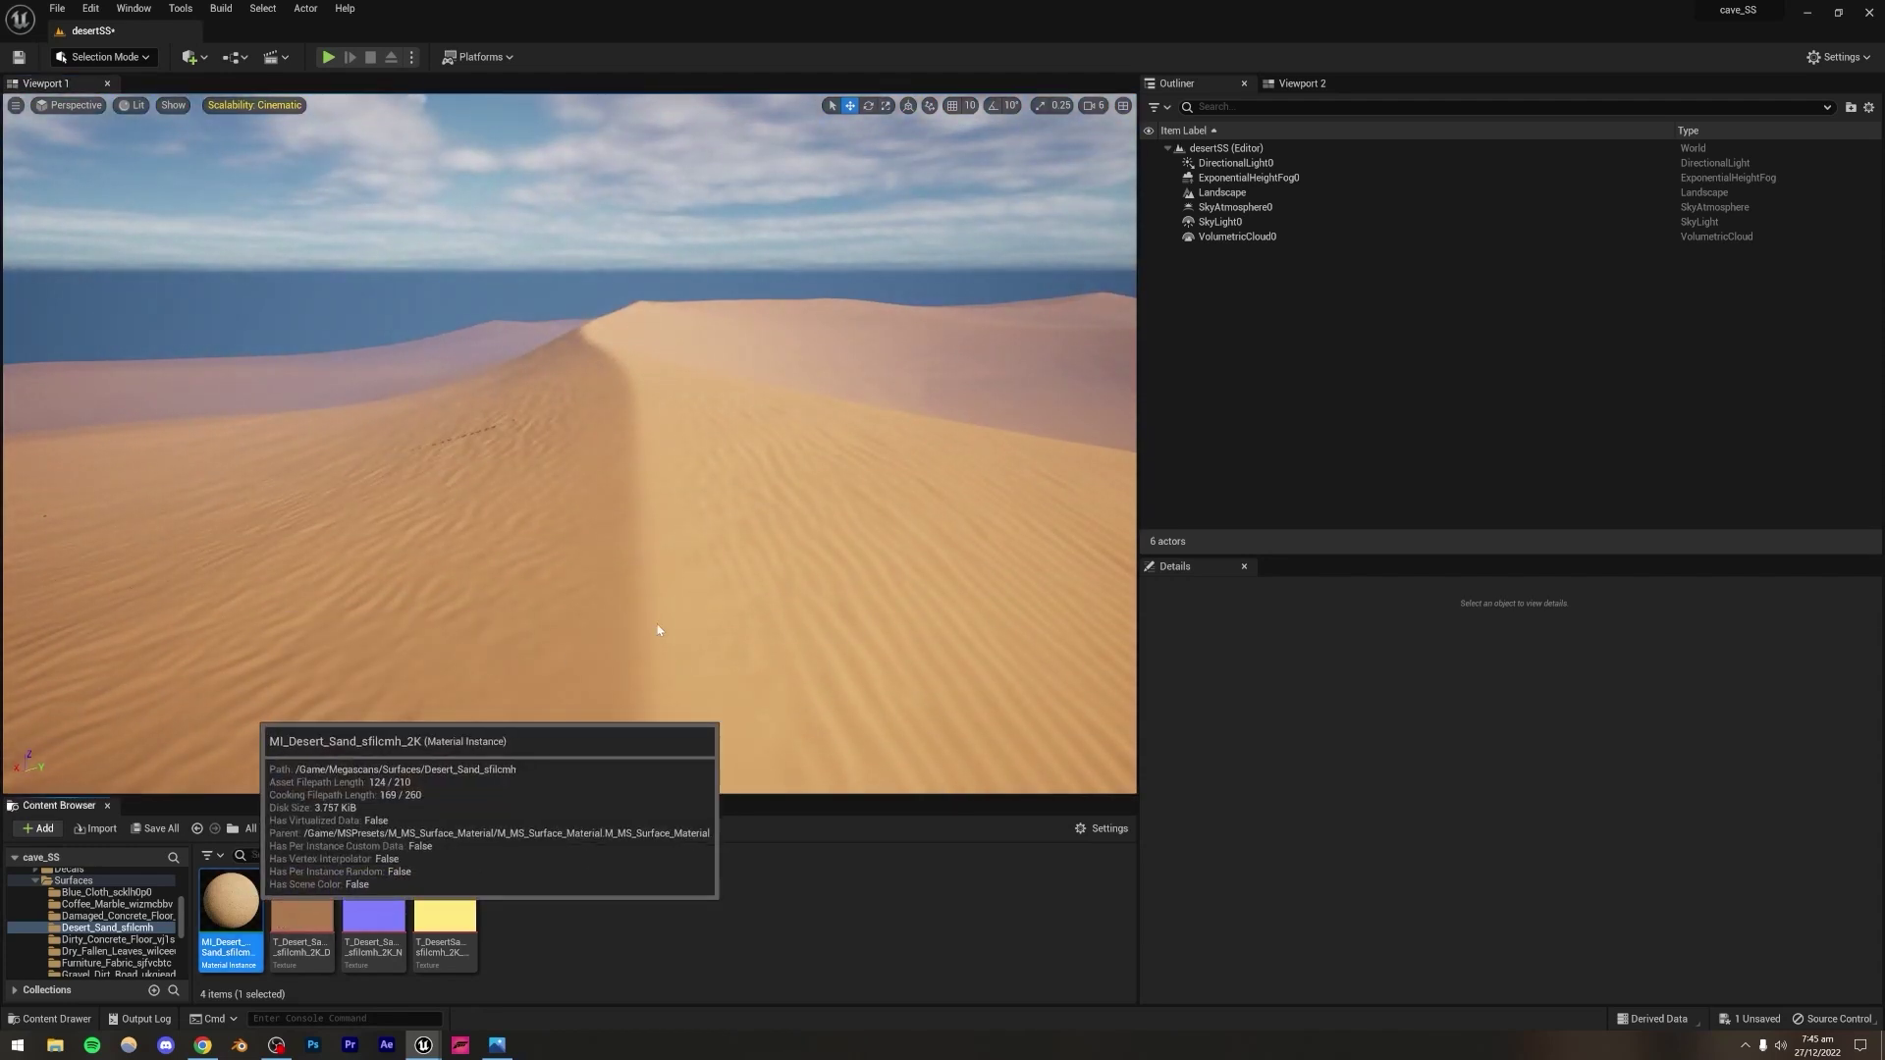
Step: Enable Tiling/Offset on MI_Desert_Sand with Tiling X and Y at 0.3, then close its editor
{"action": "double_click", "coordinate": [231, 901]}
{"action": "left_click", "coordinate": [1003, 518]}
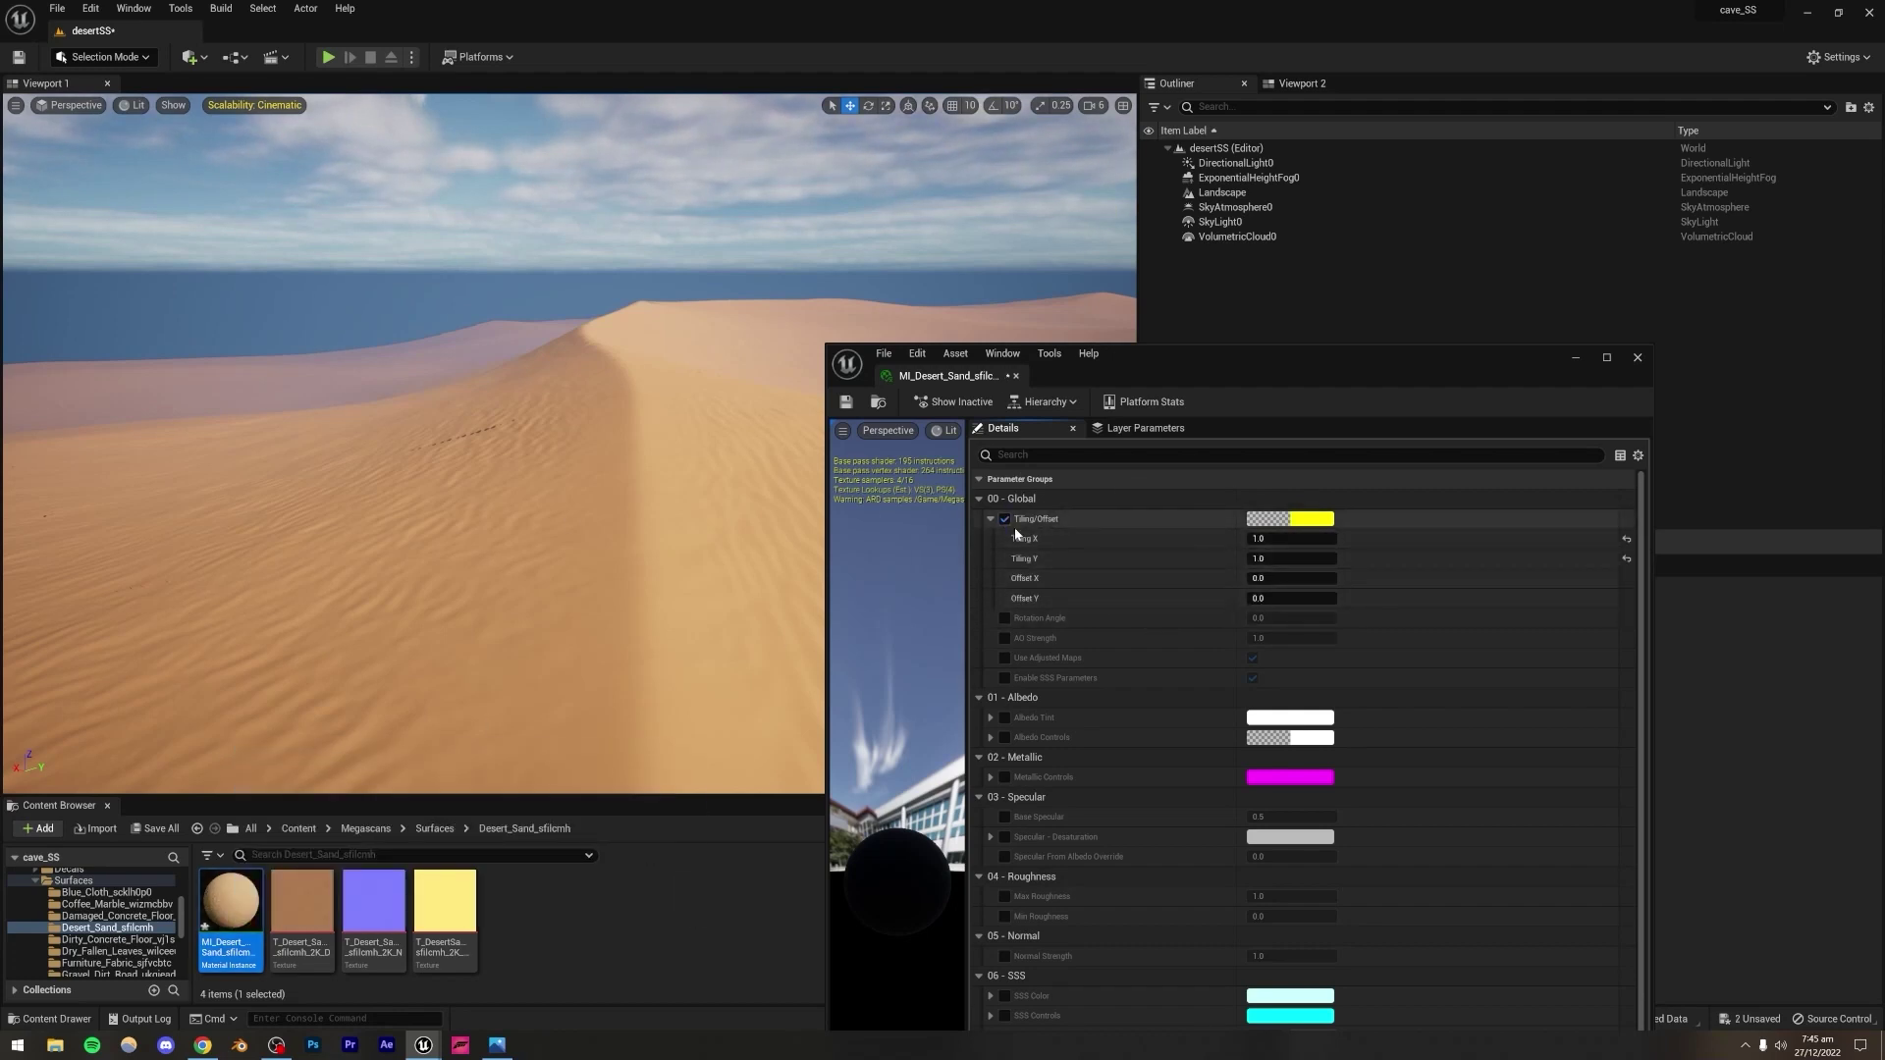
{"action": "left_click", "coordinate": [1277, 538]}
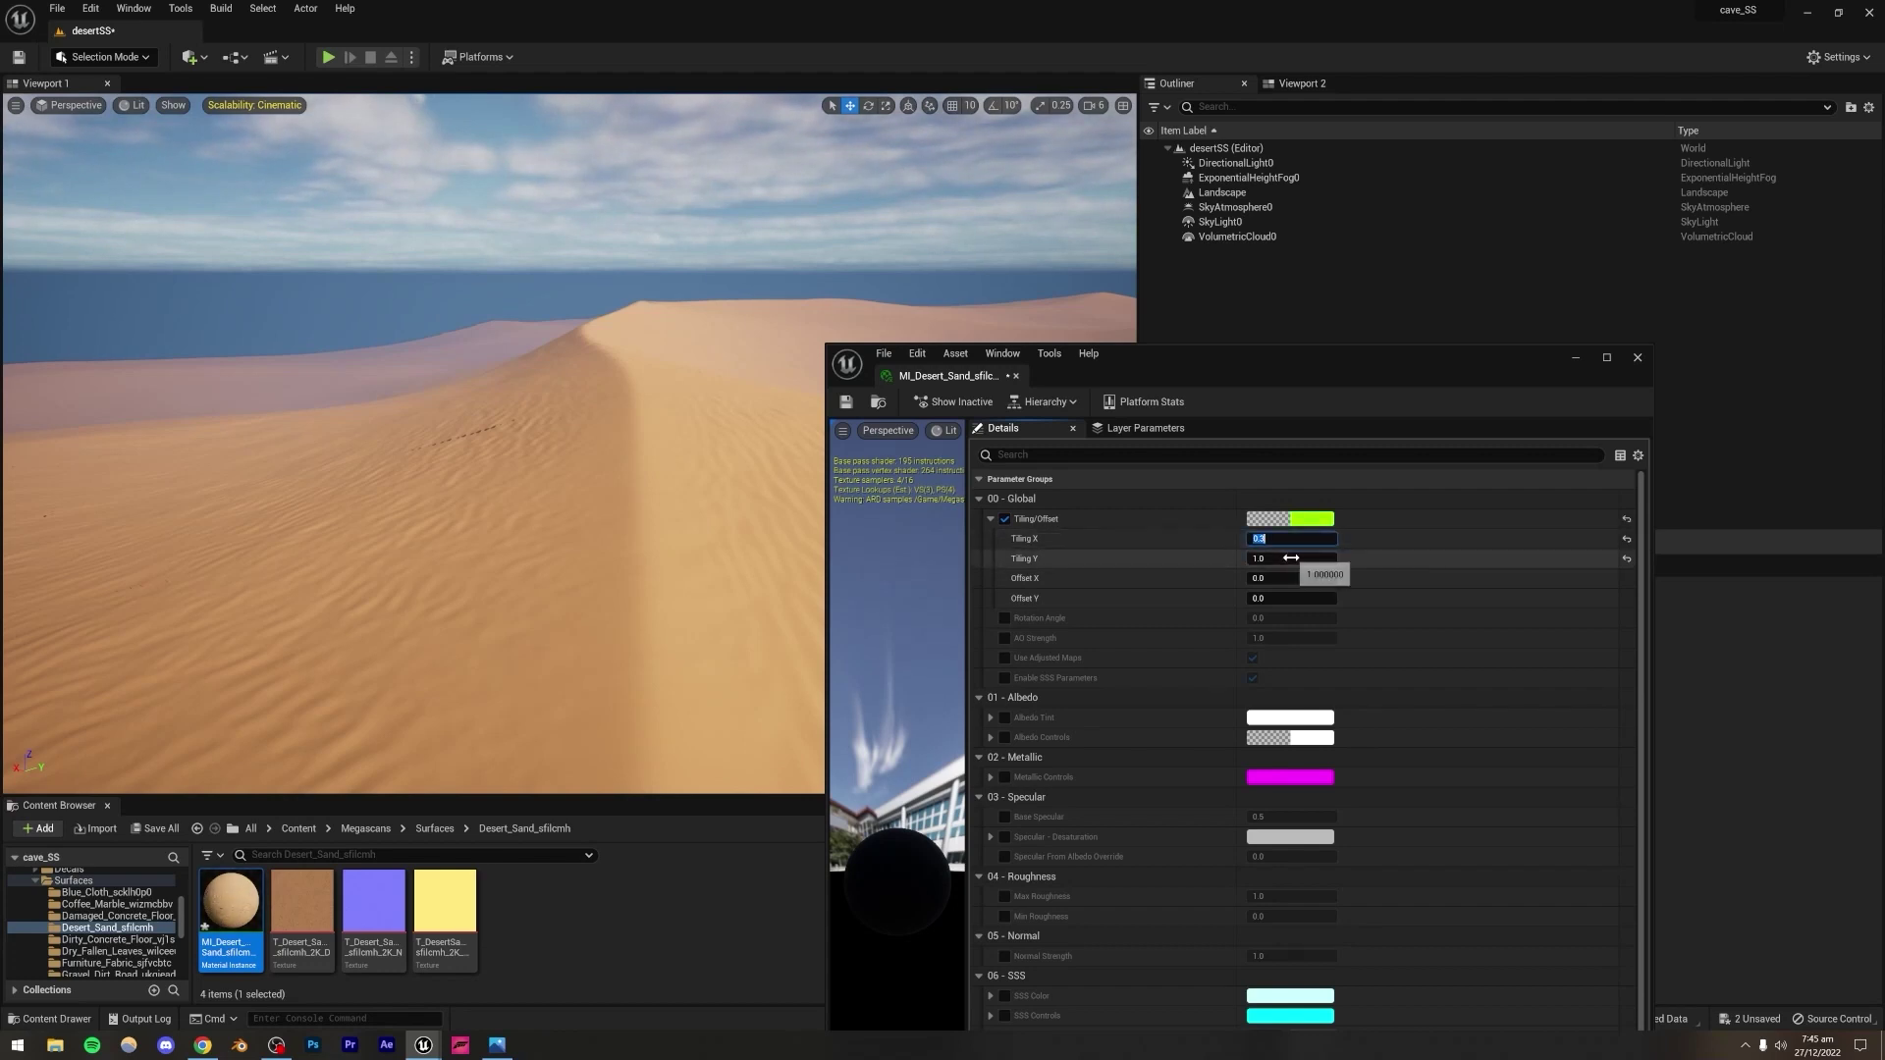
{"action": "key", "text": "Return"}
{"action": "mouse_move", "coordinate": [539, 538]}
{"action": "right_mouse_down"}
{"action": "mouse_move", "coordinate": [581, 522]}
{"action": "mouse_move", "coordinate": [585, 563]}
{"action": "mouse_move", "coordinate": [588, 491]}
{"action": "mouse_move", "coordinate": [522, 521]}
{"action": "right_mouse_up"}
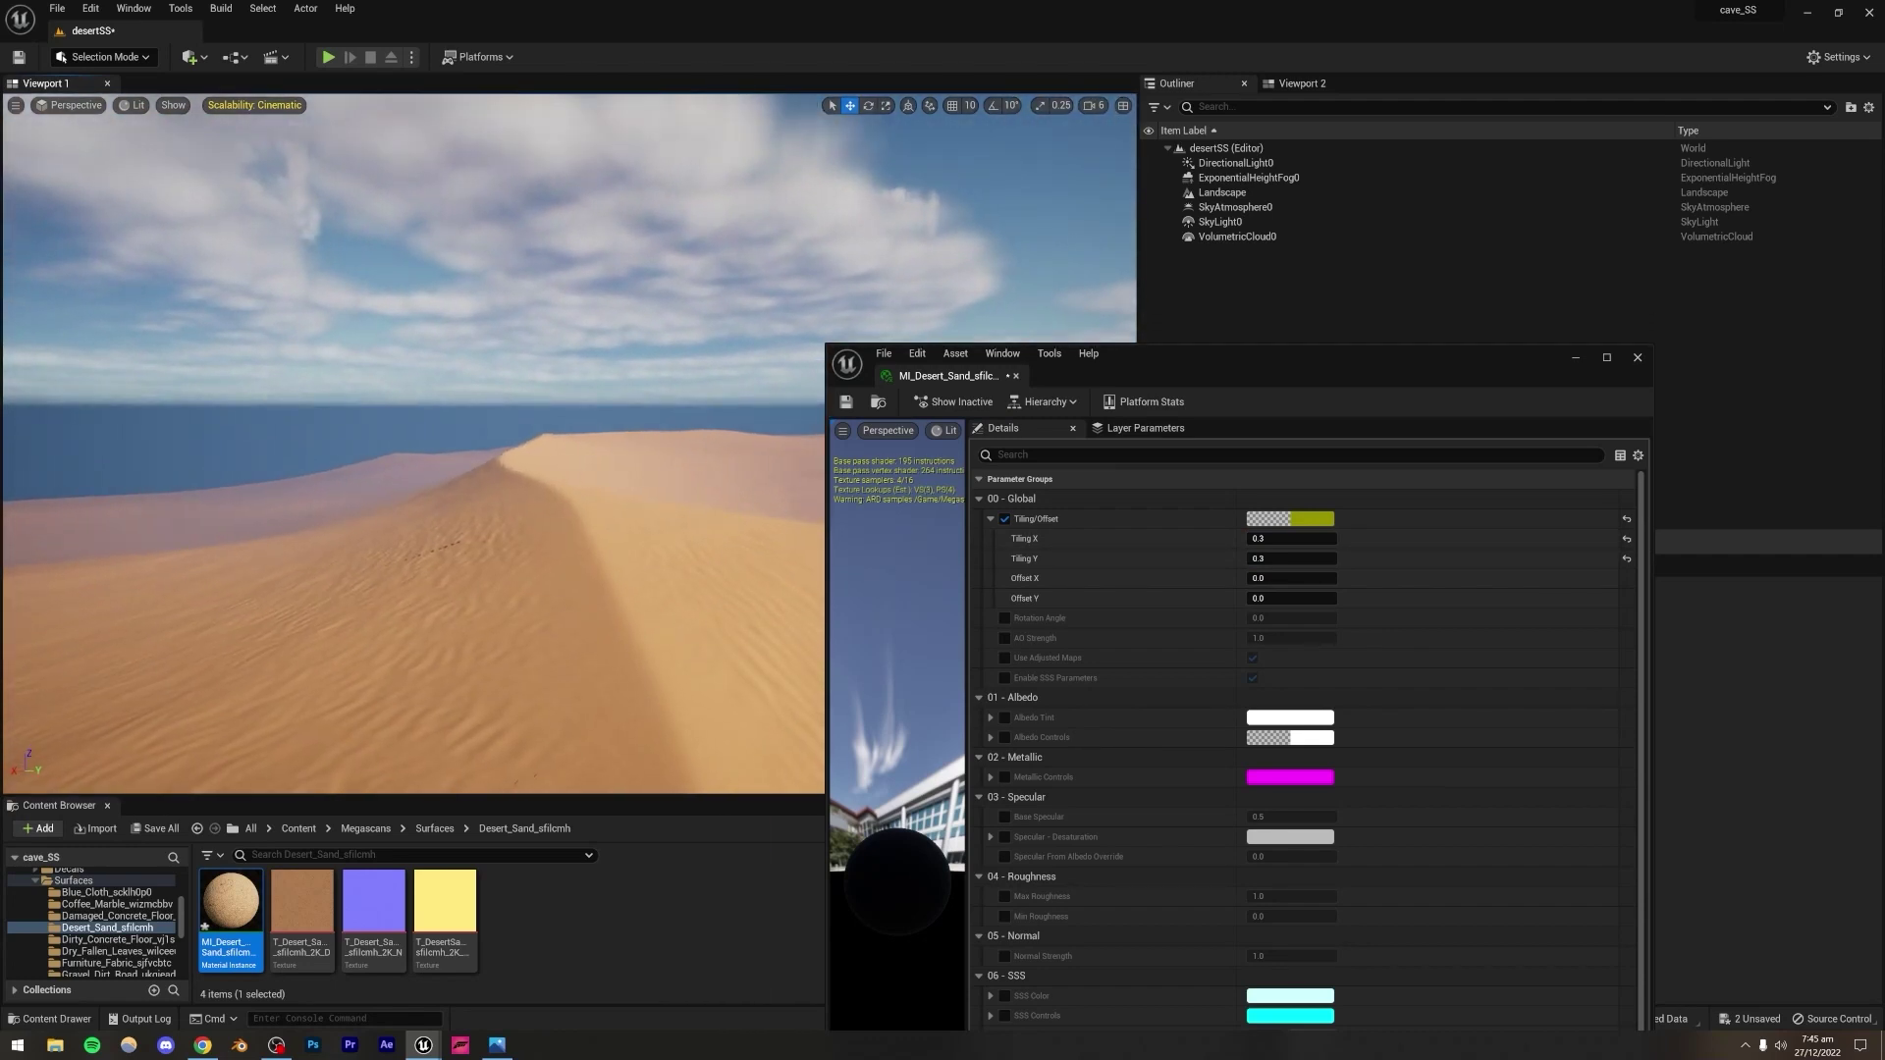
{"action": "left_click", "coordinate": [1638, 359]}
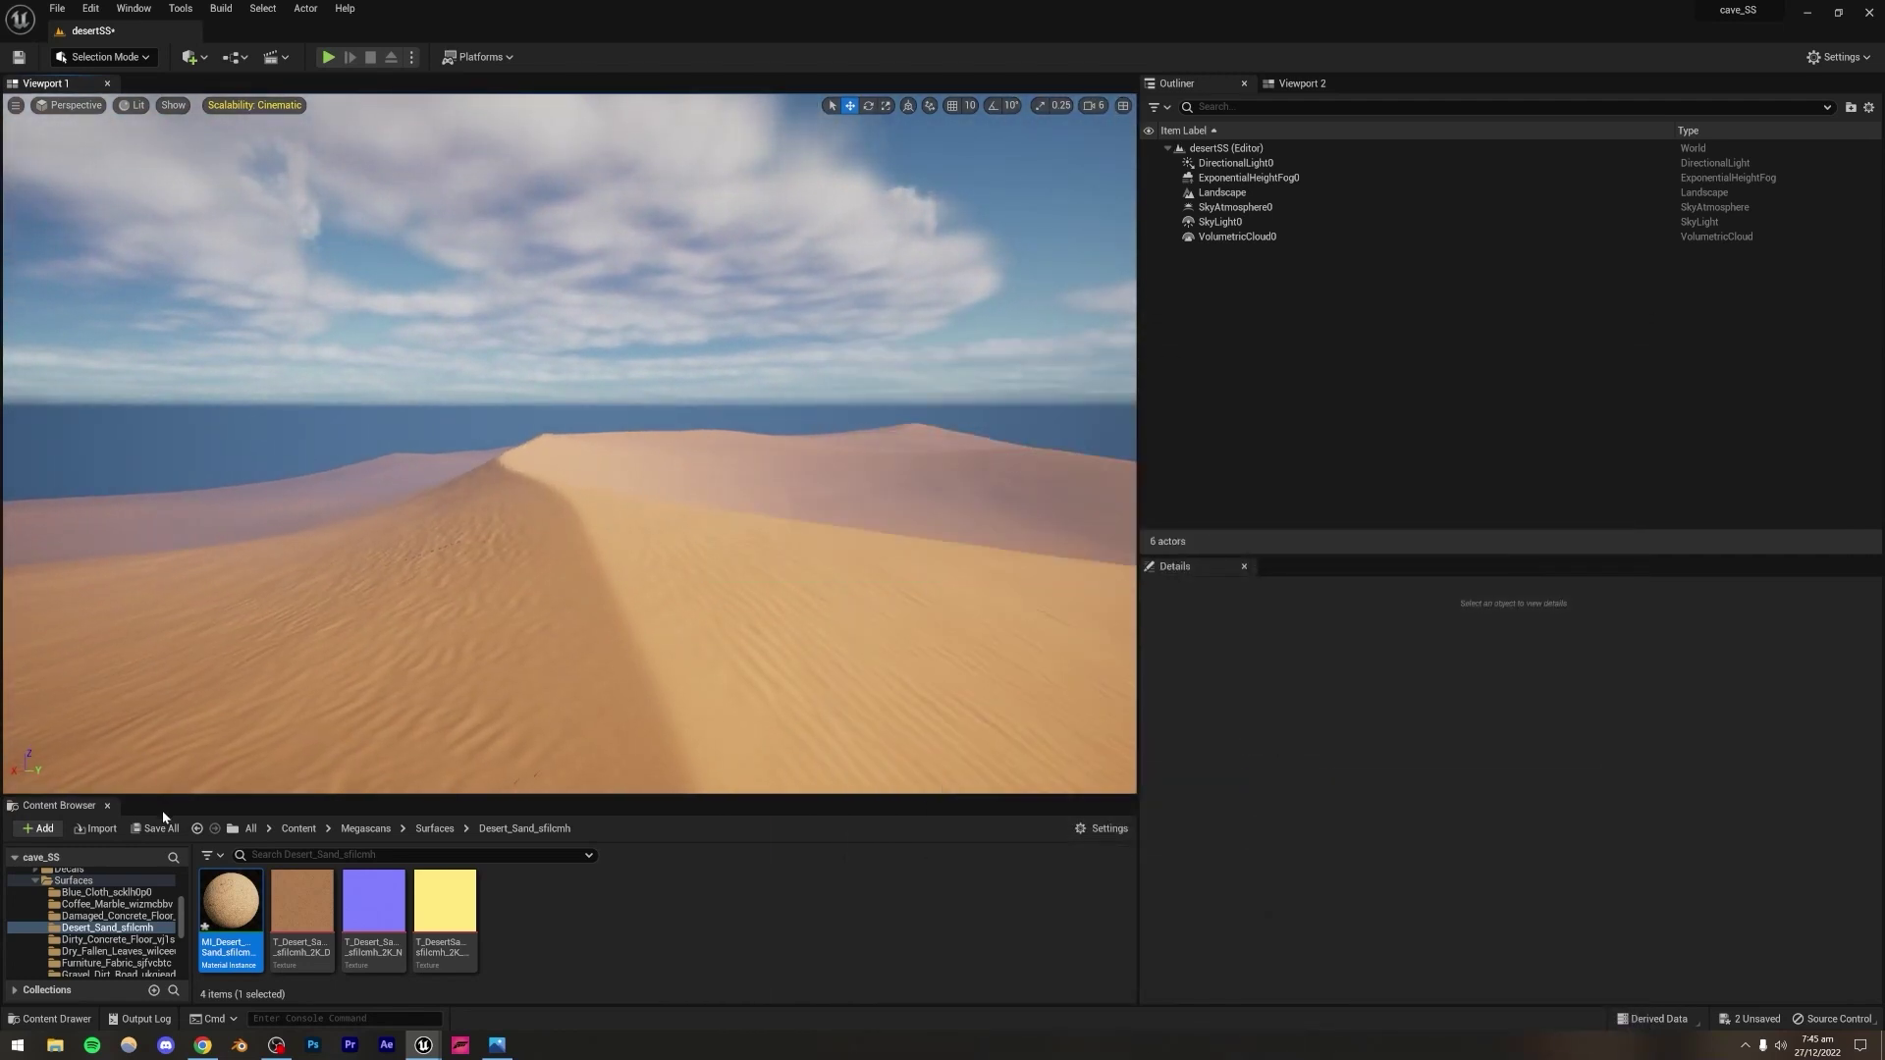
Step: Save the level and material, then import Bright Desert Sand from Bridge
{"action": "left_click", "coordinate": [165, 828]}
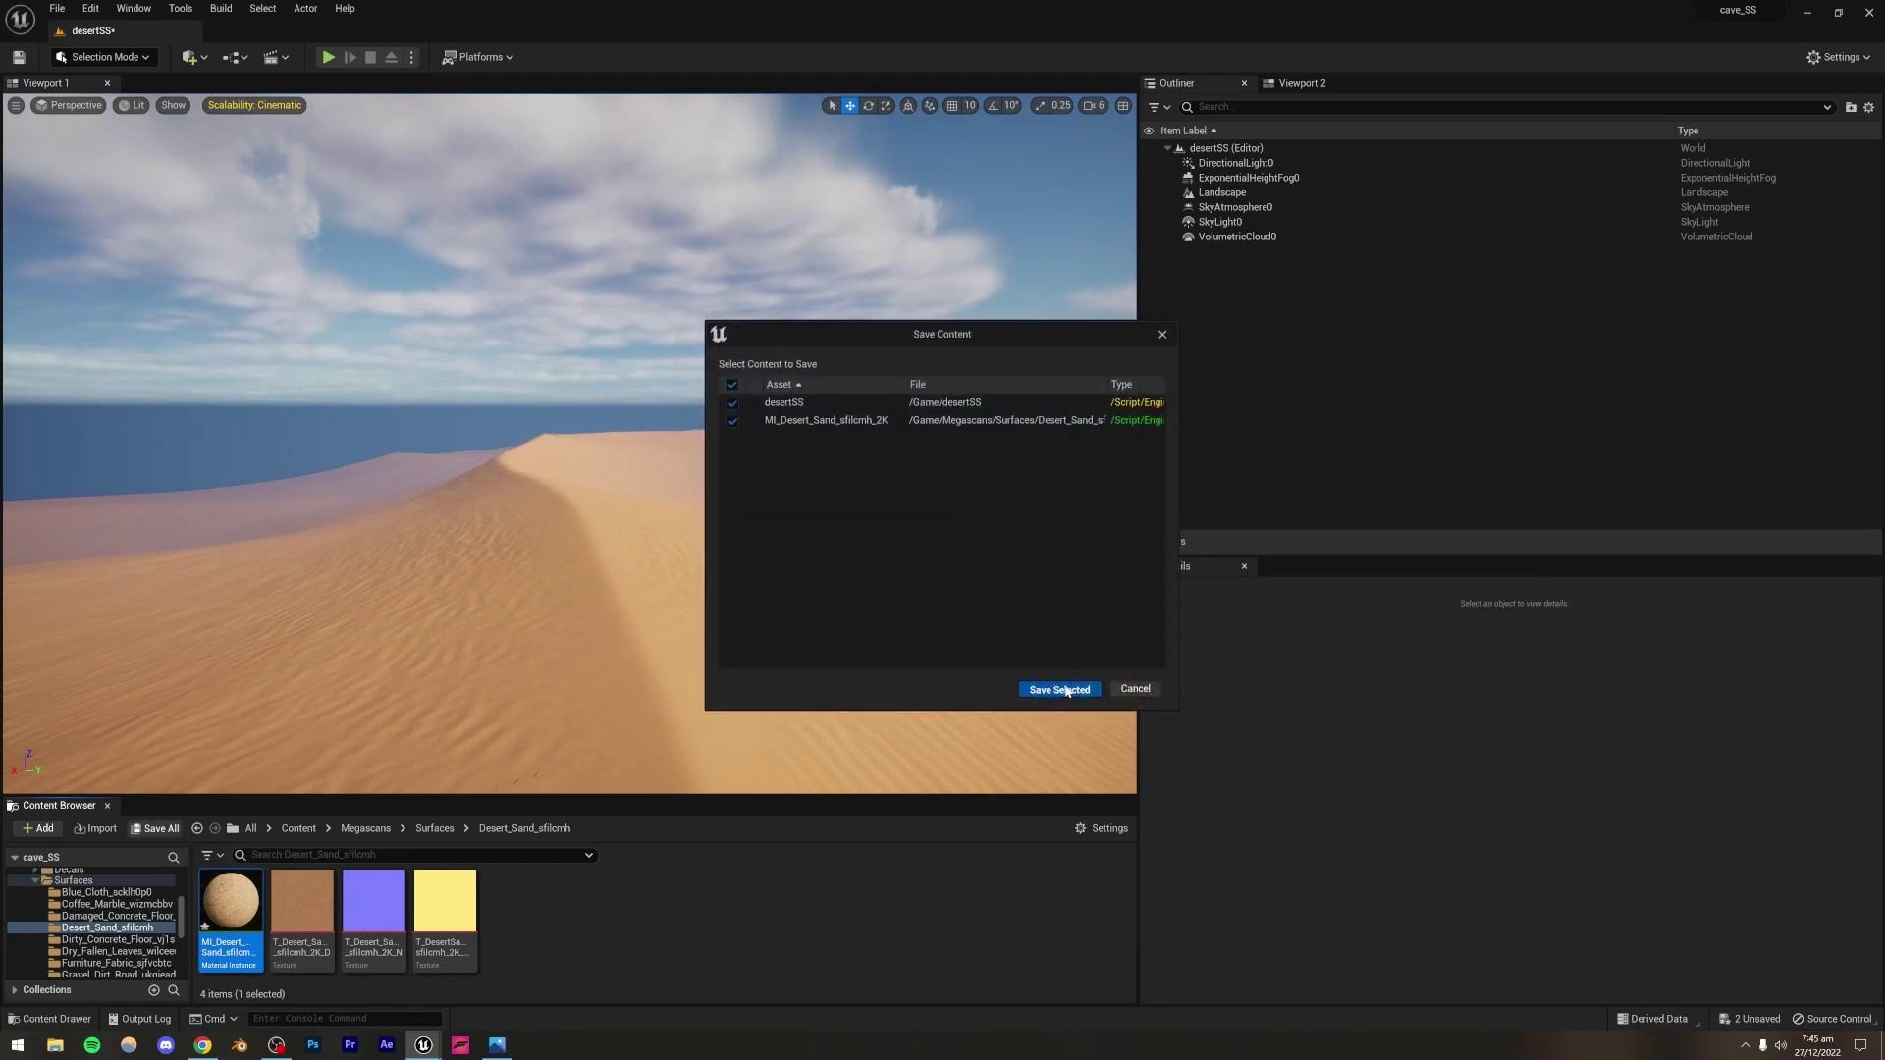
{"action": "left_click", "coordinate": [1063, 691]}
{"action": "mouse_move", "coordinate": [423, 1047]}
{"action": "left_click", "coordinate": [538, 994]}
{"action": "scroll", "coordinate": [721, 633], "scroll_direction": "up", "scroll_amount": 3}
{"action": "left_click", "coordinate": [667, 562]}
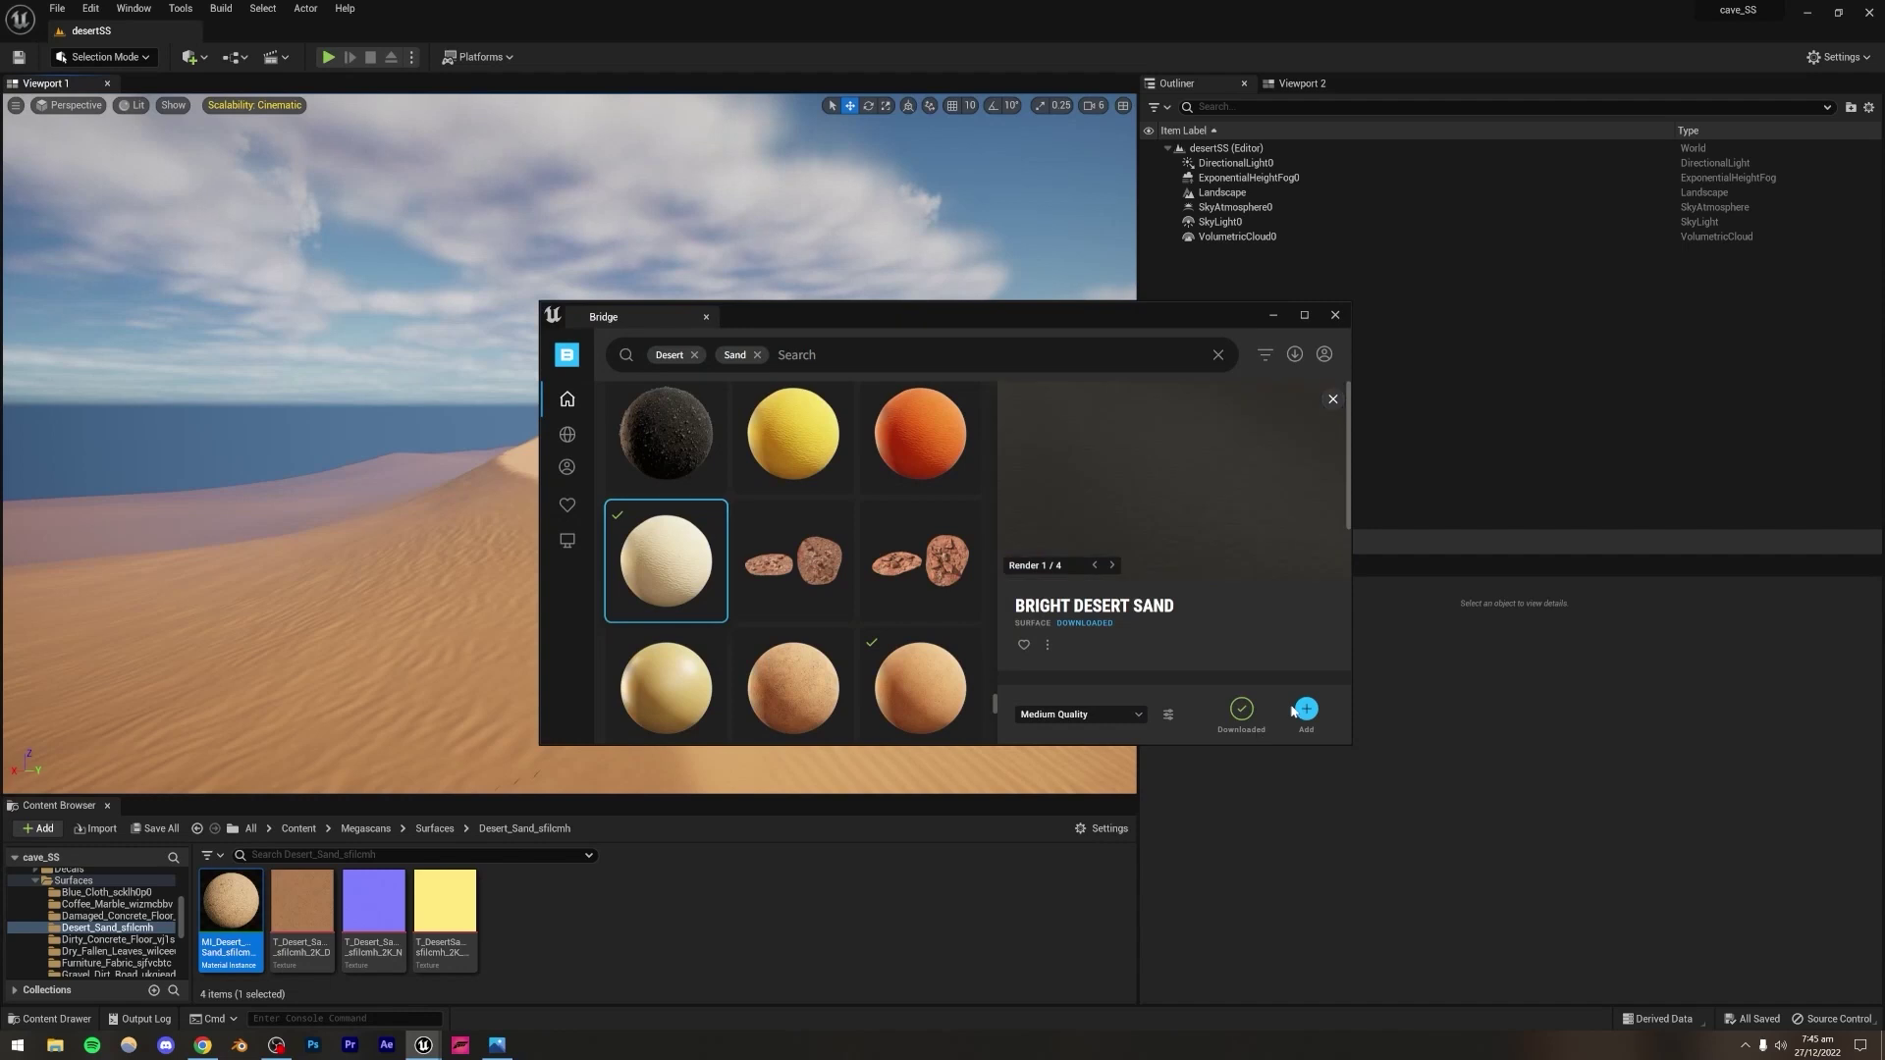
{"action": "left_click", "coordinate": [1305, 713]}
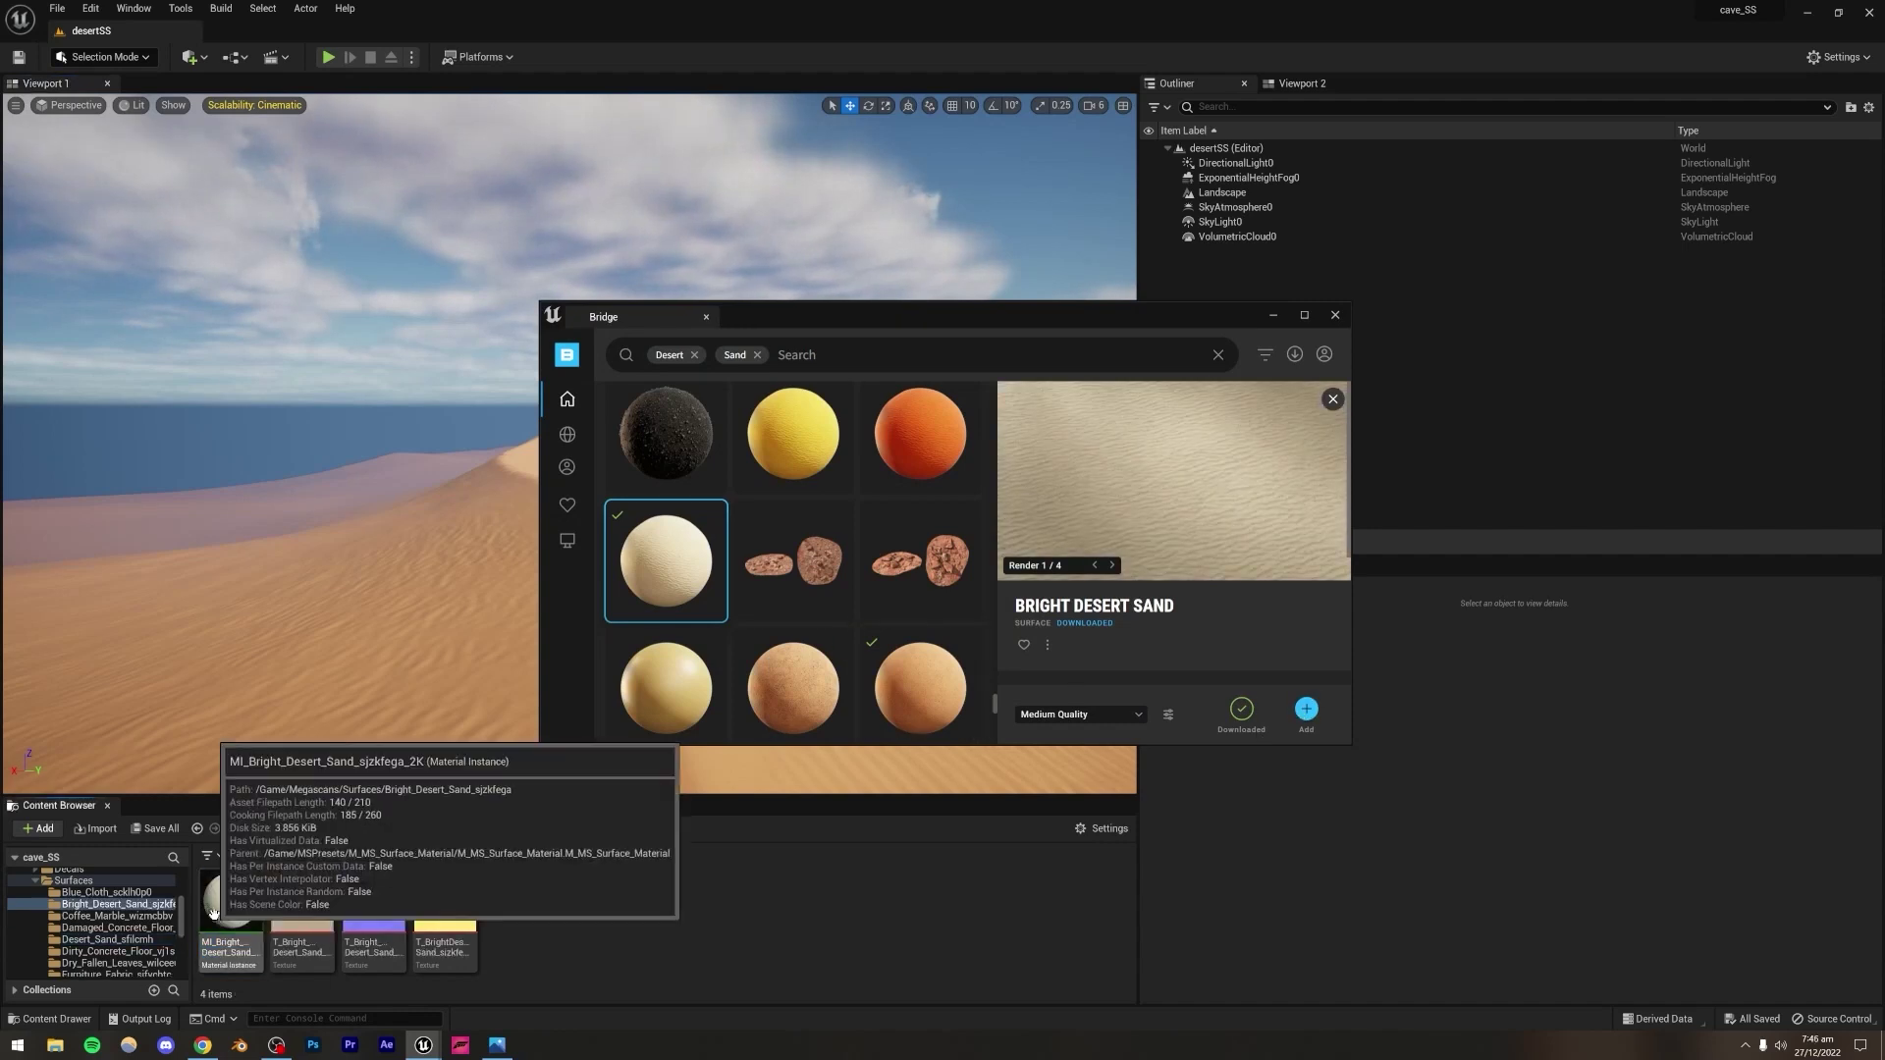
Step: Apply MI_Bright_Desert_Sand to the landscape material and dock Bridge beside the viewport
{"action": "left_click", "coordinate": [884, 688]}
{"action": "scroll", "coordinate": [1613, 896], "scroll_direction": "down", "scroll_amount": 1}
{"action": "left_click_drag", "start_coordinate": [206, 897], "coordinate": [1510, 882]}
{"action": "left_click_drag", "start_coordinate": [762, 322], "coordinate": [1388, 272]}
{"action": "mouse_move", "coordinate": [644, 484]}
{"action": "right_mouse_down"}
{"action": "mouse_move", "coordinate": [653, 462]}
{"action": "mouse_move", "coordinate": [631, 499]}
{"action": "right_mouse_up"}
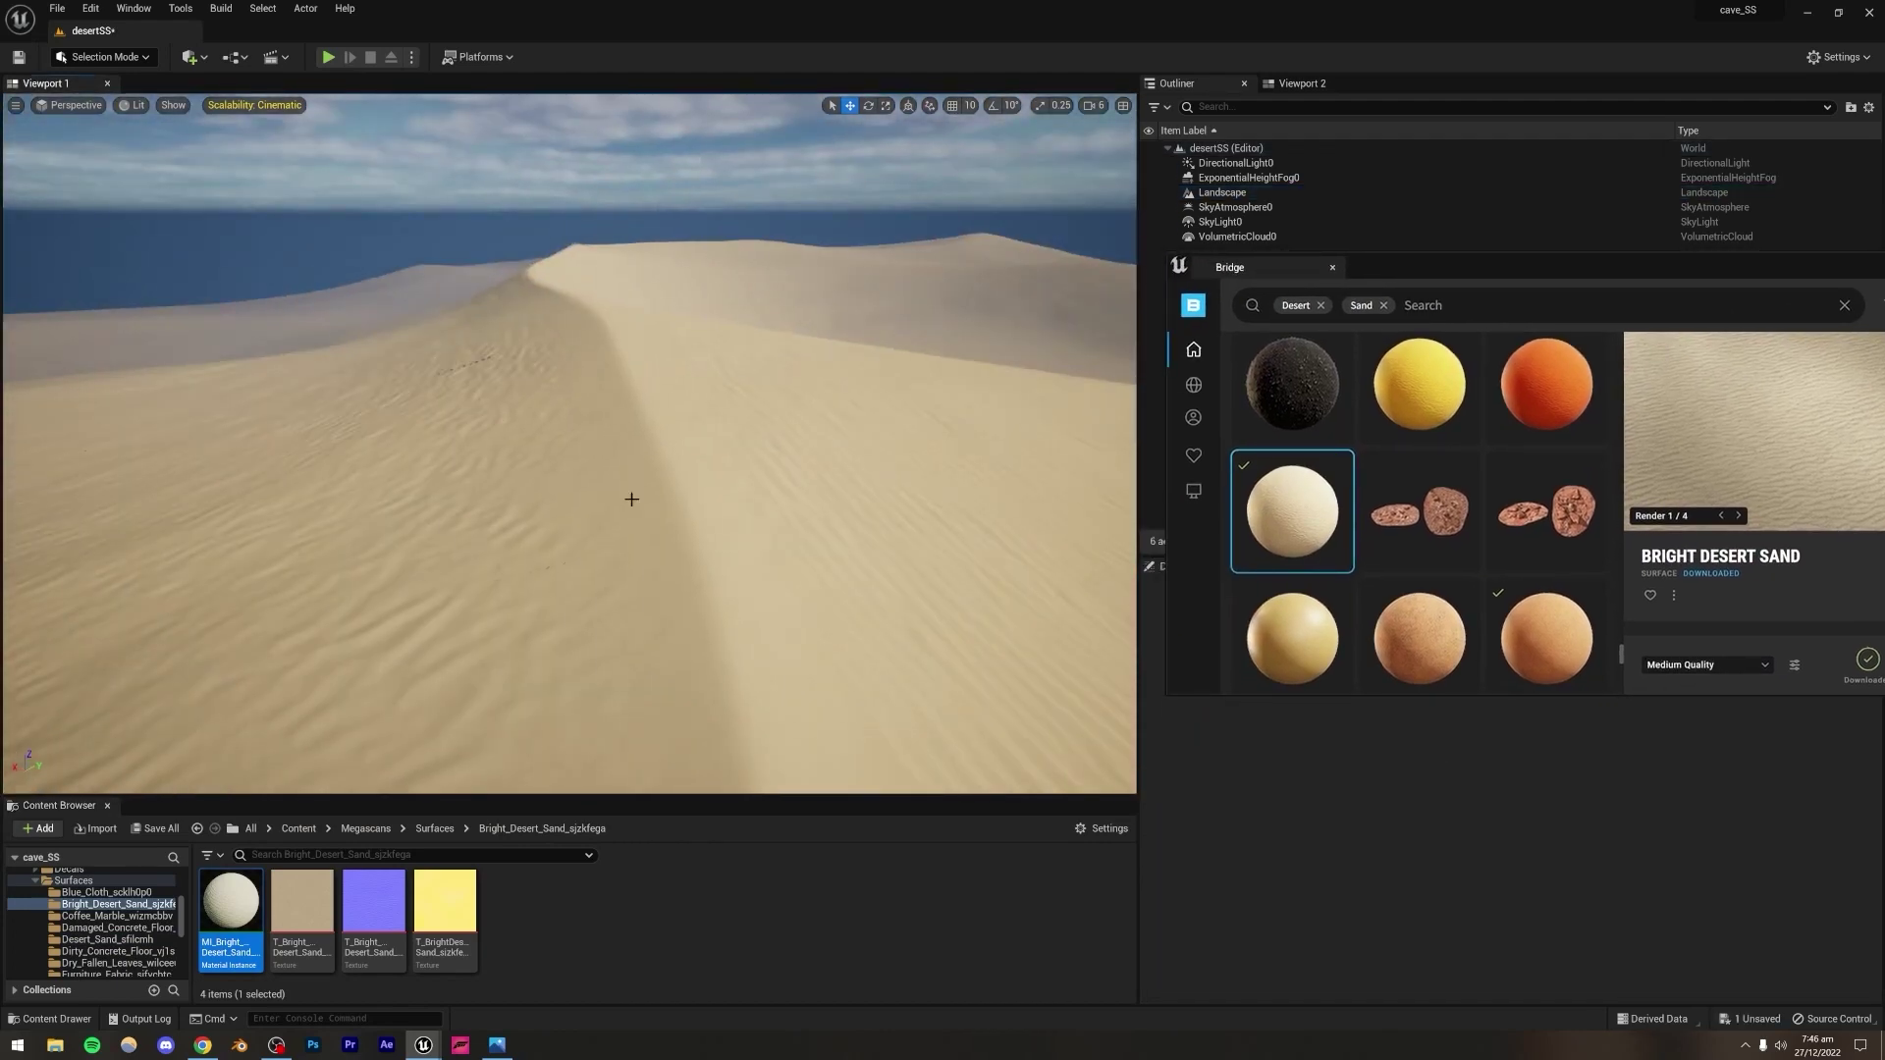
Step: Undo twice and drag the Desert Sand material back onto the landscape
{"action": "key", "text": "ctrl+z"}
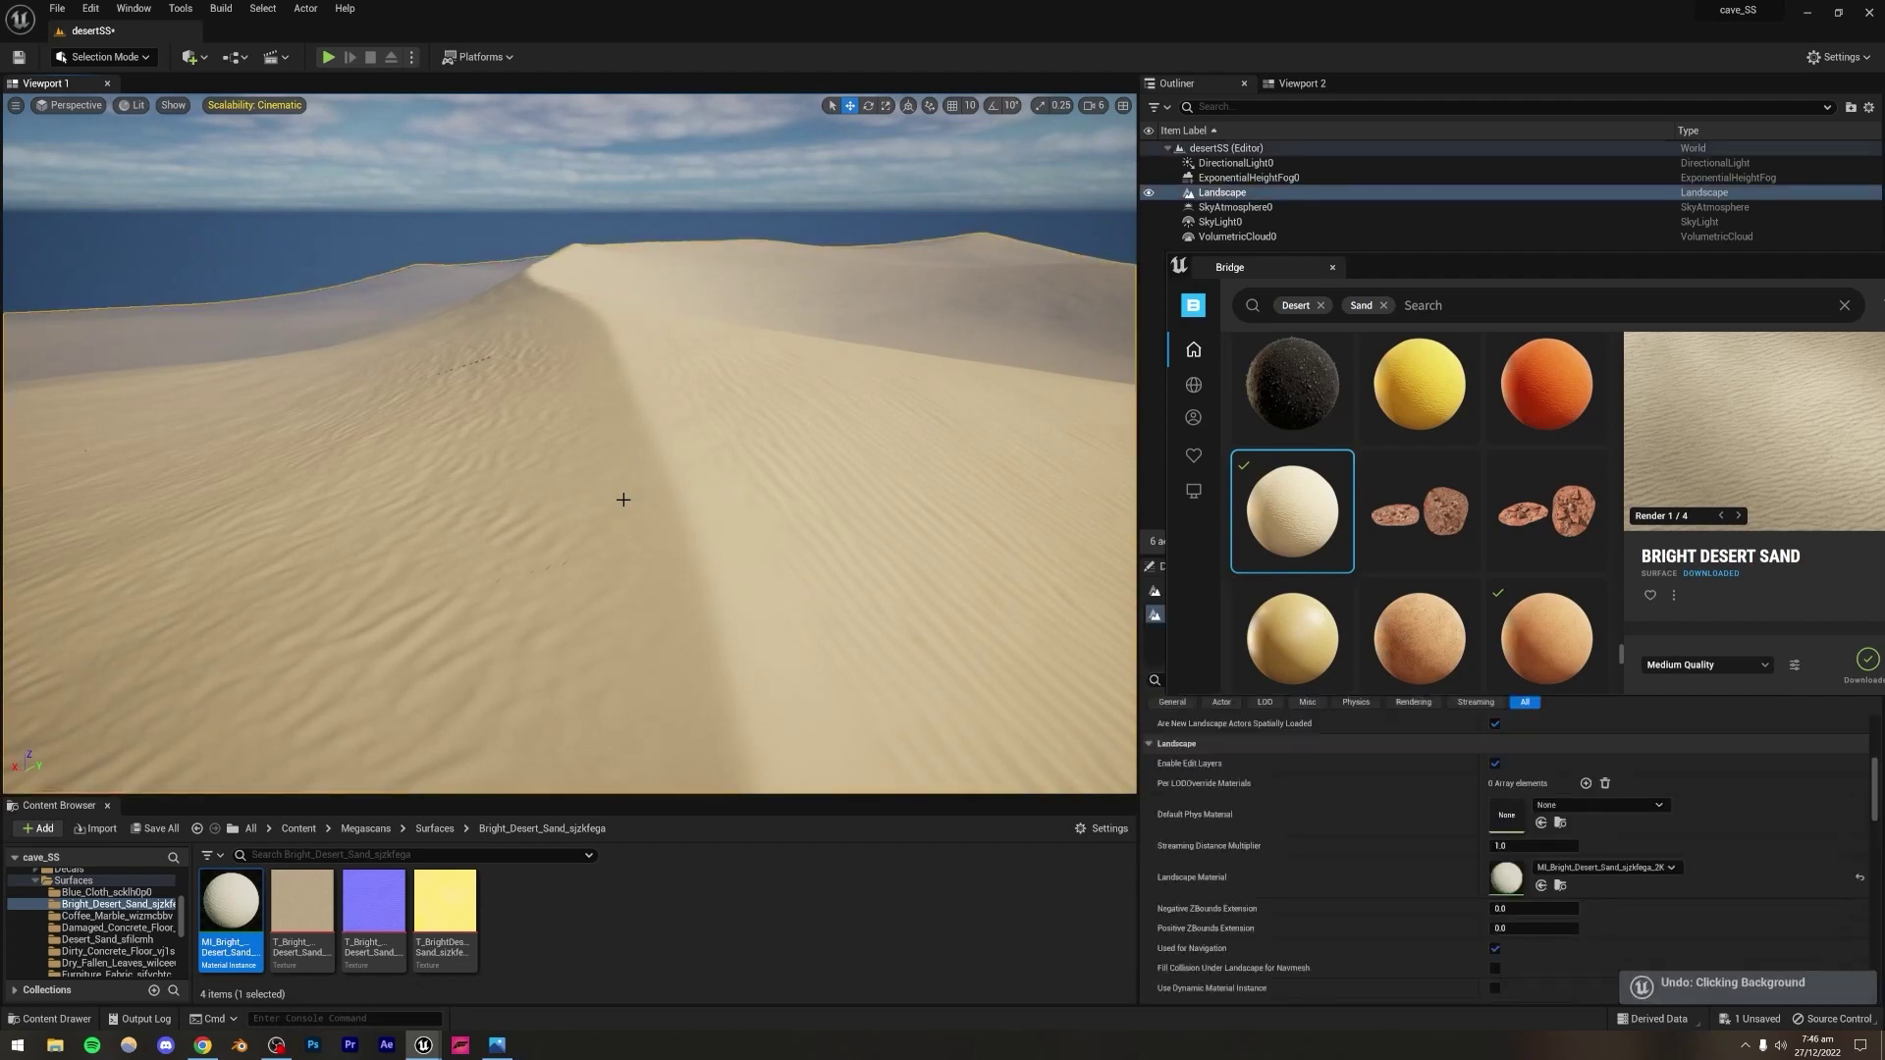
{"action": "key", "text": "ctrl+z"}
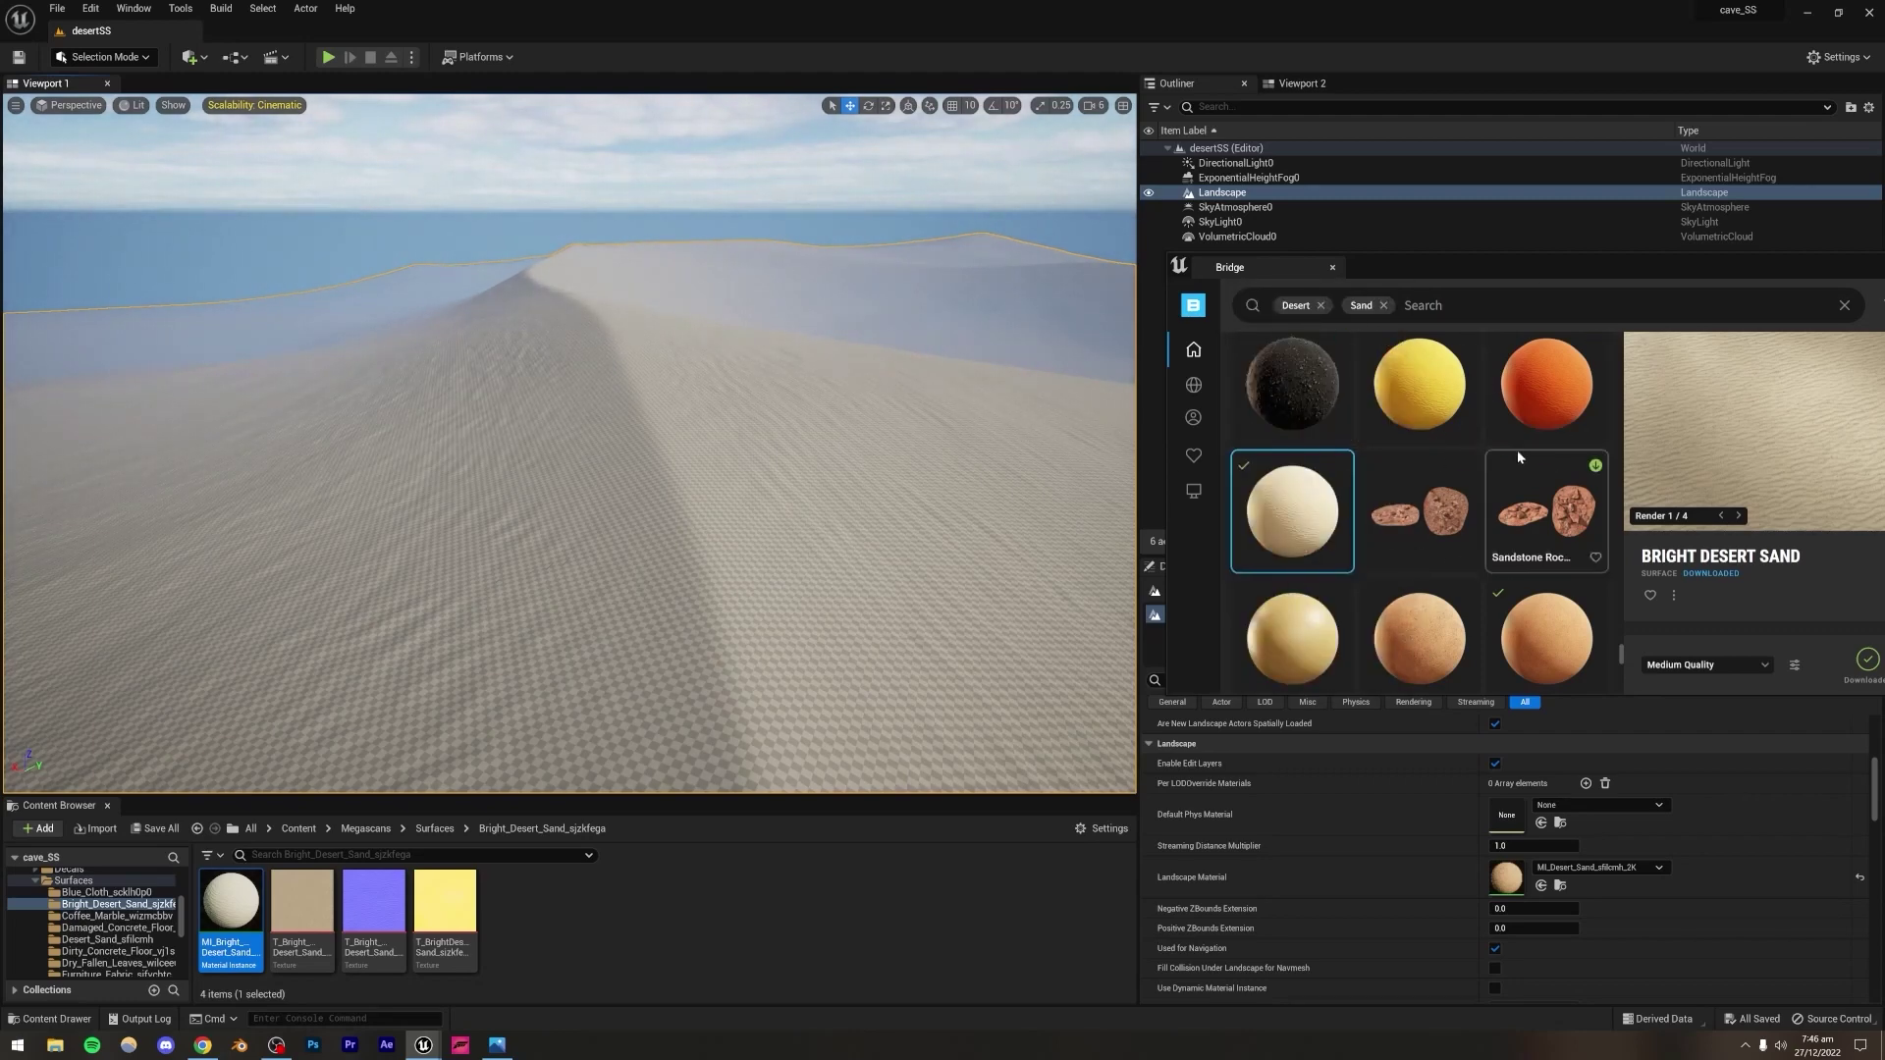
{"action": "scroll", "coordinate": [1532, 511], "scroll_direction": "down", "scroll_amount": 1}
{"action": "left_click", "coordinate": [1554, 570]}
{"action": "left_click_drag", "start_coordinate": [1699, 267], "coordinate": [1237, 224]}
{"action": "left_click", "coordinate": [1470, 616]}
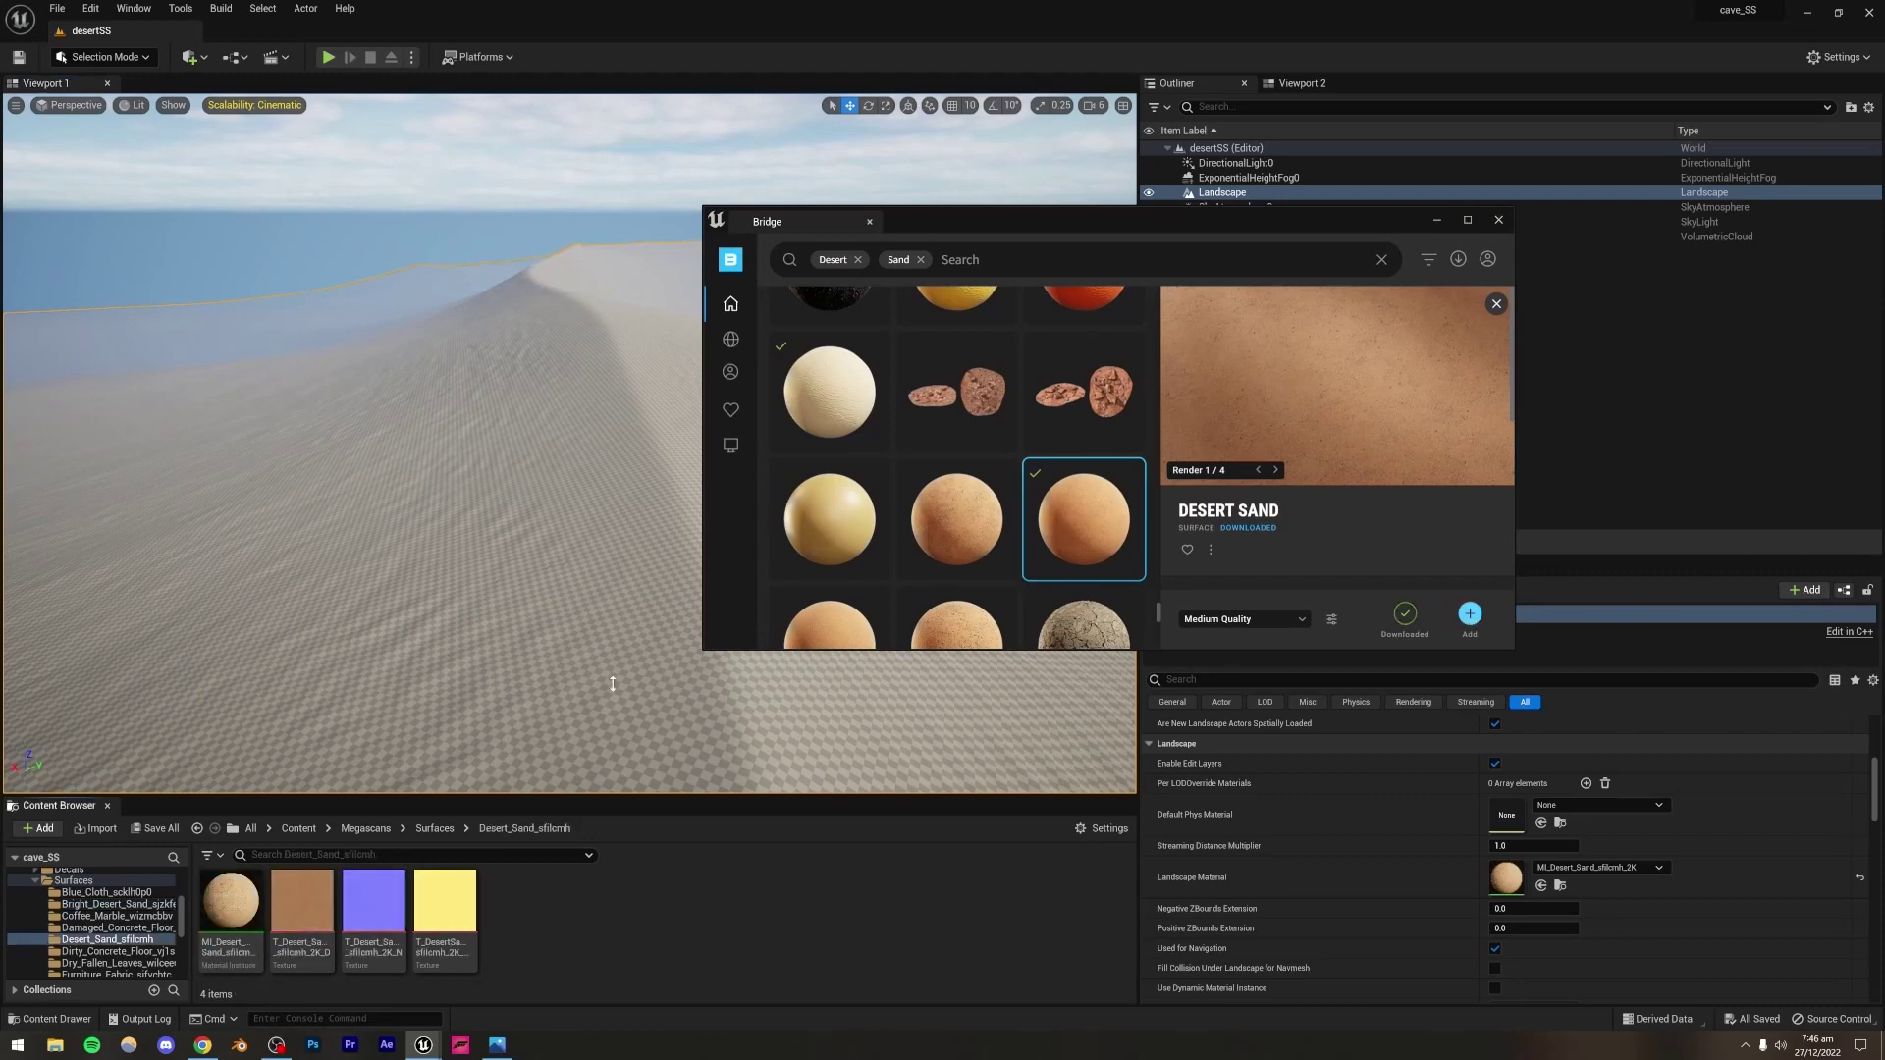
{"action": "left_click_drag", "start_coordinate": [243, 902], "coordinate": [1506, 876]}
{"action": "key", "text": "Escape"}
Step: Reapply MI_Desert_Sand to the selected landscape, close Bridge and reselect the landscape
{"action": "right_click_drag", "start_coordinate": [503, 526], "coordinate": [518, 560]}
{"action": "left_click", "coordinate": [517, 560]}
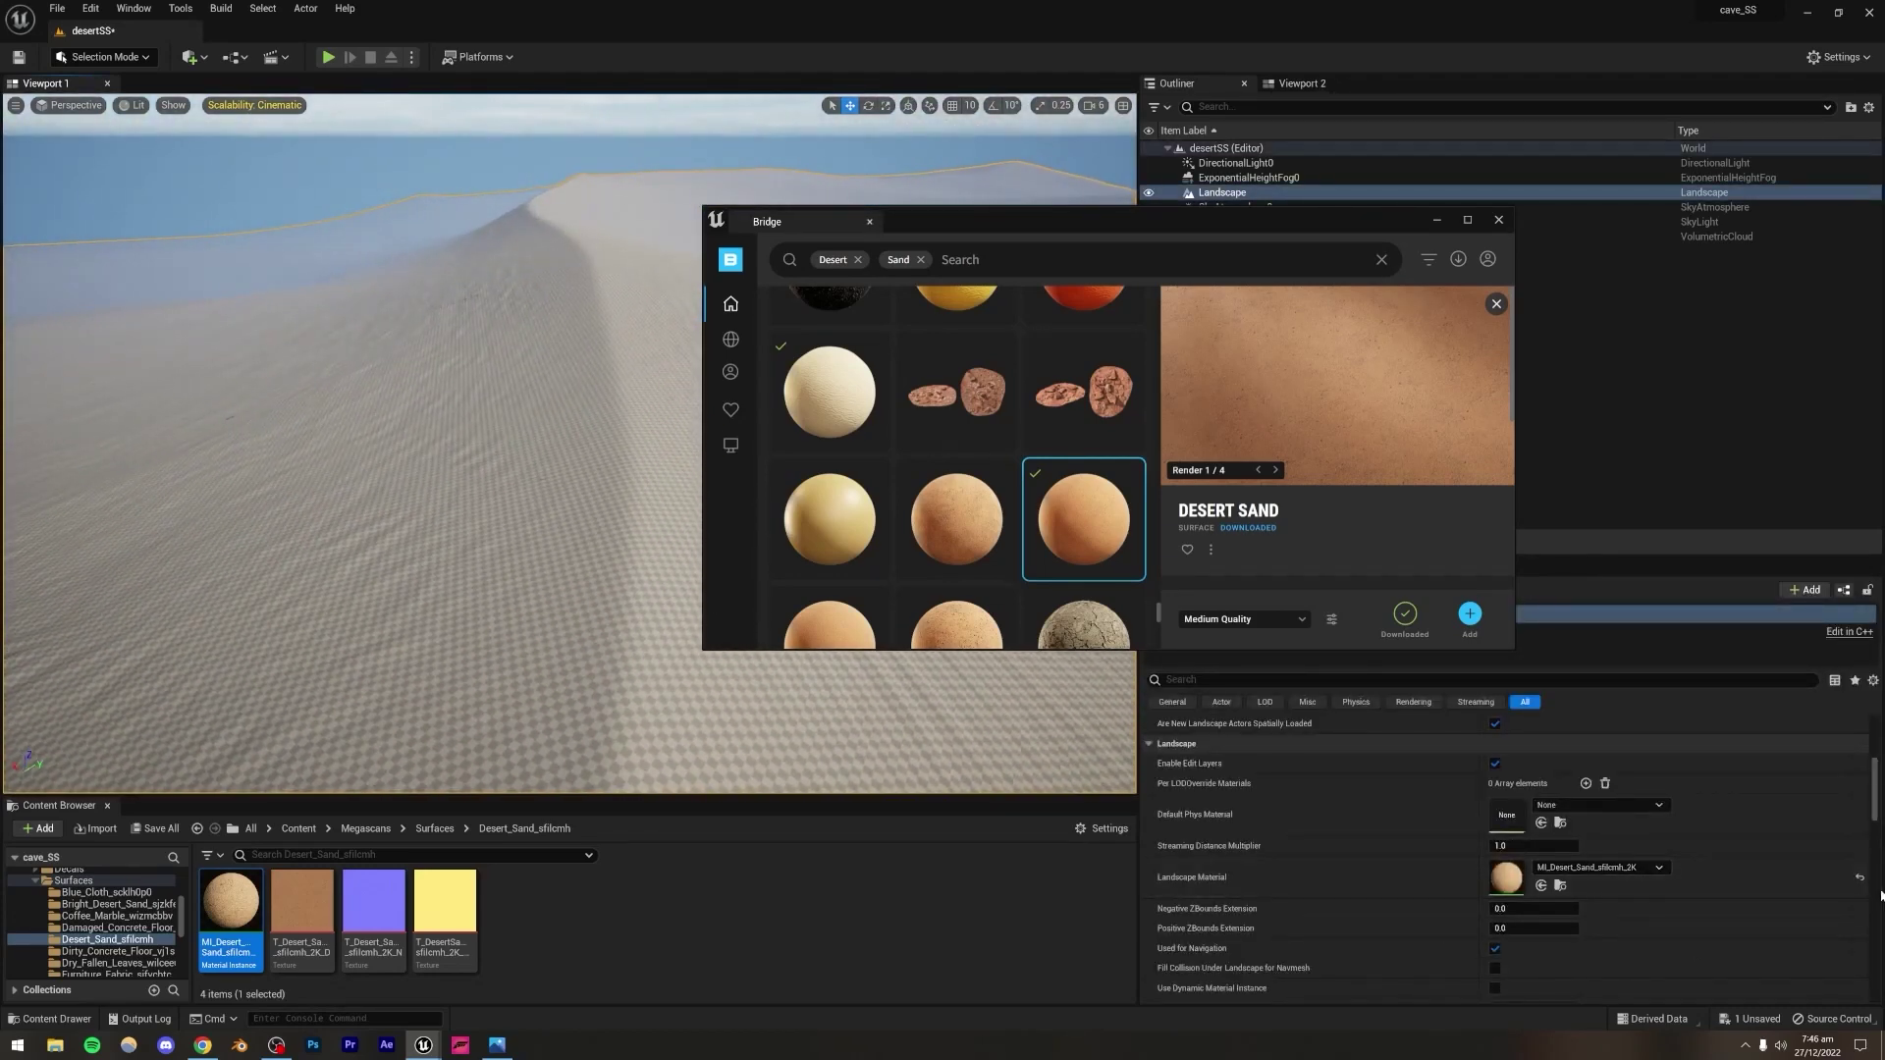
{"action": "left_click_drag", "start_coordinate": [231, 901], "coordinate": [1500, 877]}
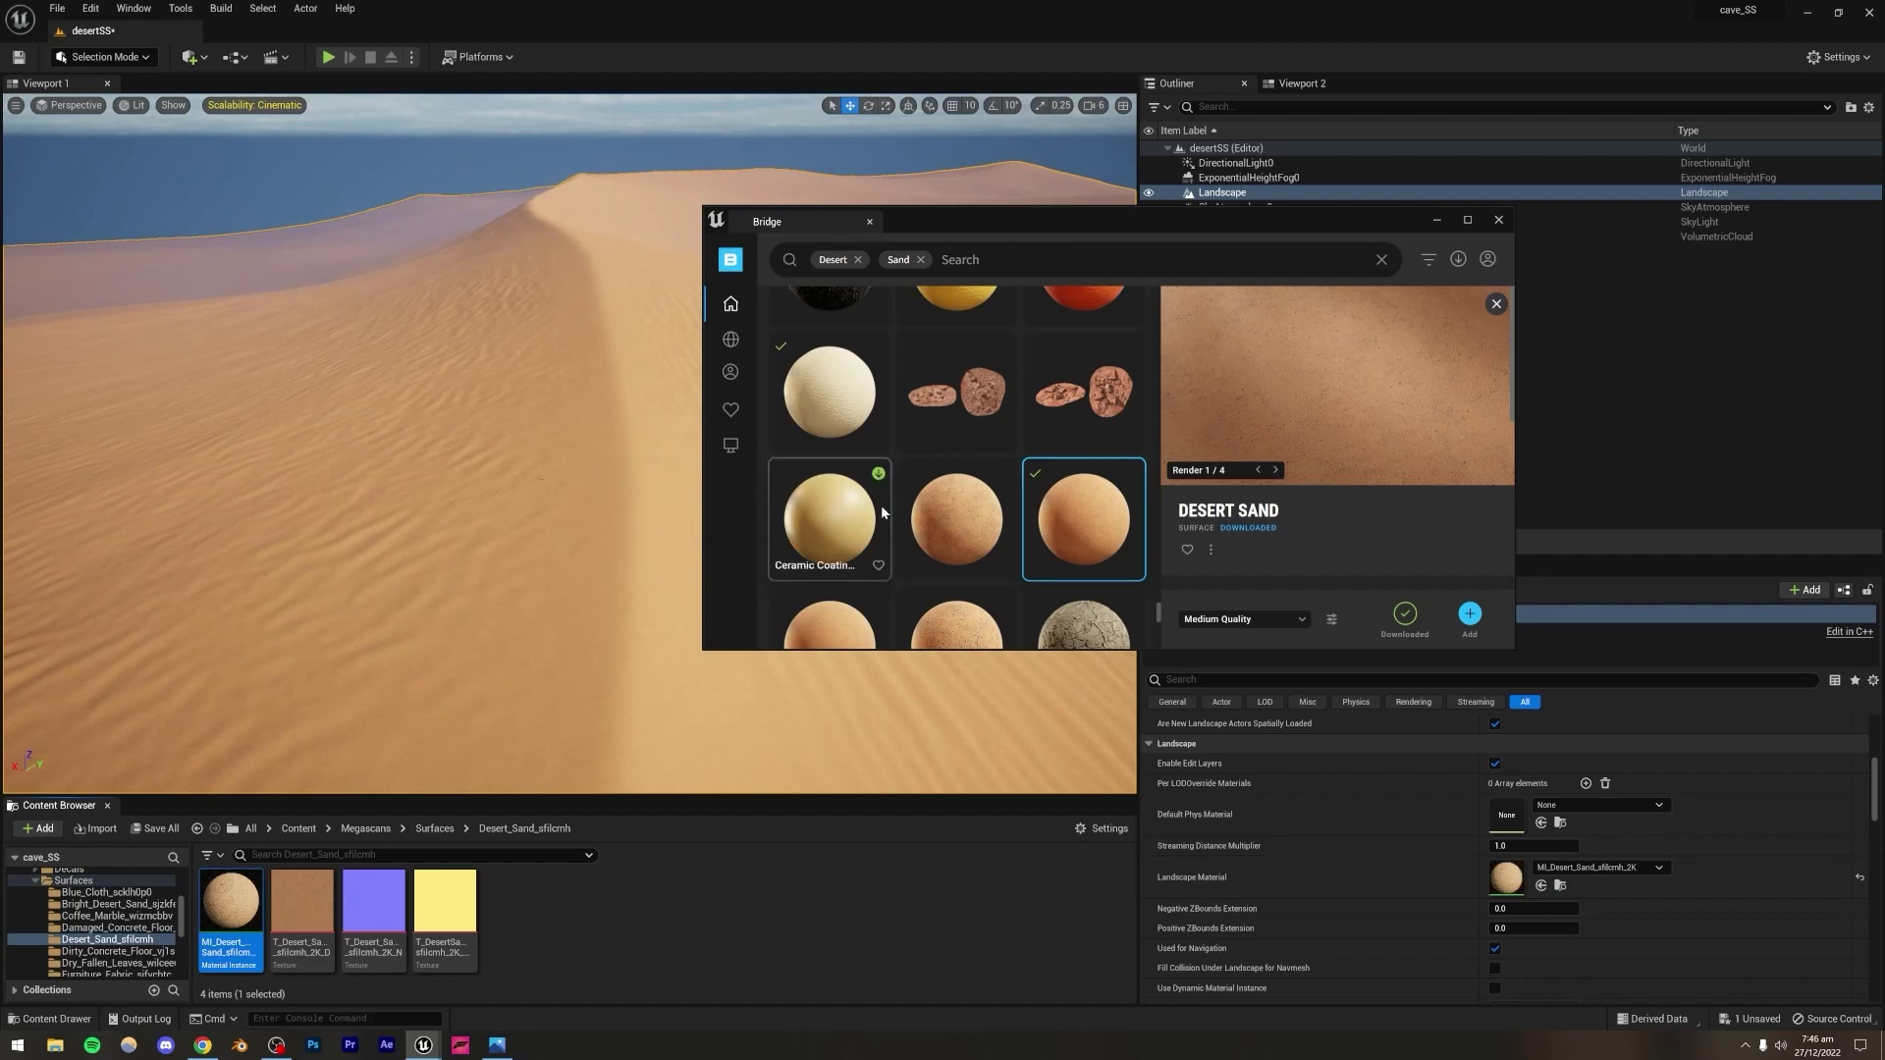
{"action": "scroll", "coordinate": [881, 505], "scroll_direction": "down", "scroll_amount": 8}
{"action": "left_click", "coordinate": [1522, 198]}
{"action": "mouse_move", "coordinate": [736, 331]}
{"action": "right_mouse_down"}
{"action": "mouse_move", "coordinate": [731, 315]}
{"action": "mouse_move", "coordinate": [737, 332]}
{"action": "right_mouse_up"}
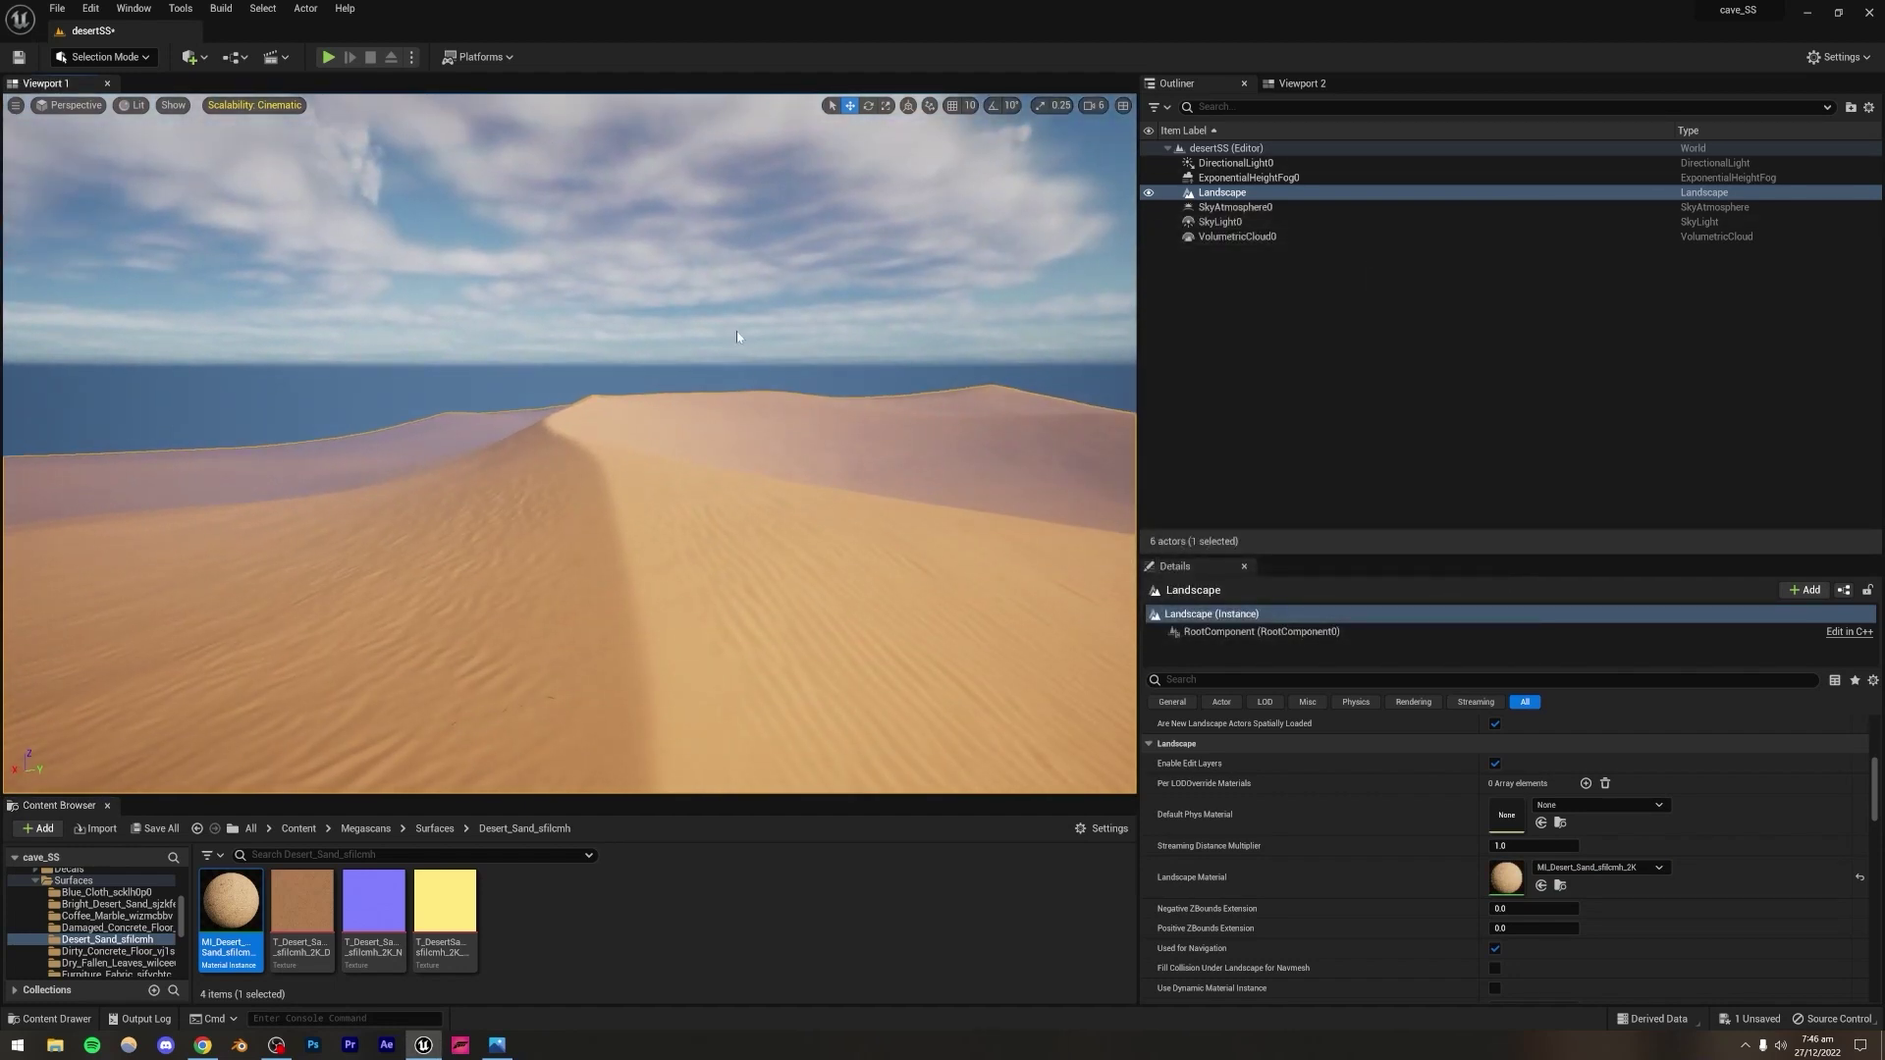
{"action": "left_click", "coordinate": [729, 316]}
{"action": "left_click", "coordinate": [652, 513]}
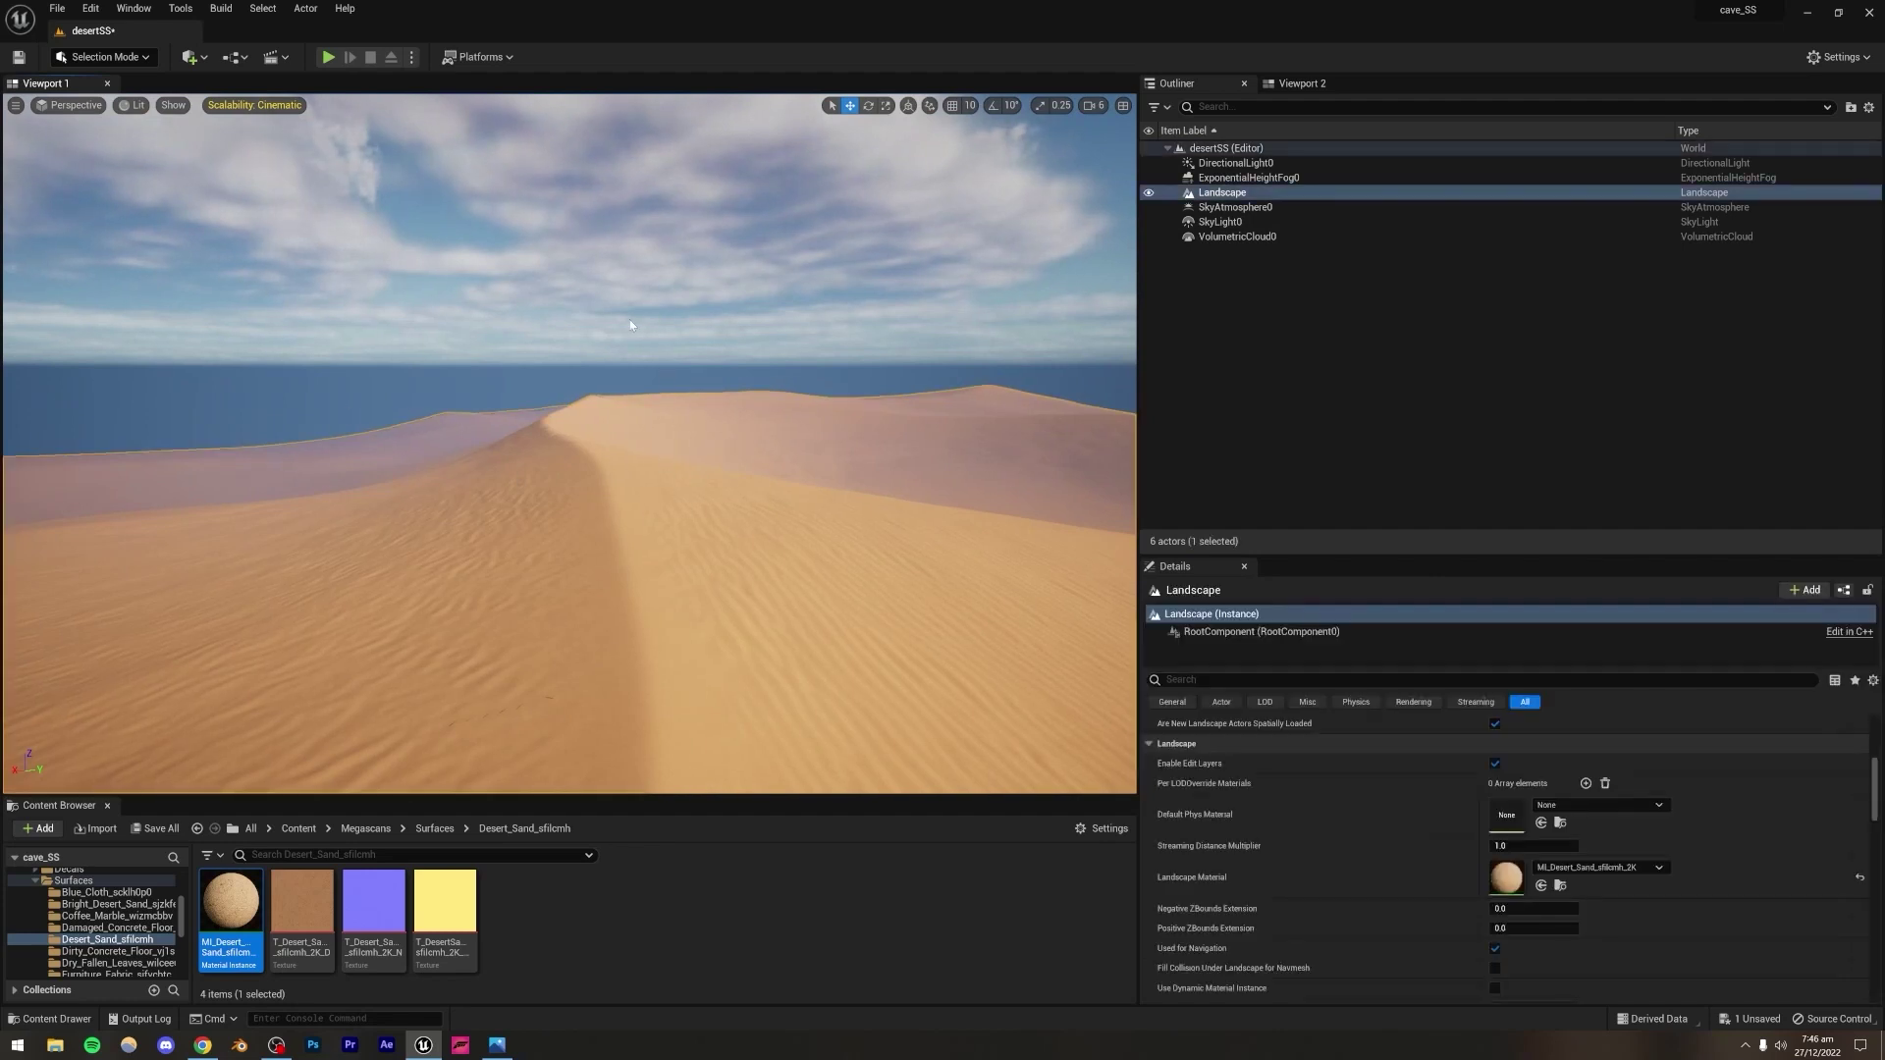